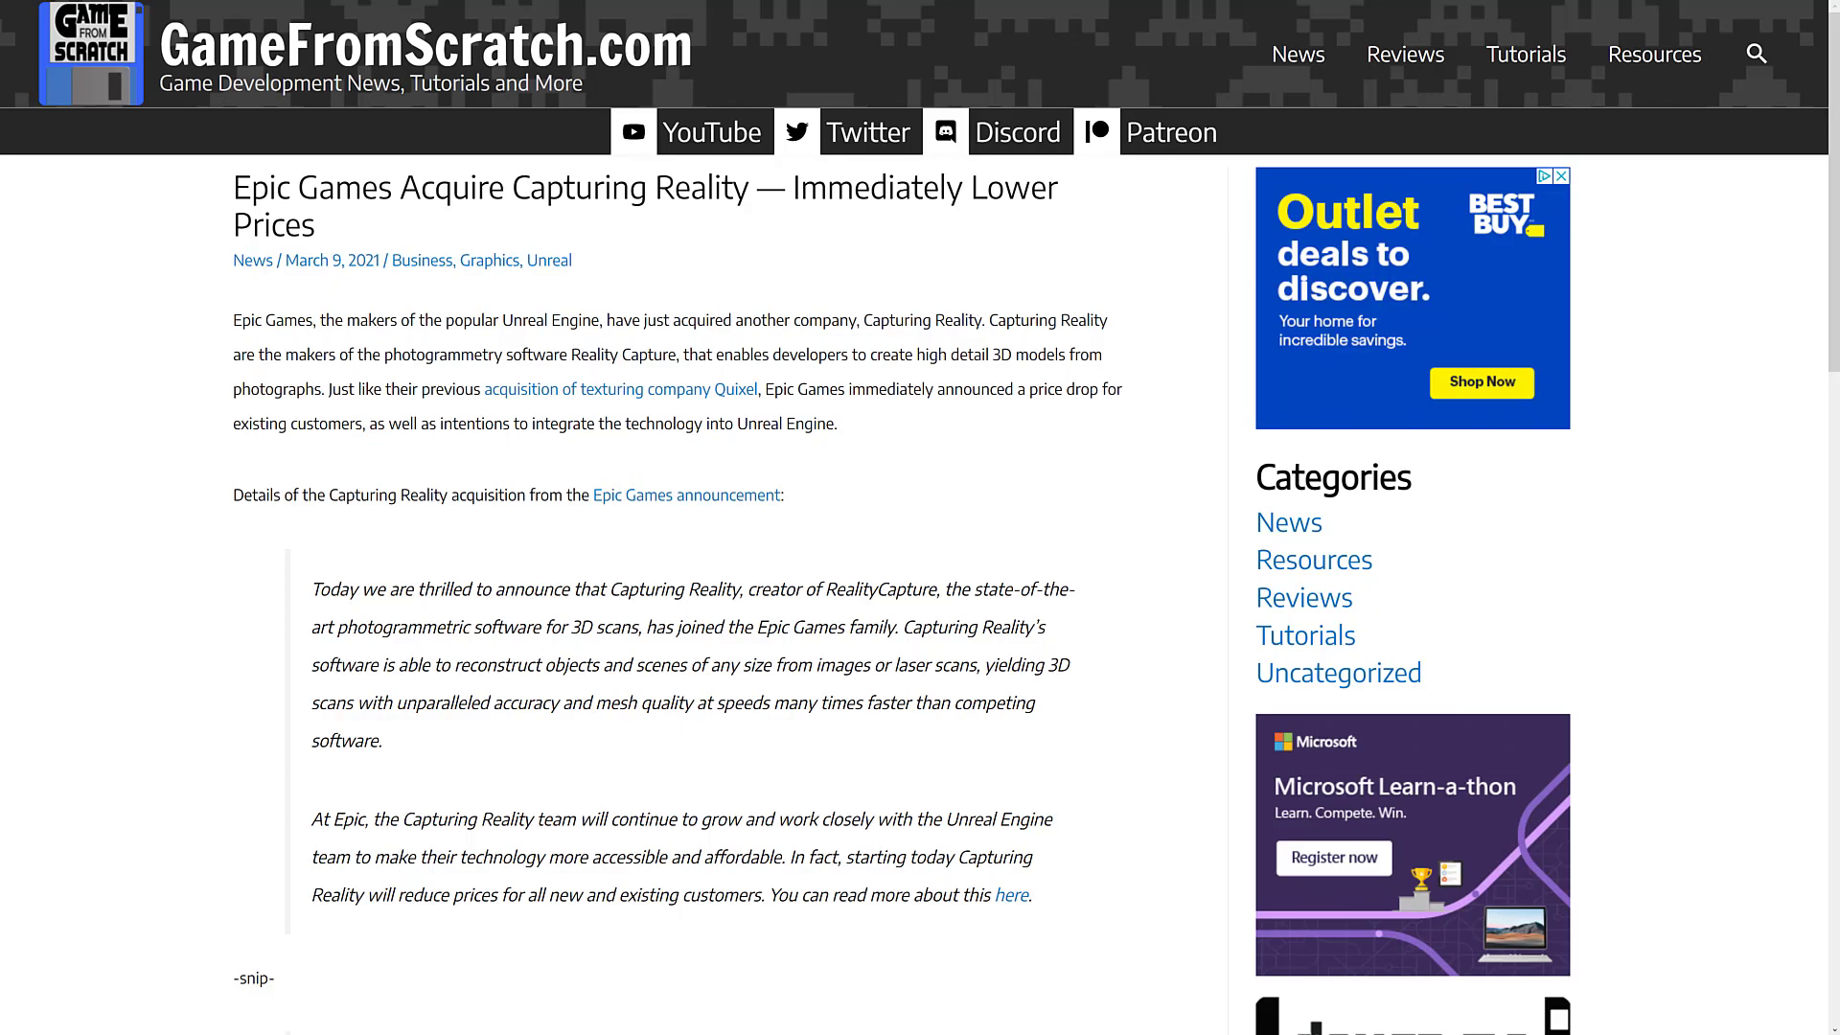
- Switch to RealityCapture and examine the reconstructed canyon terrain model up close and from several angles
key("alt+Tab")
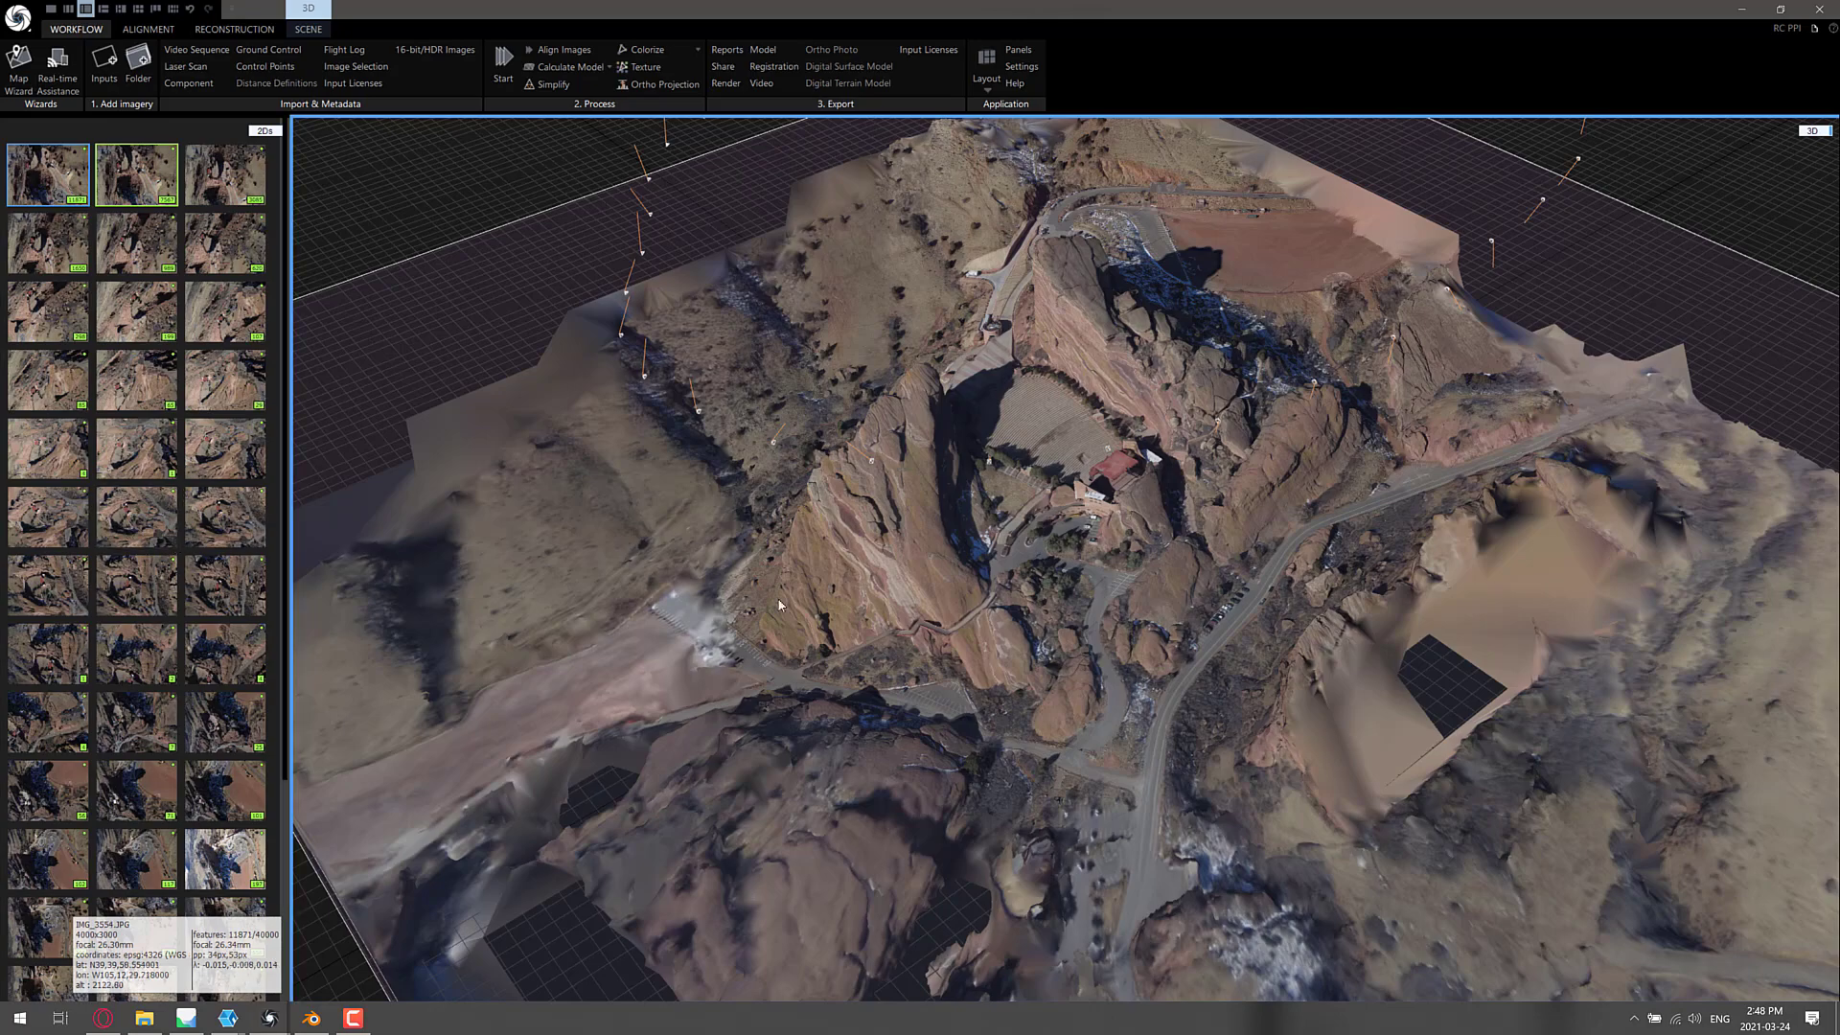
scroll(807, 600, "up", 4)
scroll(840, 583, "up", 2)
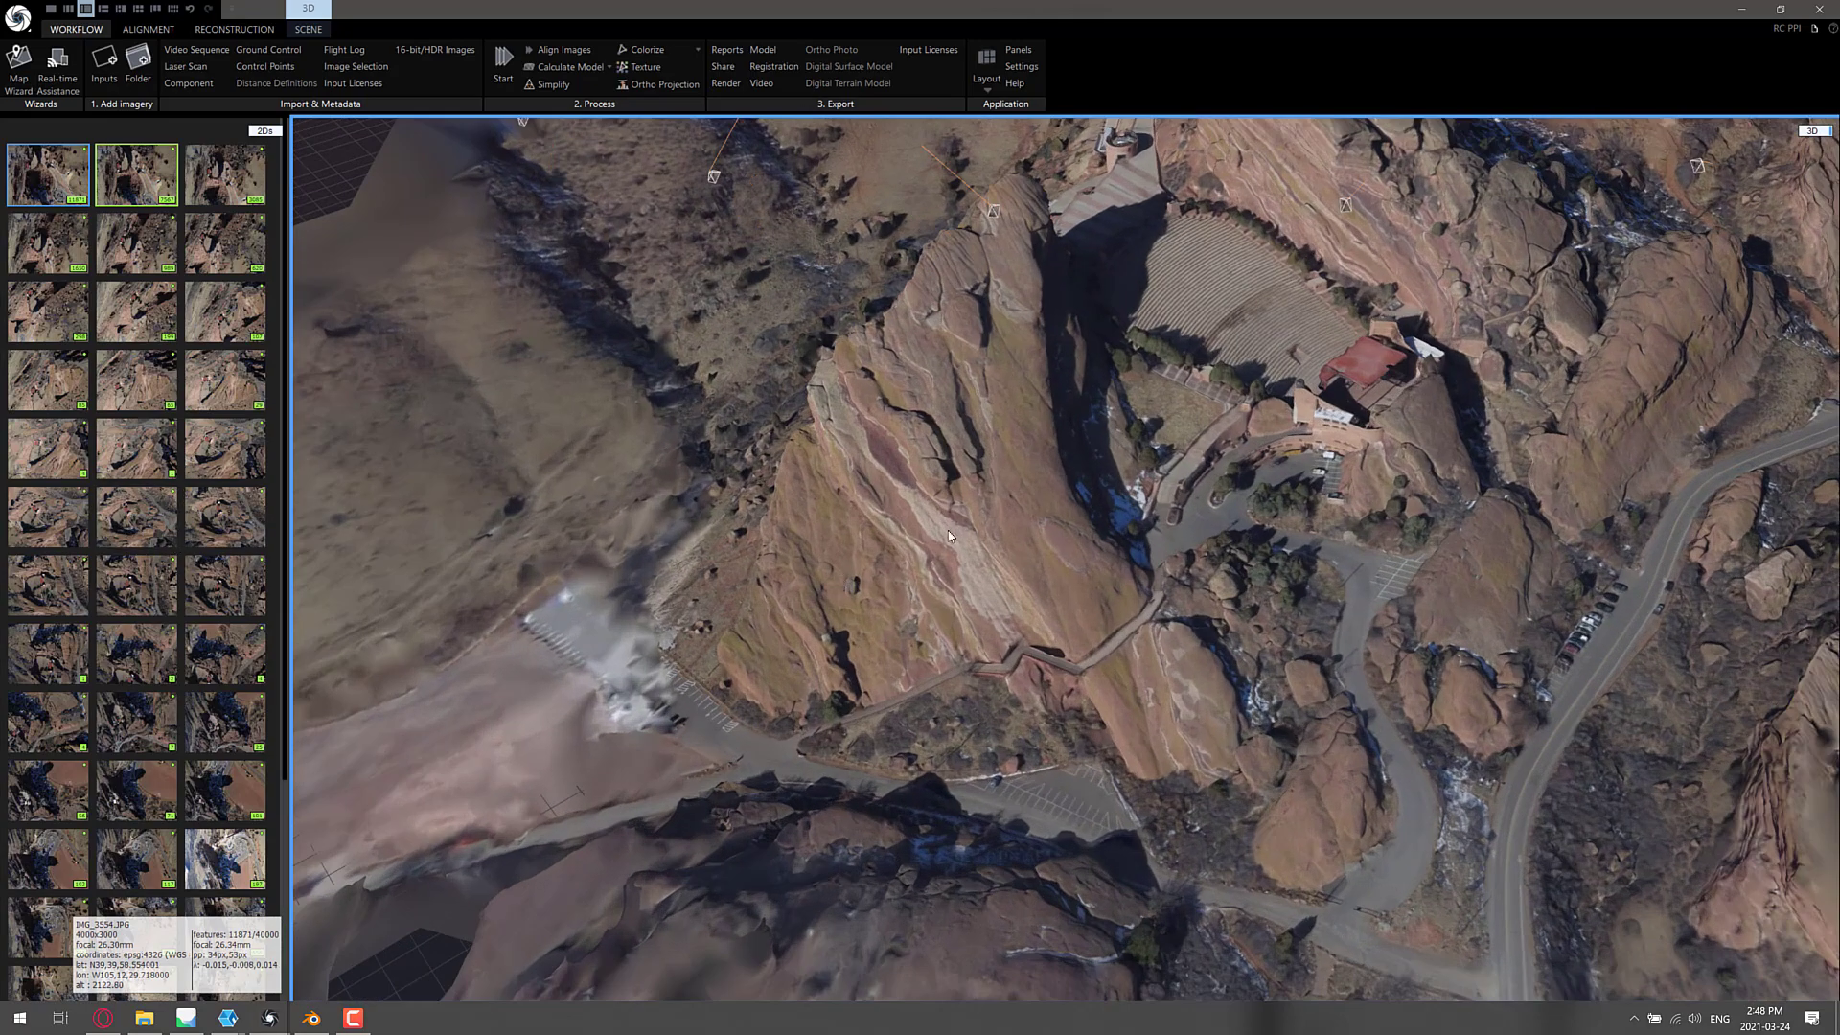
left_click_drag(822, 546, 1031, 644)
left_click_drag(954, 569, 1474, 523)
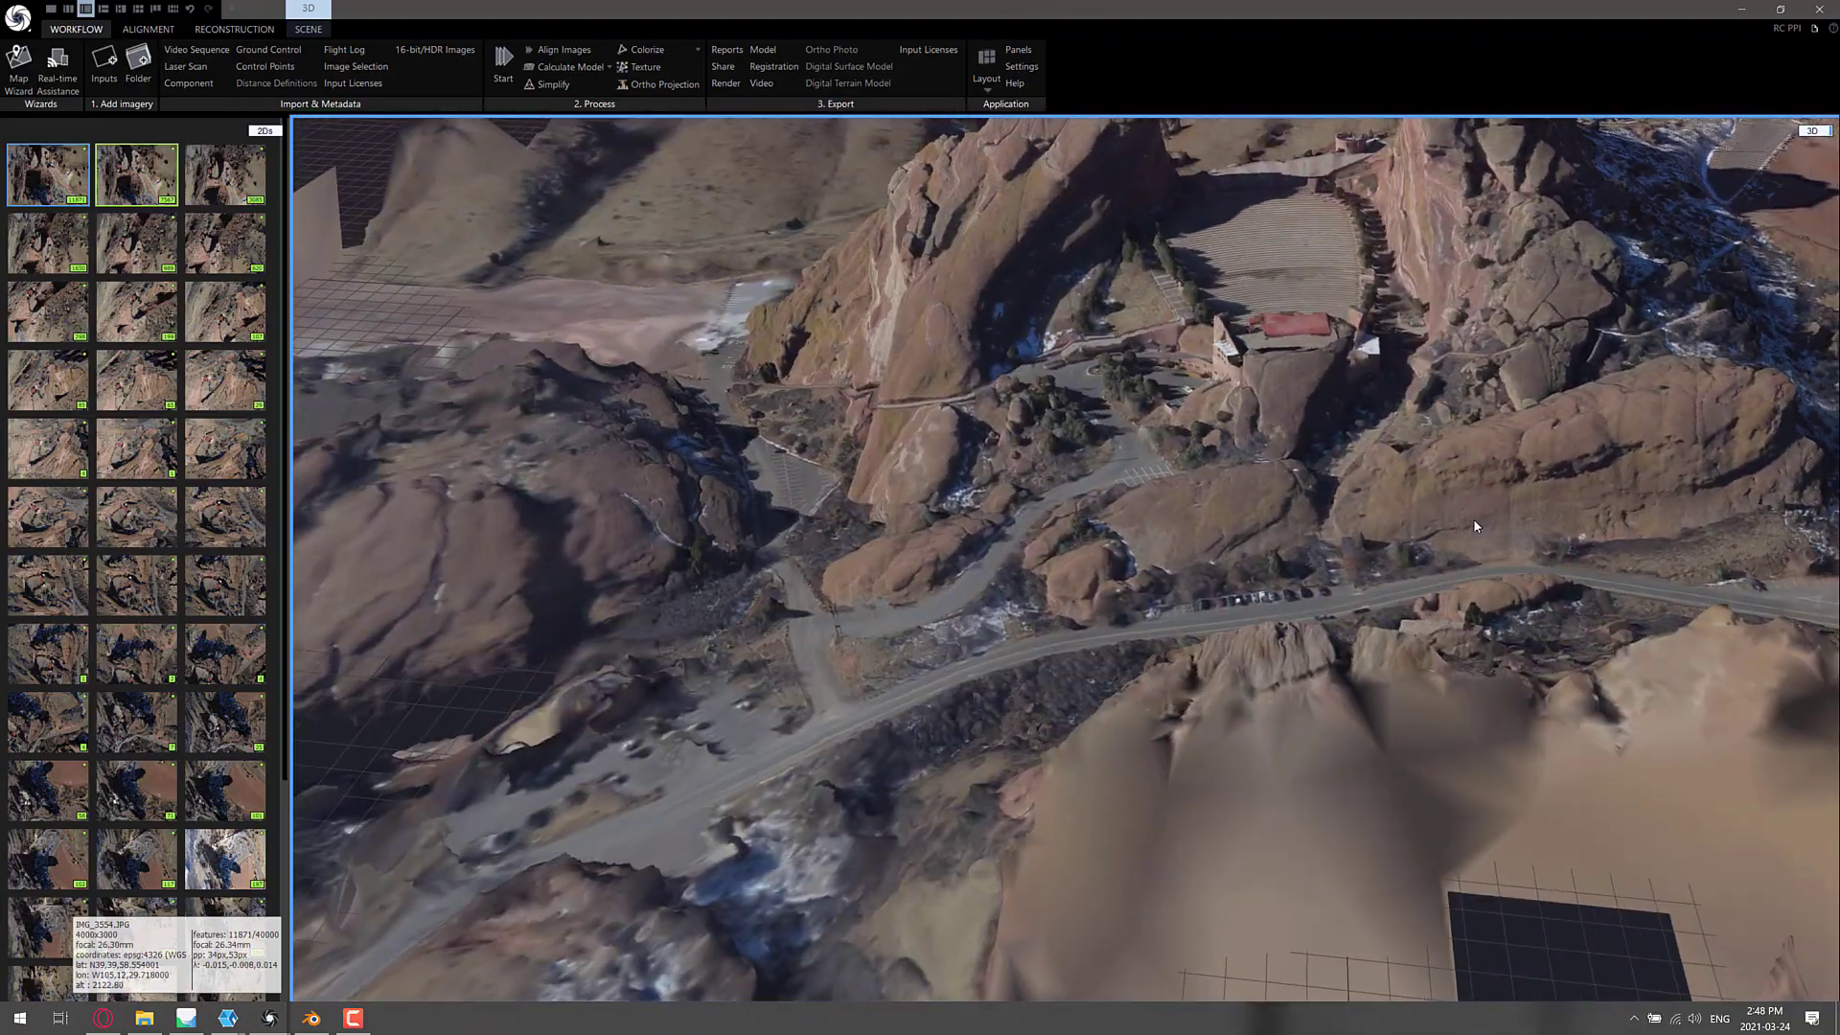
left_click(1814, 32)
scroll(915, 529, "up", 5)
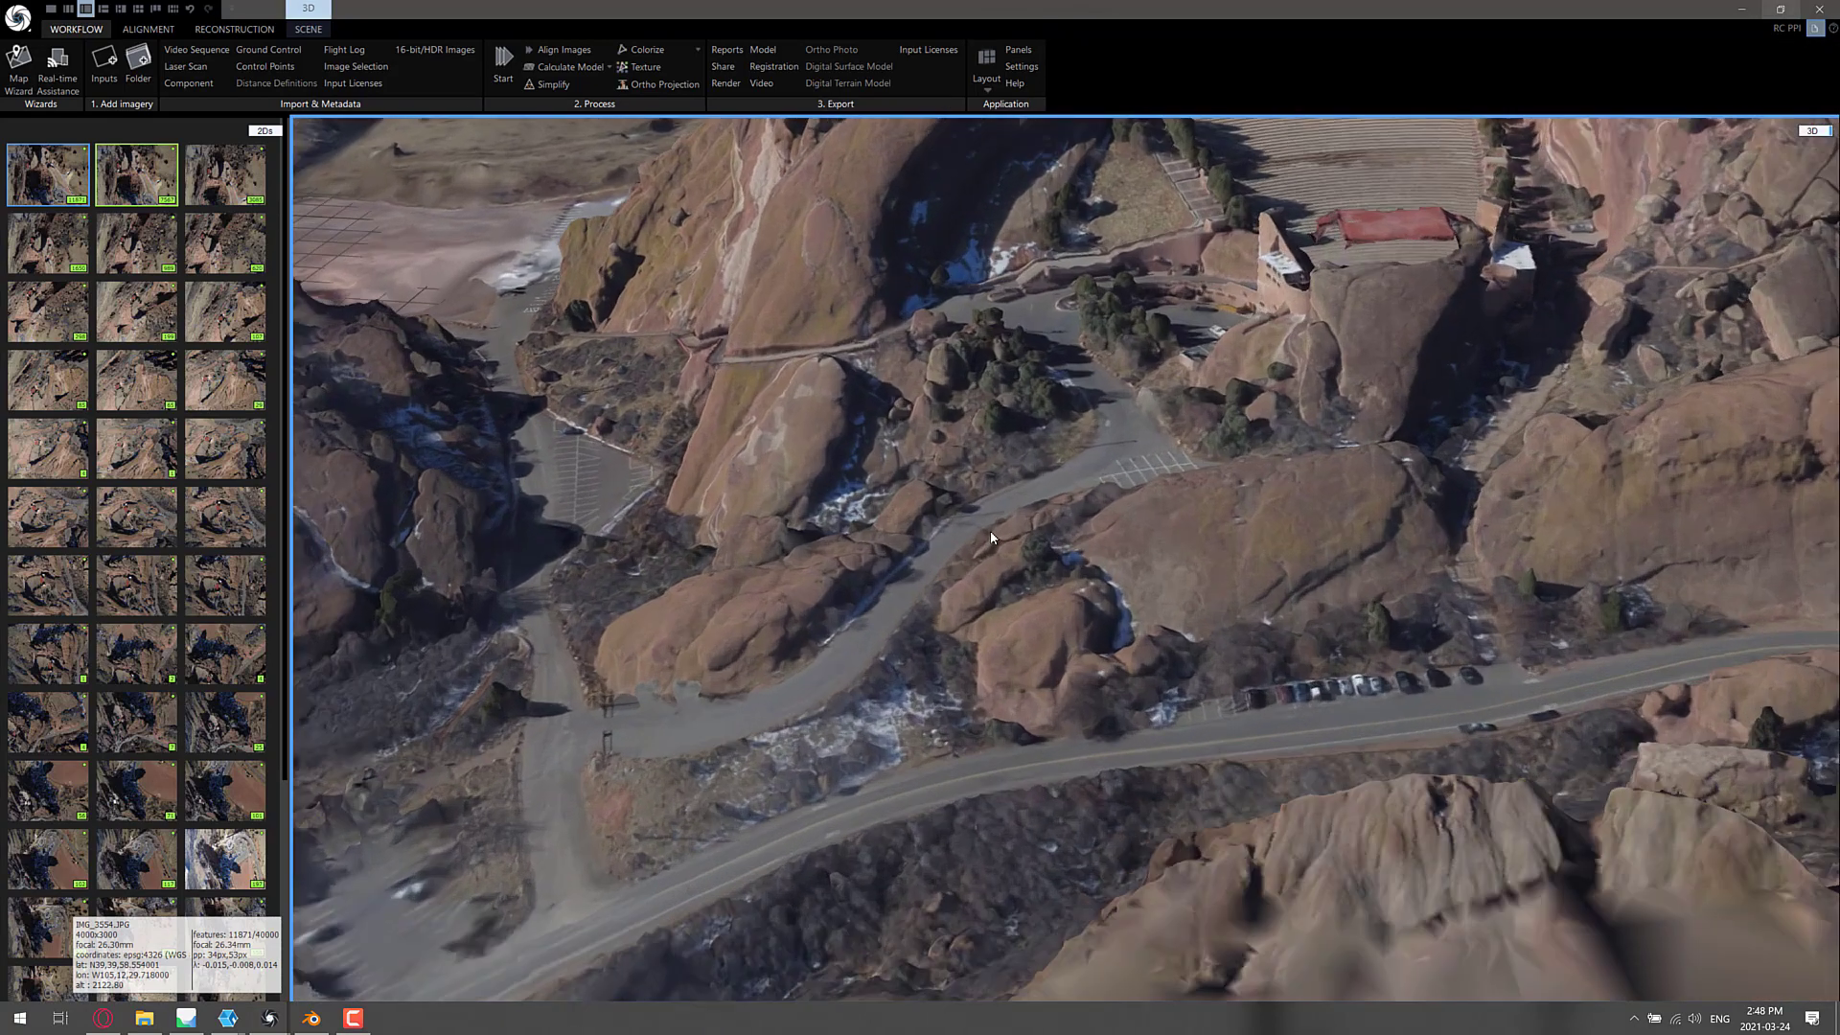
scroll(991, 531, "down", 5)
left_click_drag(991, 531, 720, 625)
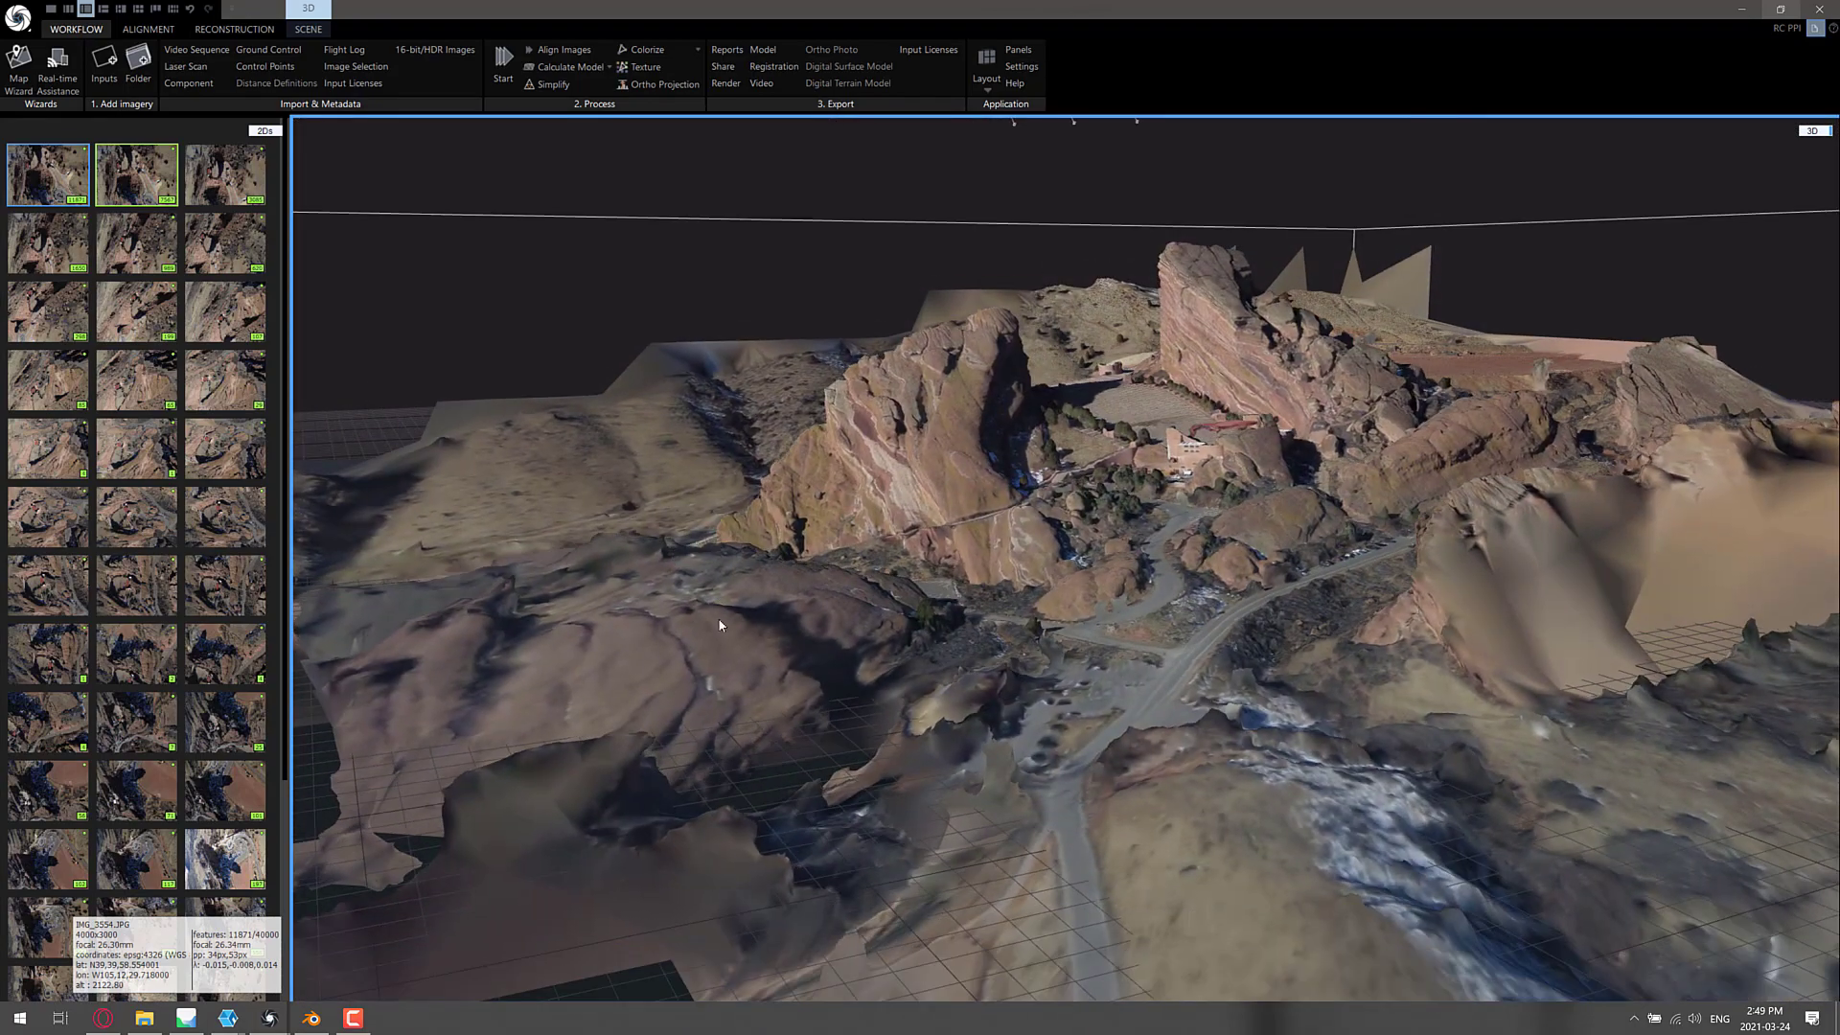
left_click_drag(1070, 626, 1037, 171)
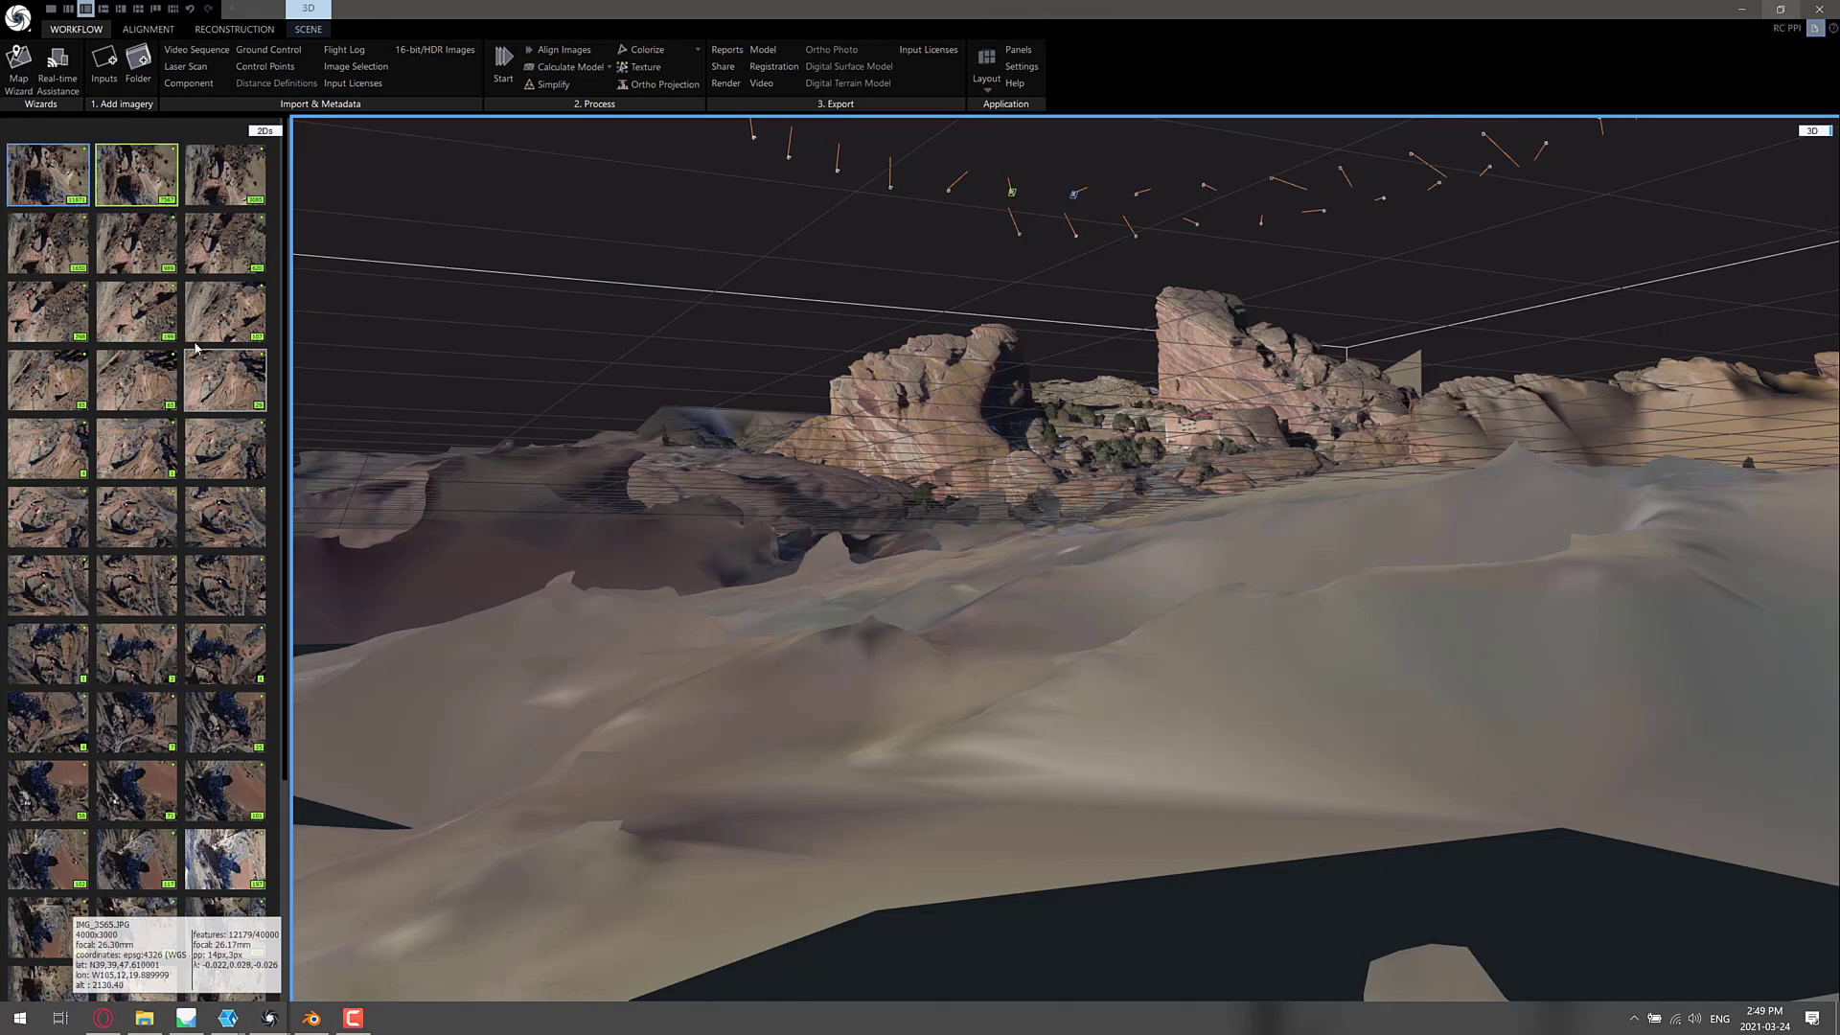
- Show the properties of one of the aligned drone photos and examine the whole terrain model from above
left_click(123, 321)
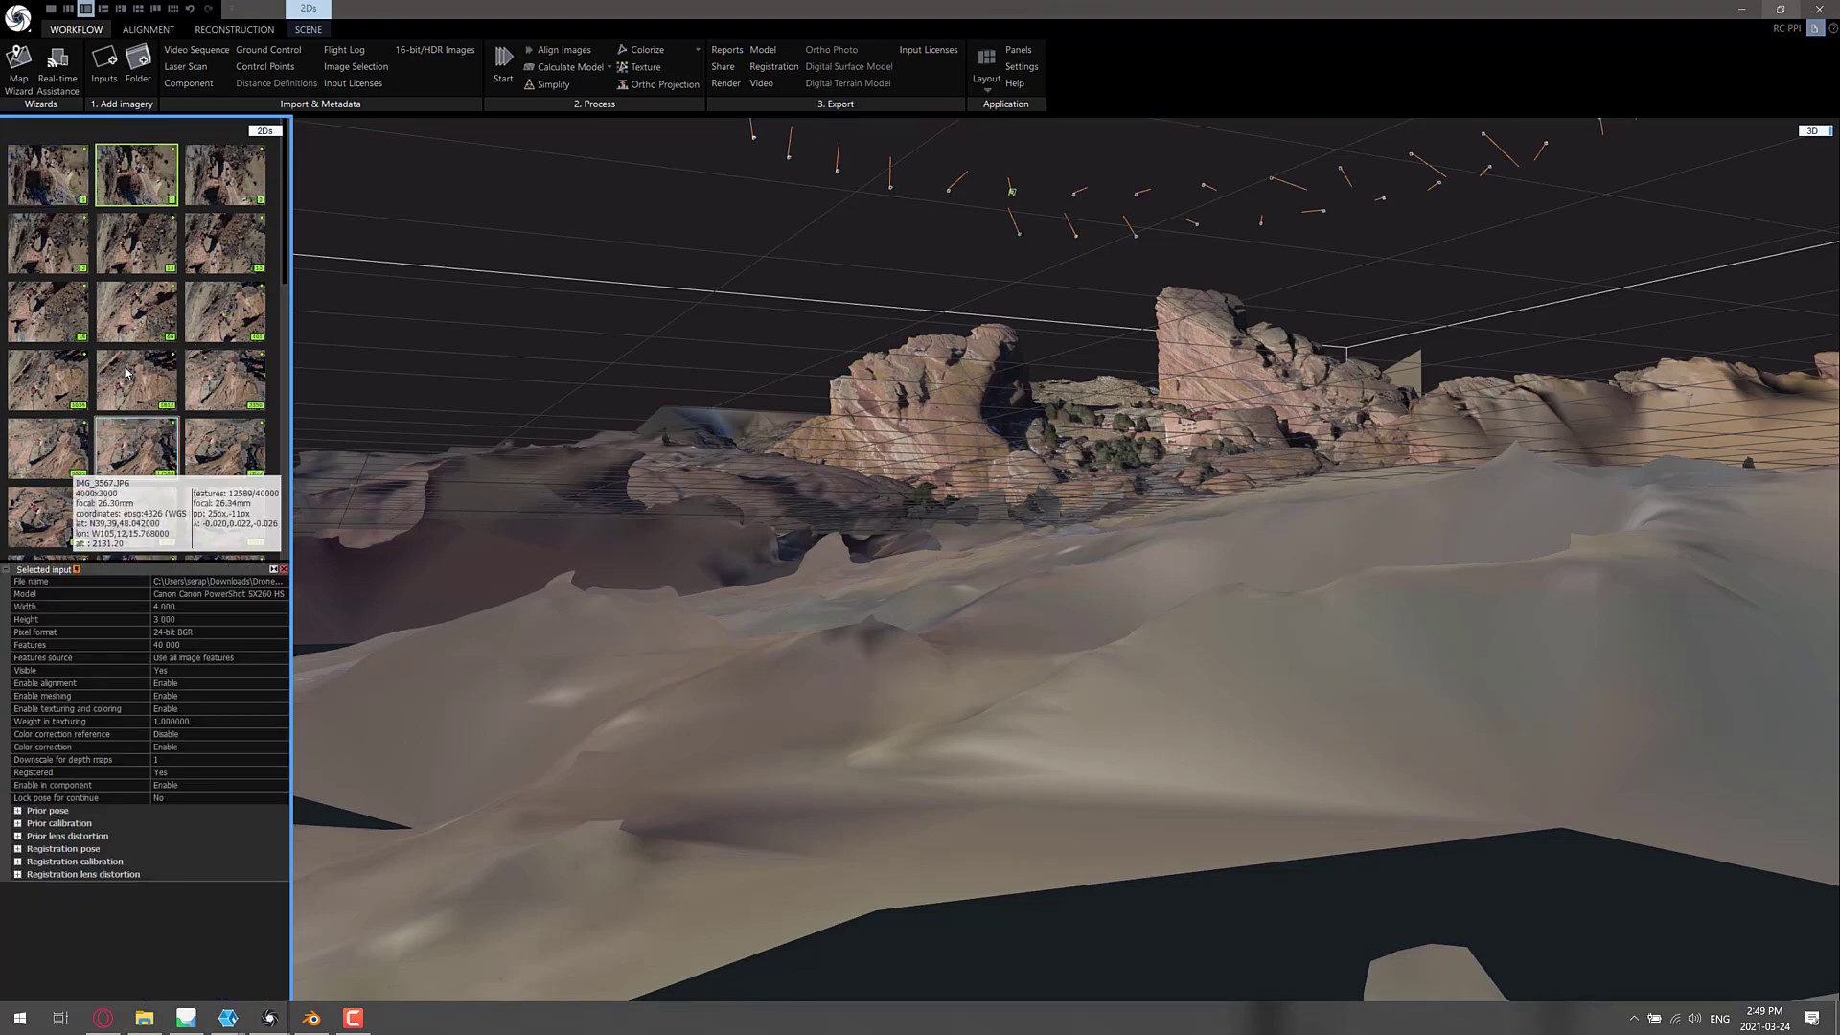
left_click_drag(309, 322, 1366, 227)
scroll(924, 512, "up", 3)
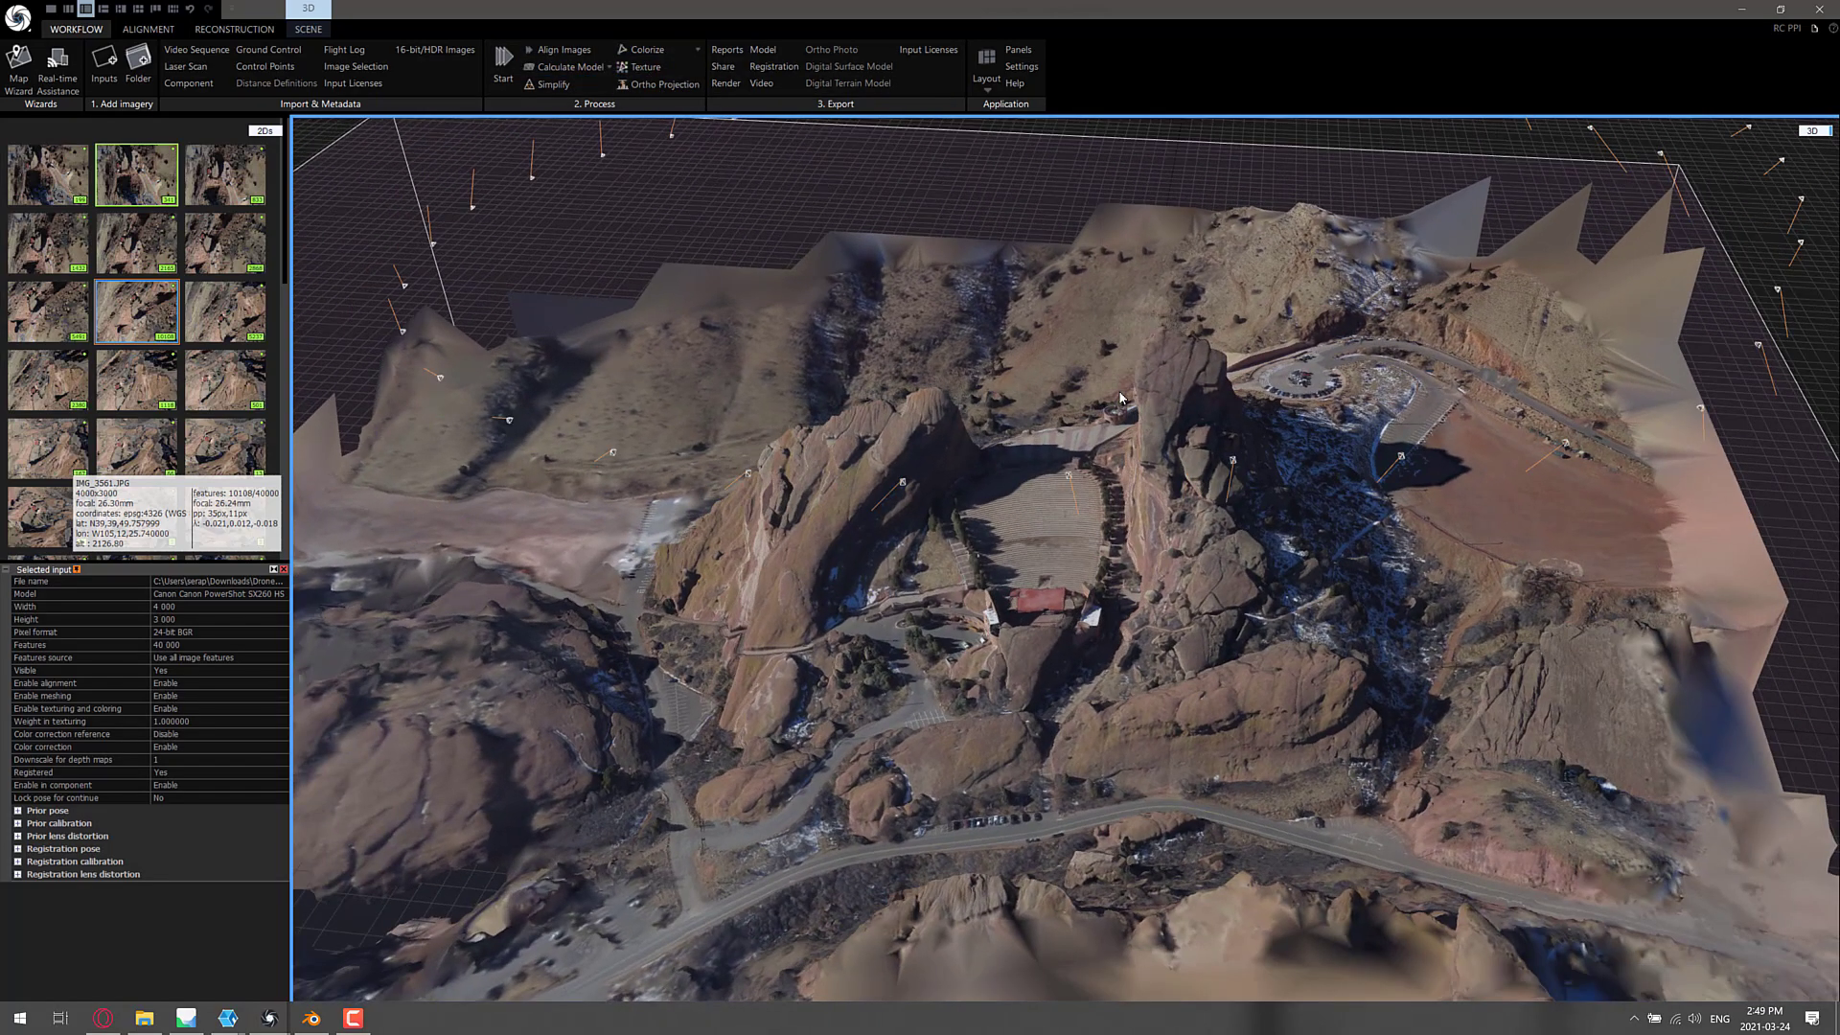
- Switch to Blender and fly over the imported textured mesh in walk navigation to examine its rocks, roads and edges
key("alt+Tab")
key("alt+Tab")
key("alt+Tab")
key("alt+Tab")
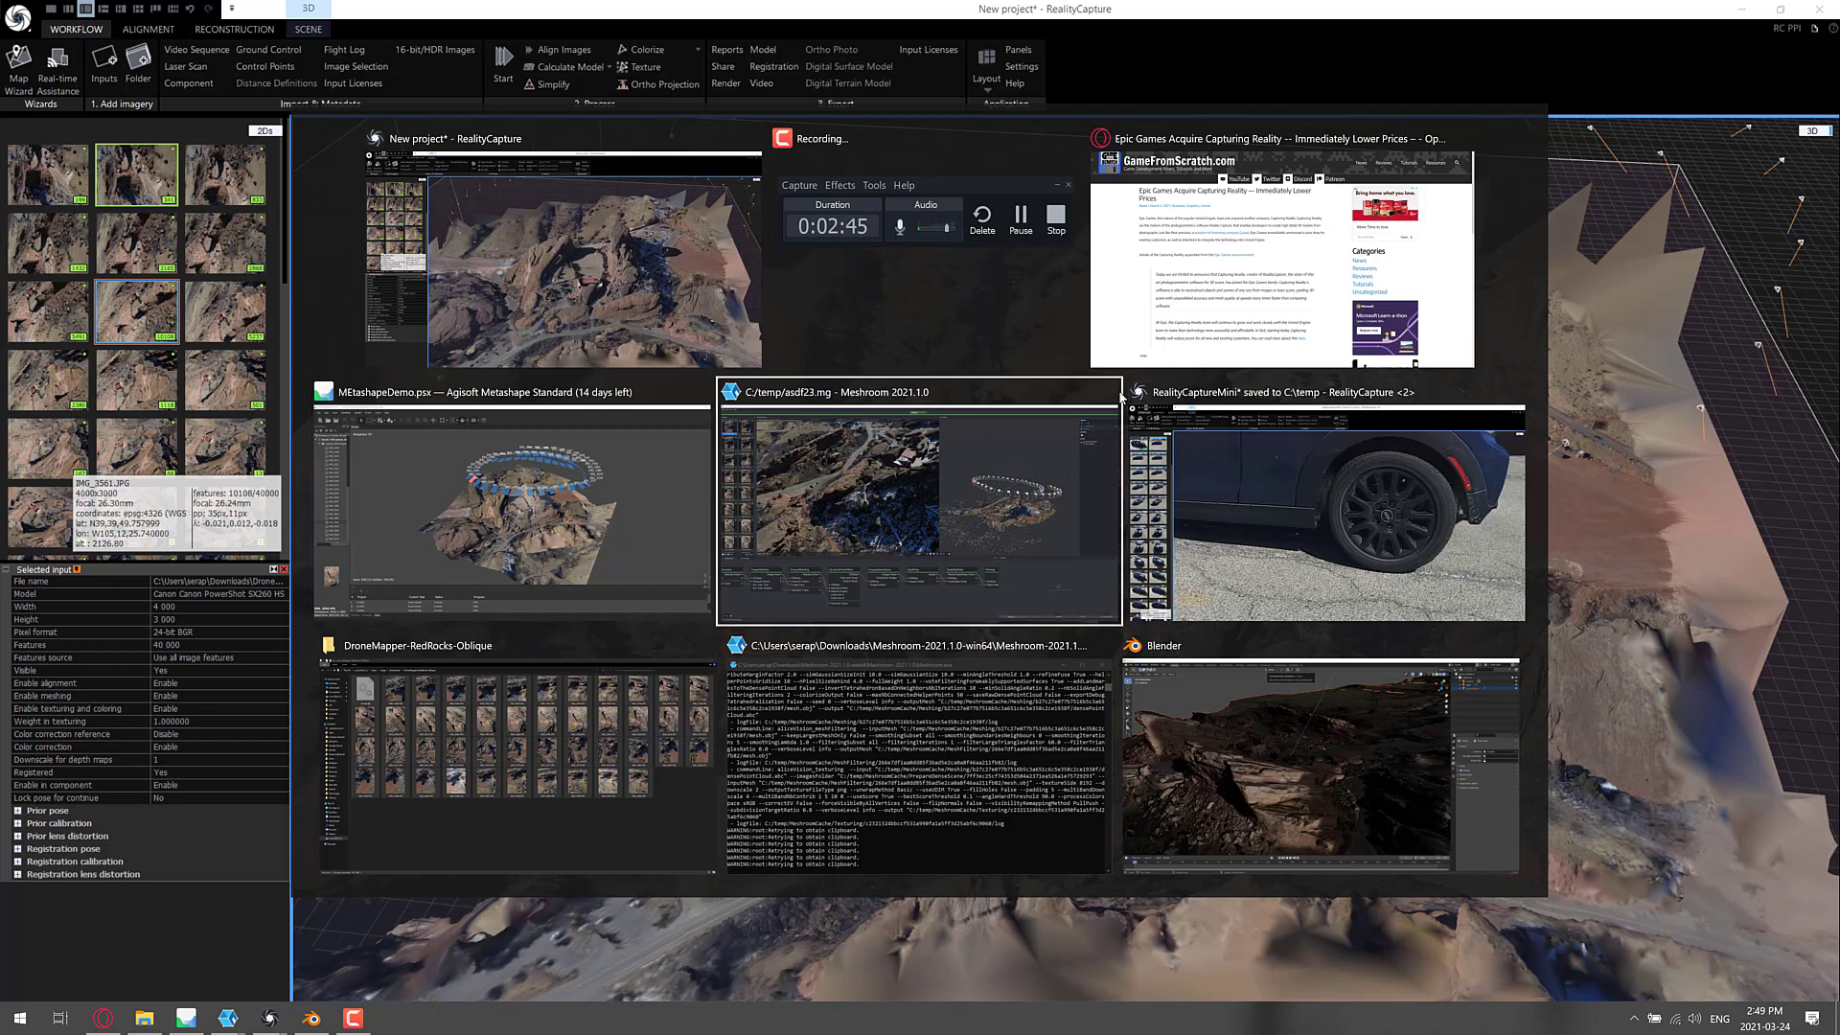
key("alt+Tab")
key("alt+Tab")
key("alt+Tab")
key("alt+Tab")
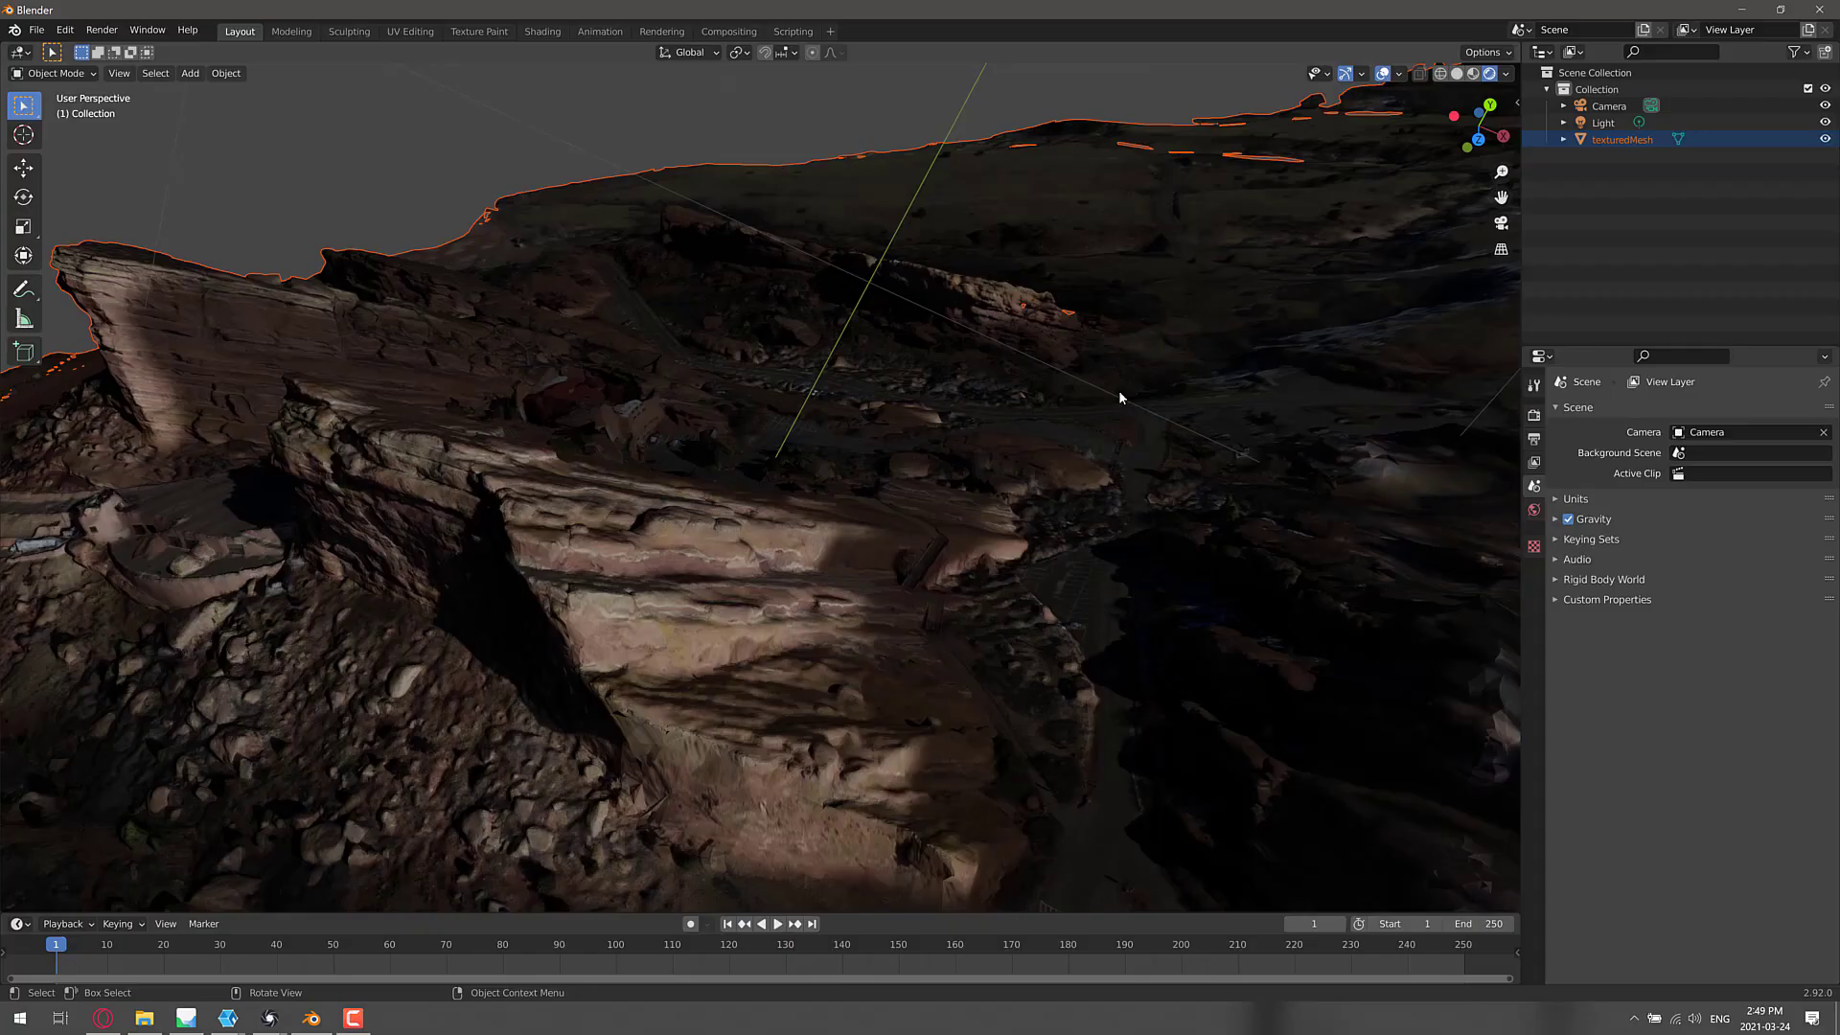
right_click(762, 412)
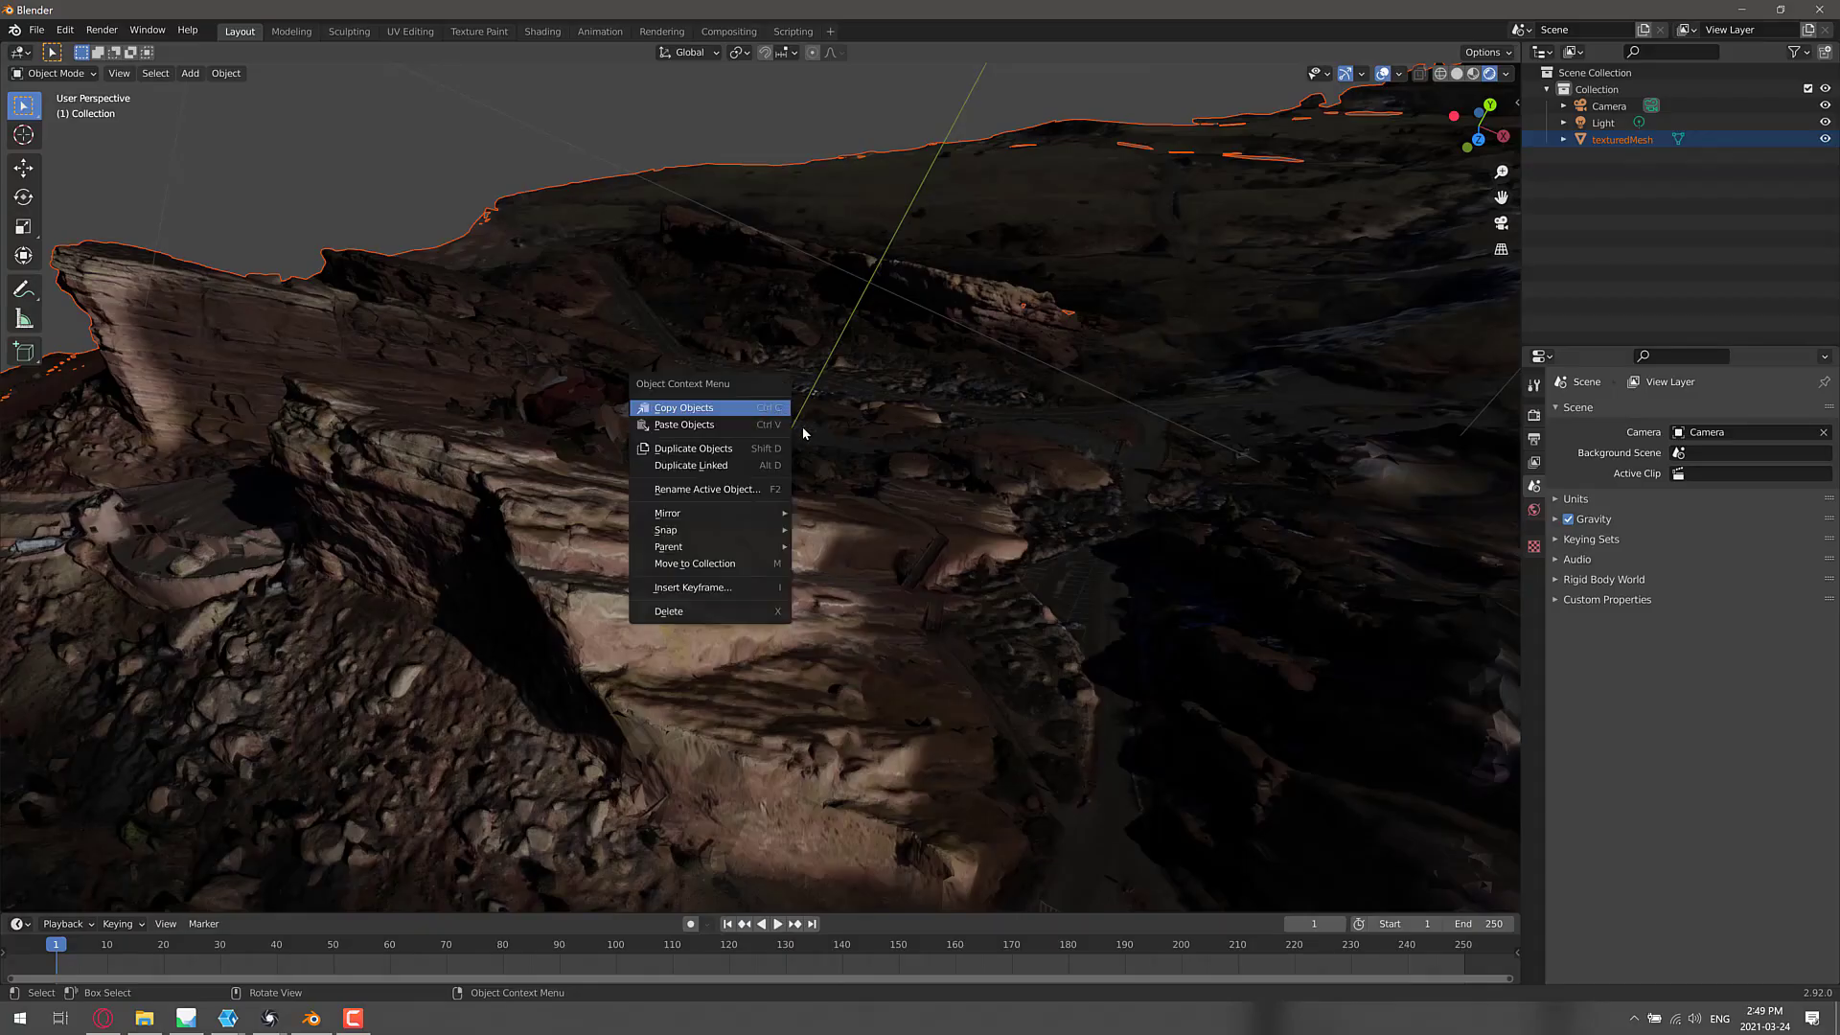
key("shift+grave")
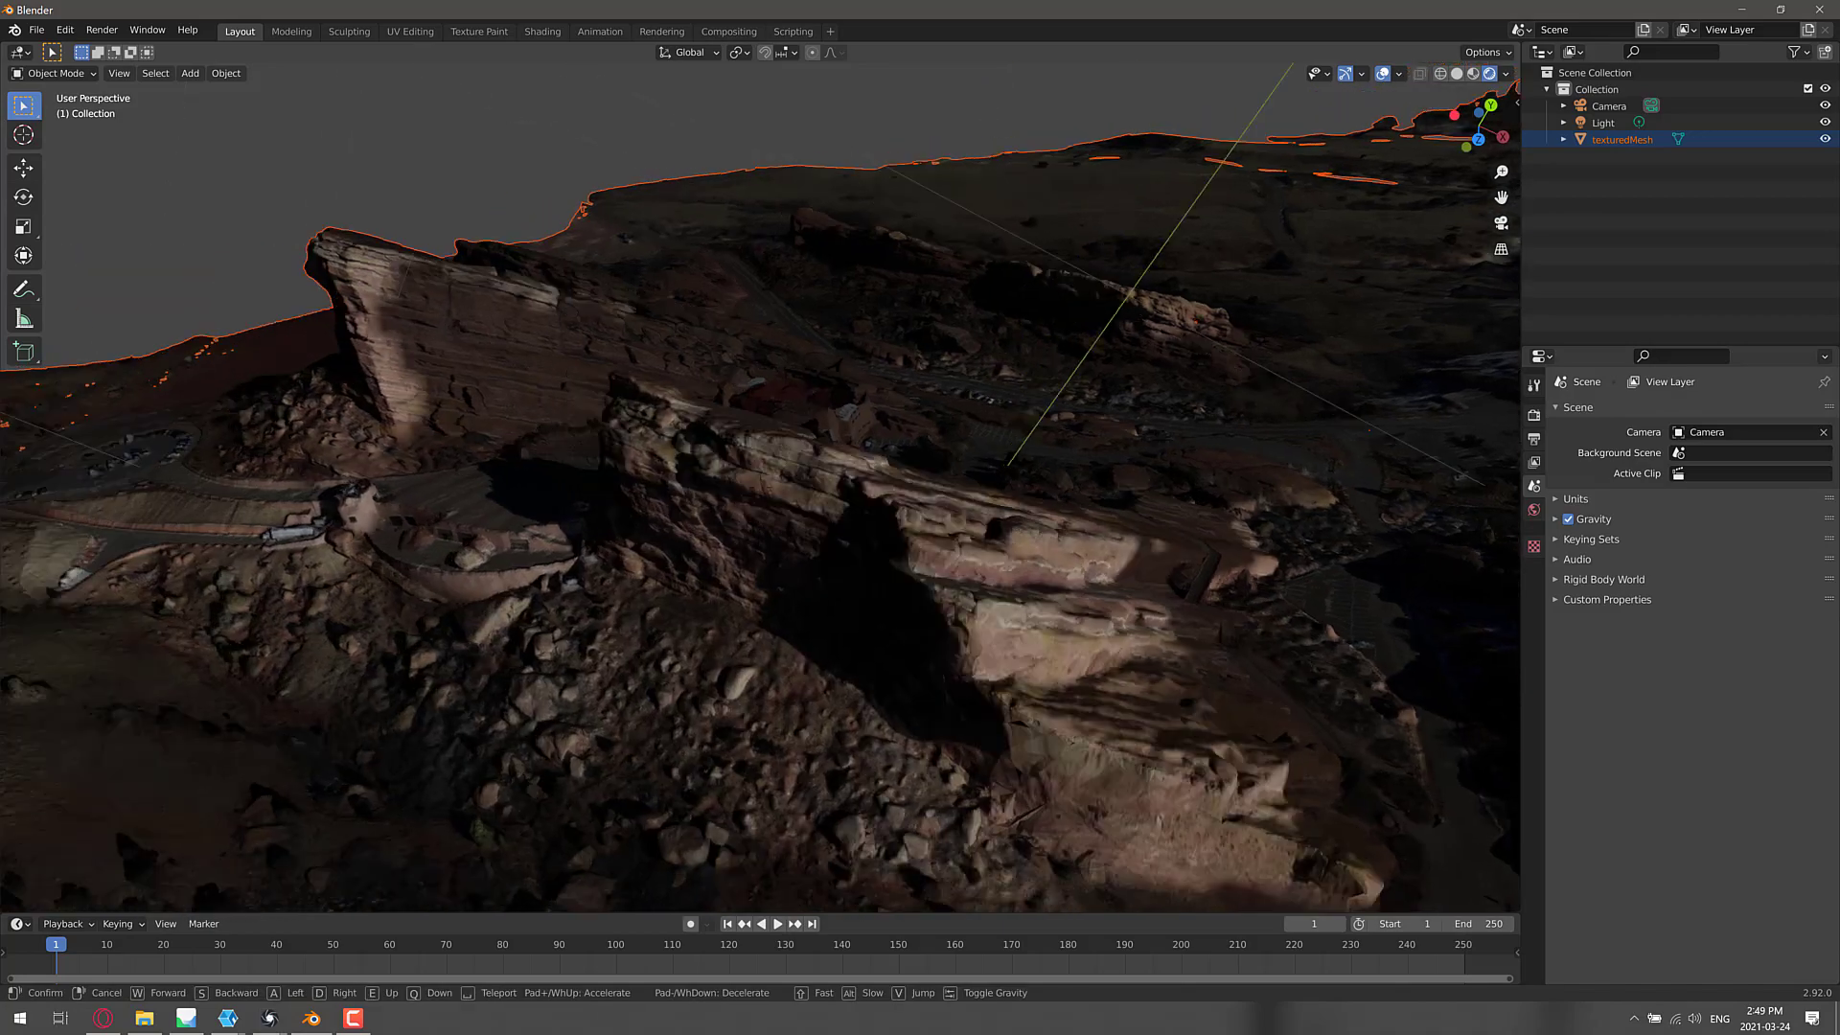
key("w")
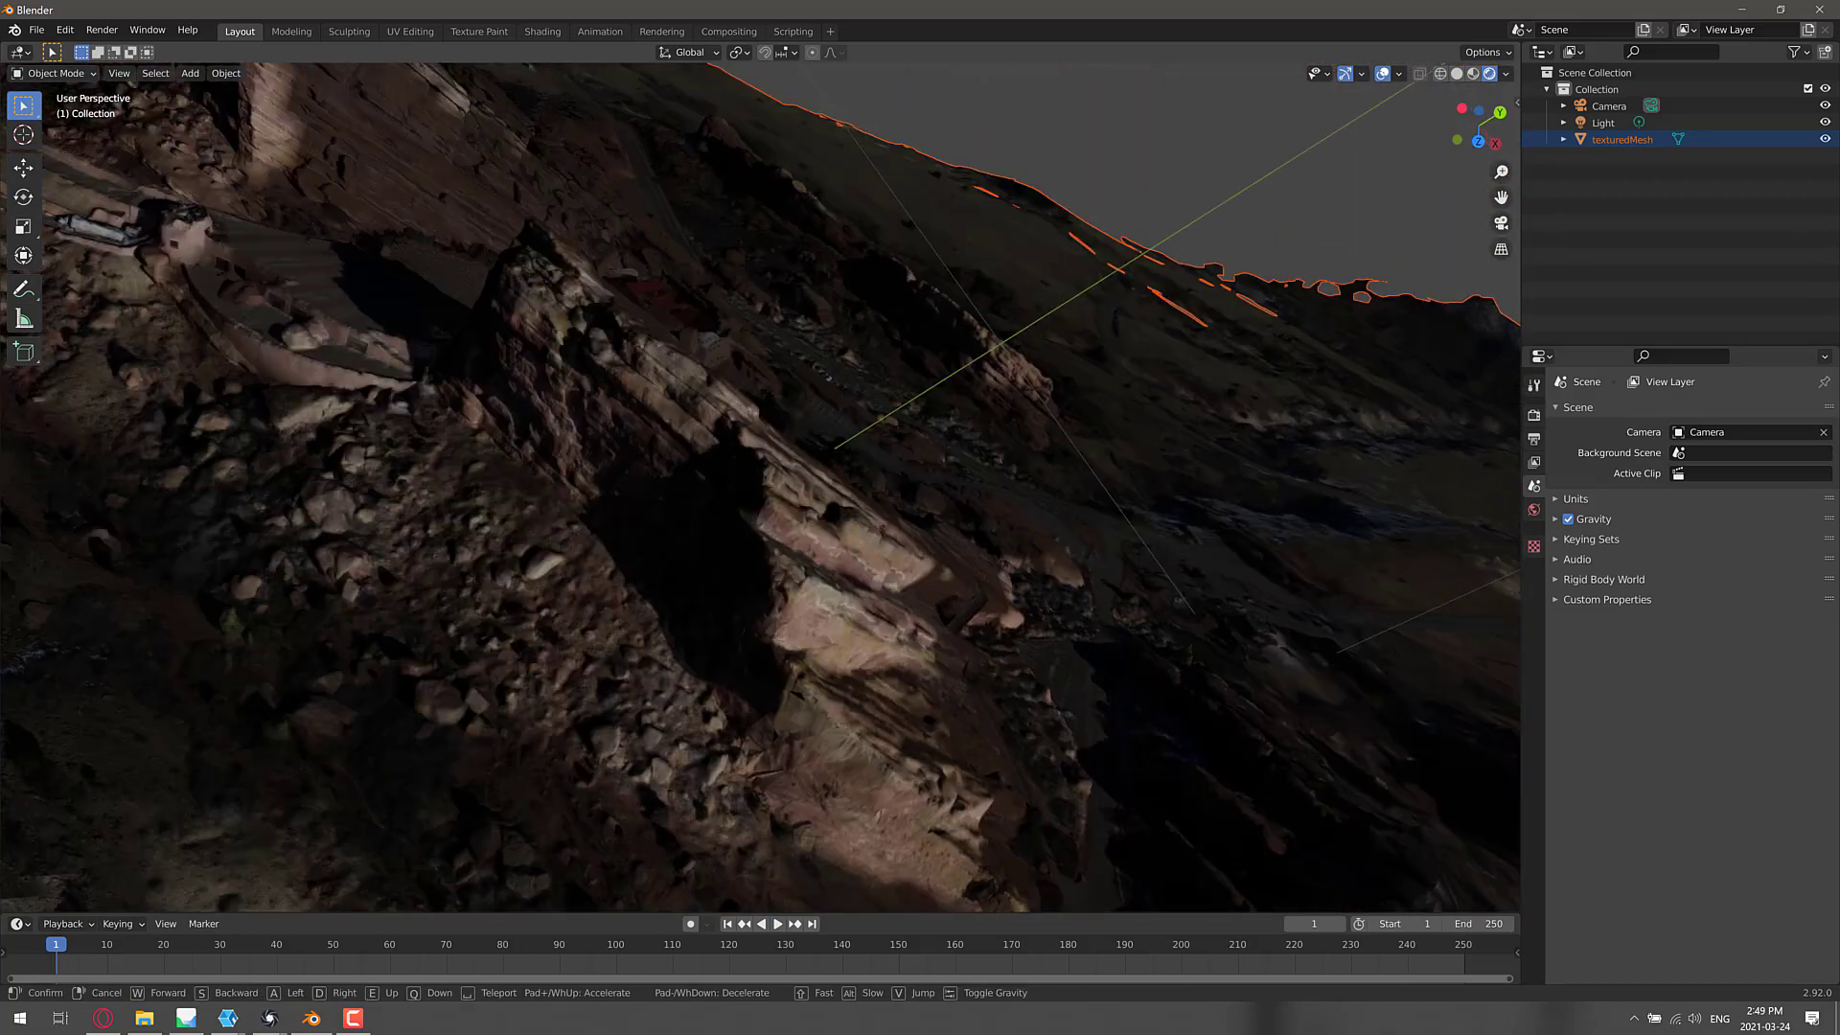
key("s")
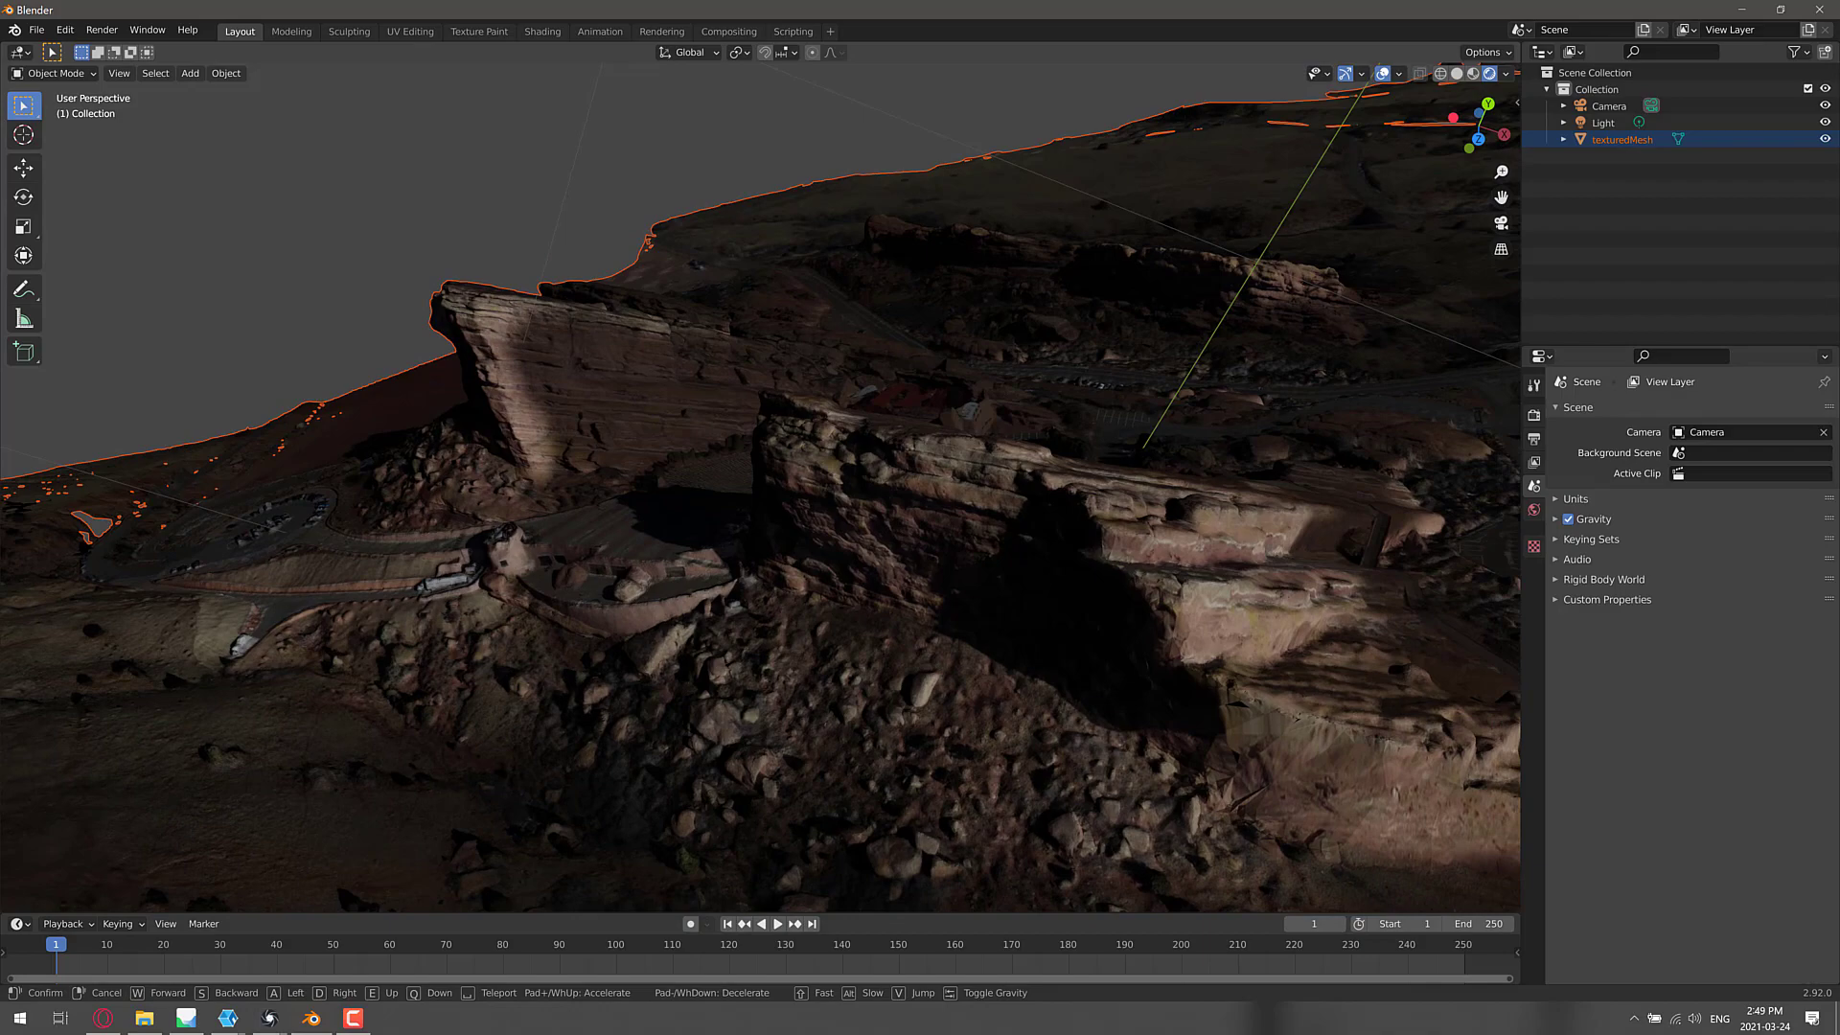
key("e")
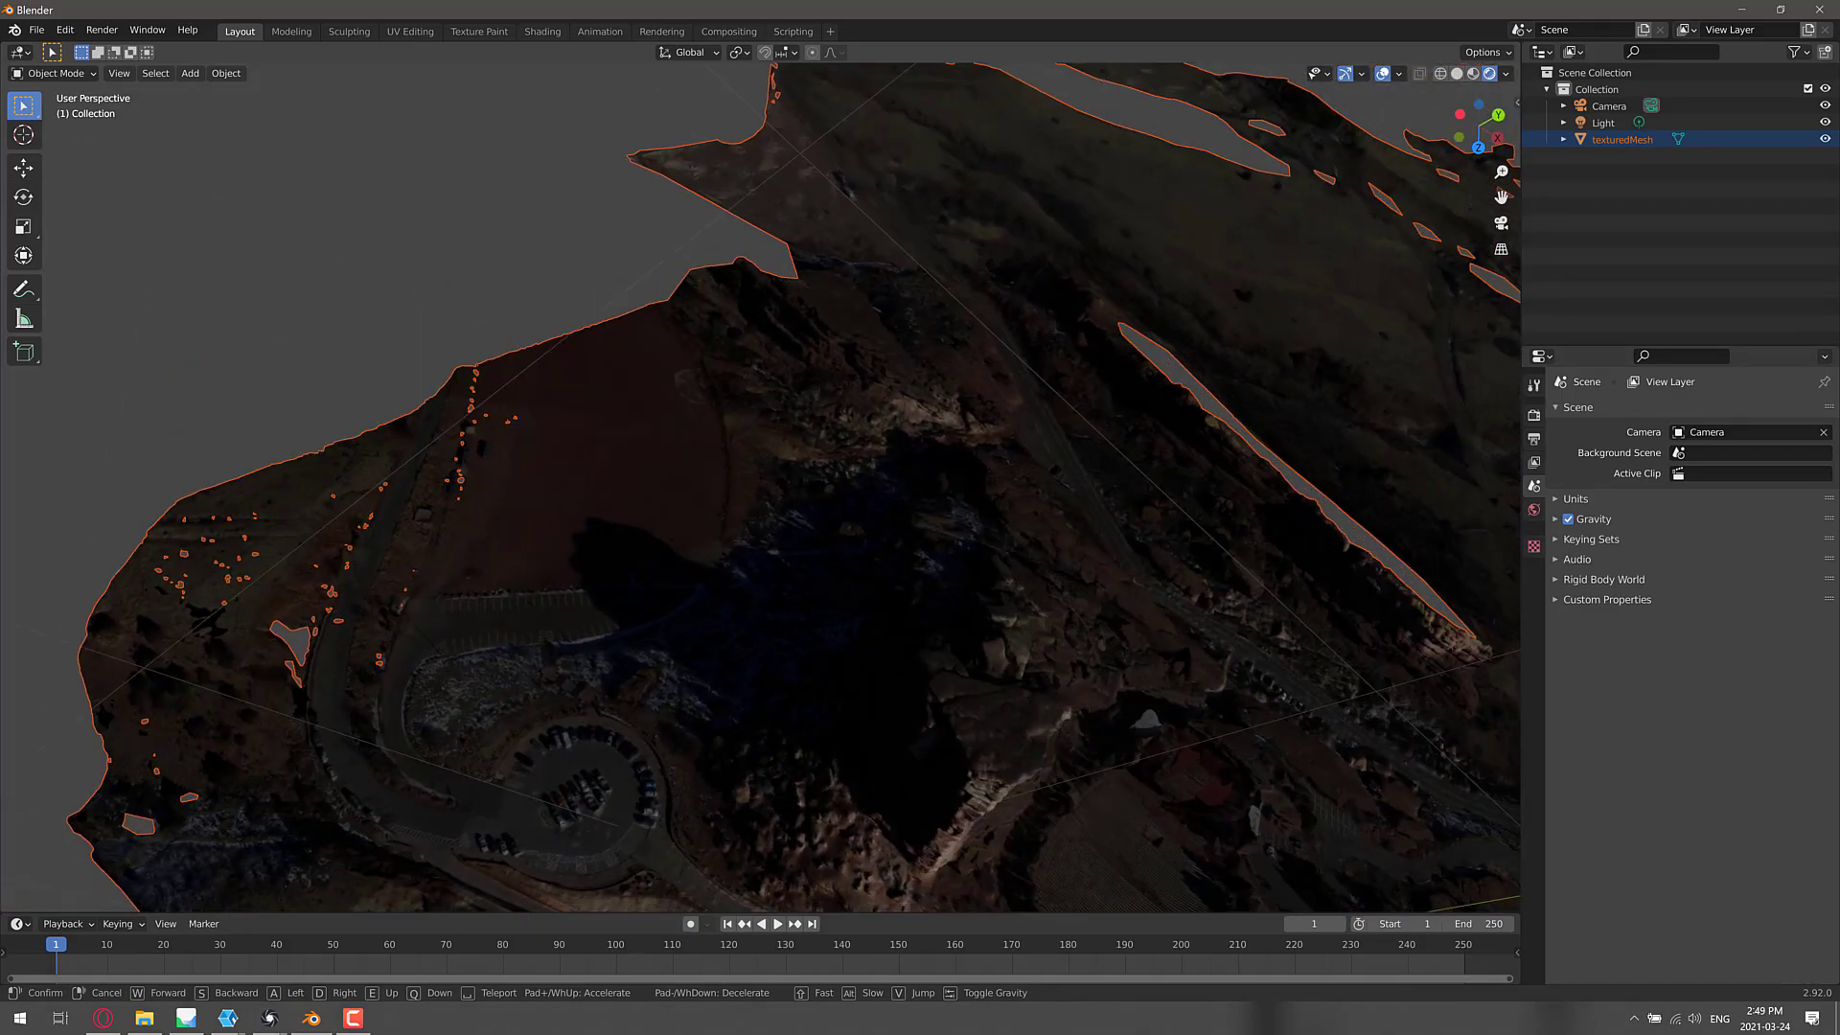
key("w")
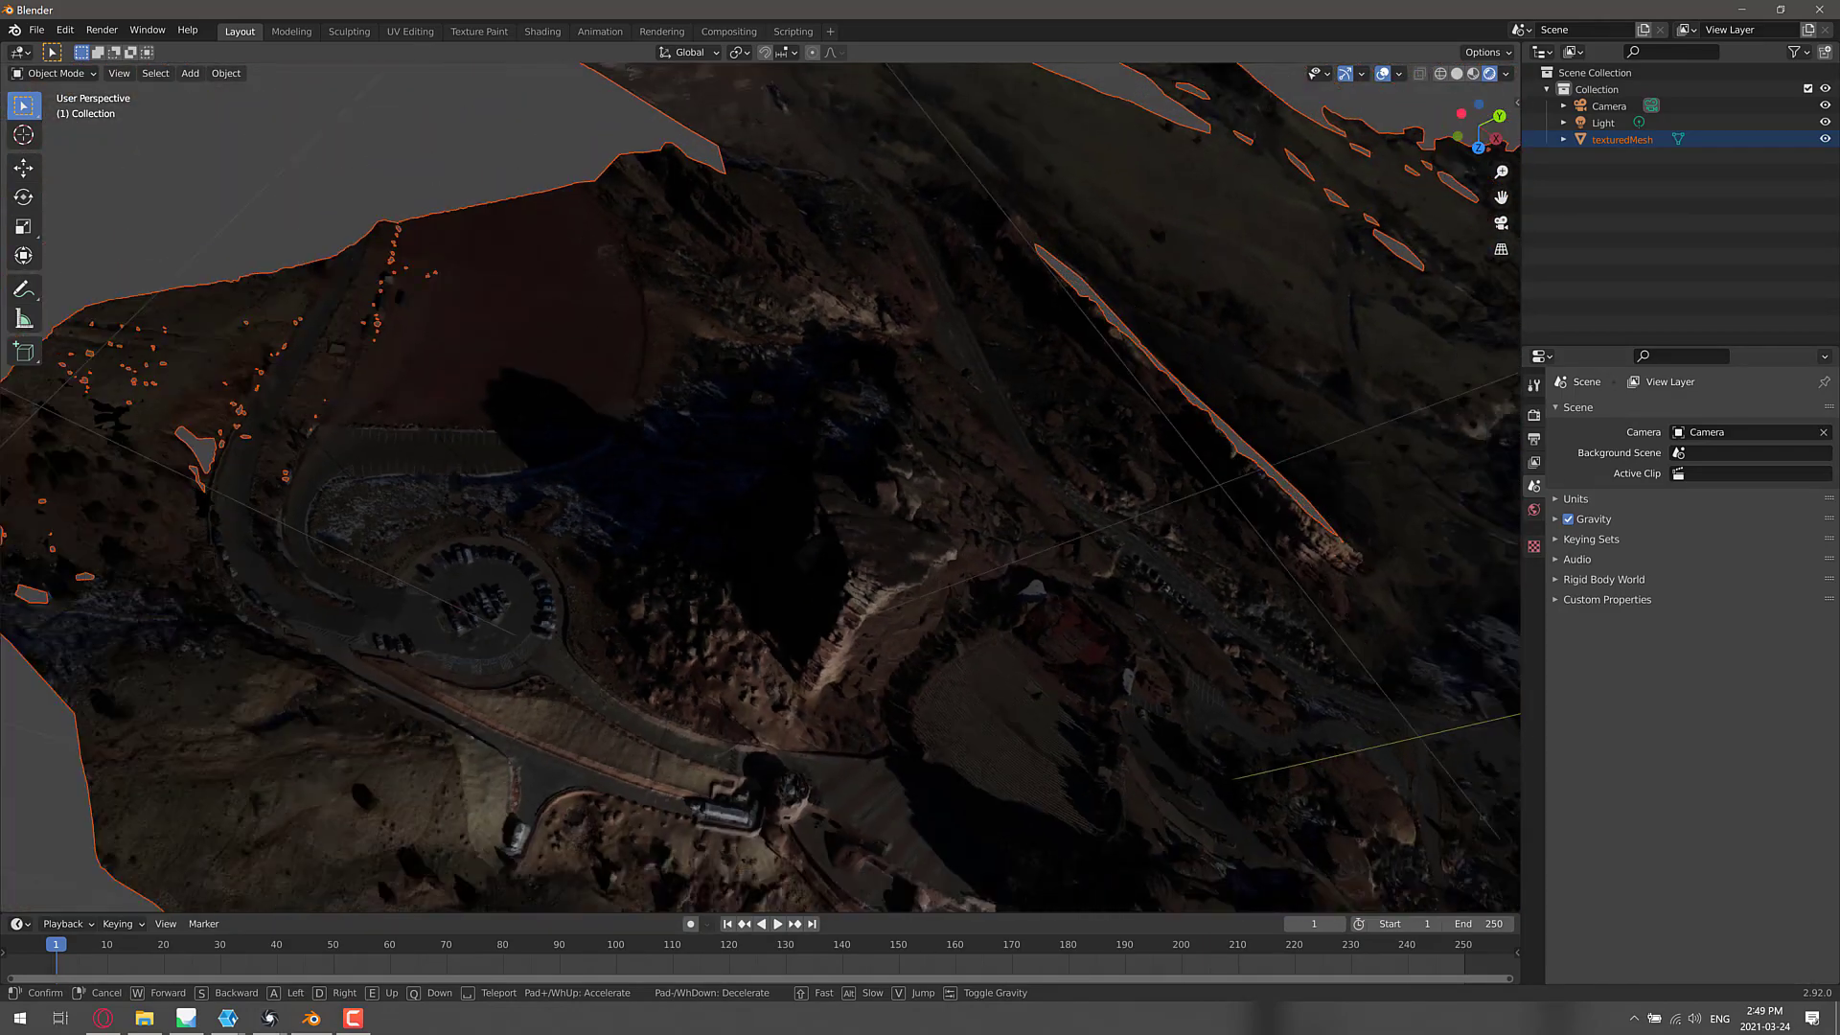
key("s")
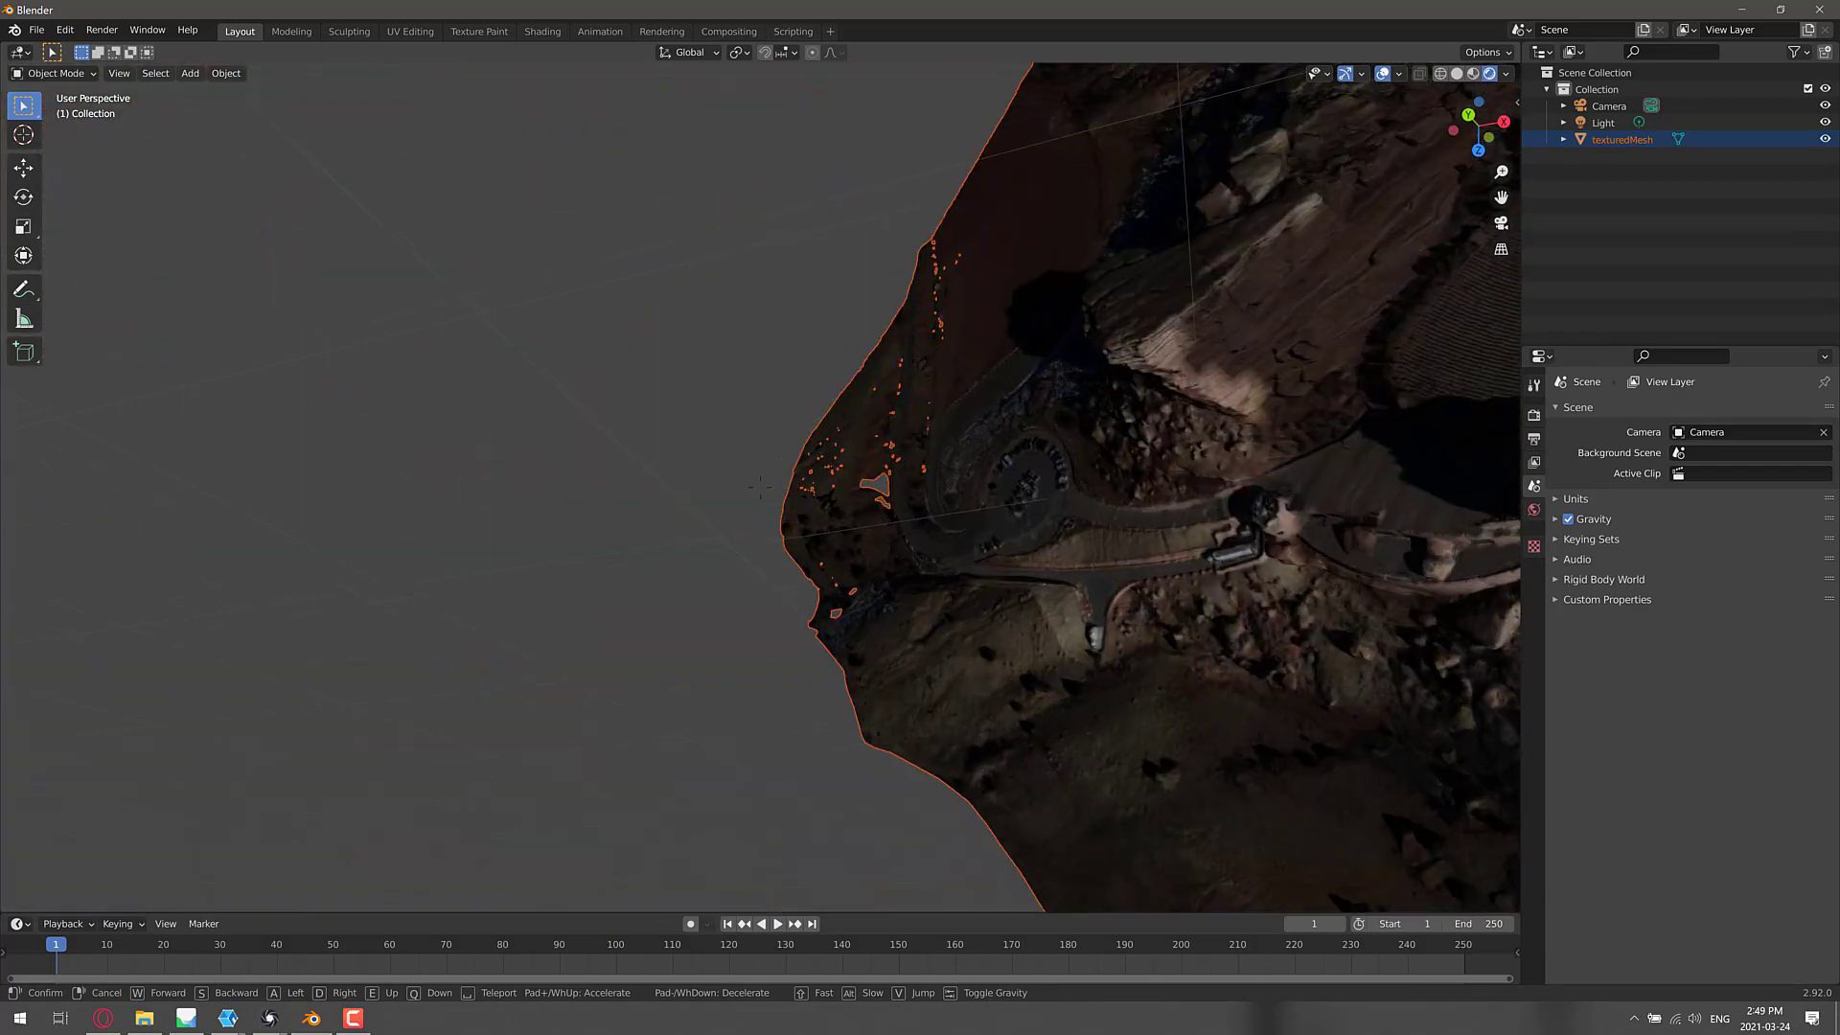
key("w")
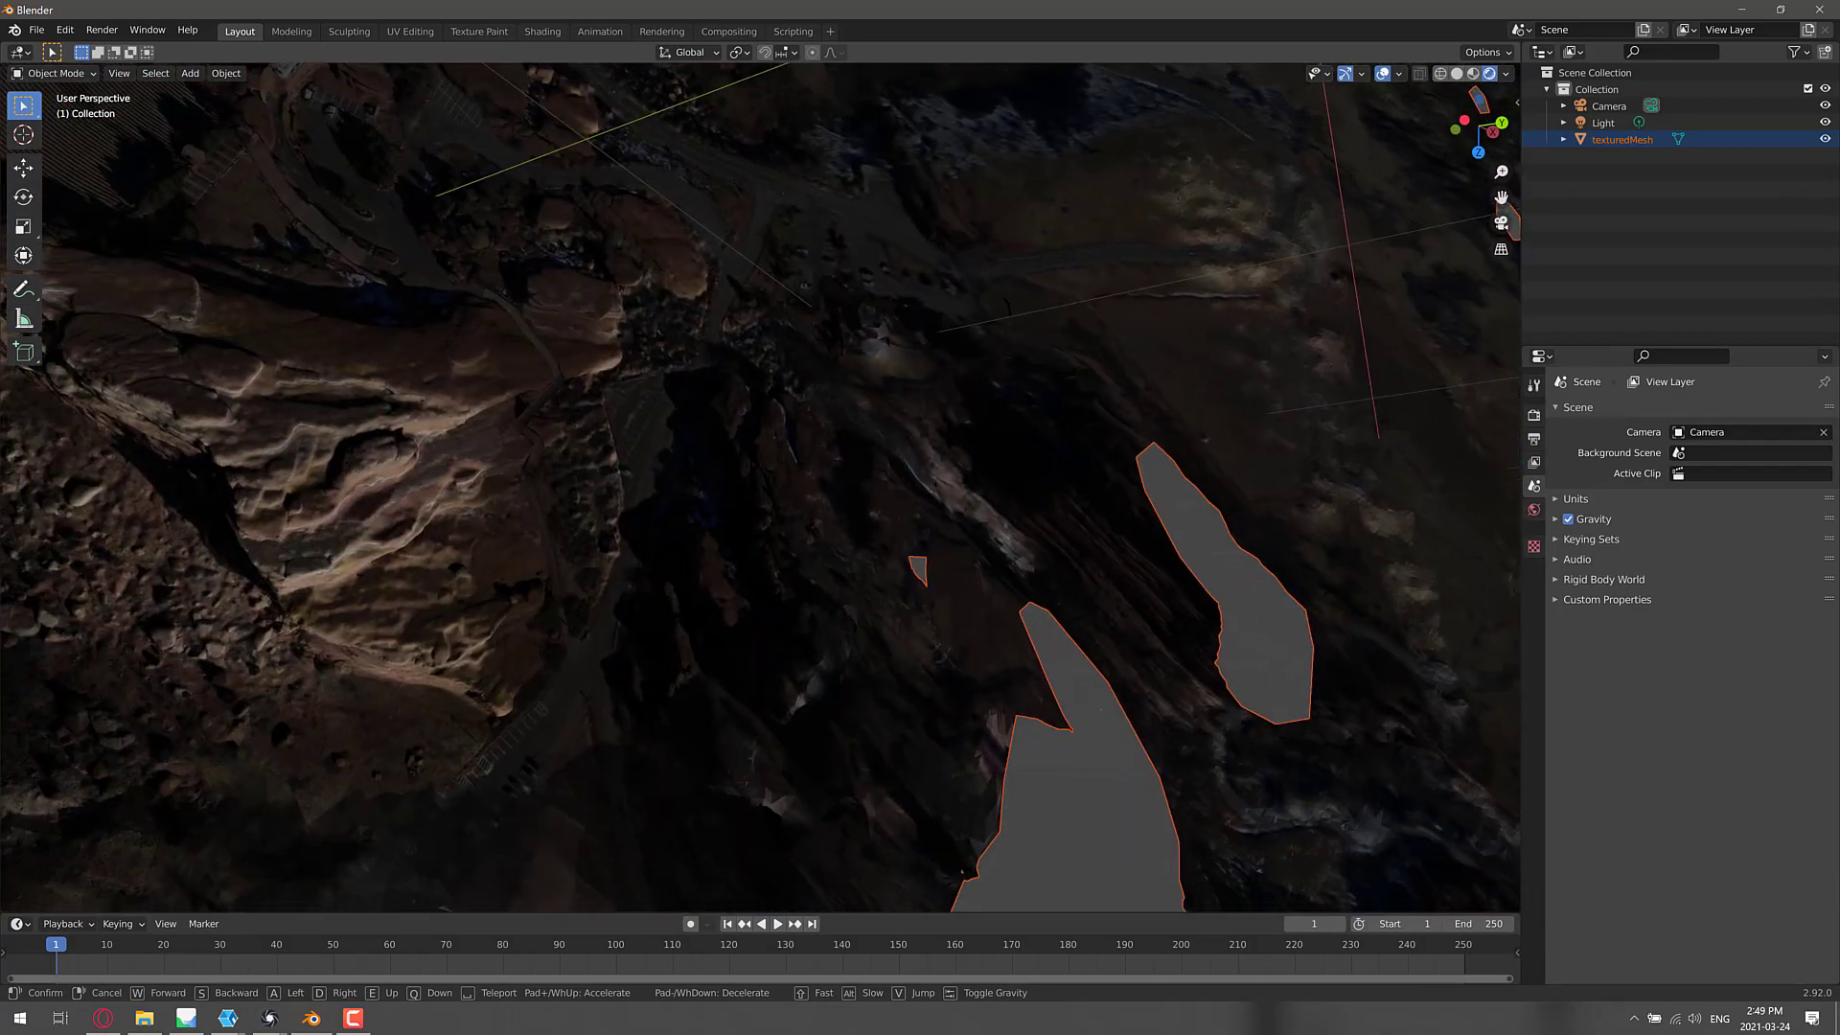
key("s")
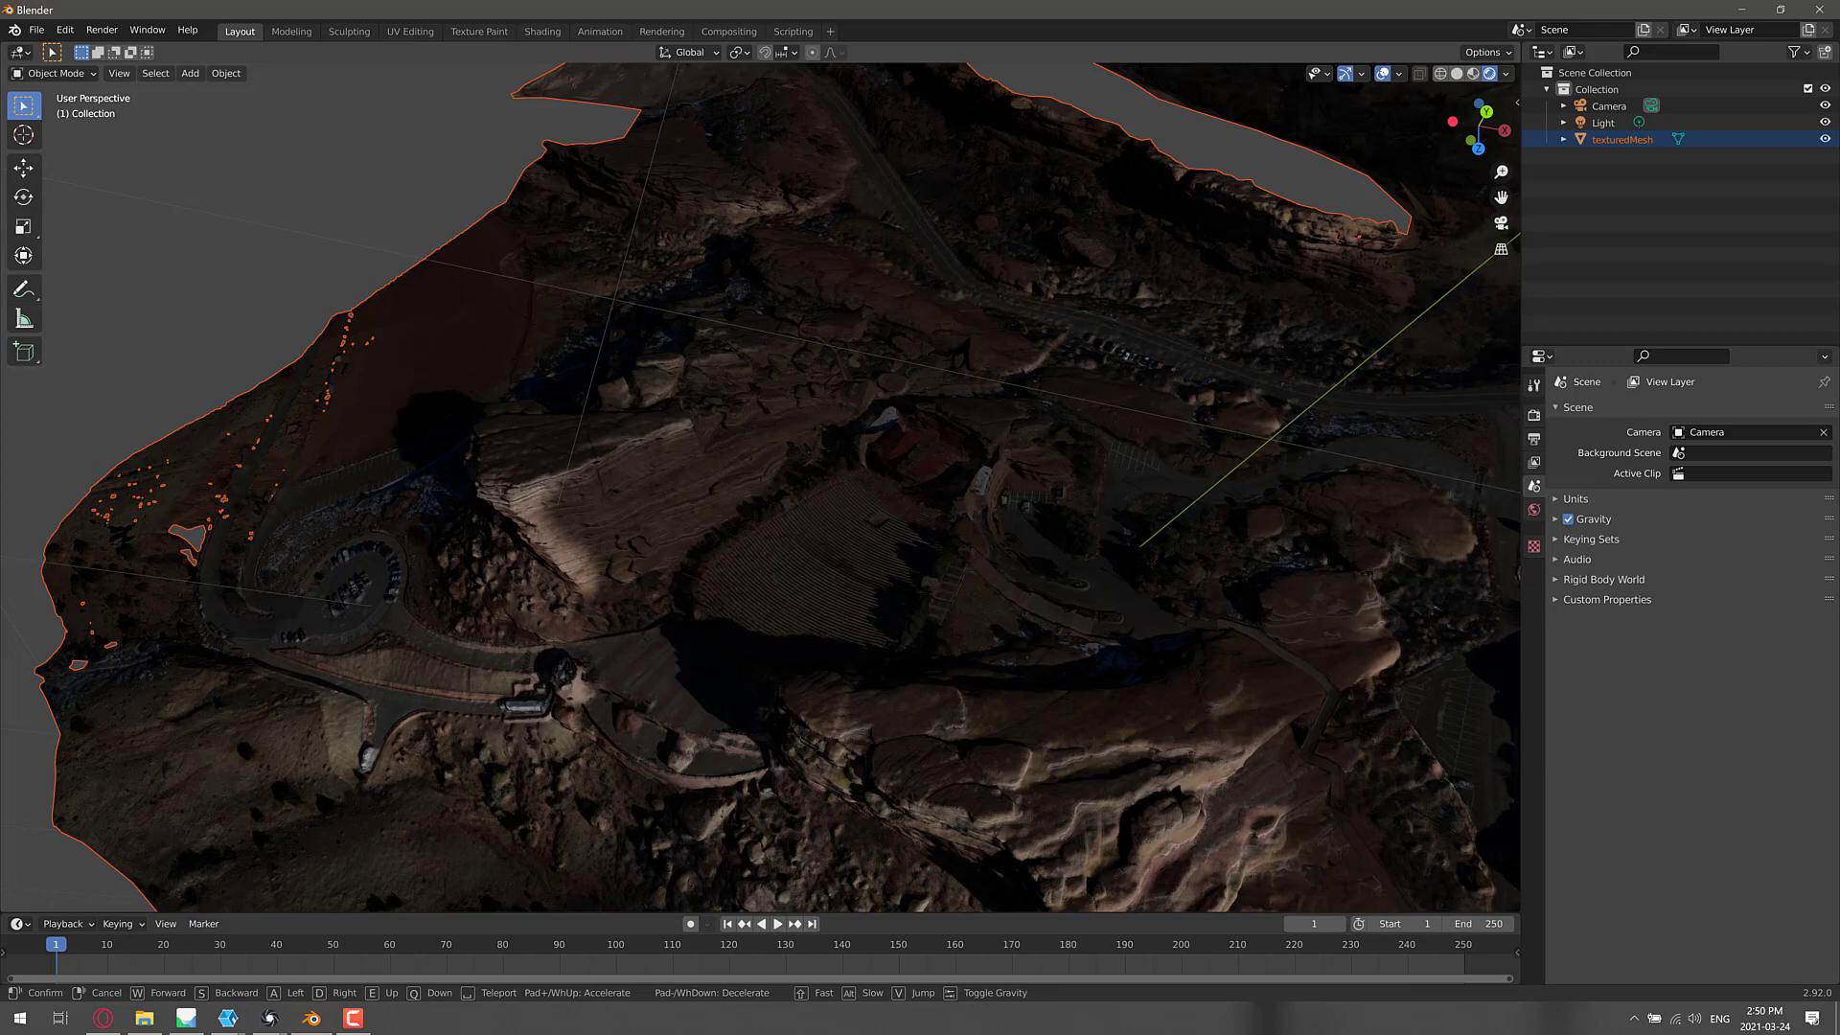
- Switch to Meshroom and look through the list of source drone photos
key("alt+Tab")
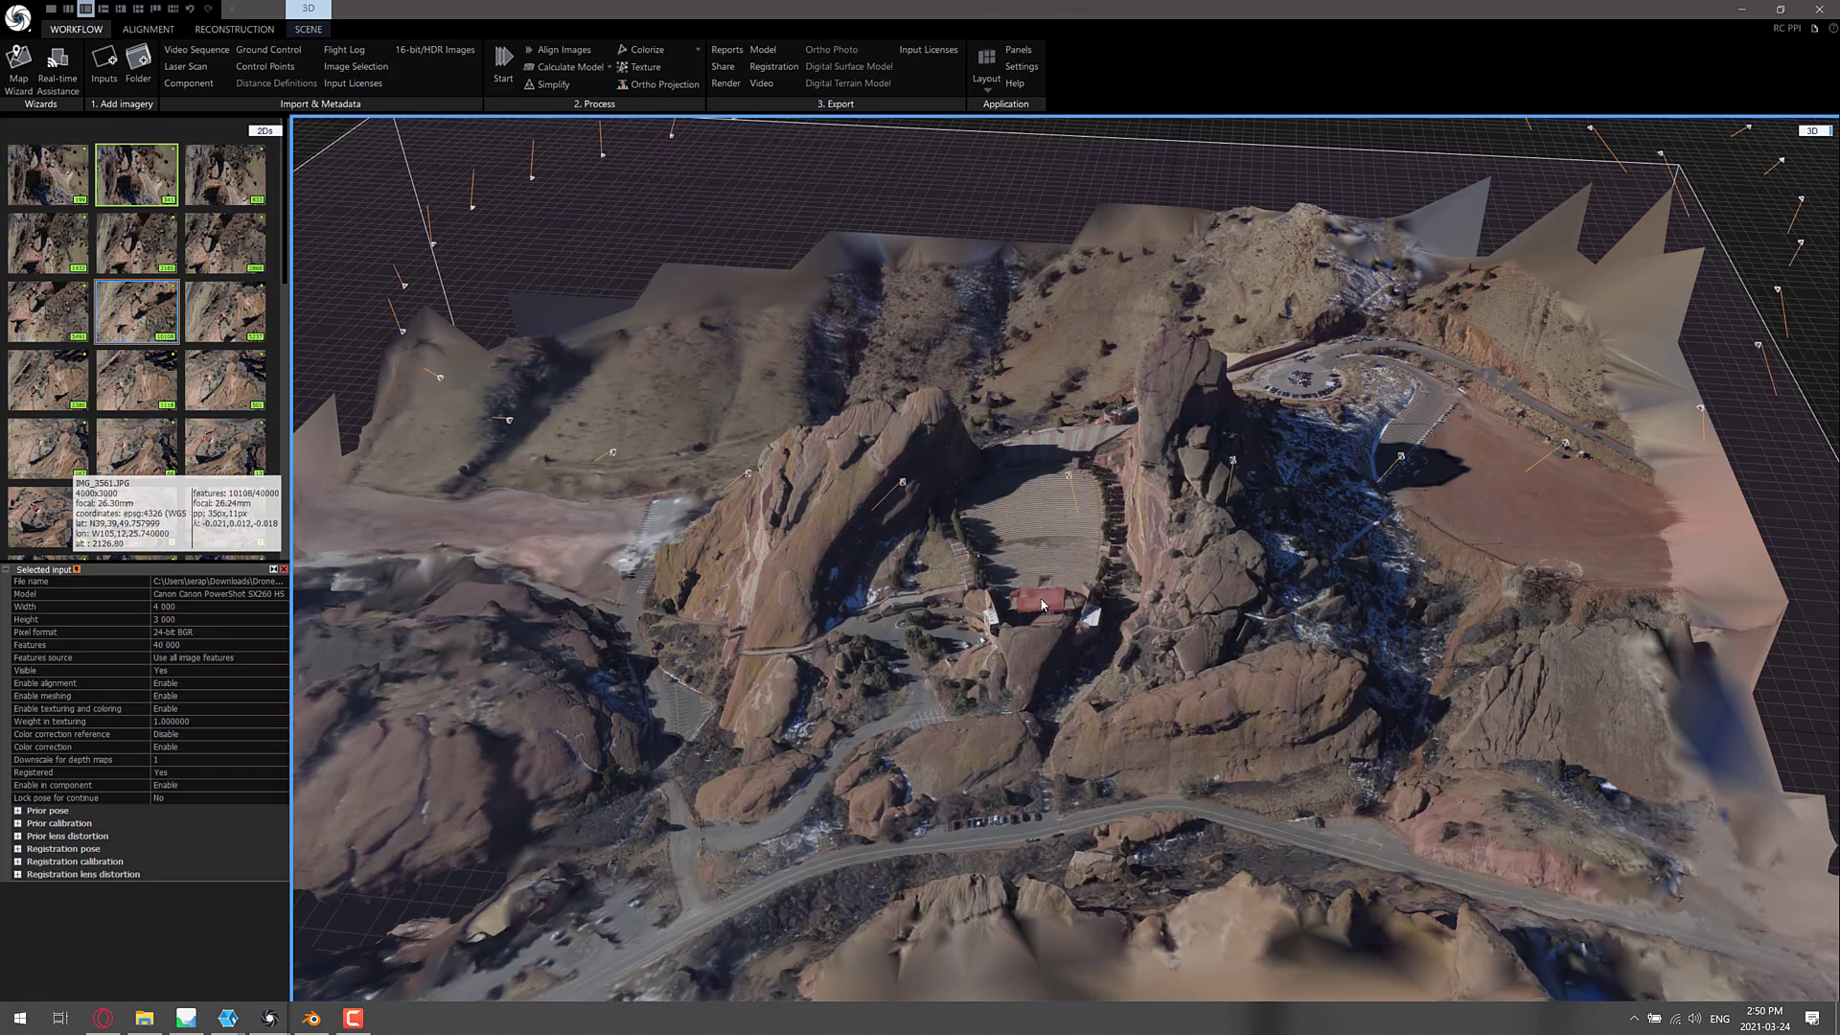
key("alt+Tab")
key("alt+Tab")
key("alt+Tab")
key("alt+Tab")
key("alt+Tab")
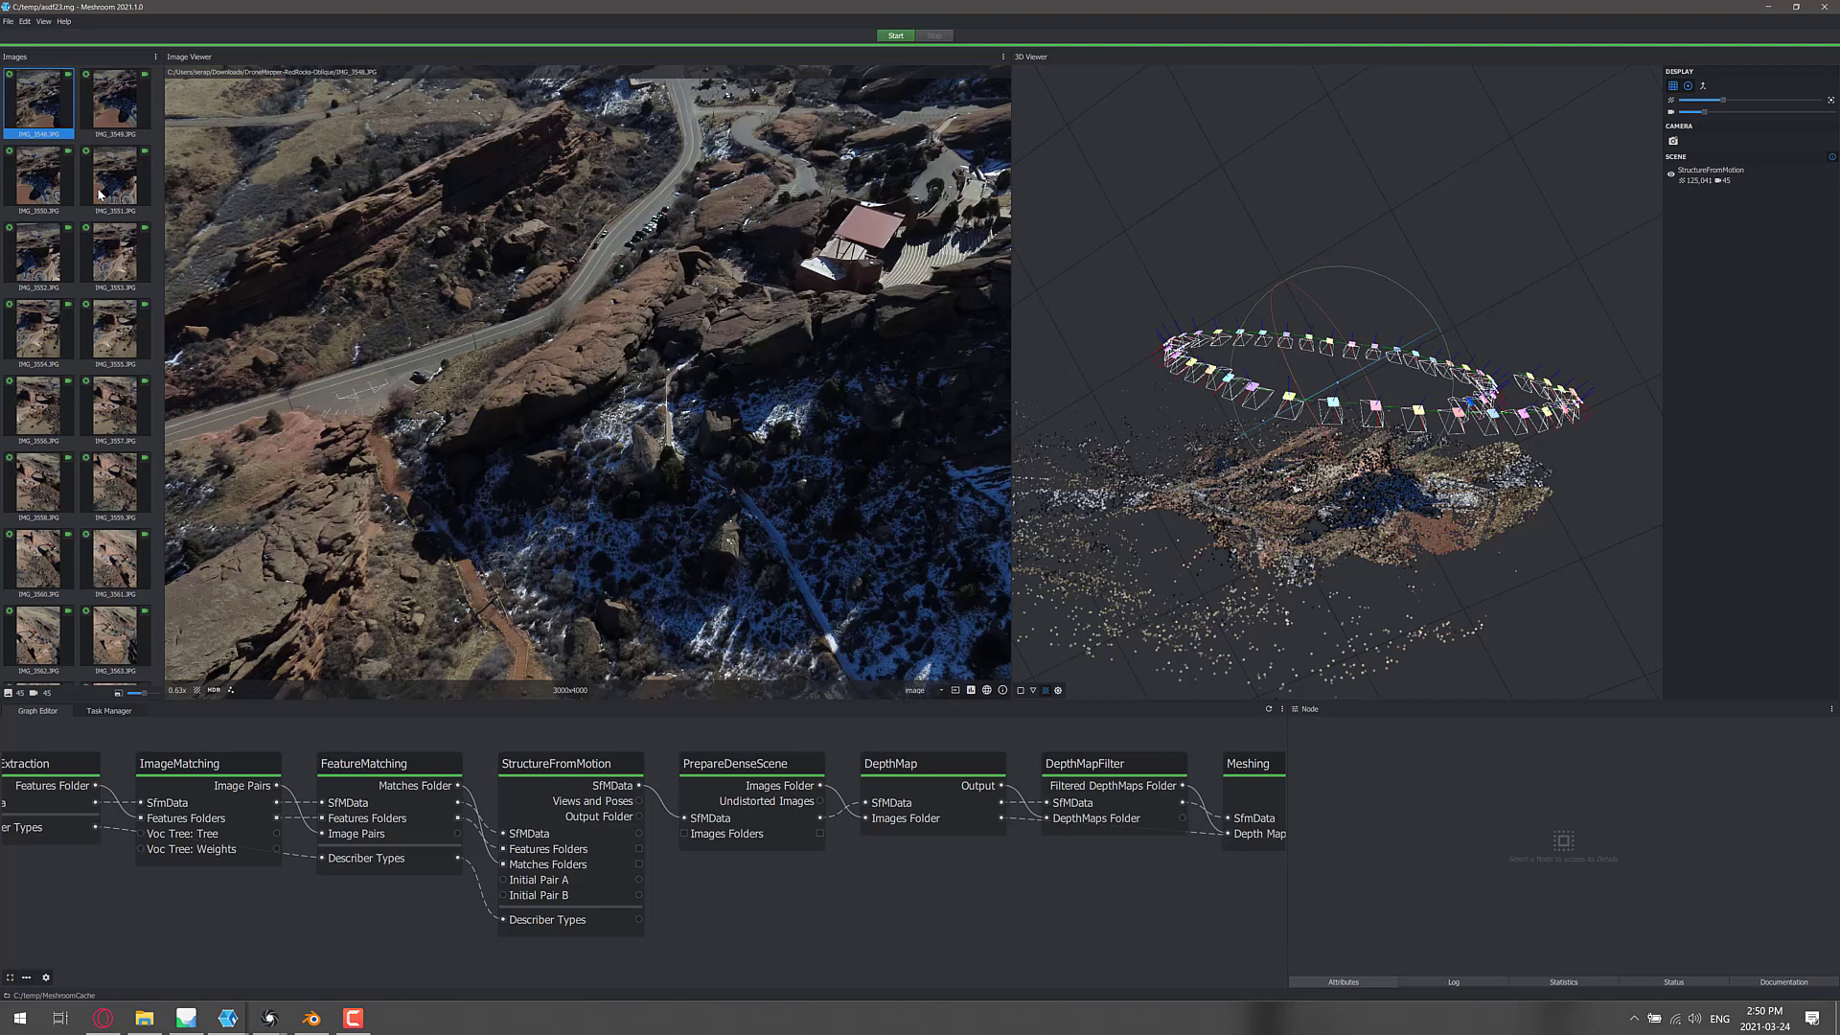
scroll(60, 566, "down", 3)
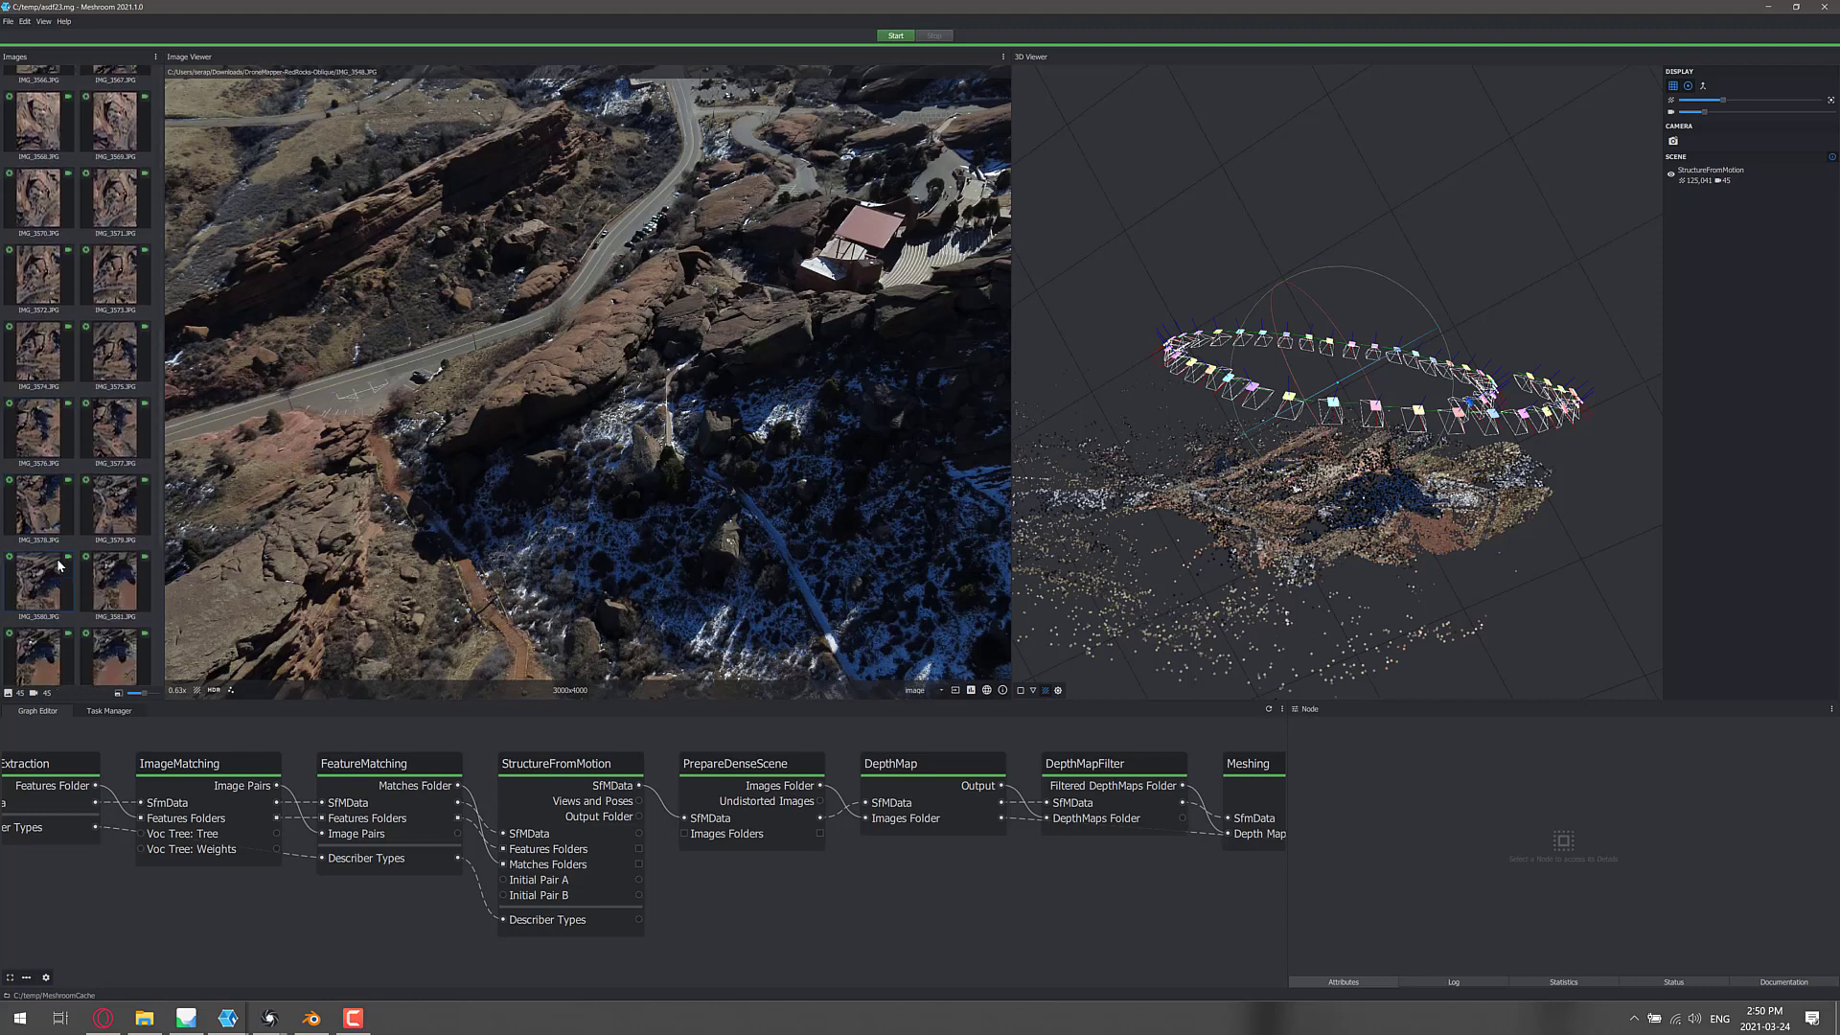
scroll(60, 565, "up", 3)
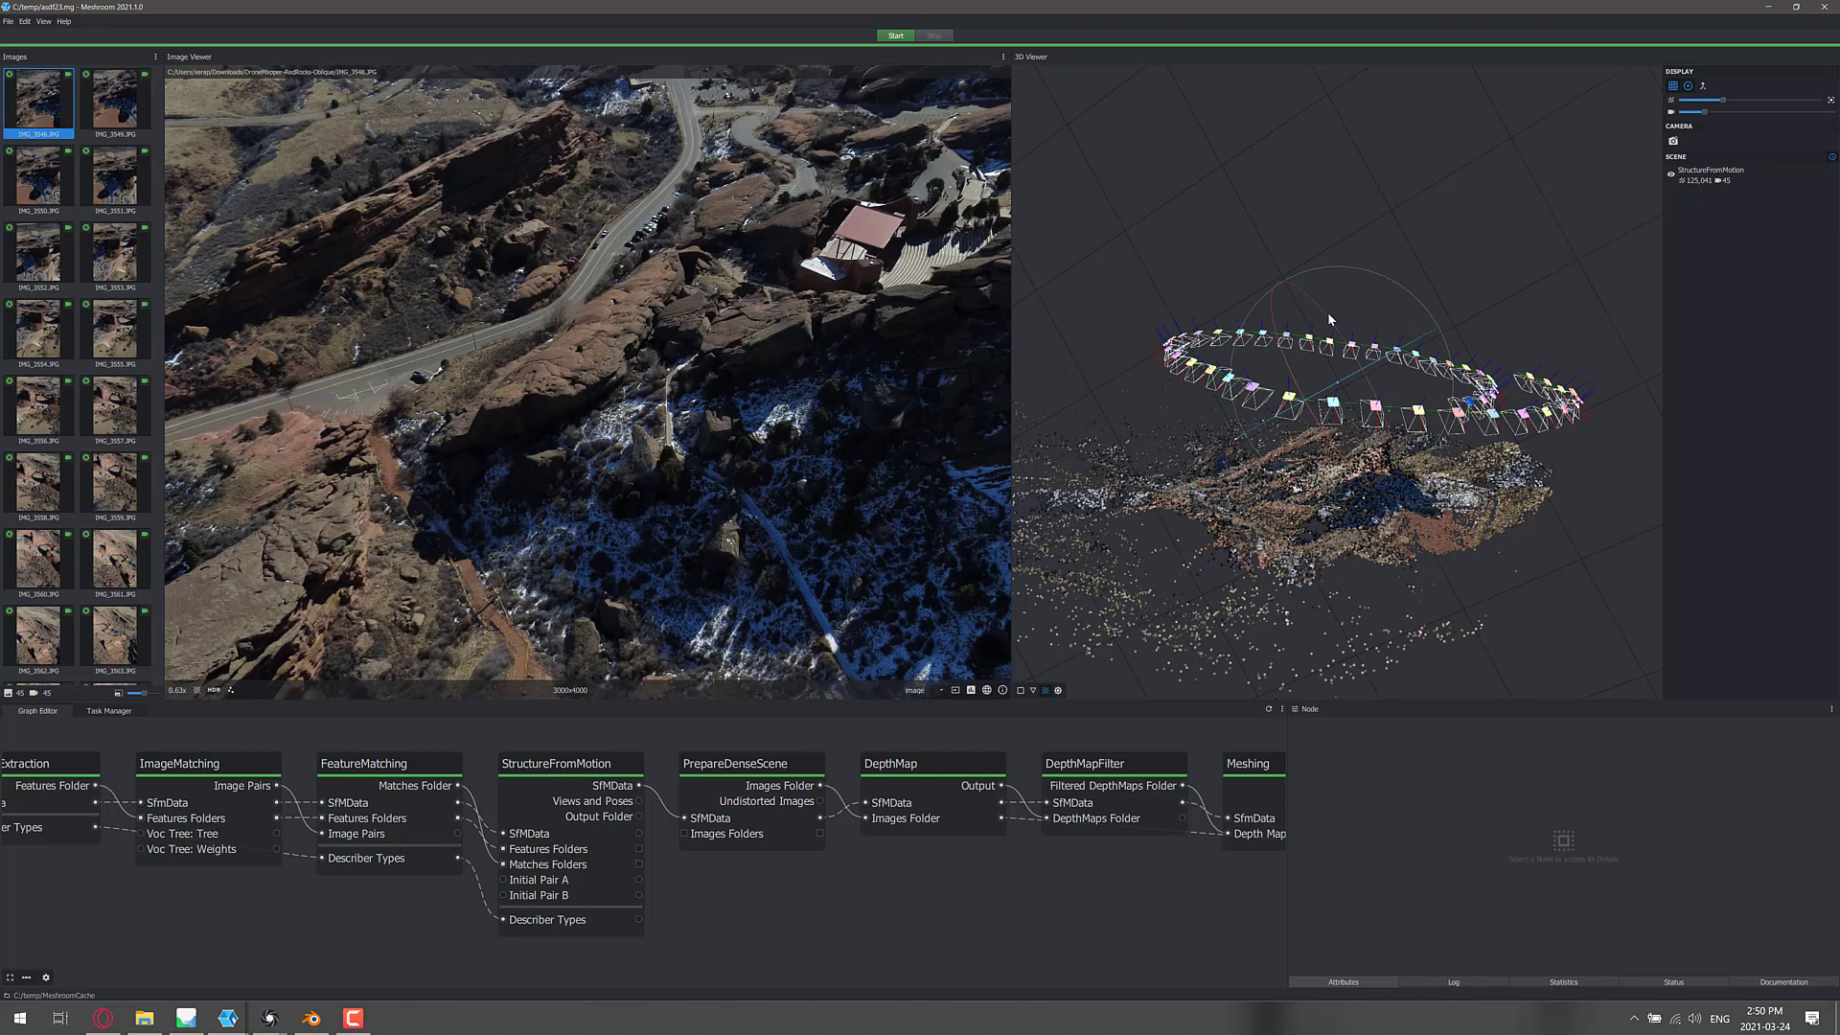
- Examine the StructureFromMotion point cloud and the ring of camera positions up close
left_click_drag(1400, 554, 1213, 466)
scroll(1291, 602, "up", 5)
scroll(1290, 602, "down", 3)
scroll(1273, 555, "up", 5)
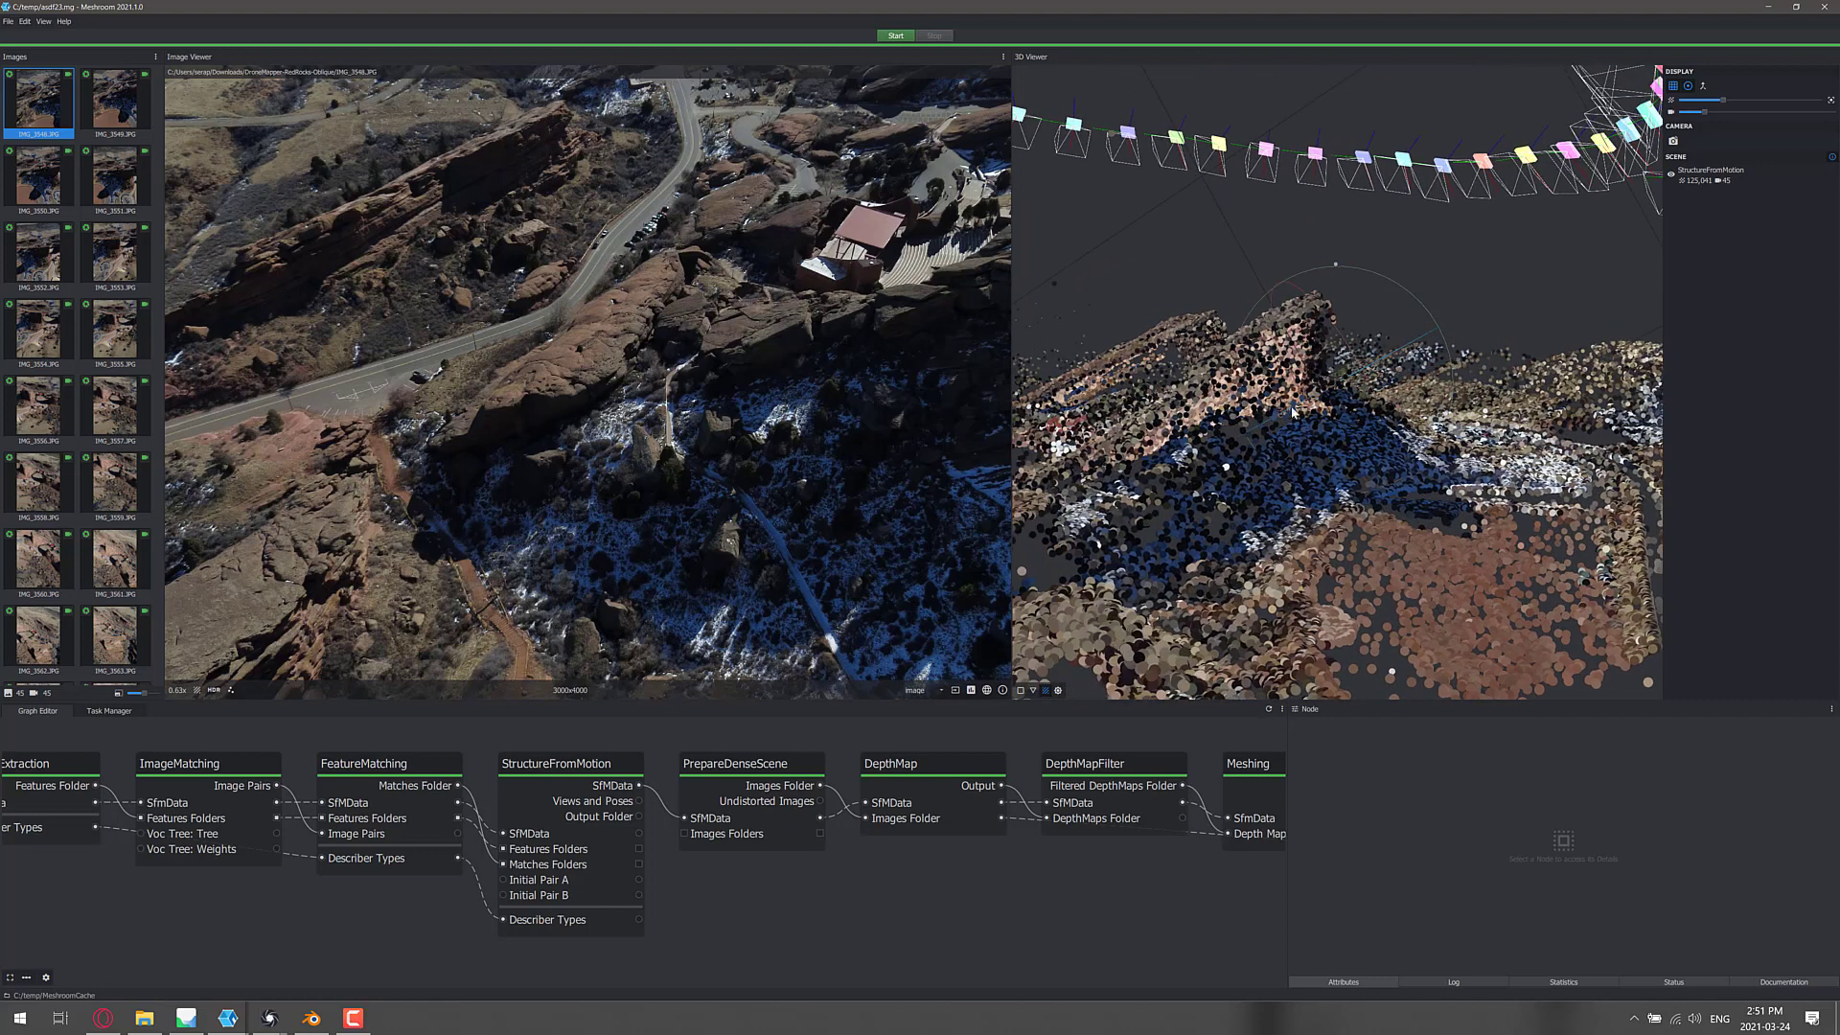
- Examine the processing node graph and show the attributes of the DepthMapFilter and Meshing nodes
middle_click_drag(673, 950, 364, 912)
scroll(992, 905, "down", 2)
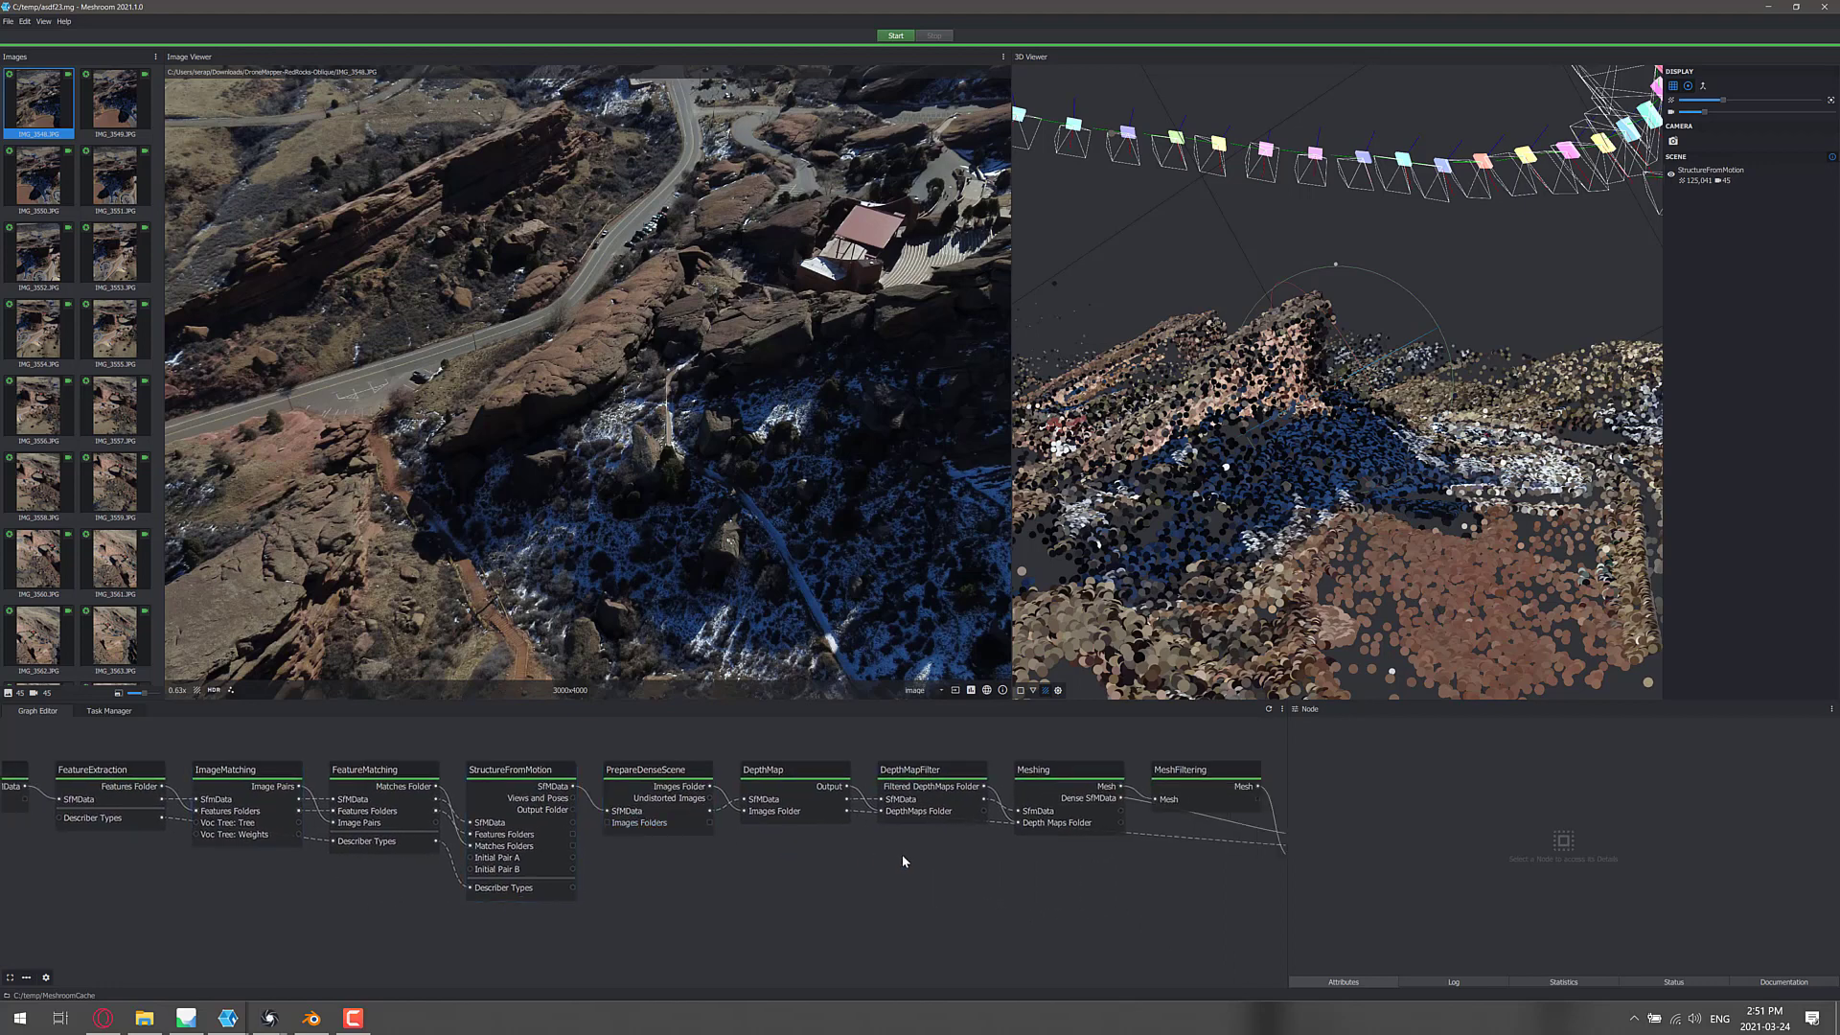
left_click(931, 774)
left_click(1081, 780)
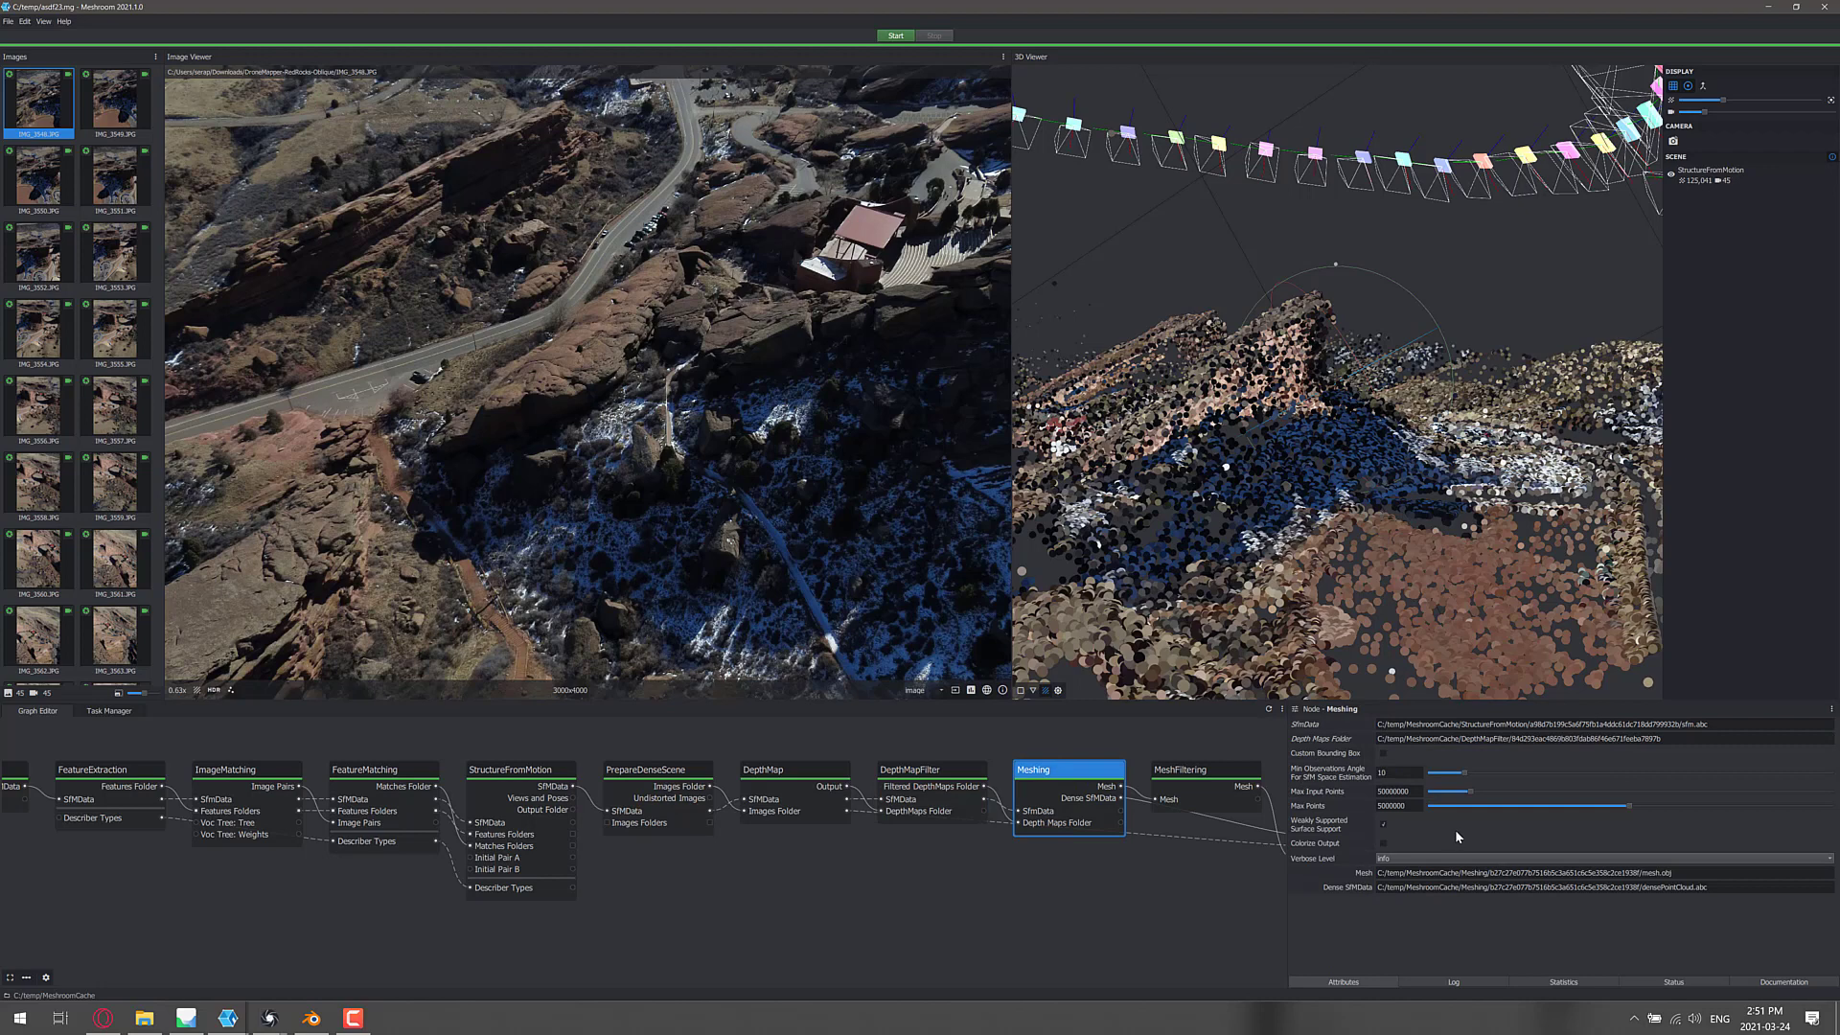
- Look at the Sparse Reconstruction nodes available for the graph, and show the Texturing node's attributes
middle_click_drag(1062, 936, 867, 947)
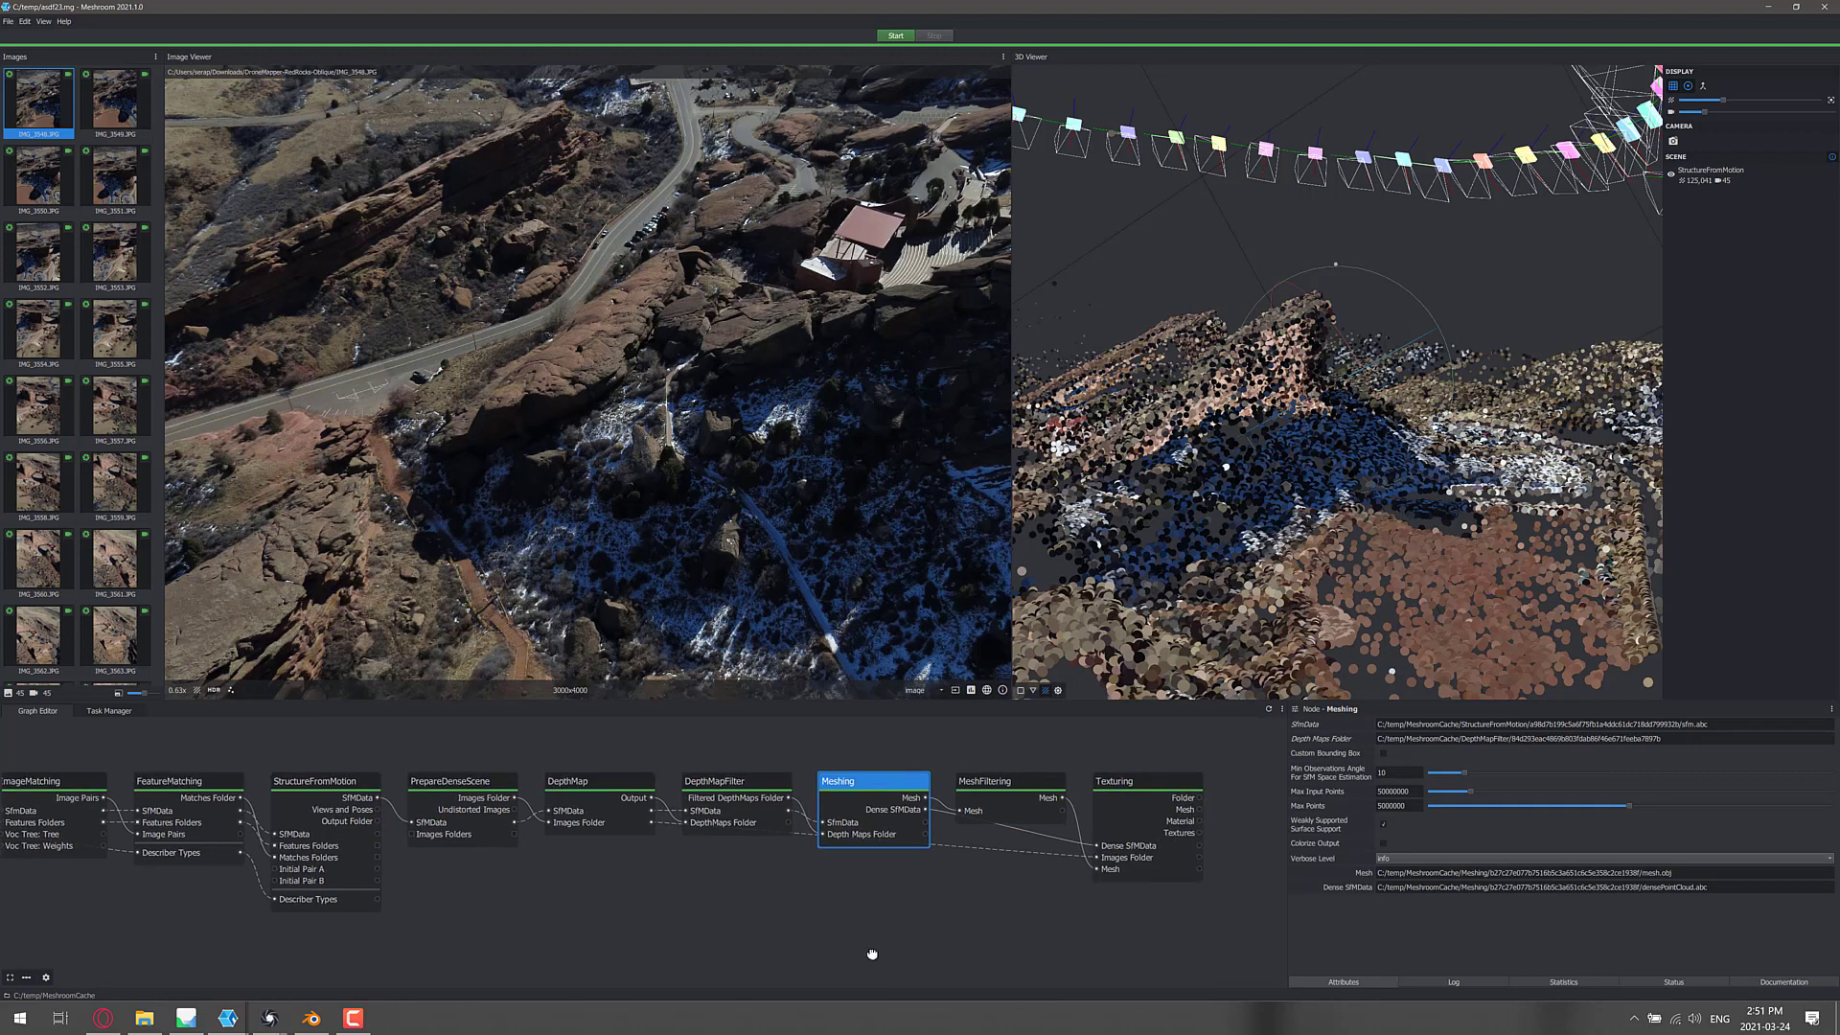
left_click(1005, 767)
right_click(970, 906)
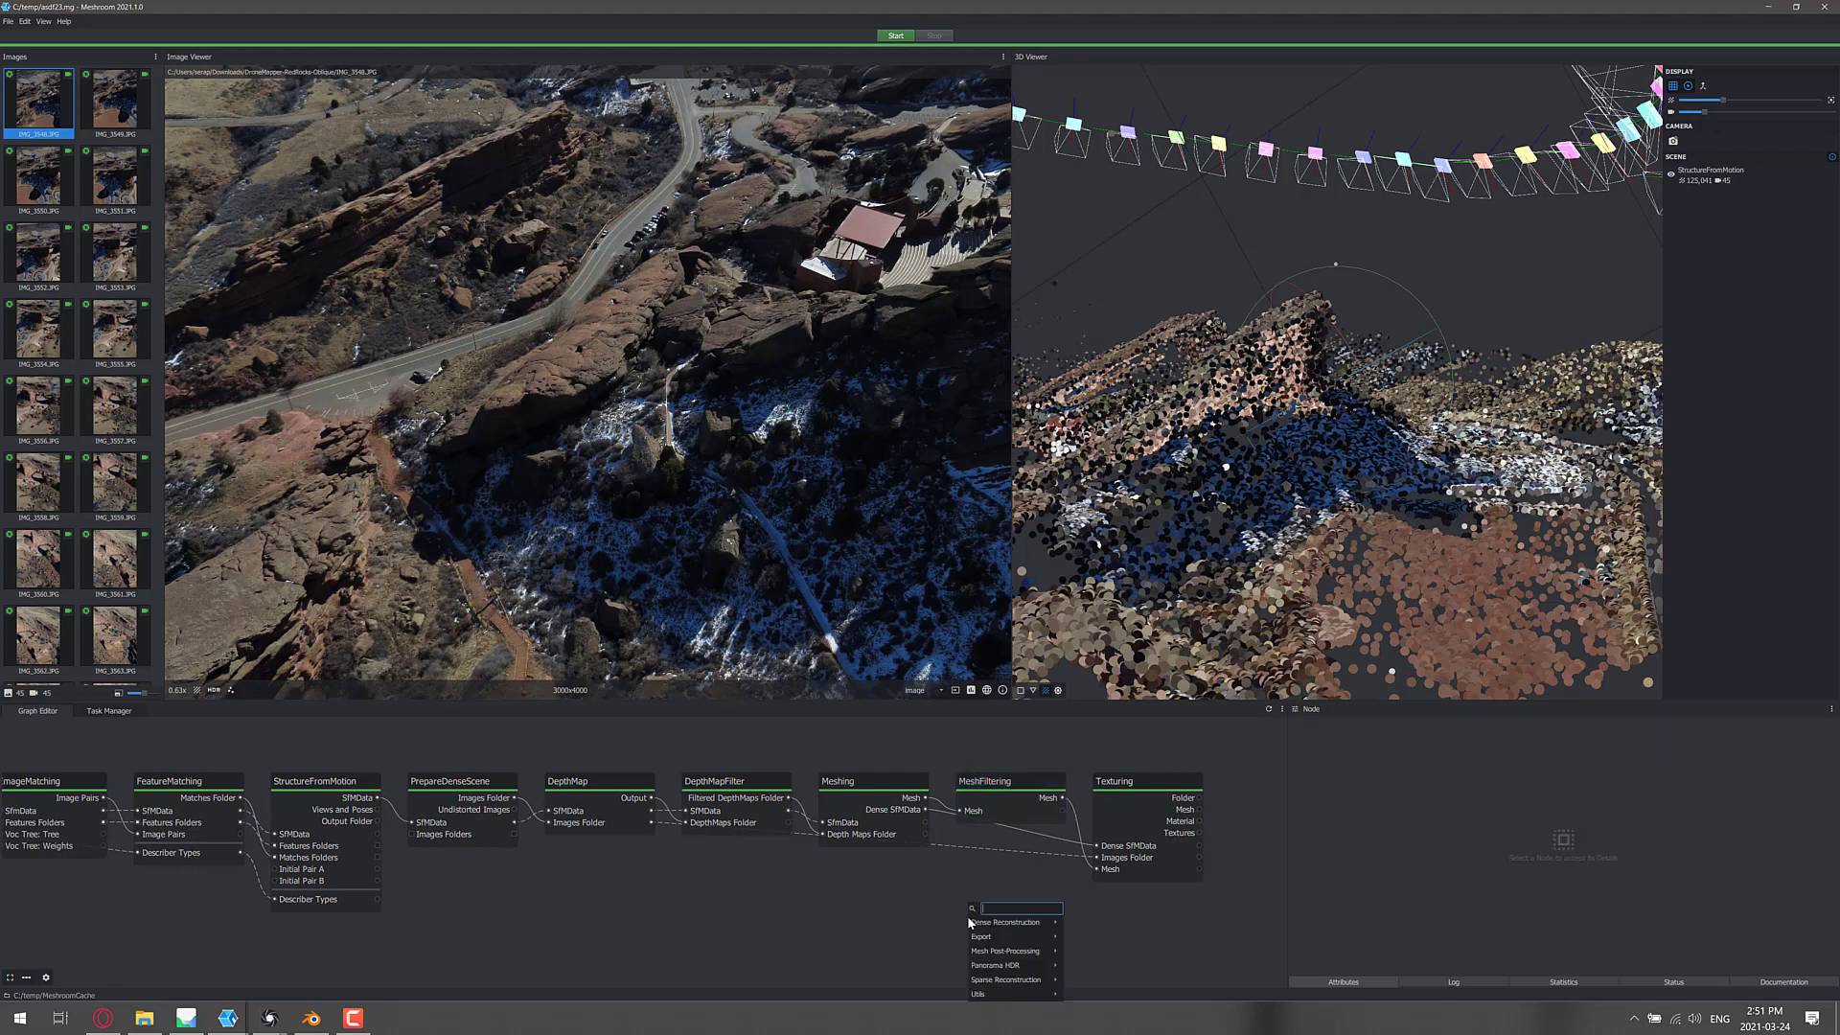
mouse_move(1030, 983)
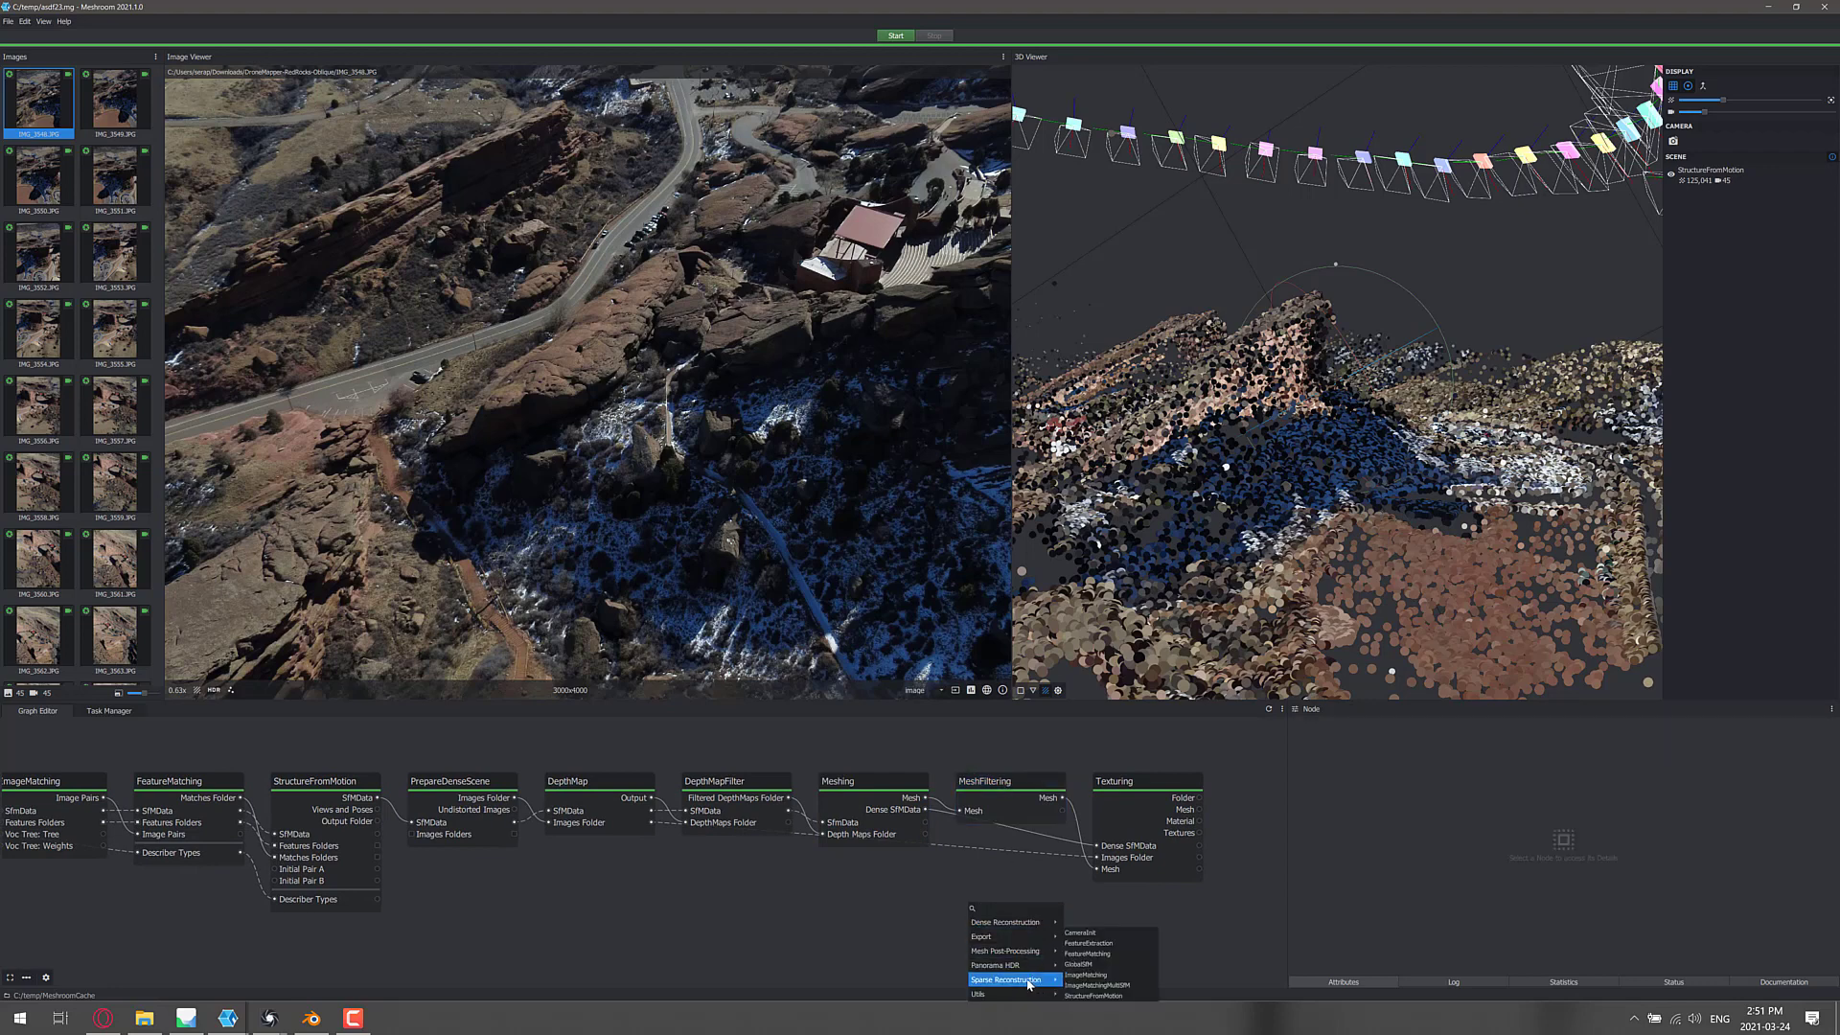
left_click(864, 931)
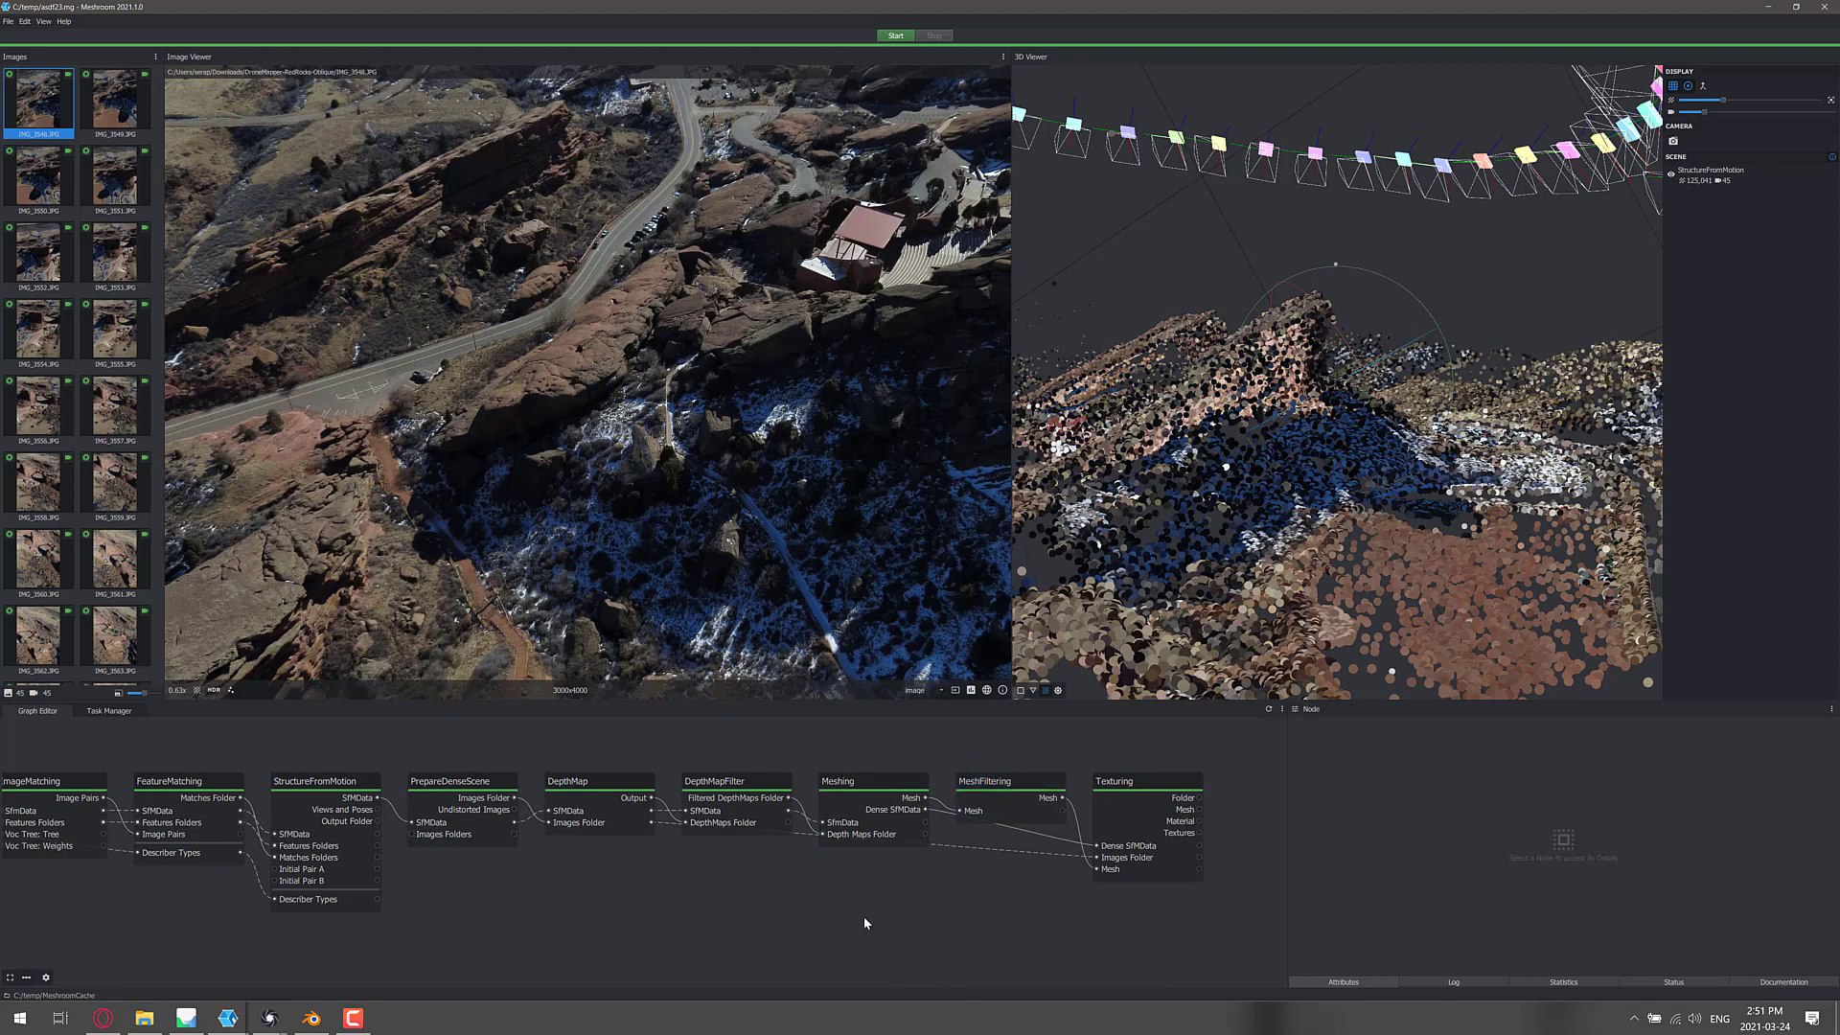
left_click(1138, 786)
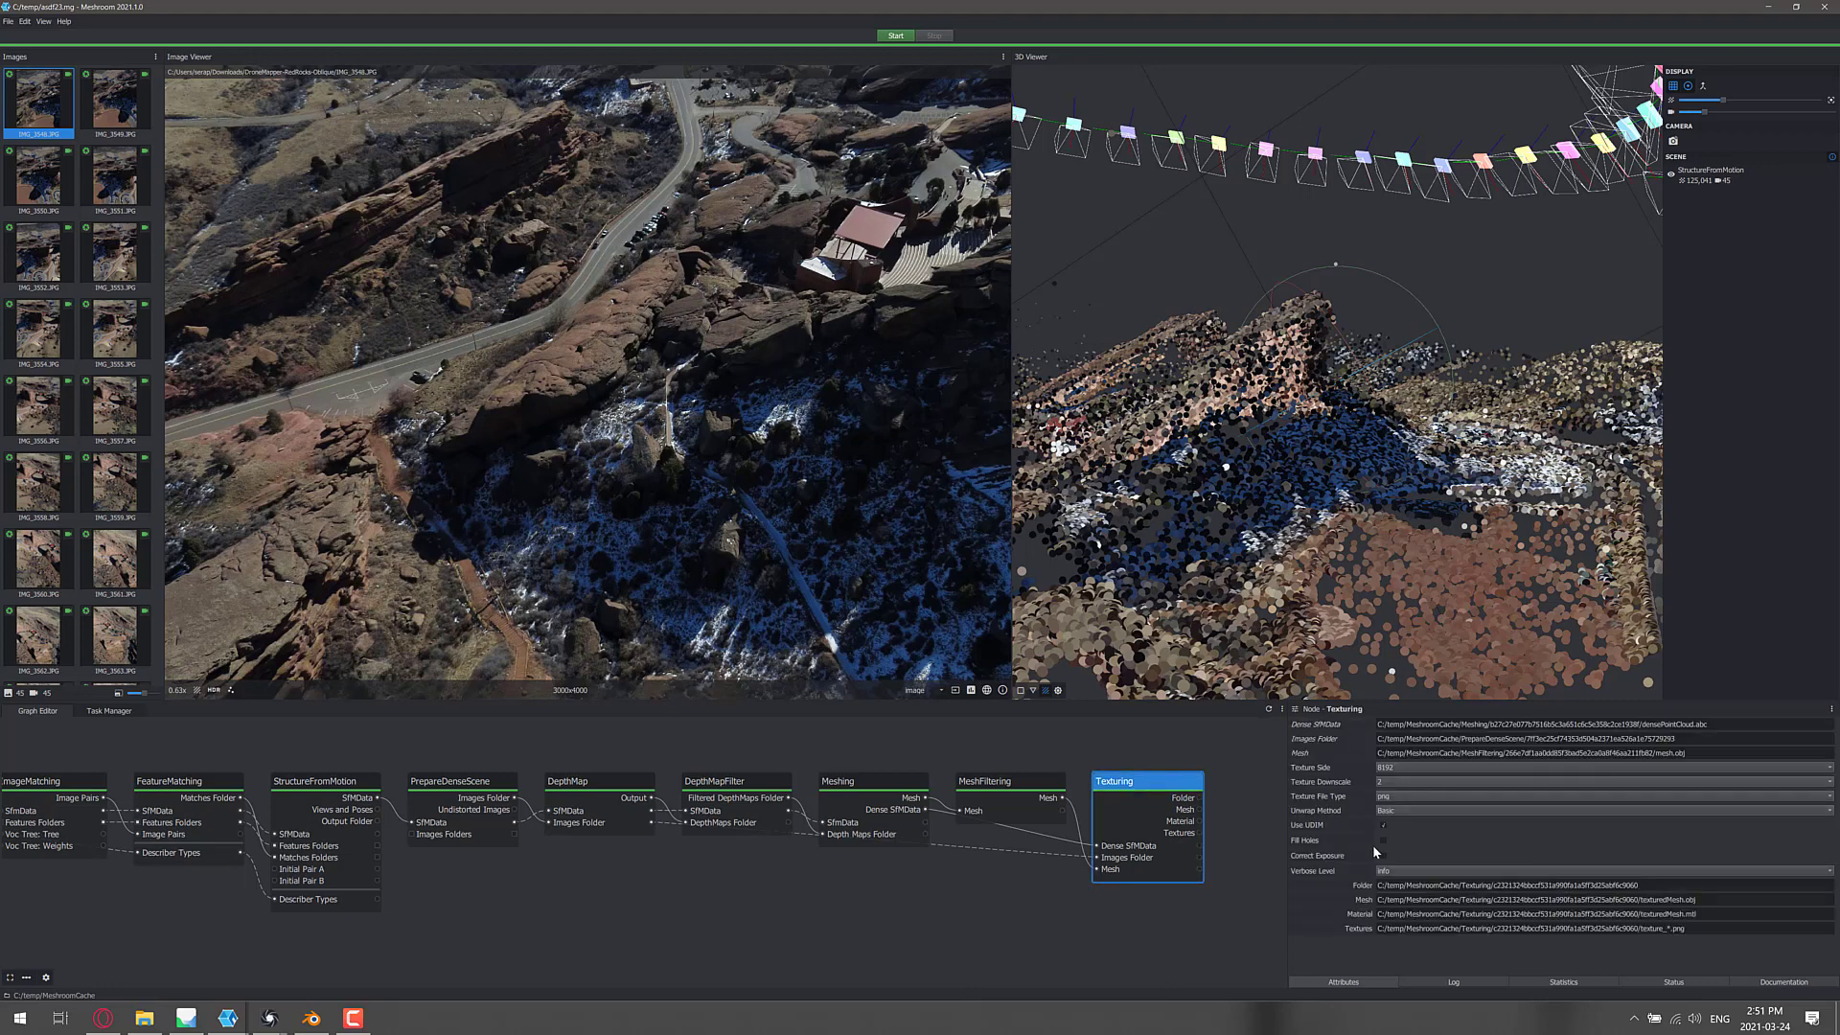
mouse_move(1342, 811)
- Switch back to Blender and fly over the amphitheatre and rock formations of the textured mesh
key("alt+Tab")
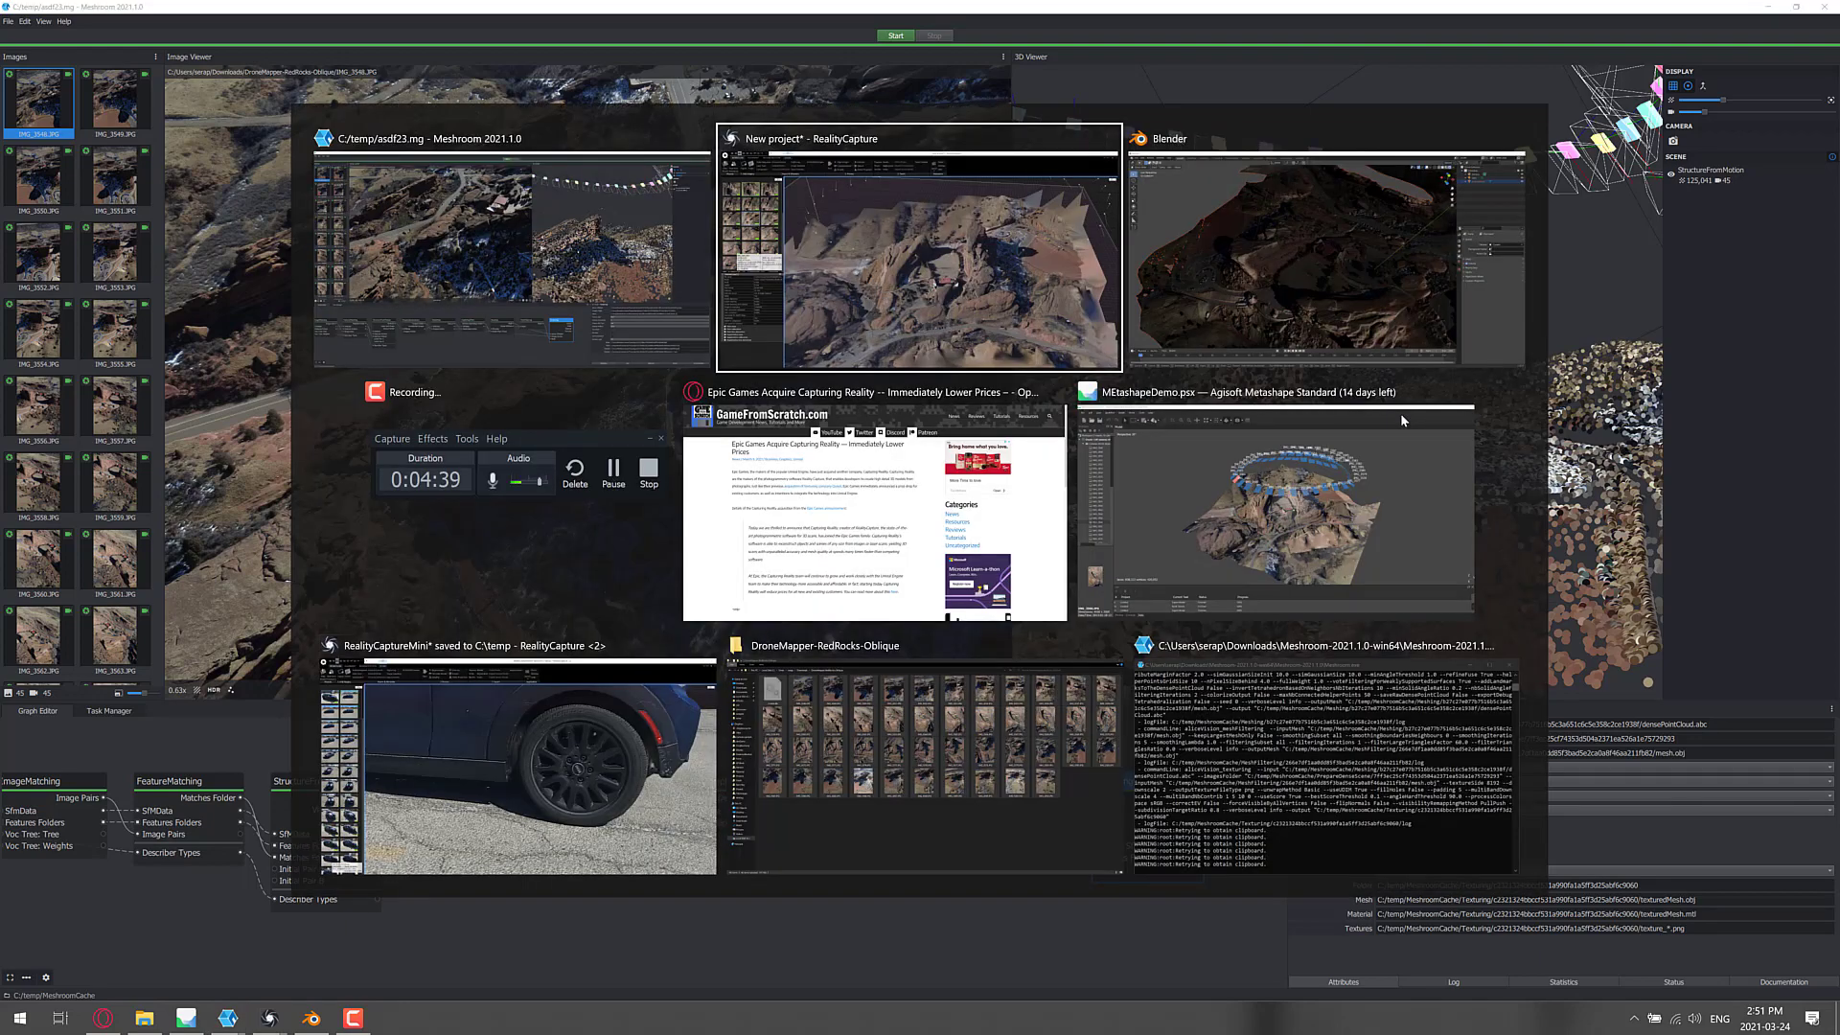
left_click(1400, 413)
key("w")
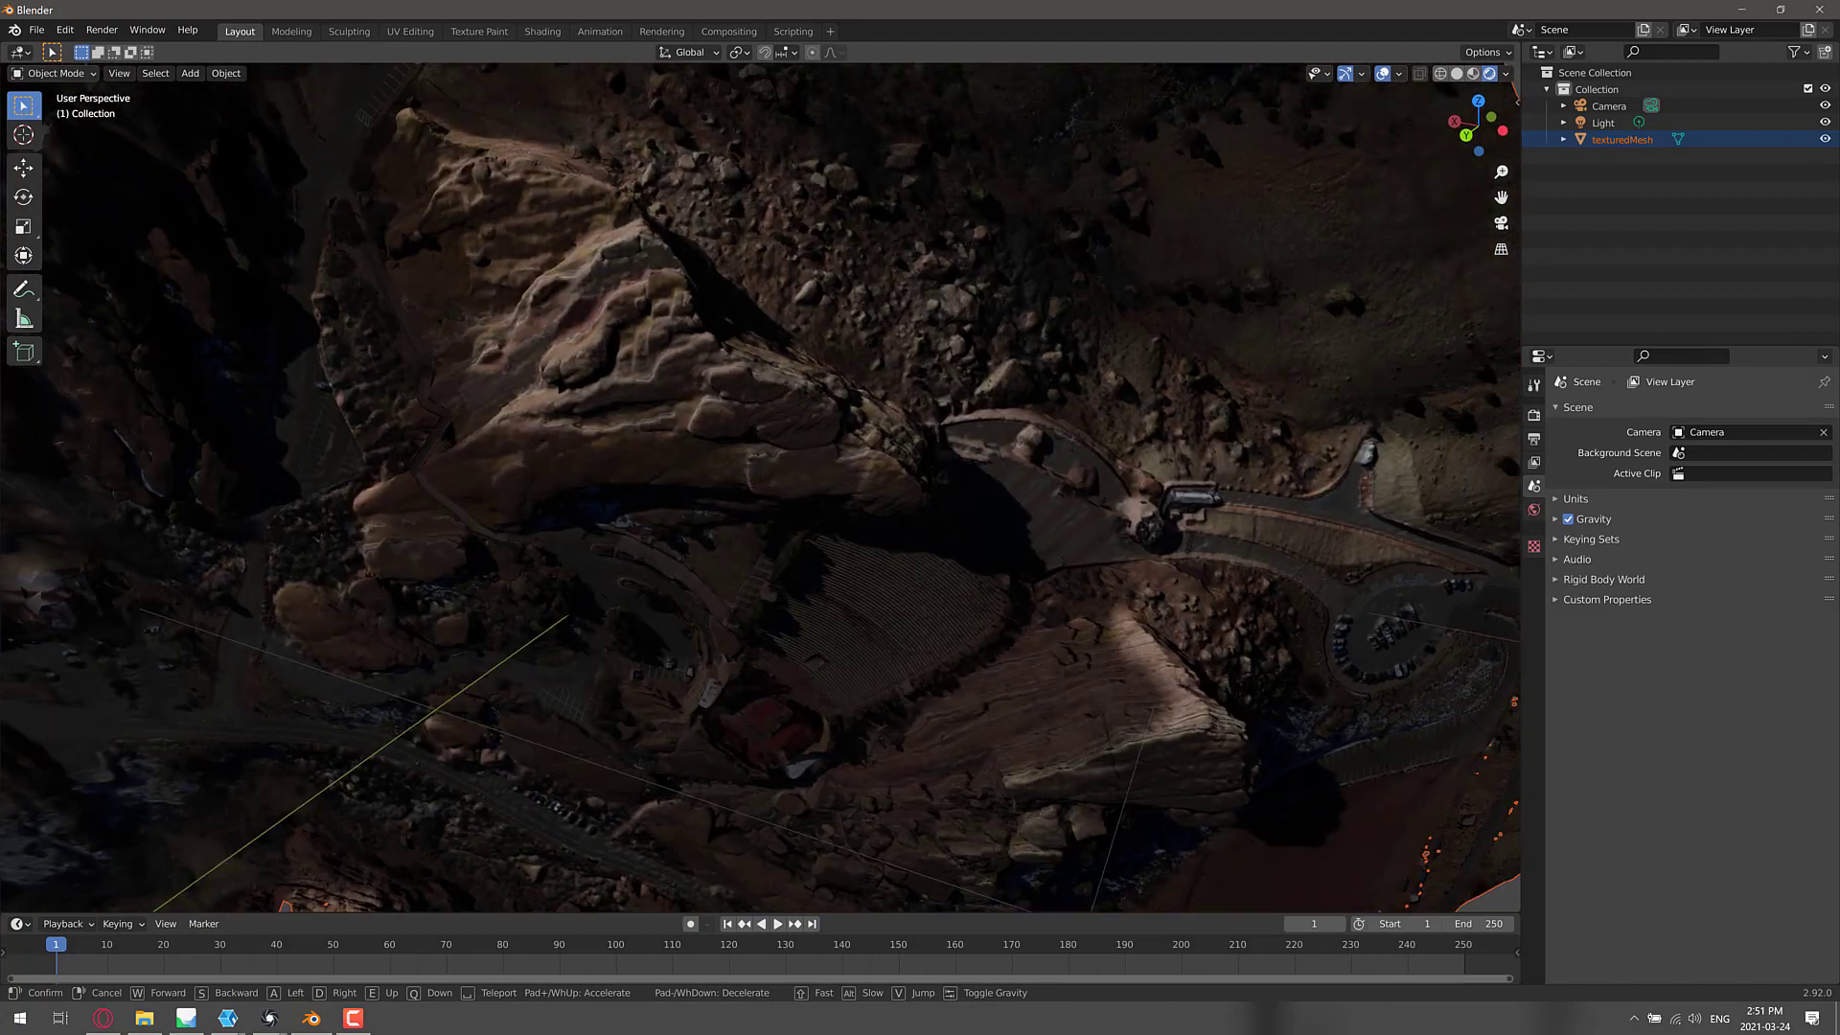
key("w")
key("w")
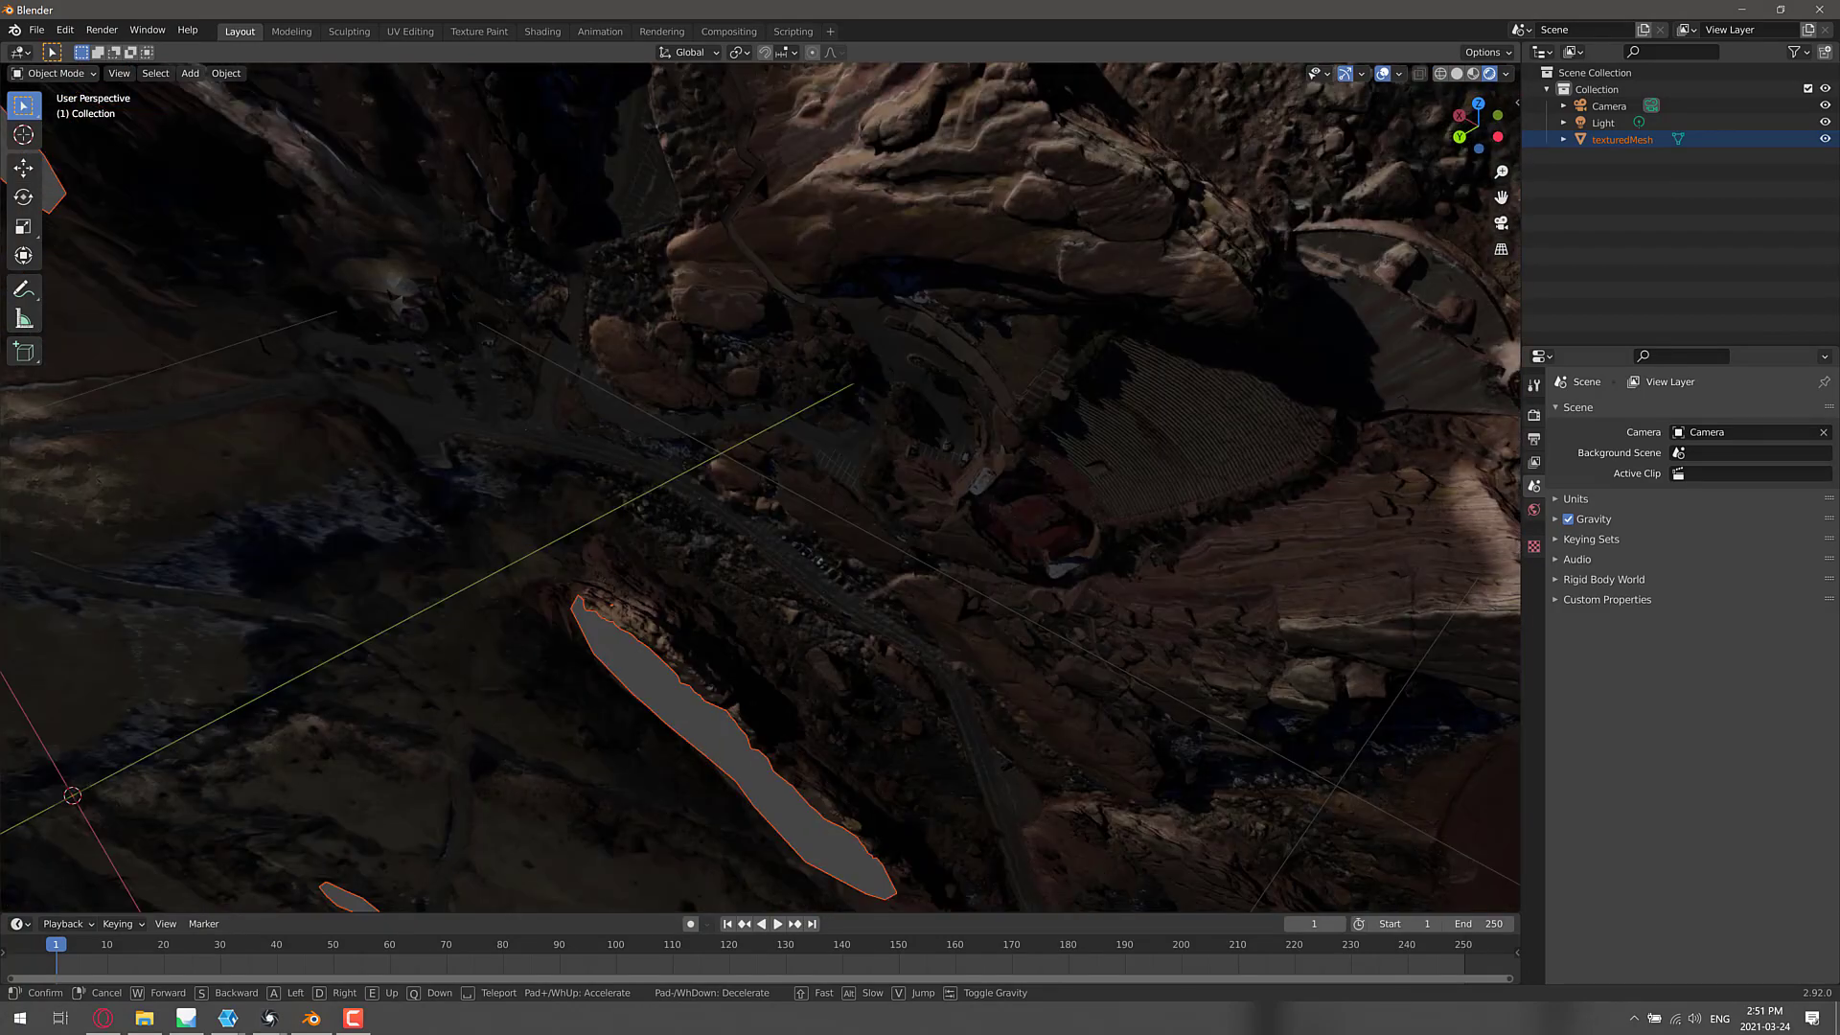
key("w")
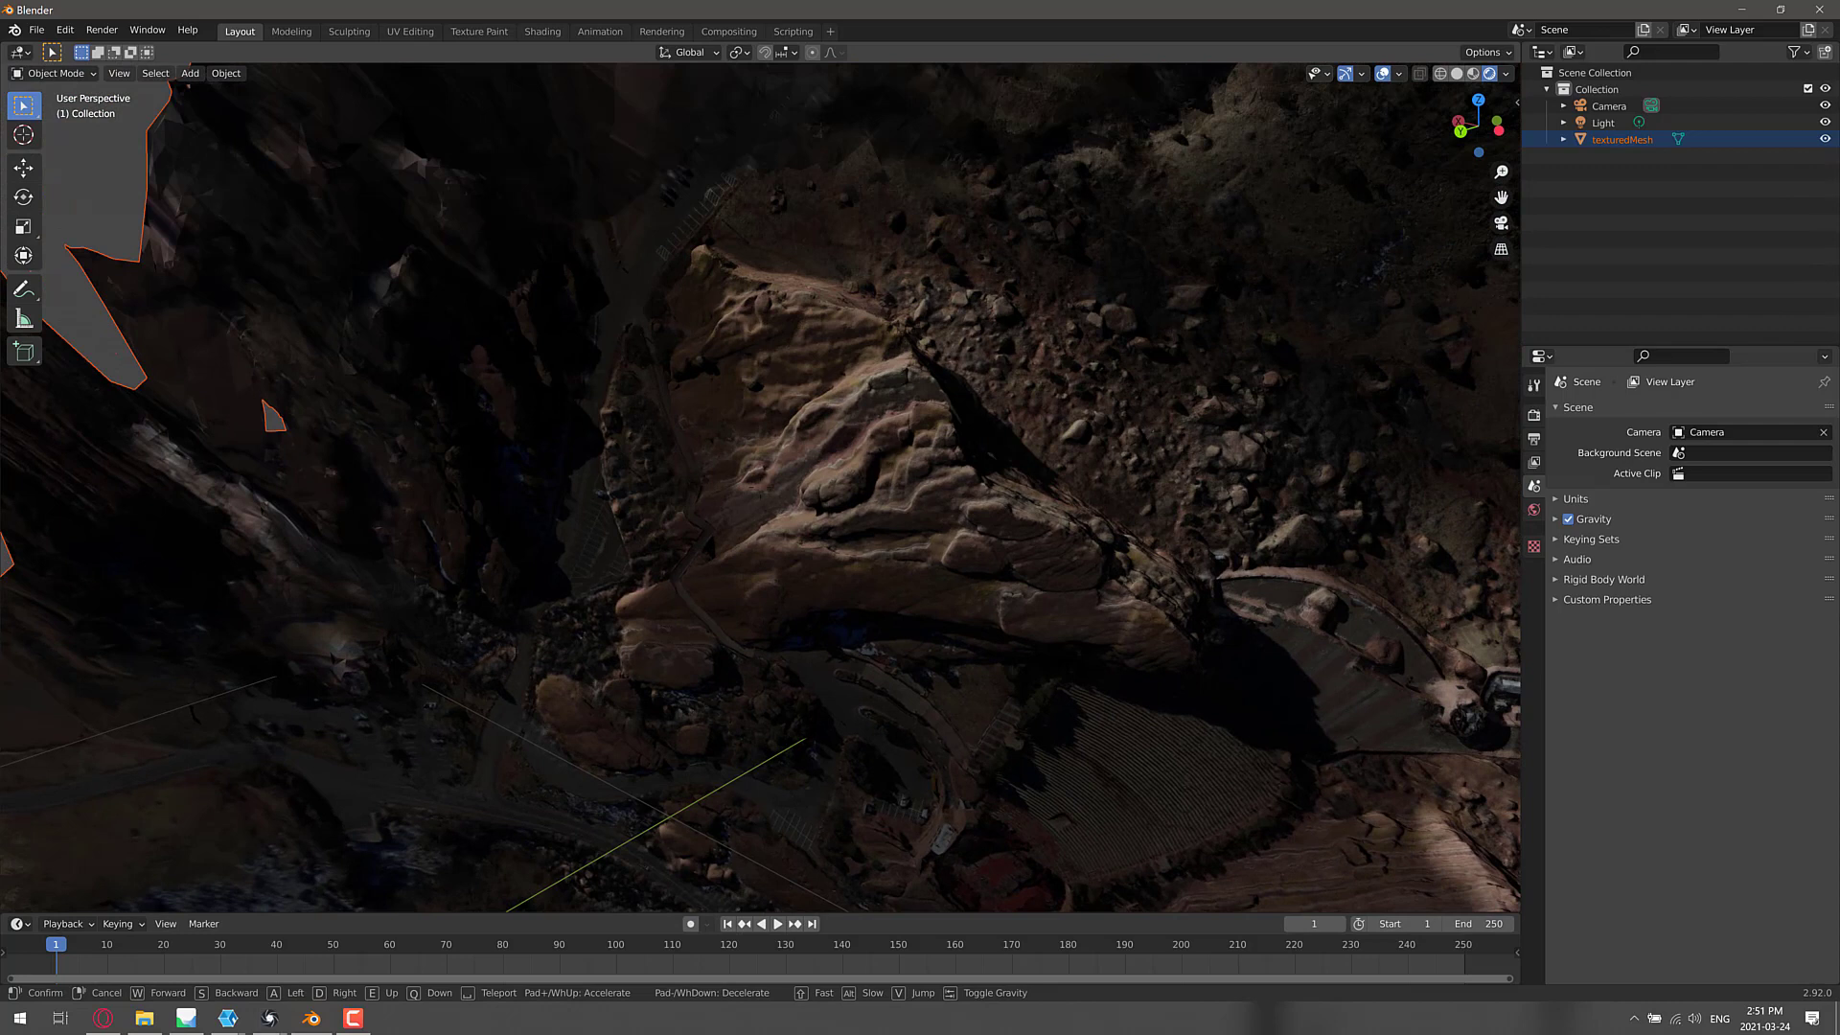
- Leave the fly view, switch to File Explorer and show the drone photos in the DroneMapper-RedRocks-Oblique folder
left_click(761, 489)
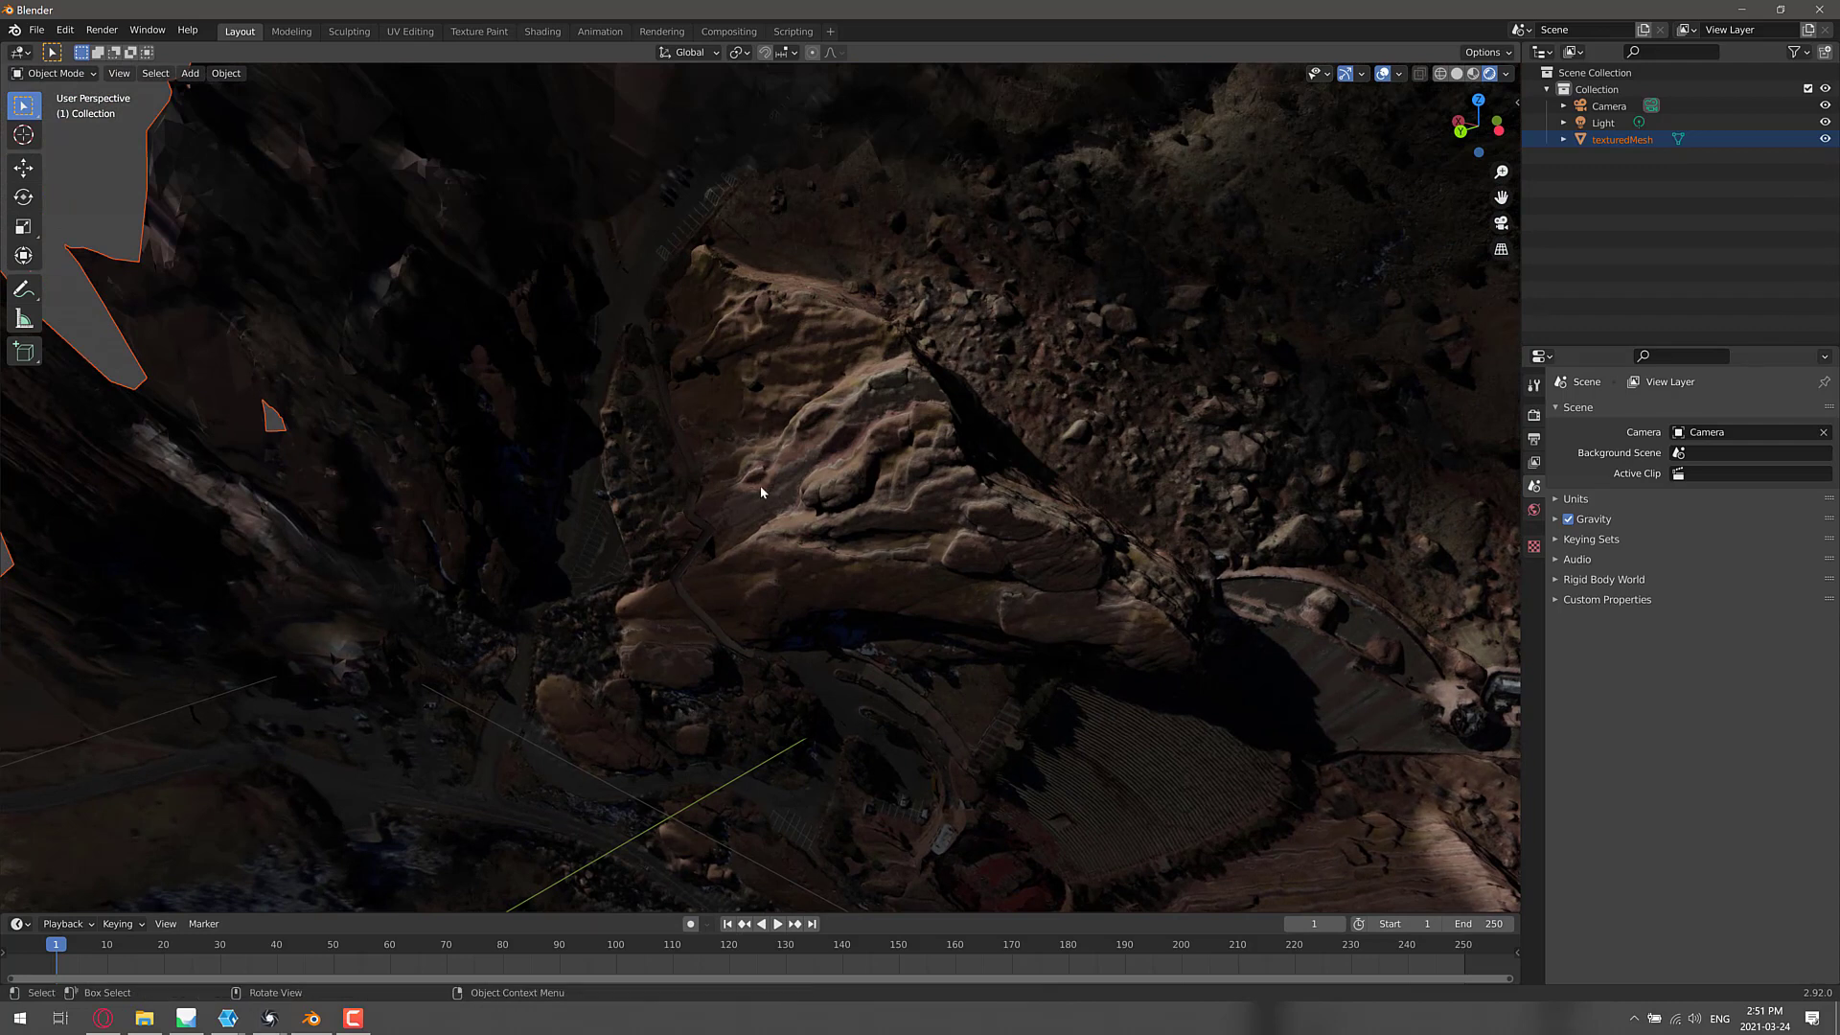
left_click(144, 1018)
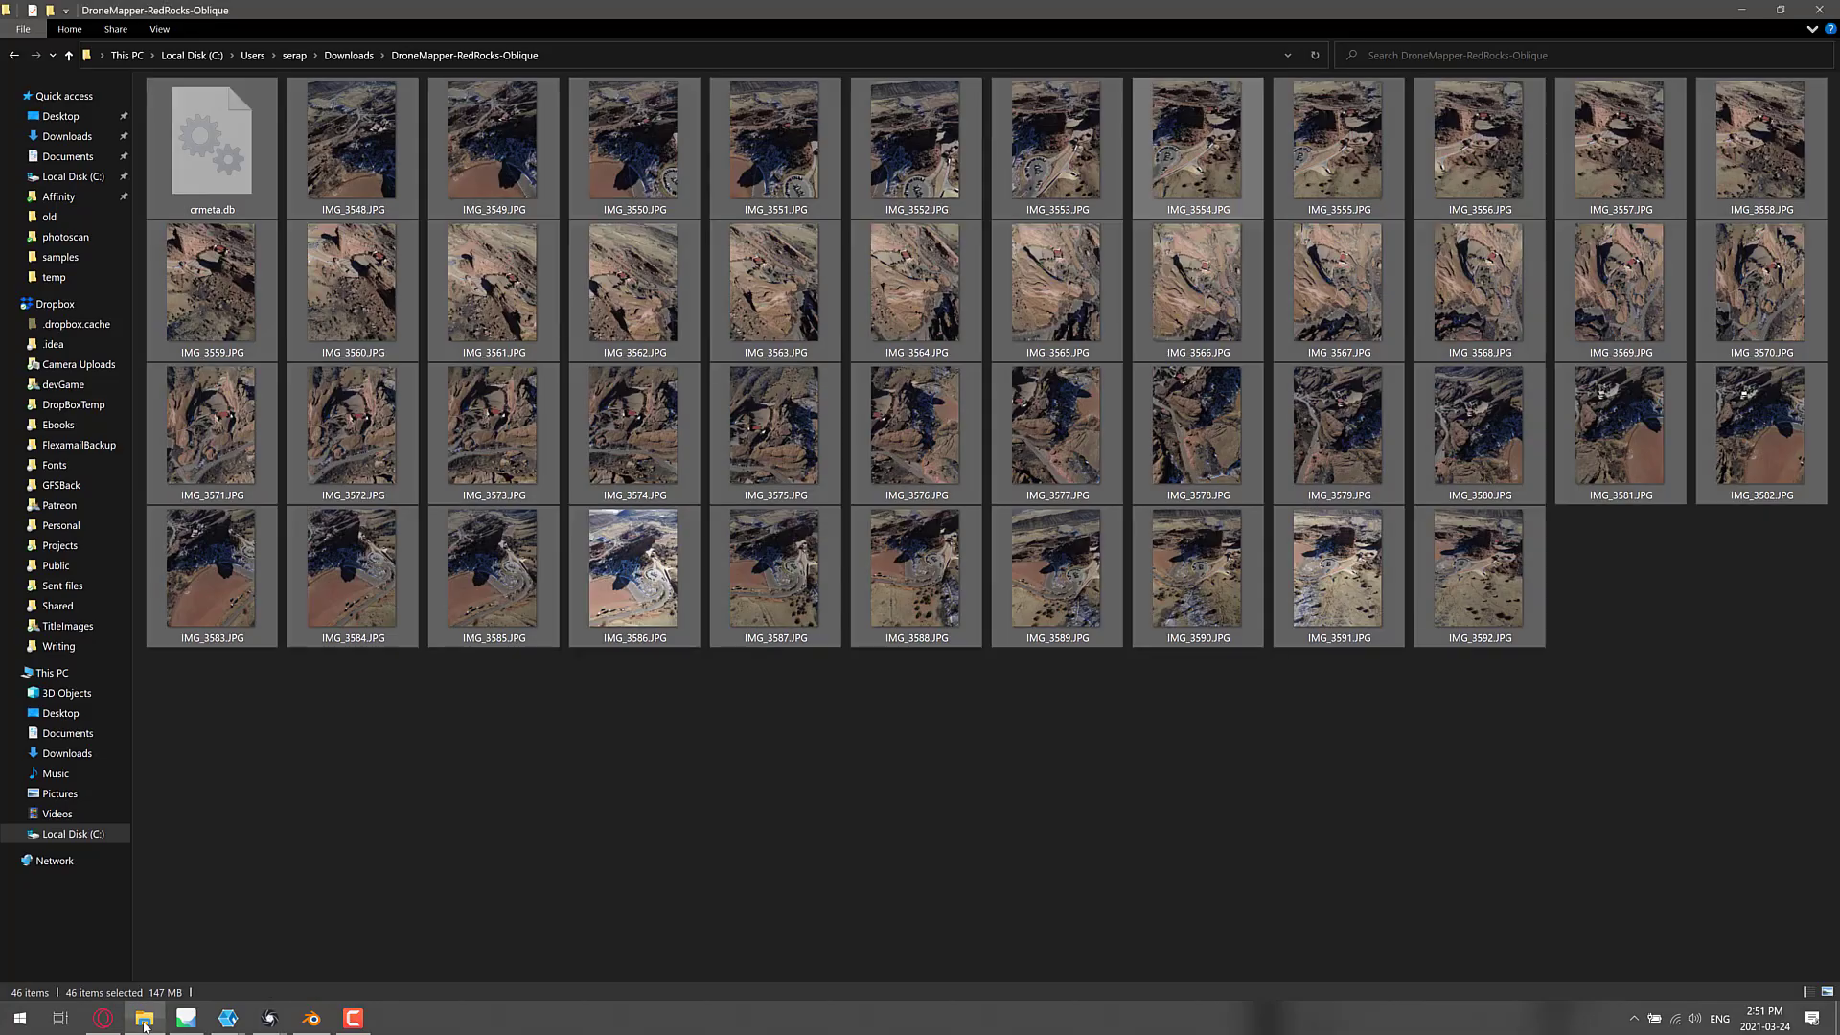
left_click(1080, 673)
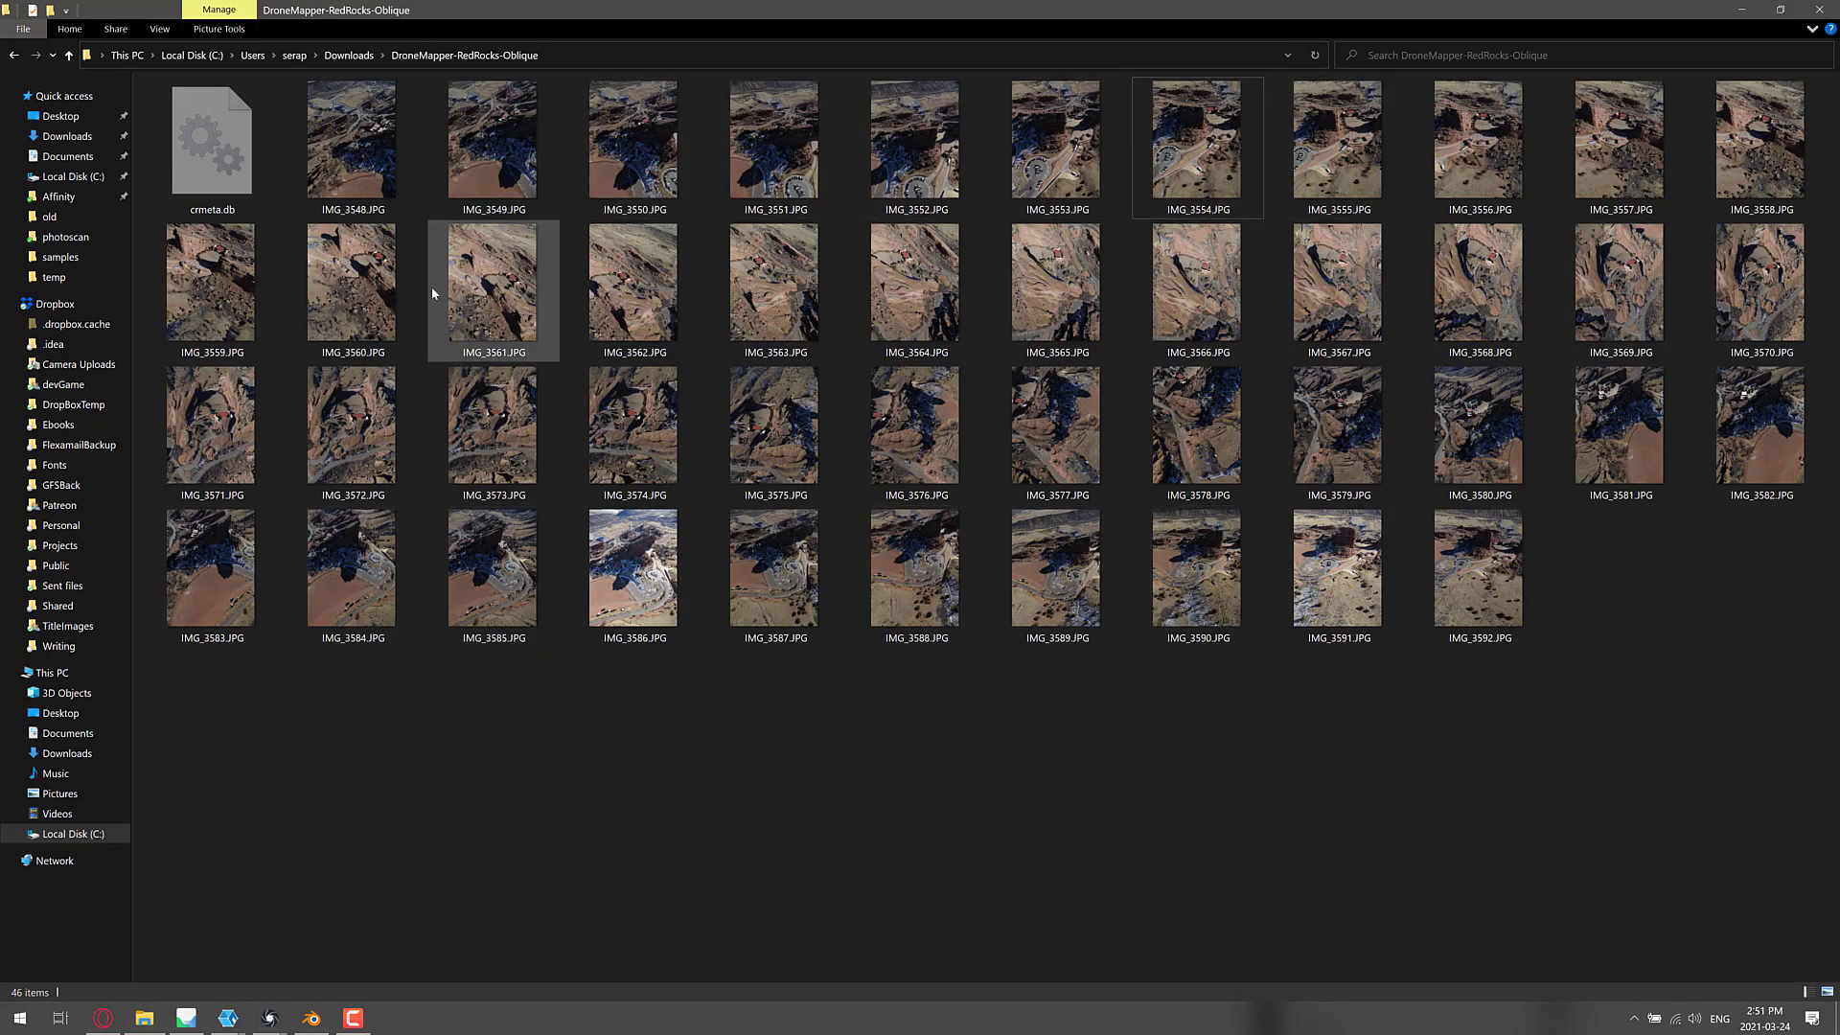
mouse_move(881, 90)
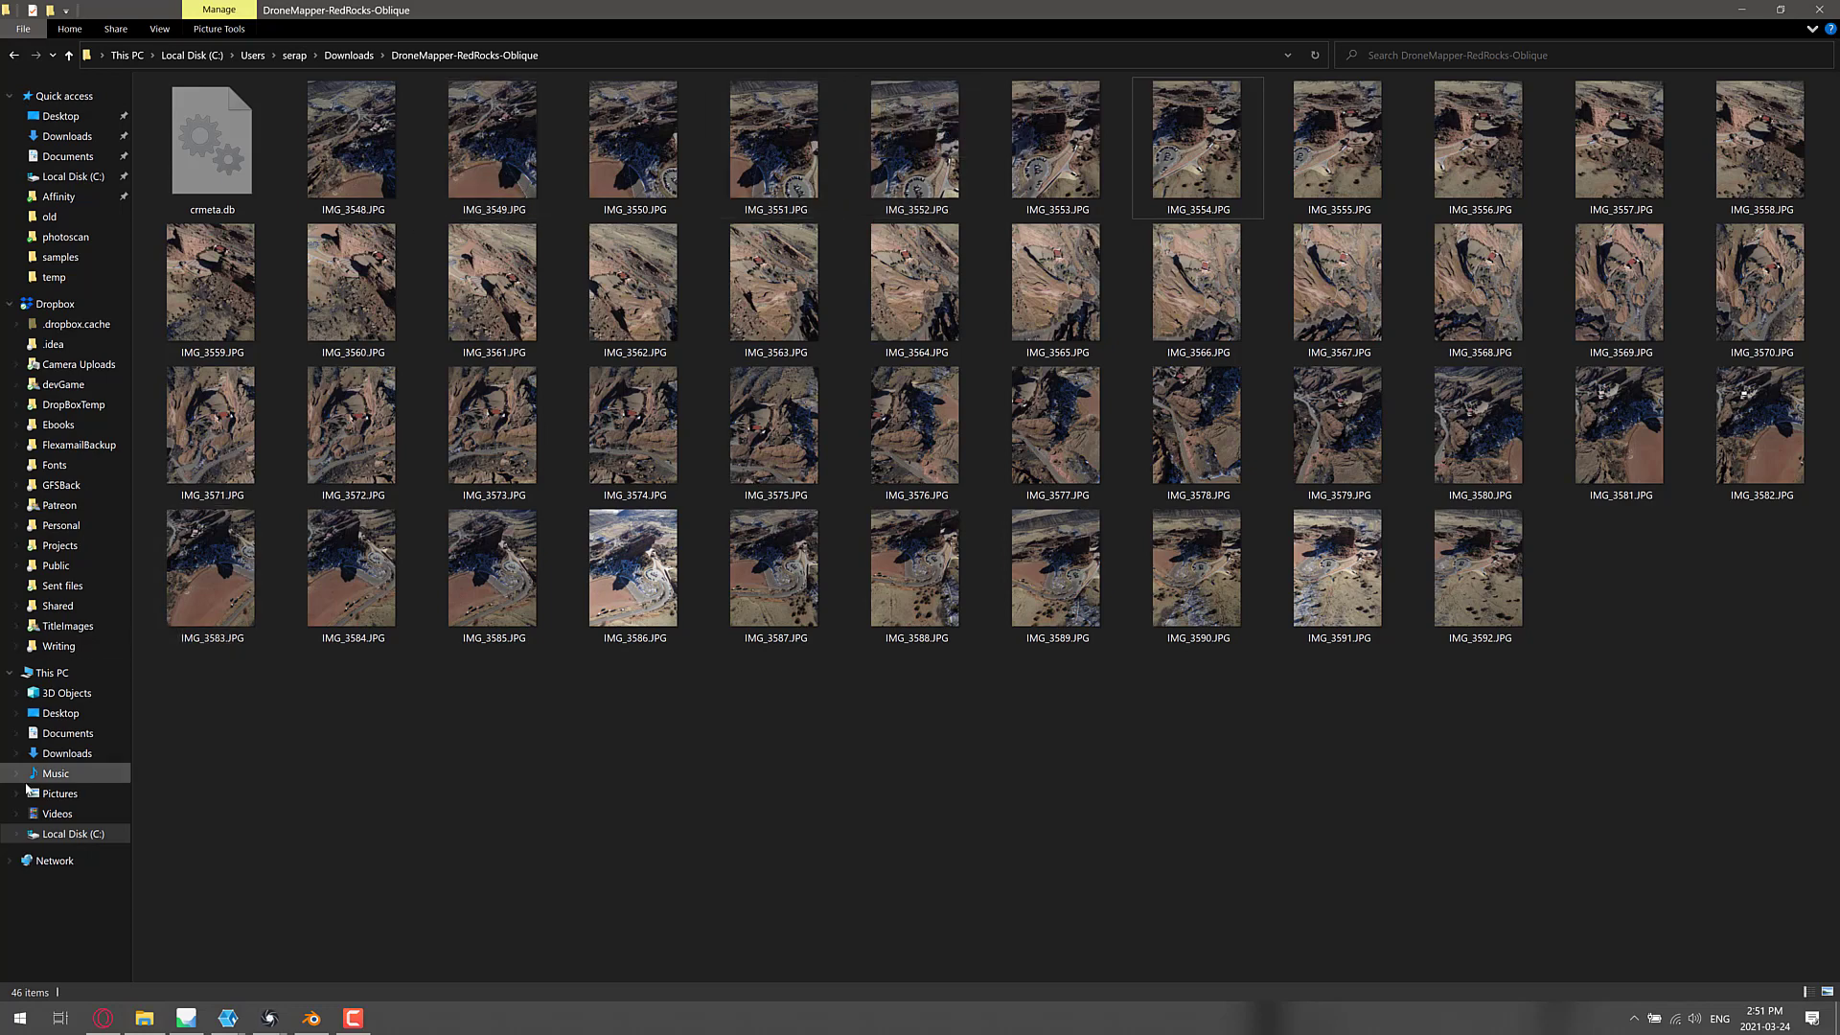
- Open the MeshroomCache folder inside the temp folder on Local Disk (C:)
left_click(81, 838)
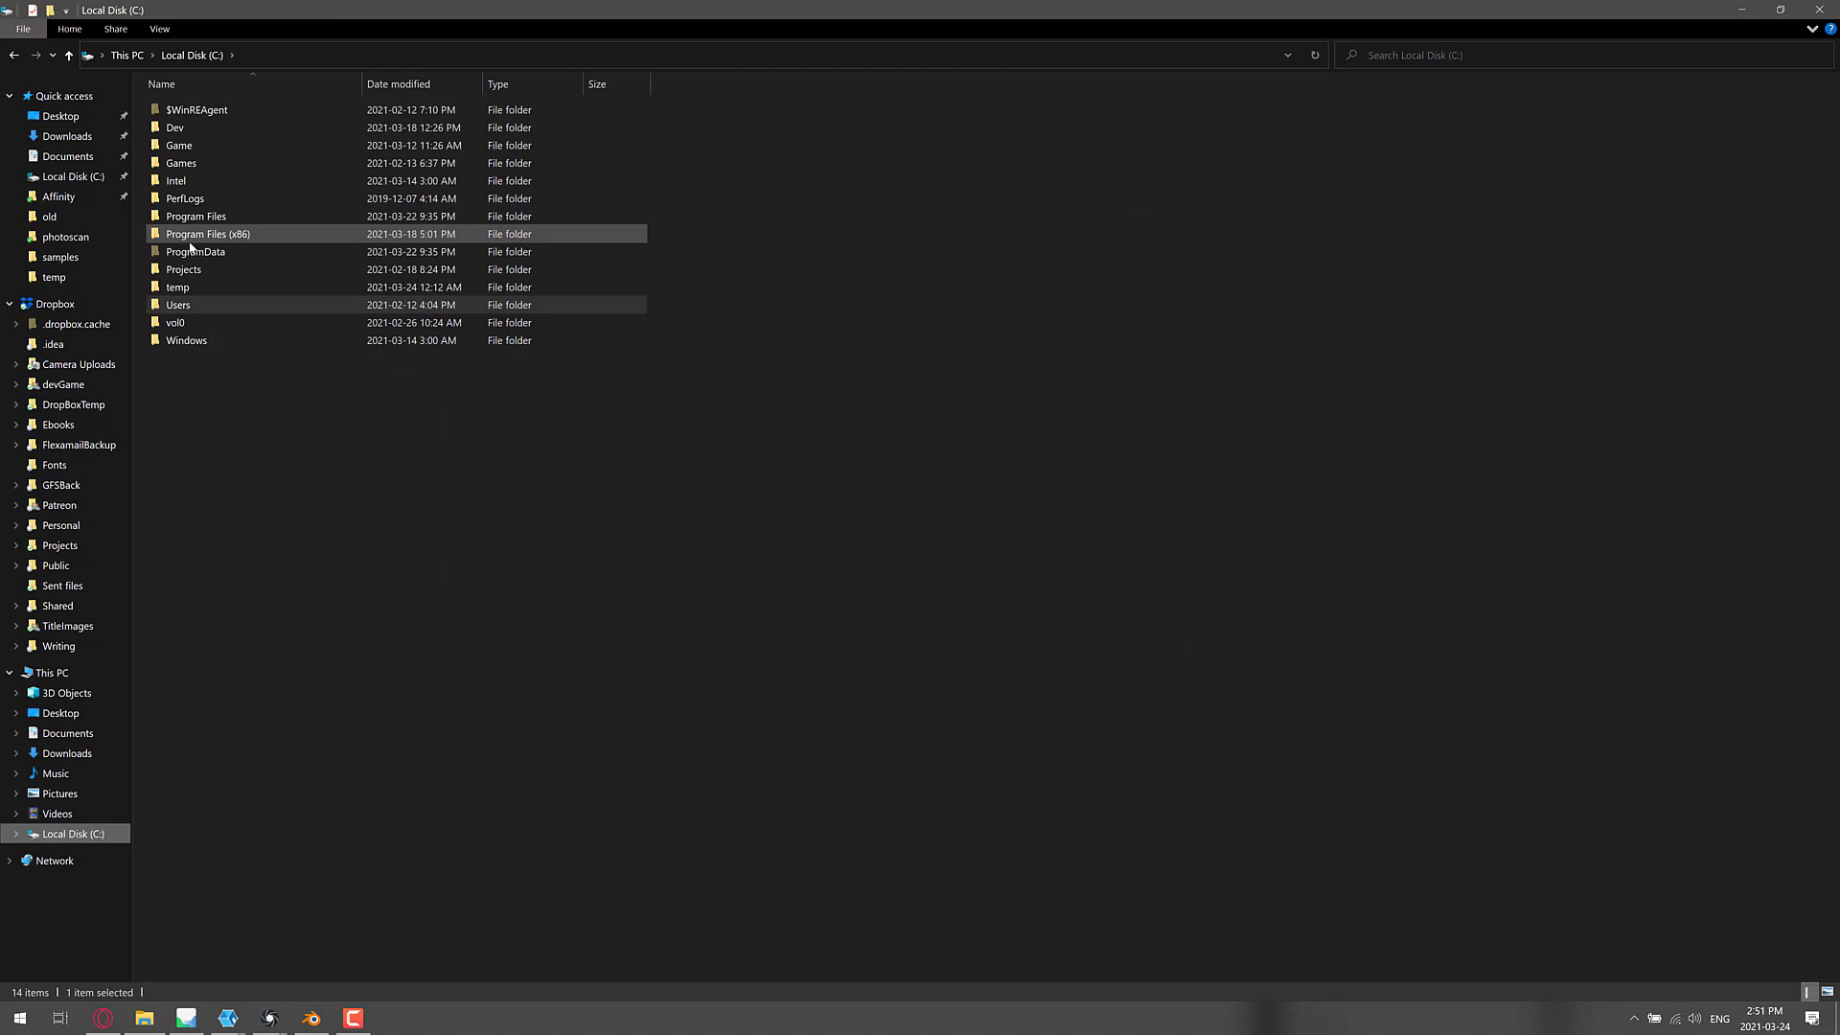
left_click(195, 286)
double_click(196, 288)
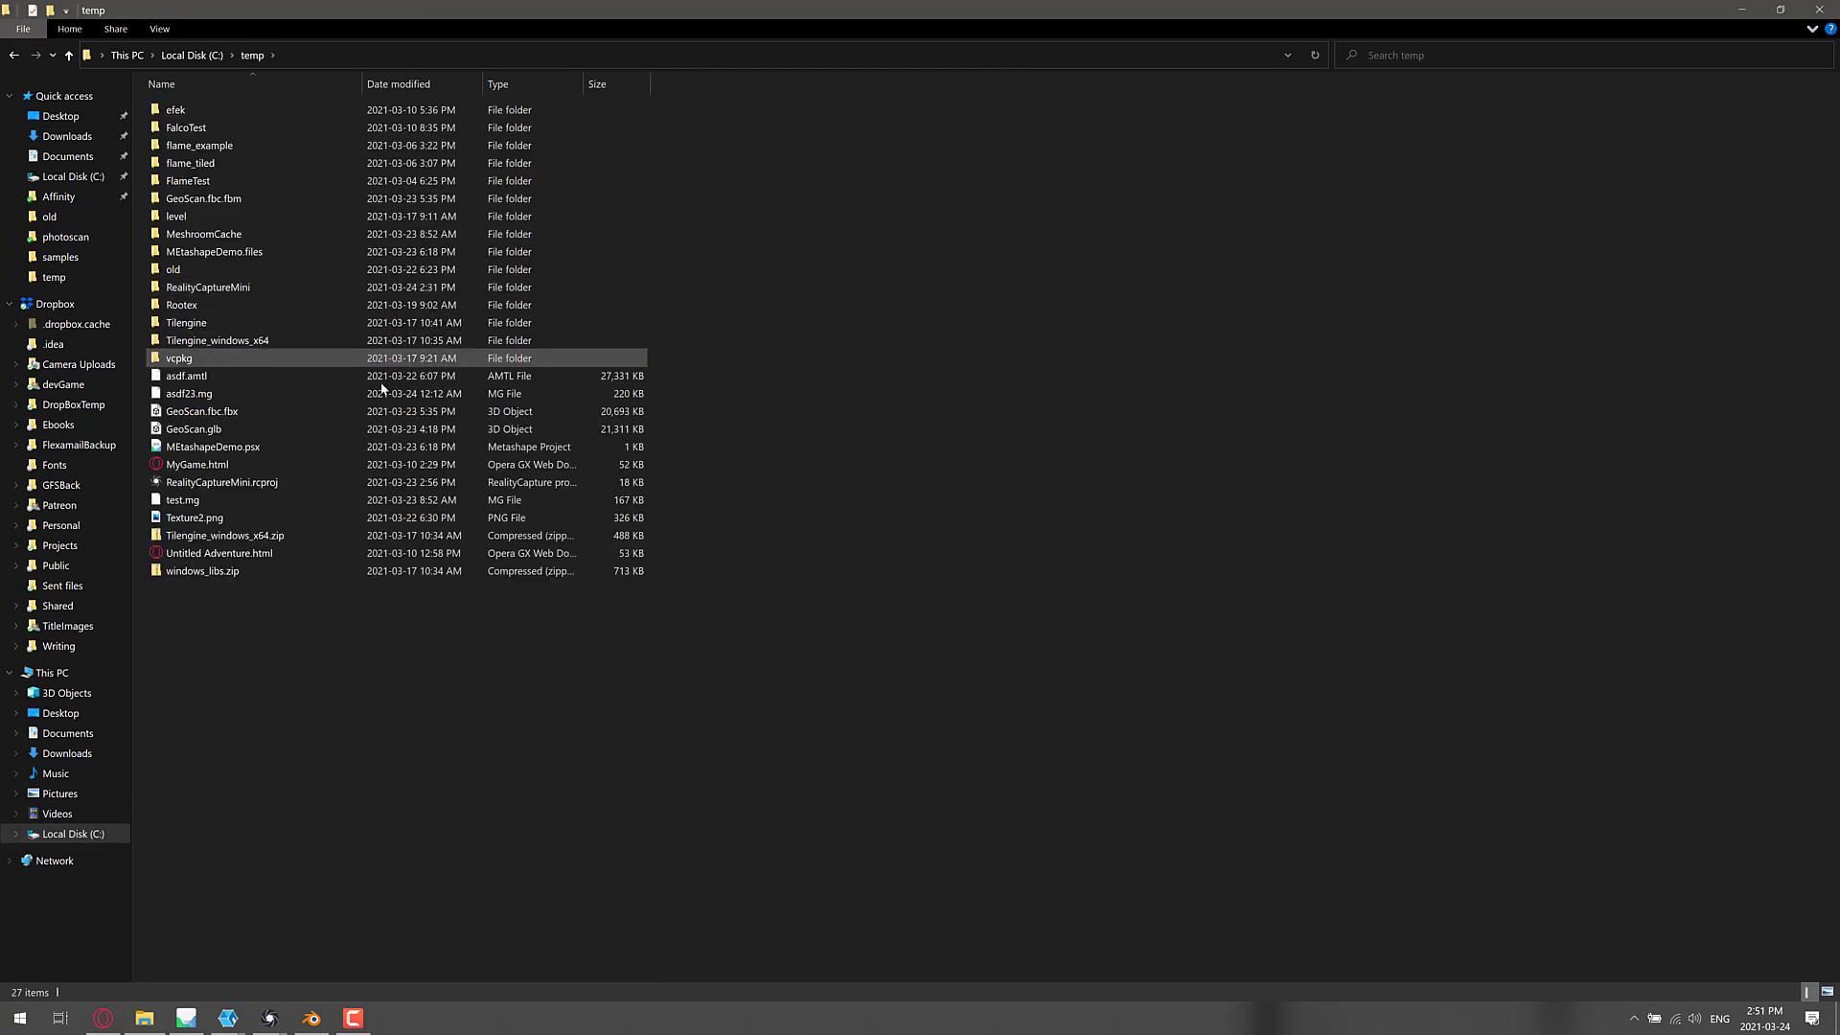
double_click(210, 236)
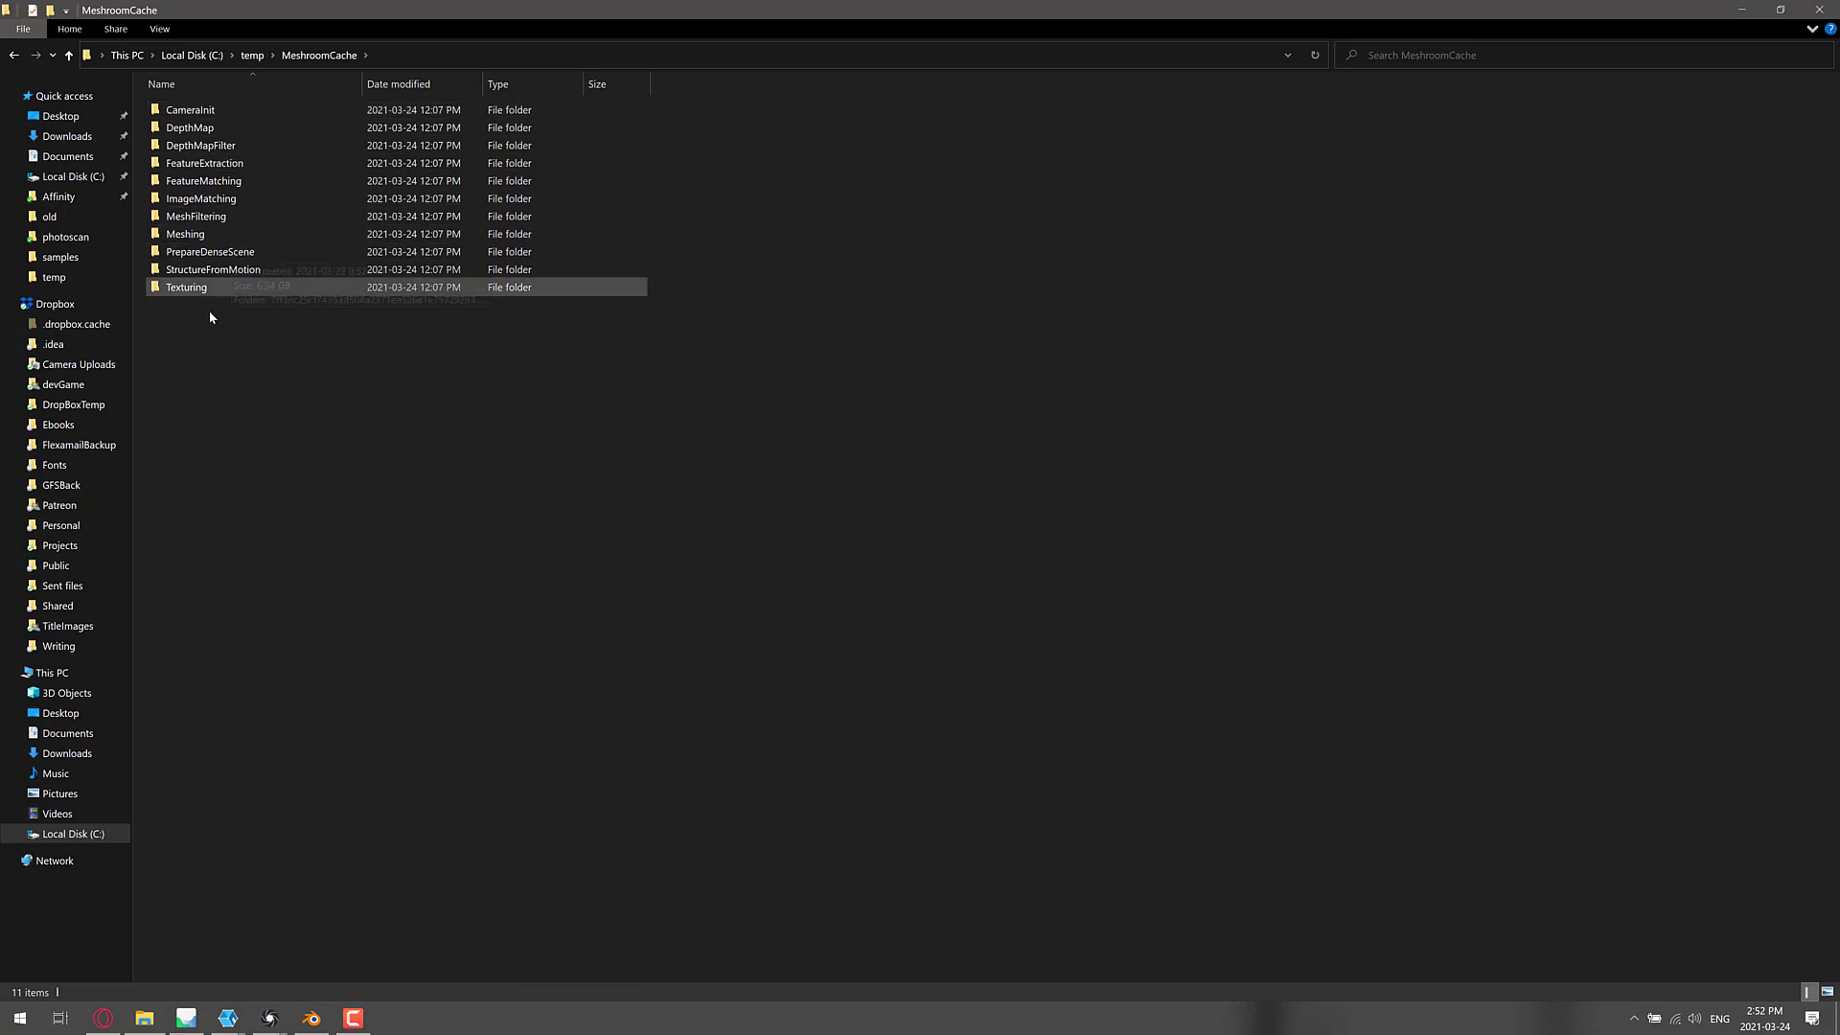
- Switch to Meshroom and look over the node graph, leaving no node selected
key("alt+Tab")
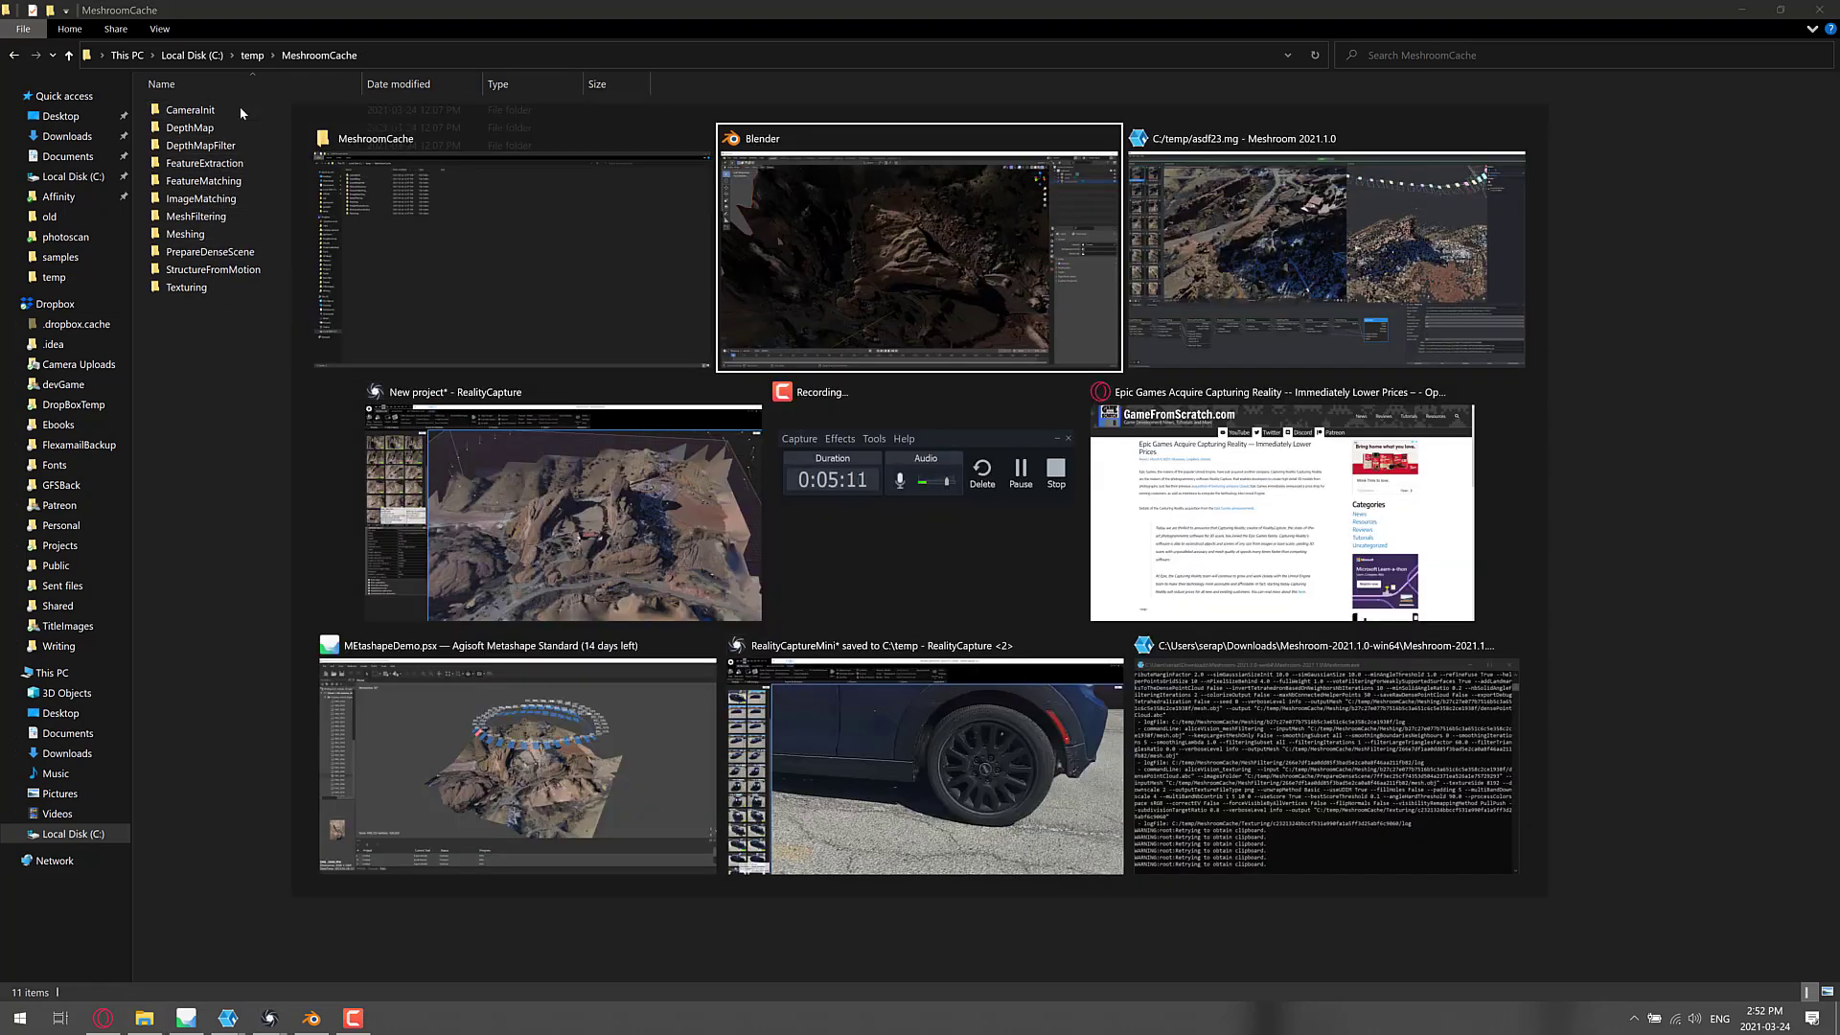
key("alt+Tab")
middle_click_drag(207, 863, 670, 883)
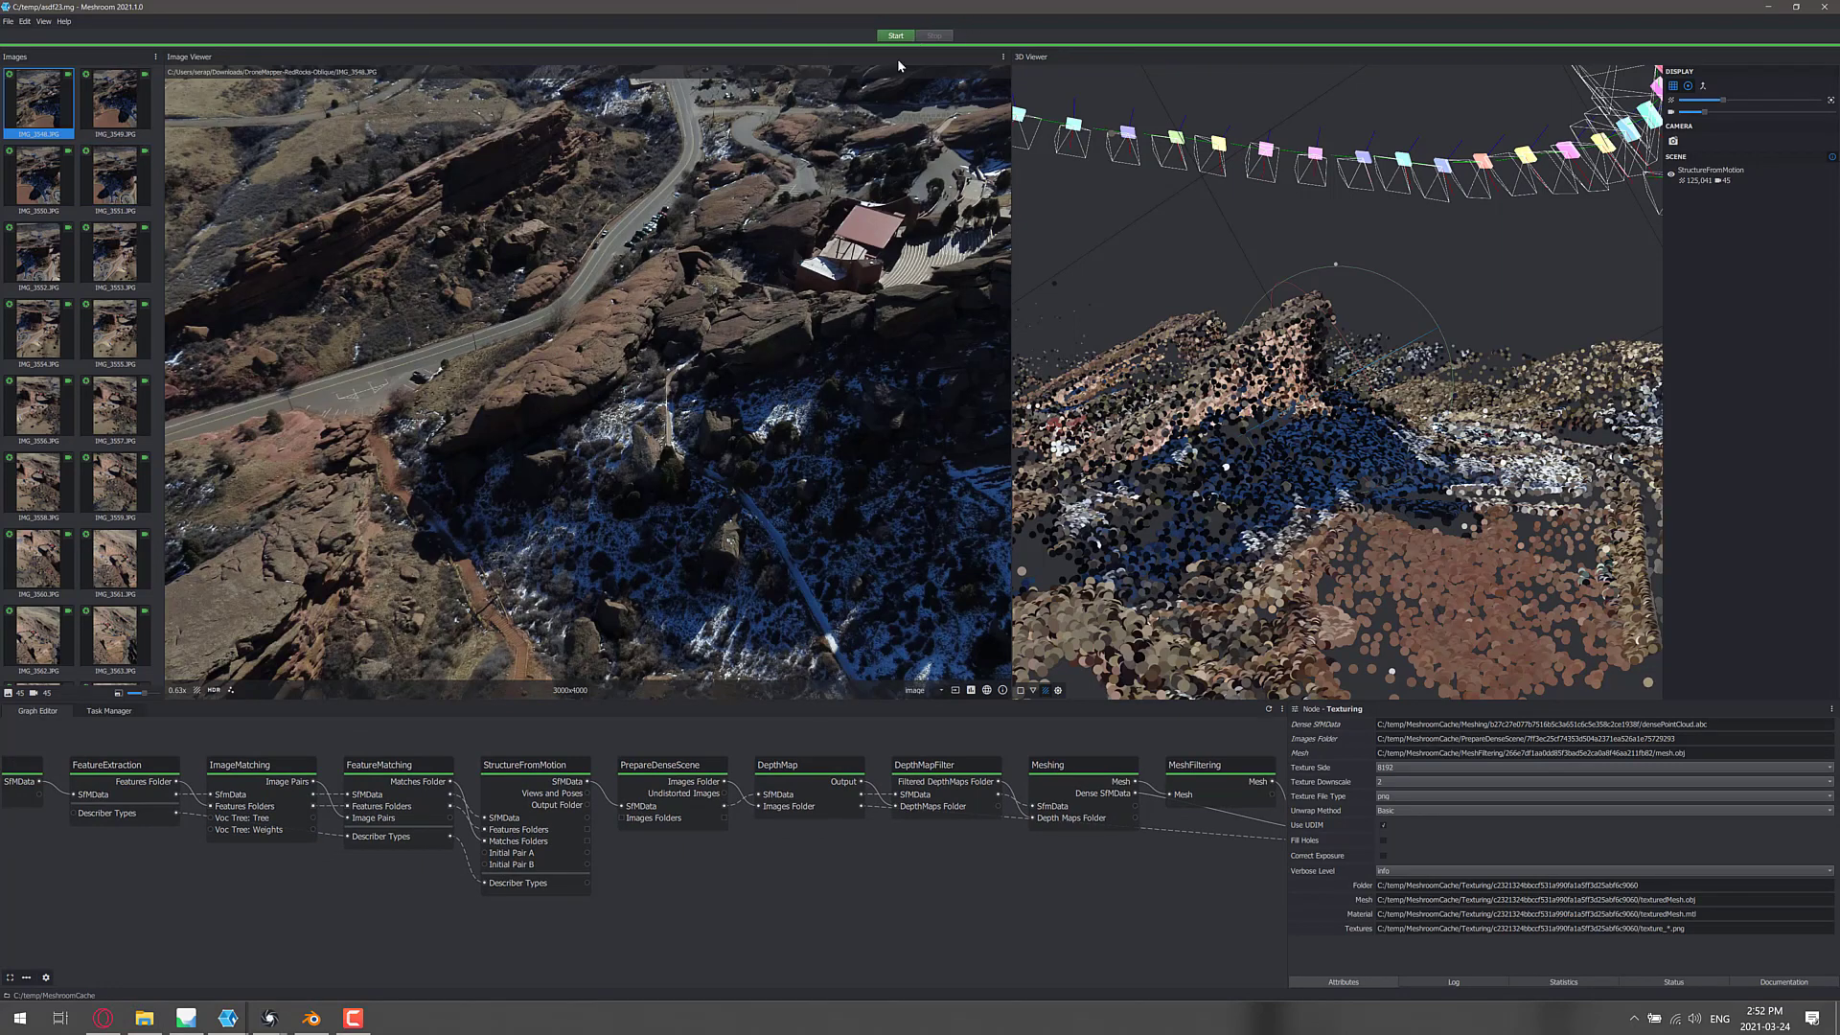
left_click(354, 910)
middle_click_drag(444, 887, 399, 891)
- Return to File Explorer and locate texturedMesh.obj in the Texturing result folder dated 2021-03-24
key("alt+Tab")
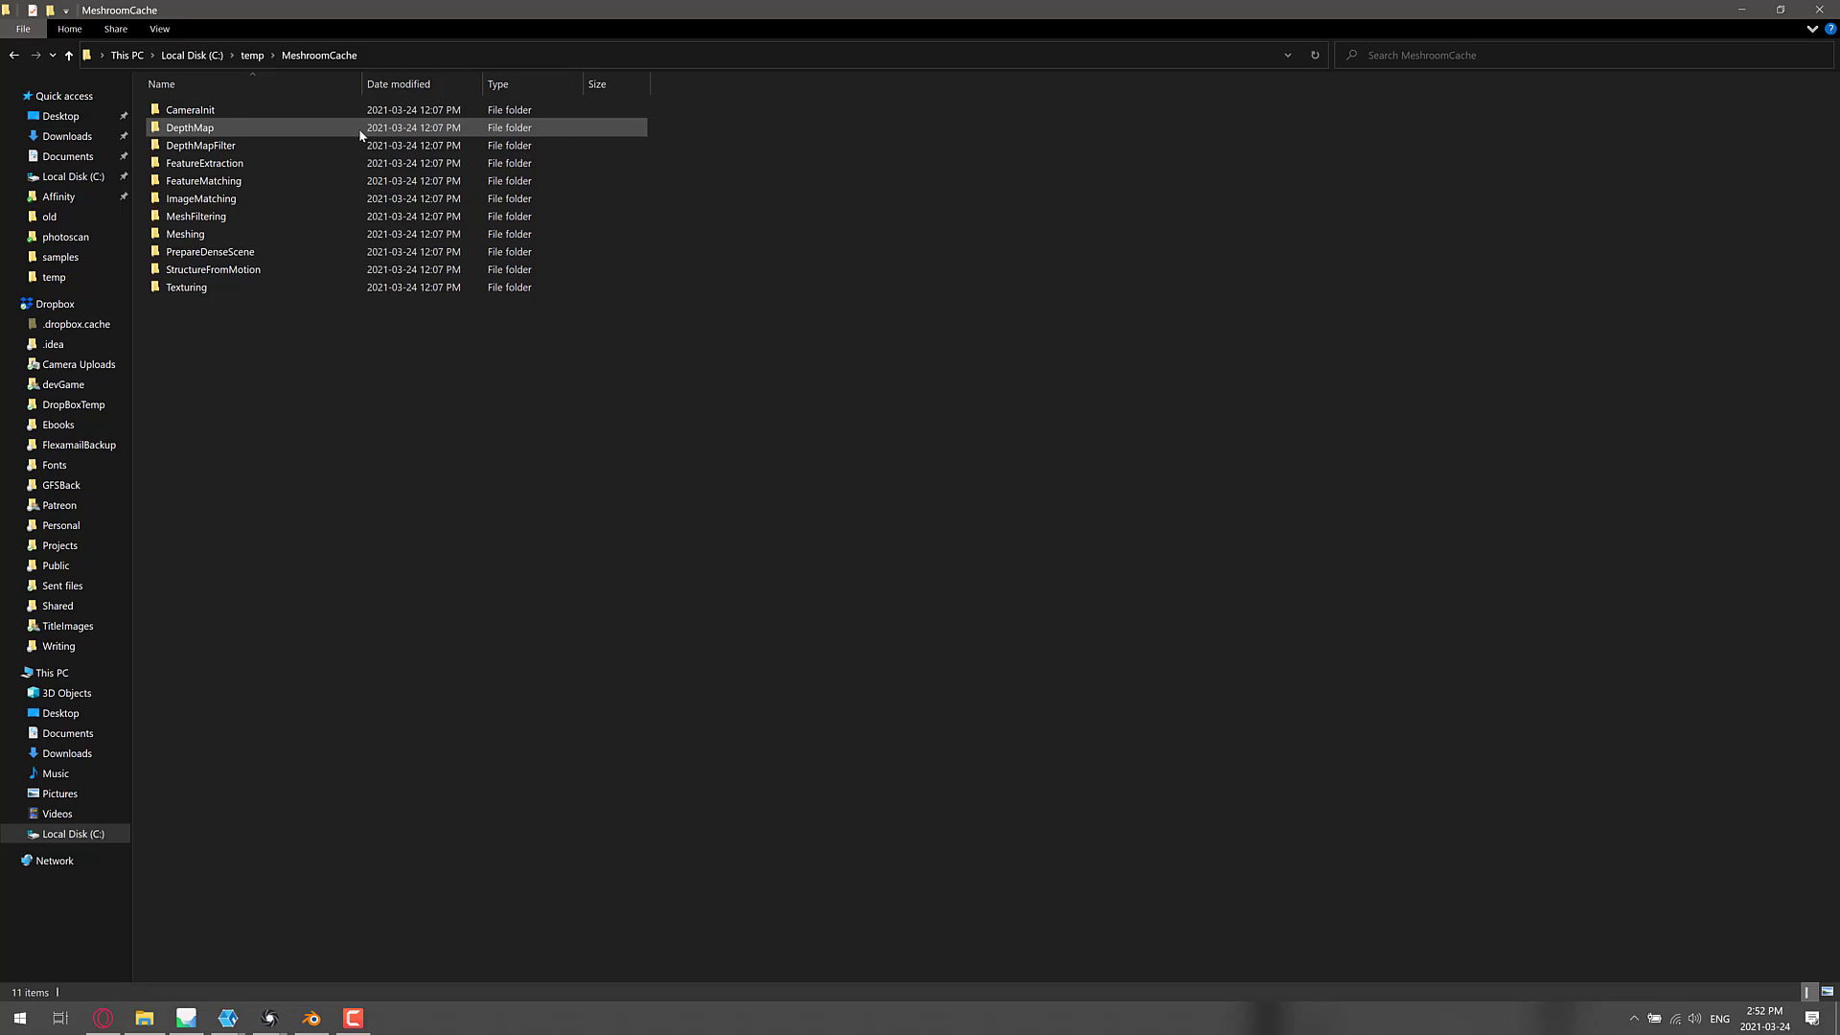
double_click(183, 287)
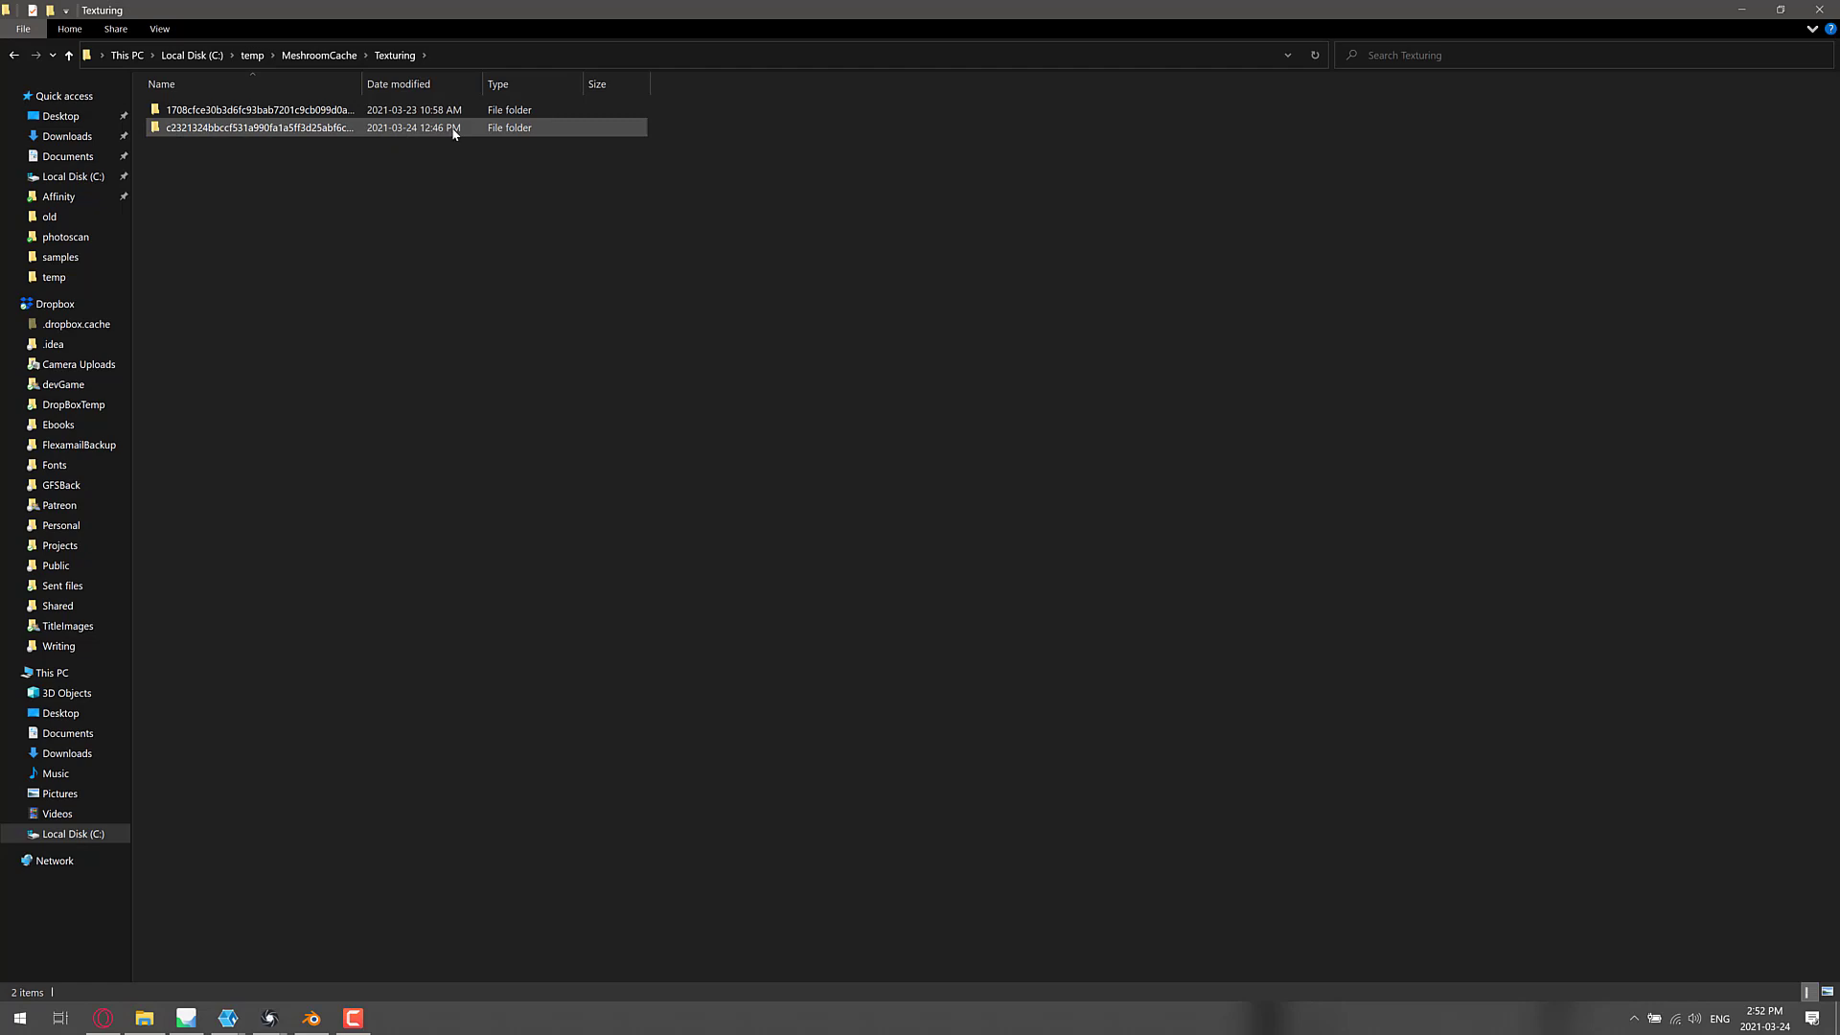
double_click(276, 131)
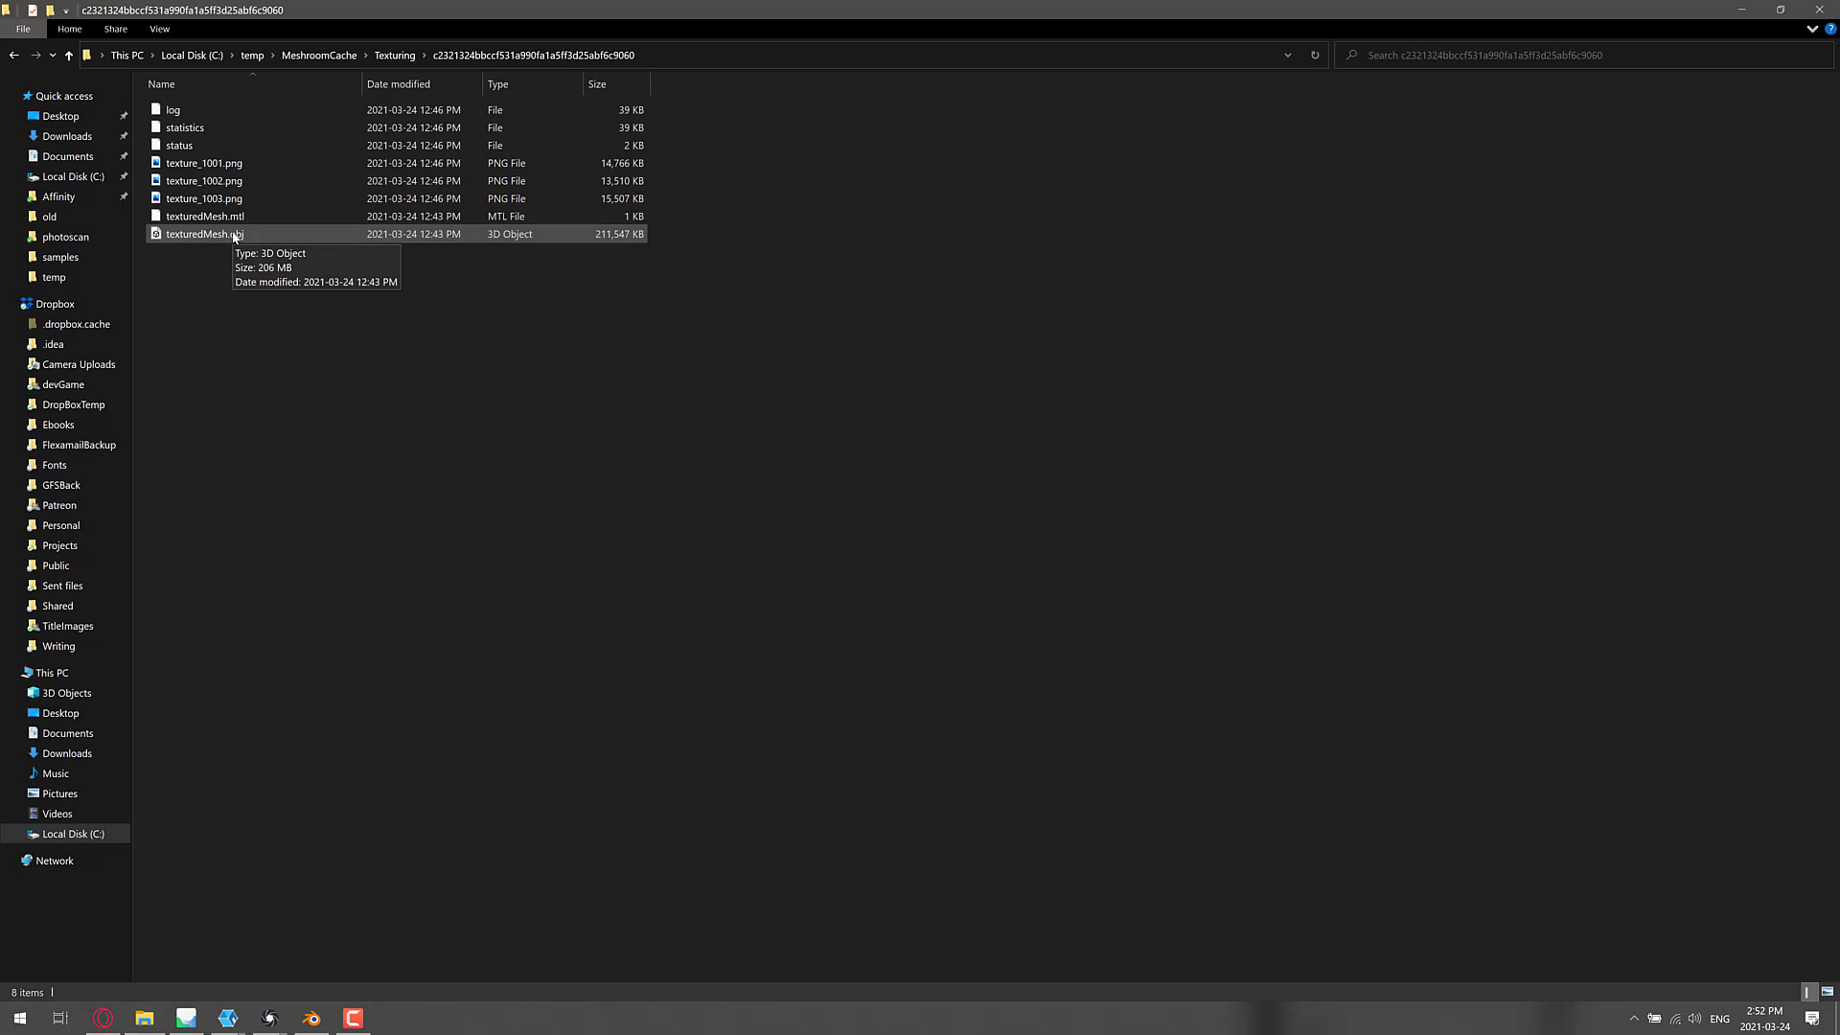
- Return to Meshroom, then switch to the RealityCapture window with the textured Red Rocks reconstruction
key("alt+Tab")
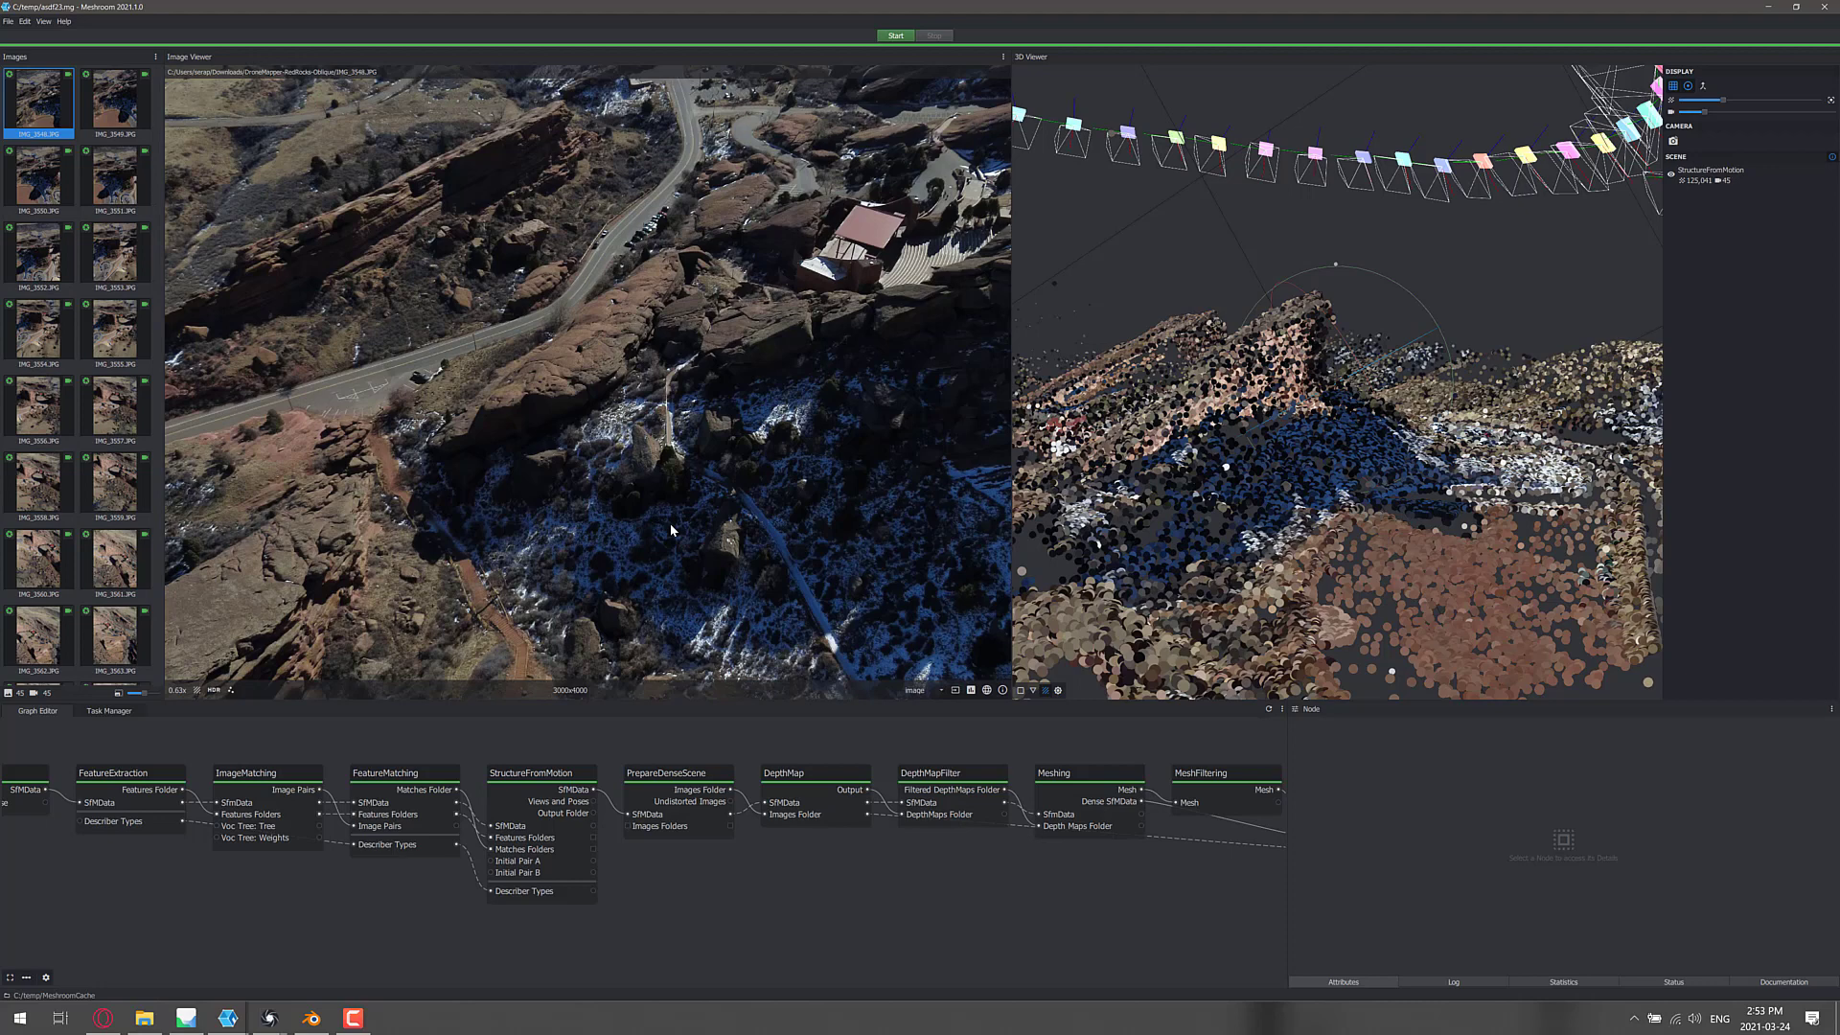
key("alt+Tab")
key("alt+Tab")
key("alt+Tab")
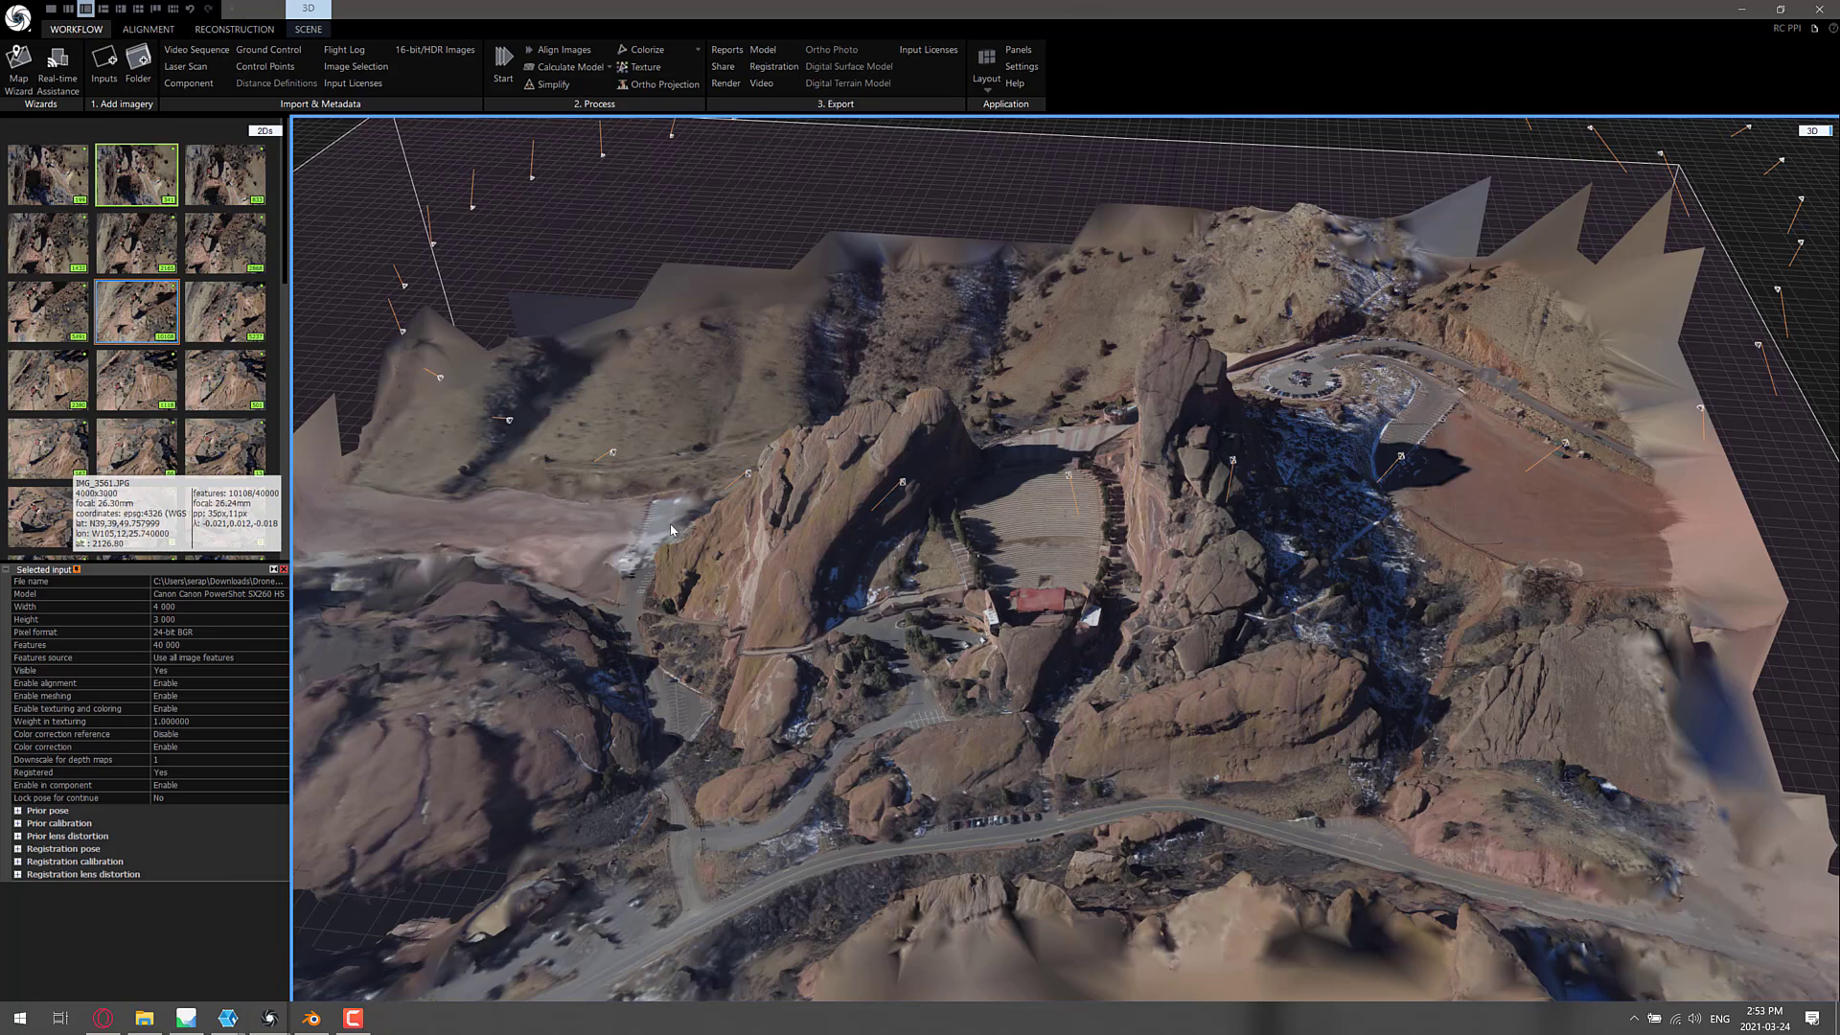
- Switch to the MEtashapeDemo project in Agisoft Metashape and view the amphitheatre in the textured model up close
key("alt+Tab")
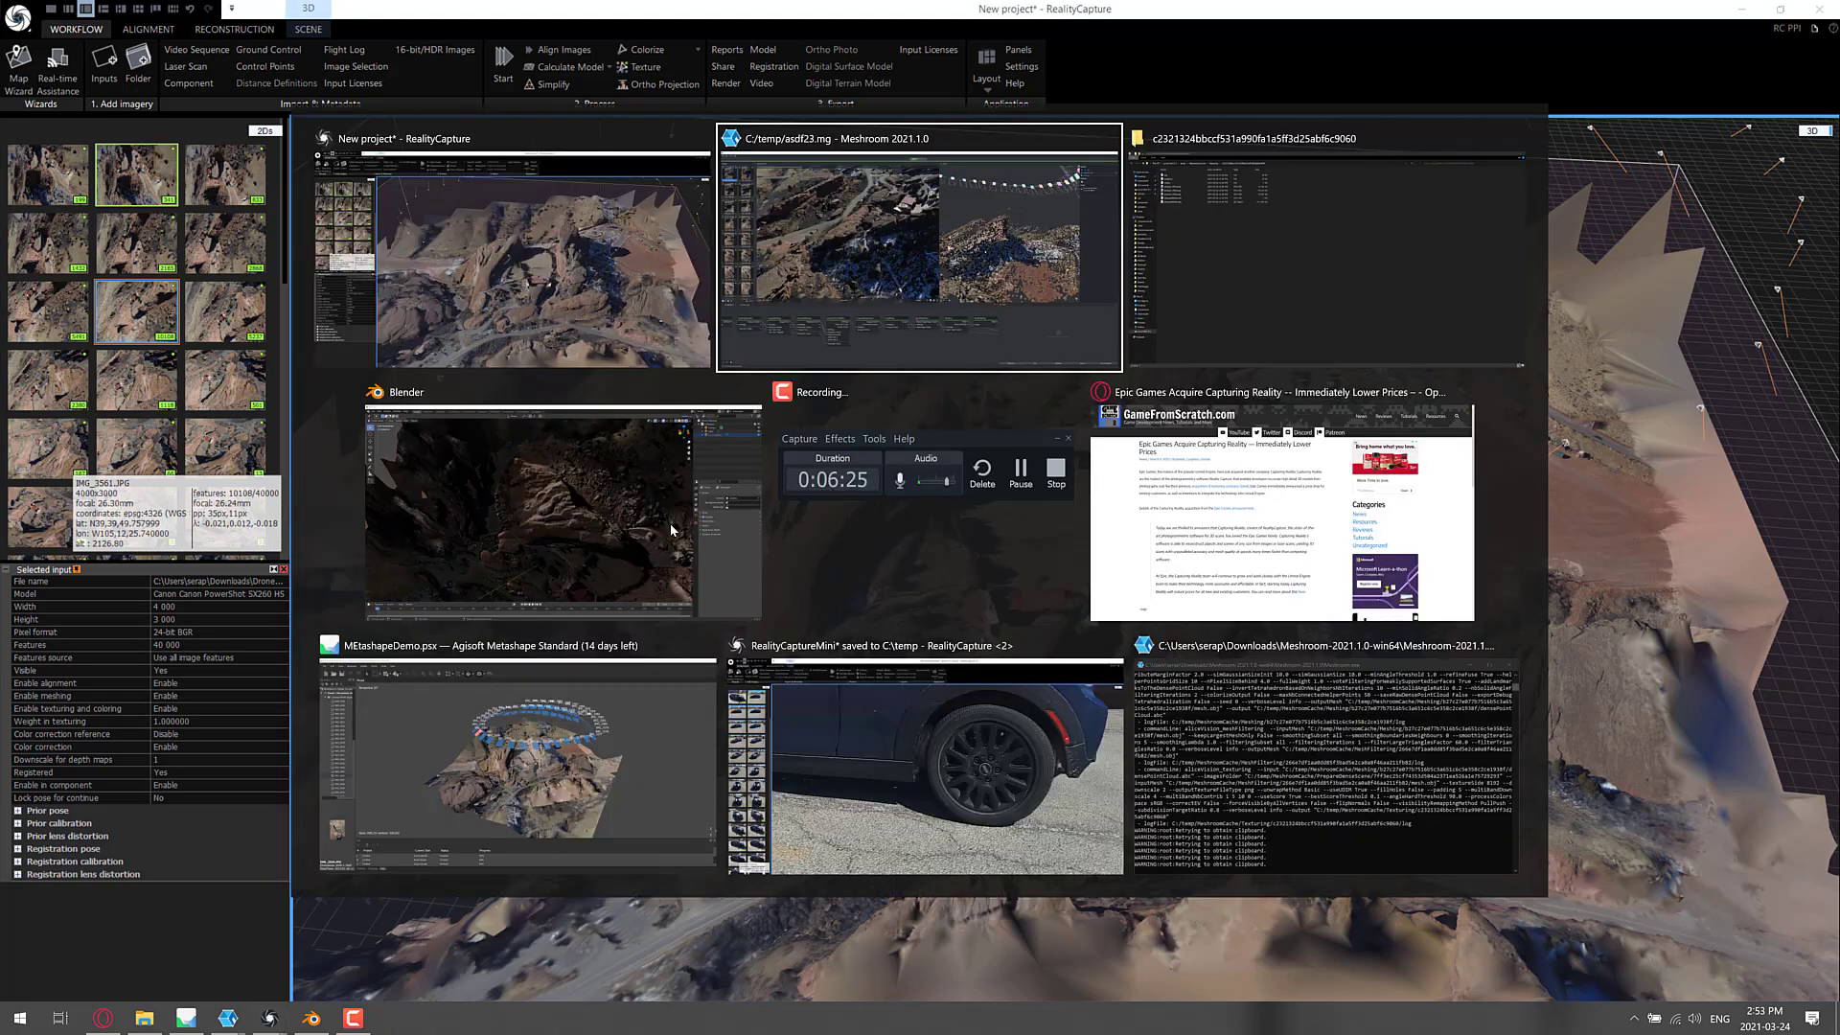
key("alt+Tab")
key("alt+Tab")
key("alt+Tab")
key("alt+Tab")
key("alt+Tab")
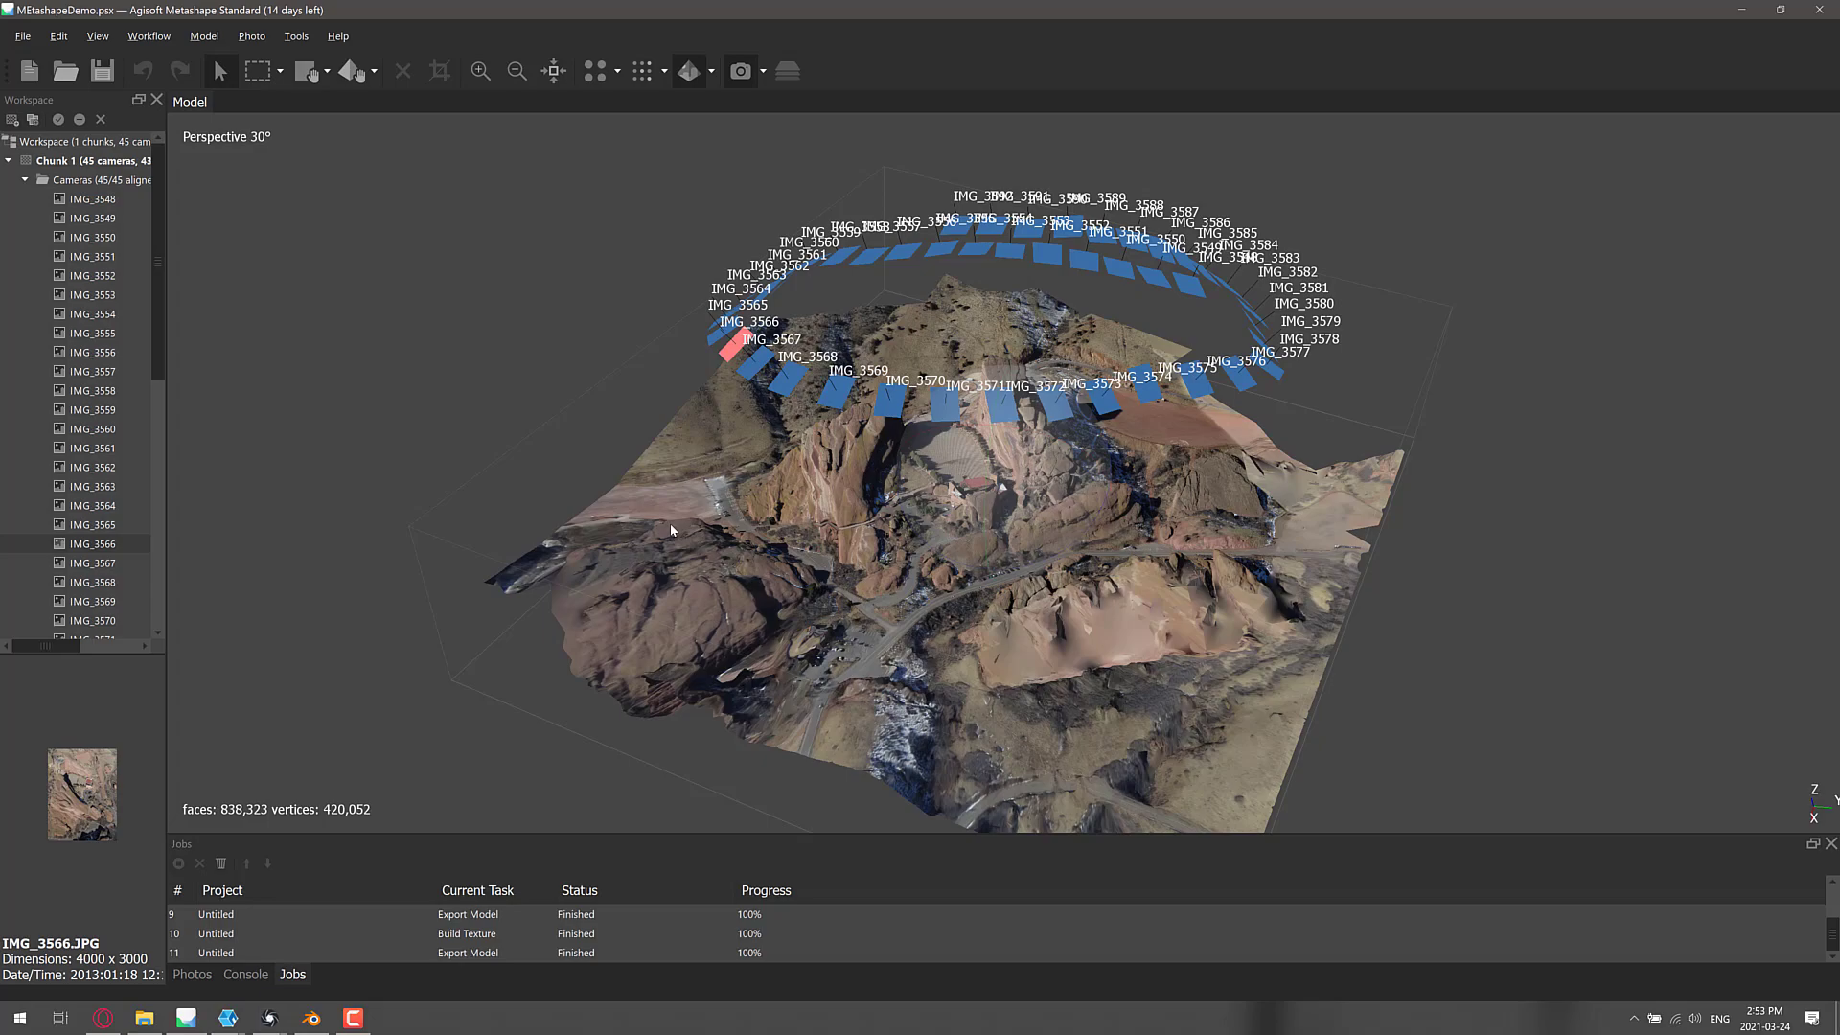
scroll(972, 509, "up", 5)
scroll(972, 509, "up", 3)
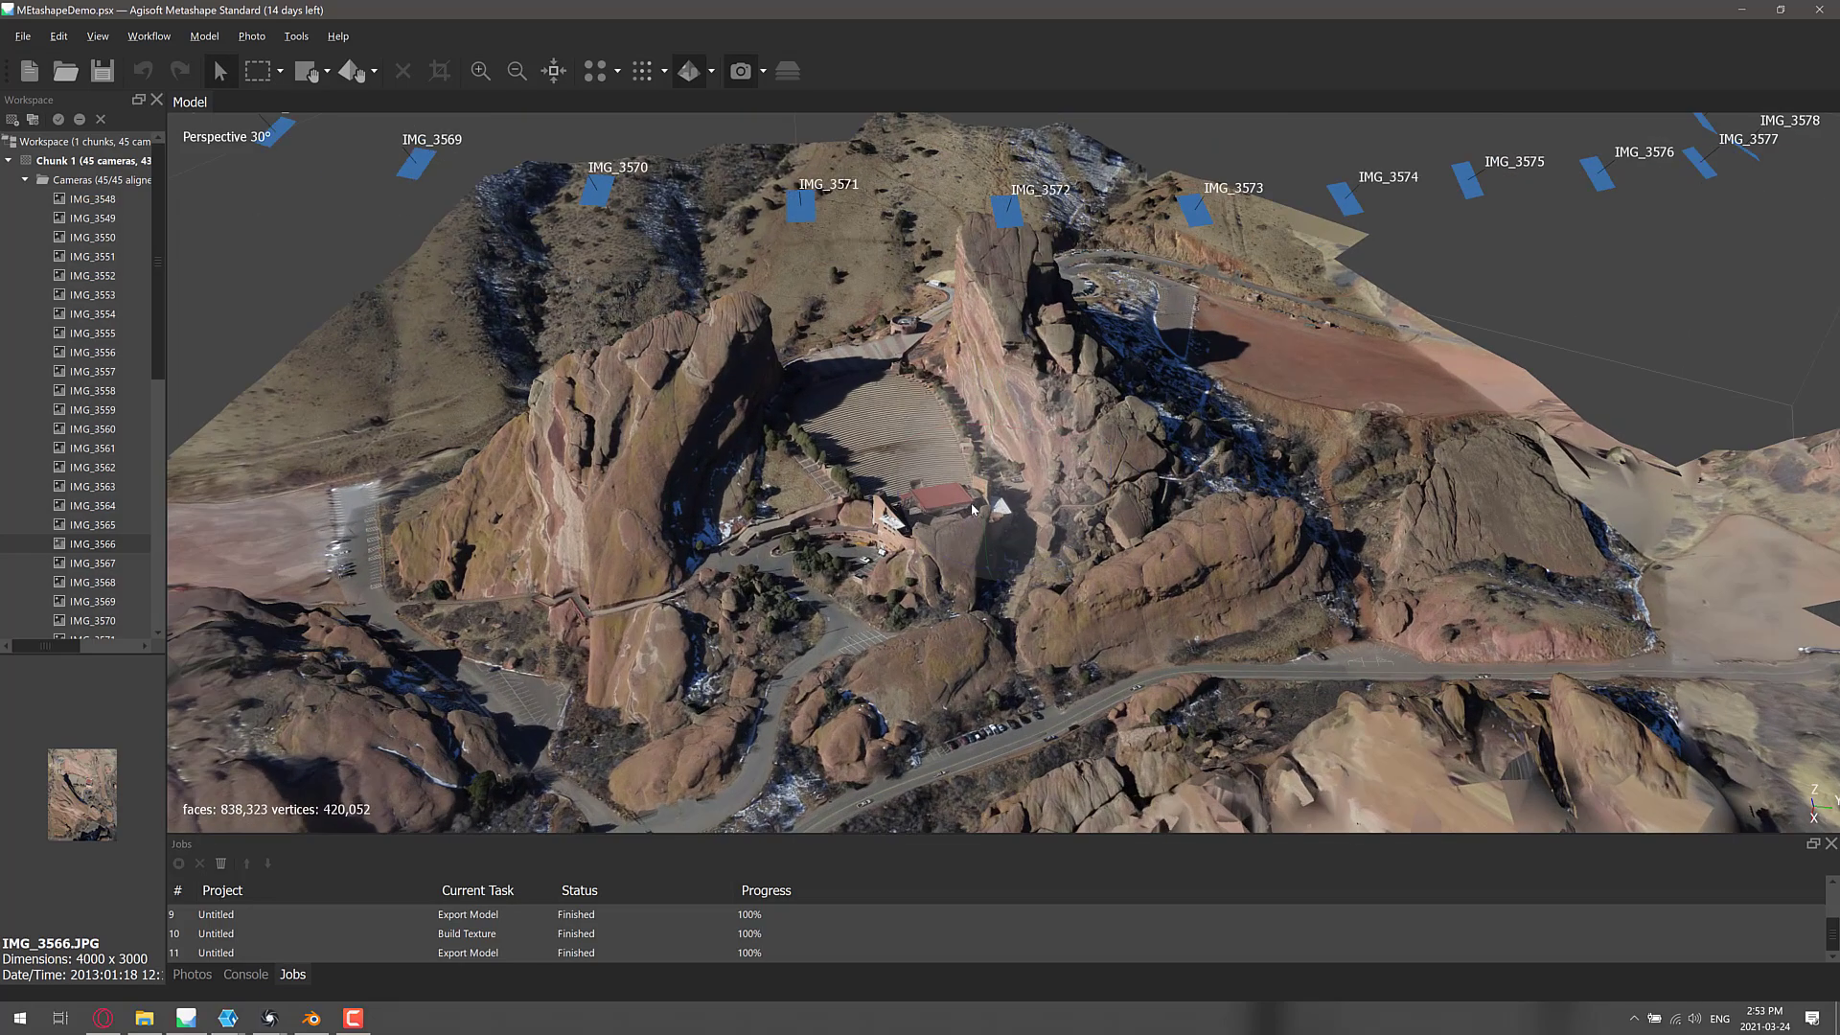
- Examine the amphitheatre seating and surrounding rock formations of the textured model from above at several angles
left_click_drag(968, 499, 1009, 539)
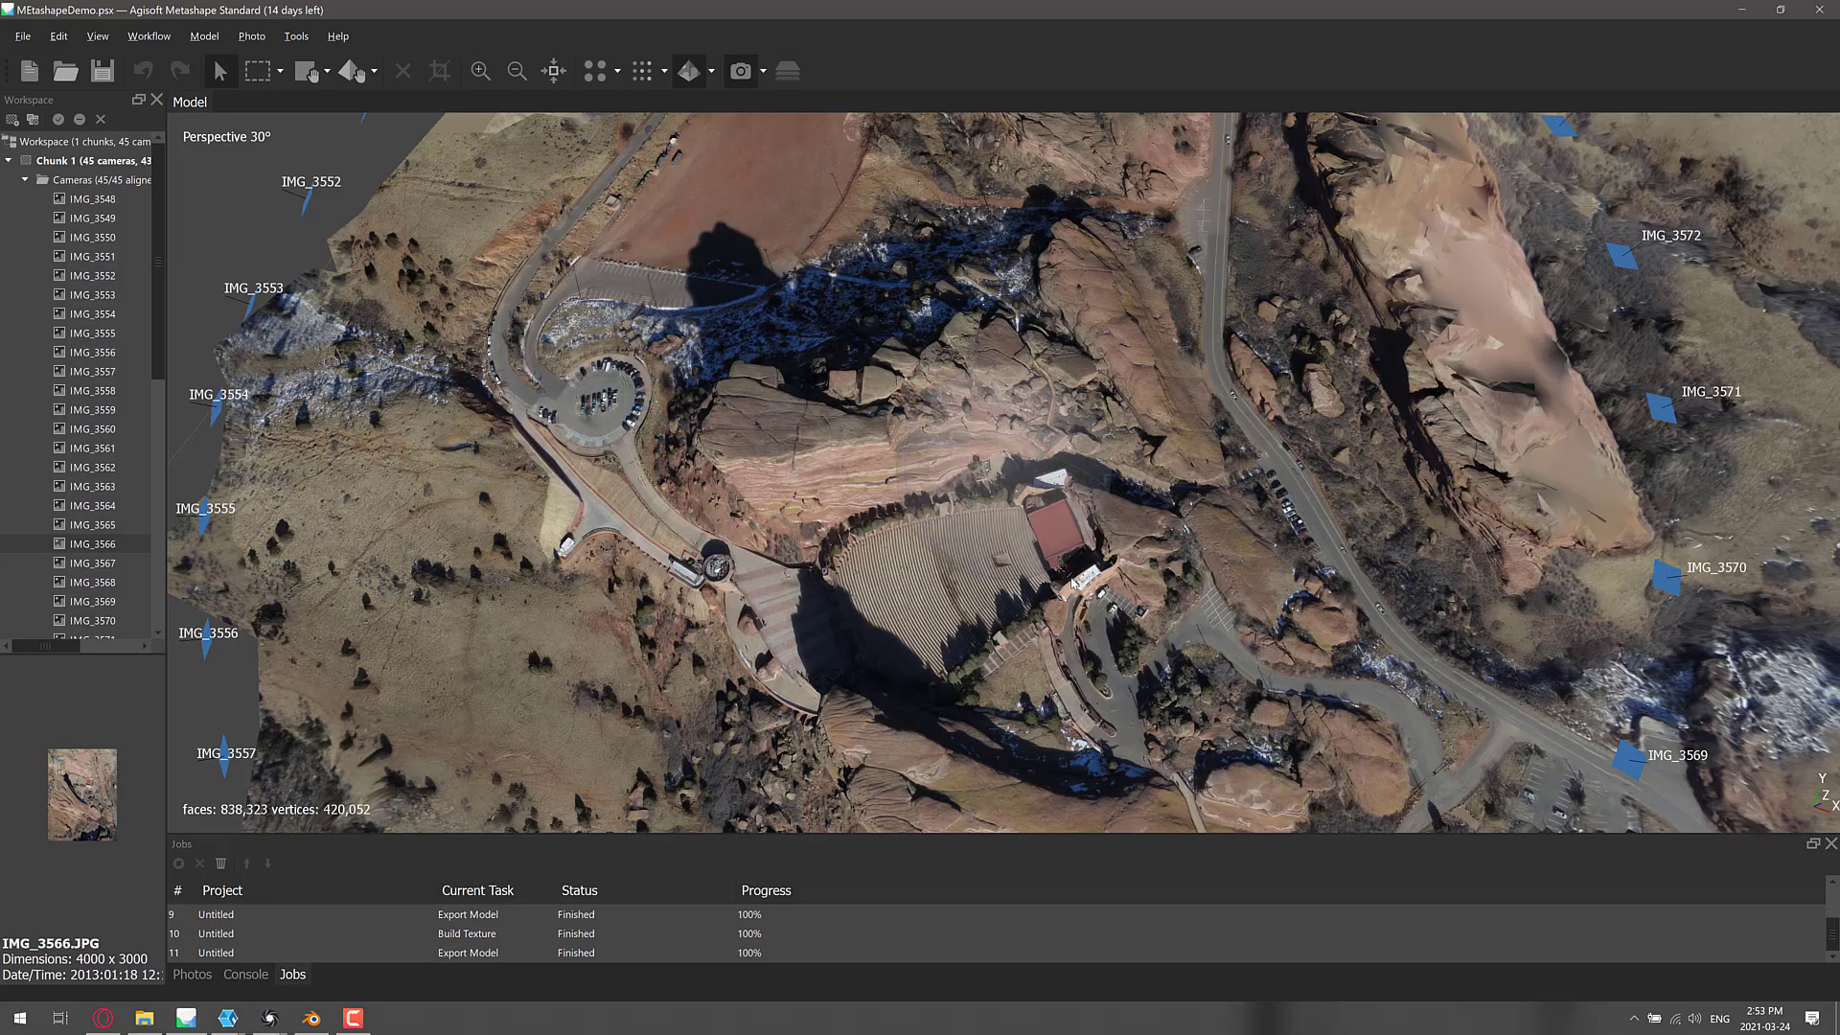
left_click_drag(1071, 583, 1126, 610)
scroll(1233, 518, "up", 6)
left_click_drag(896, 610, 1306, 349)
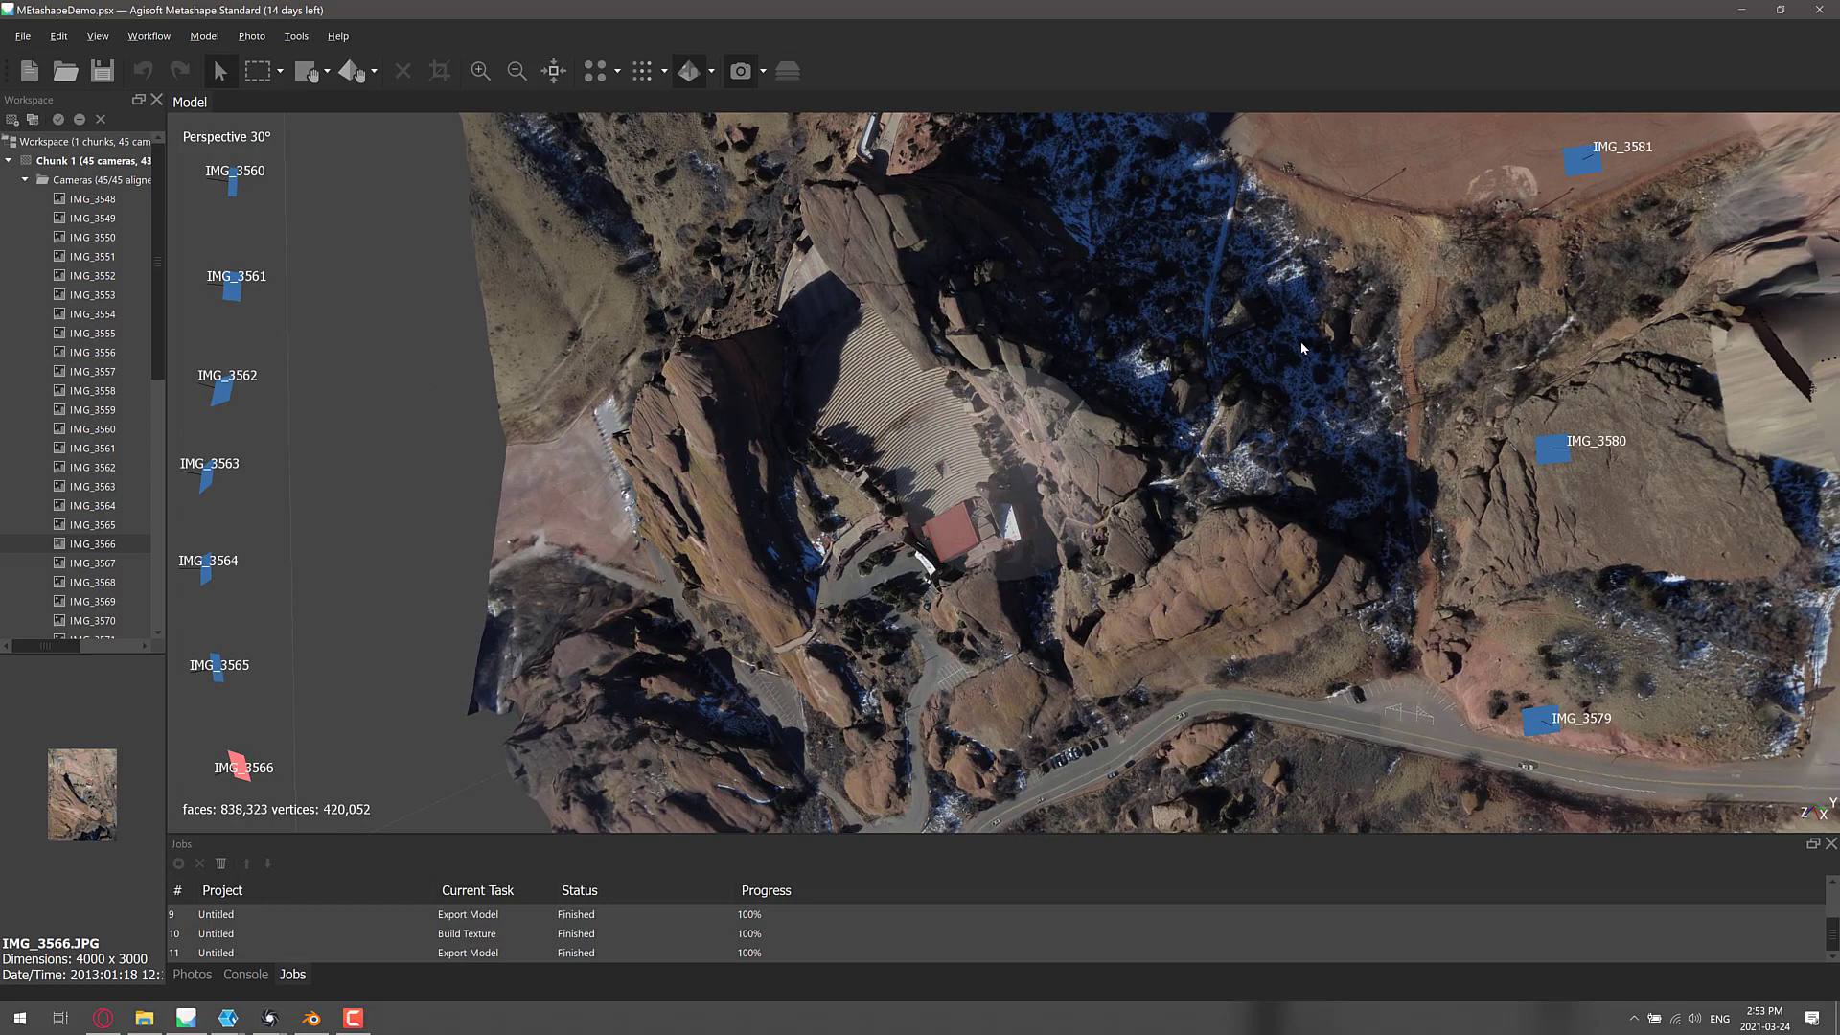
scroll(1088, 384, "up", 4)
left_click_drag(1088, 384, 1141, 331)
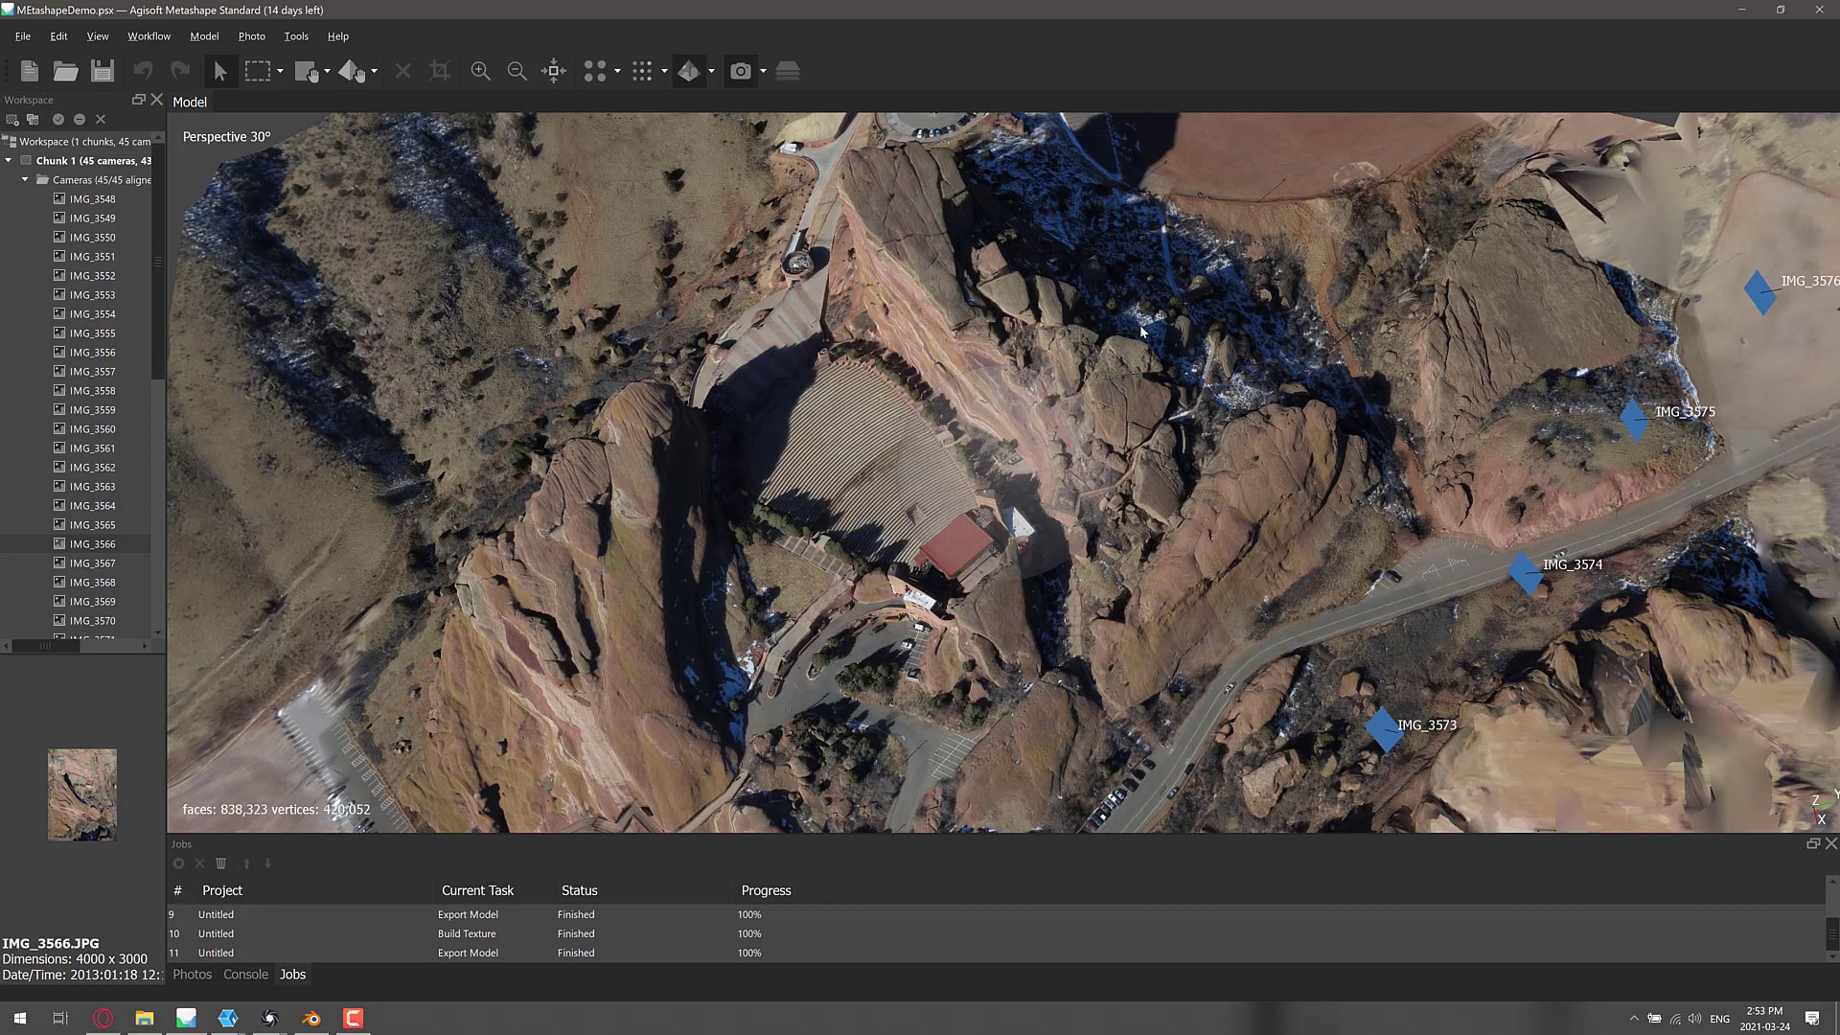
- Show the workflow commands for aligning photos and building the dense cloud, mesh and texture, then tilt the model slightly
left_click(132, 41)
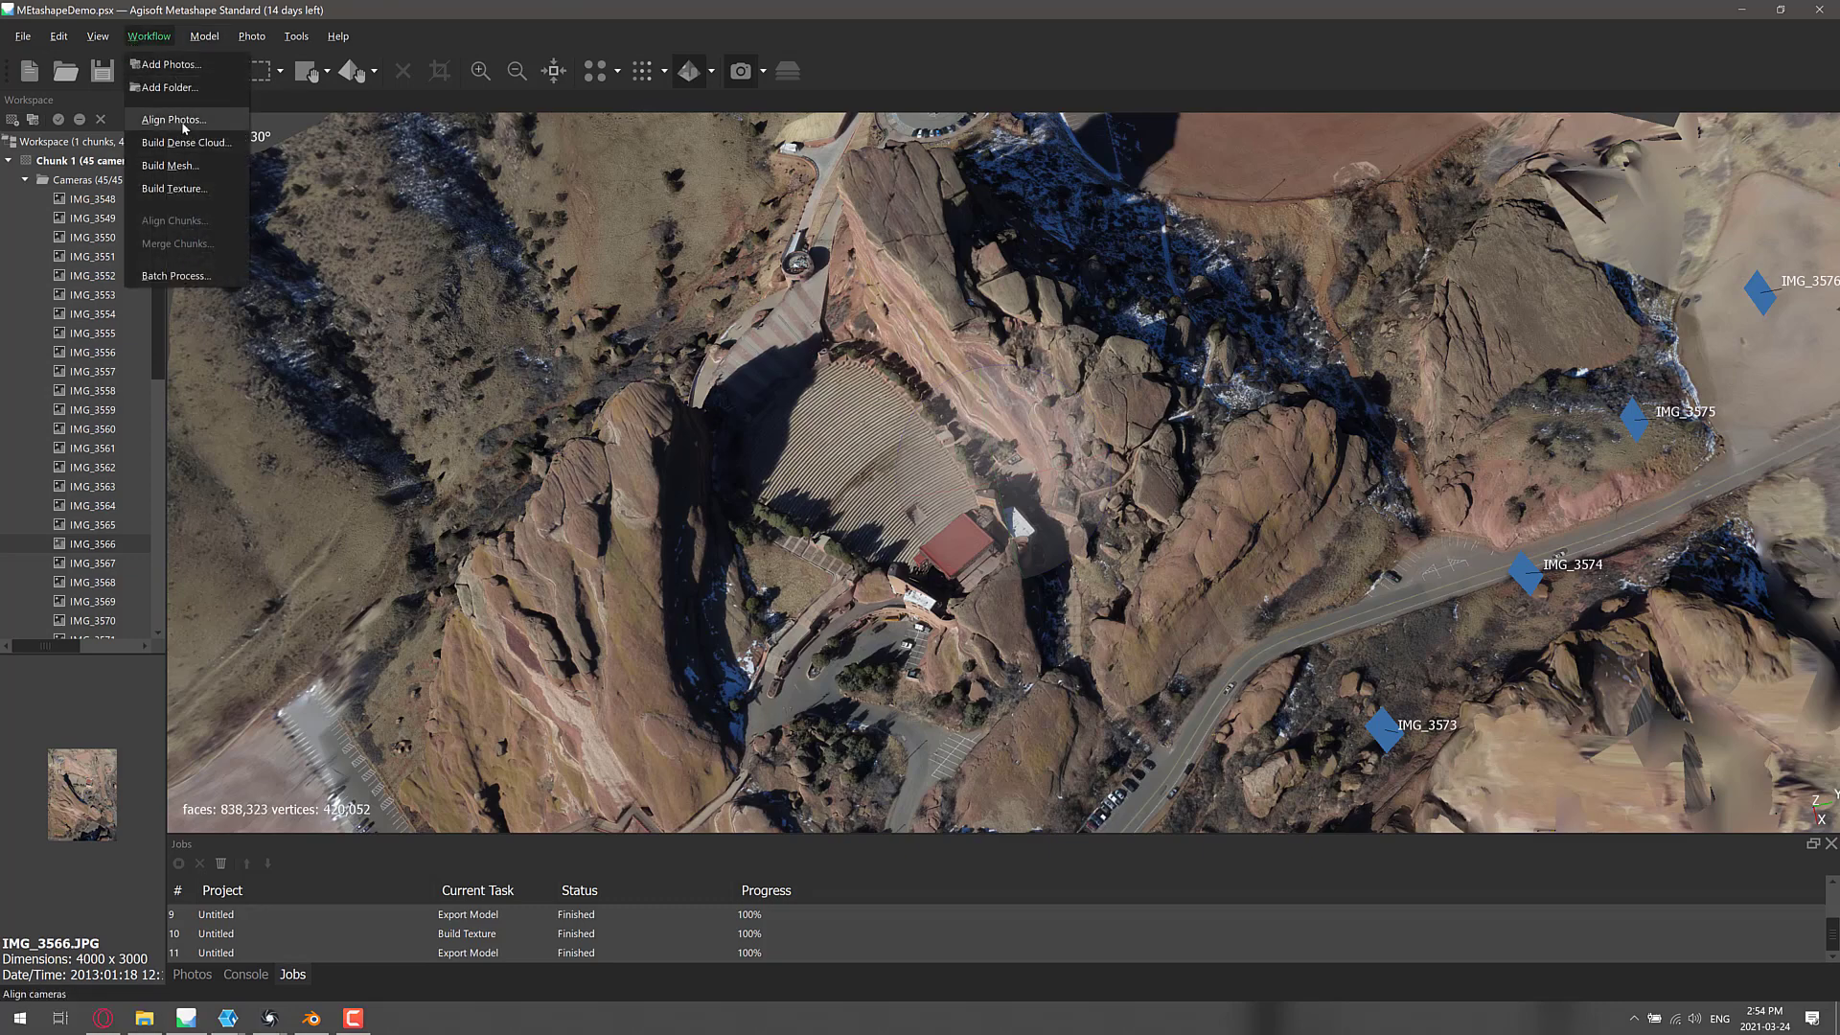
left_click_drag(1563, 570, 1540, 518)
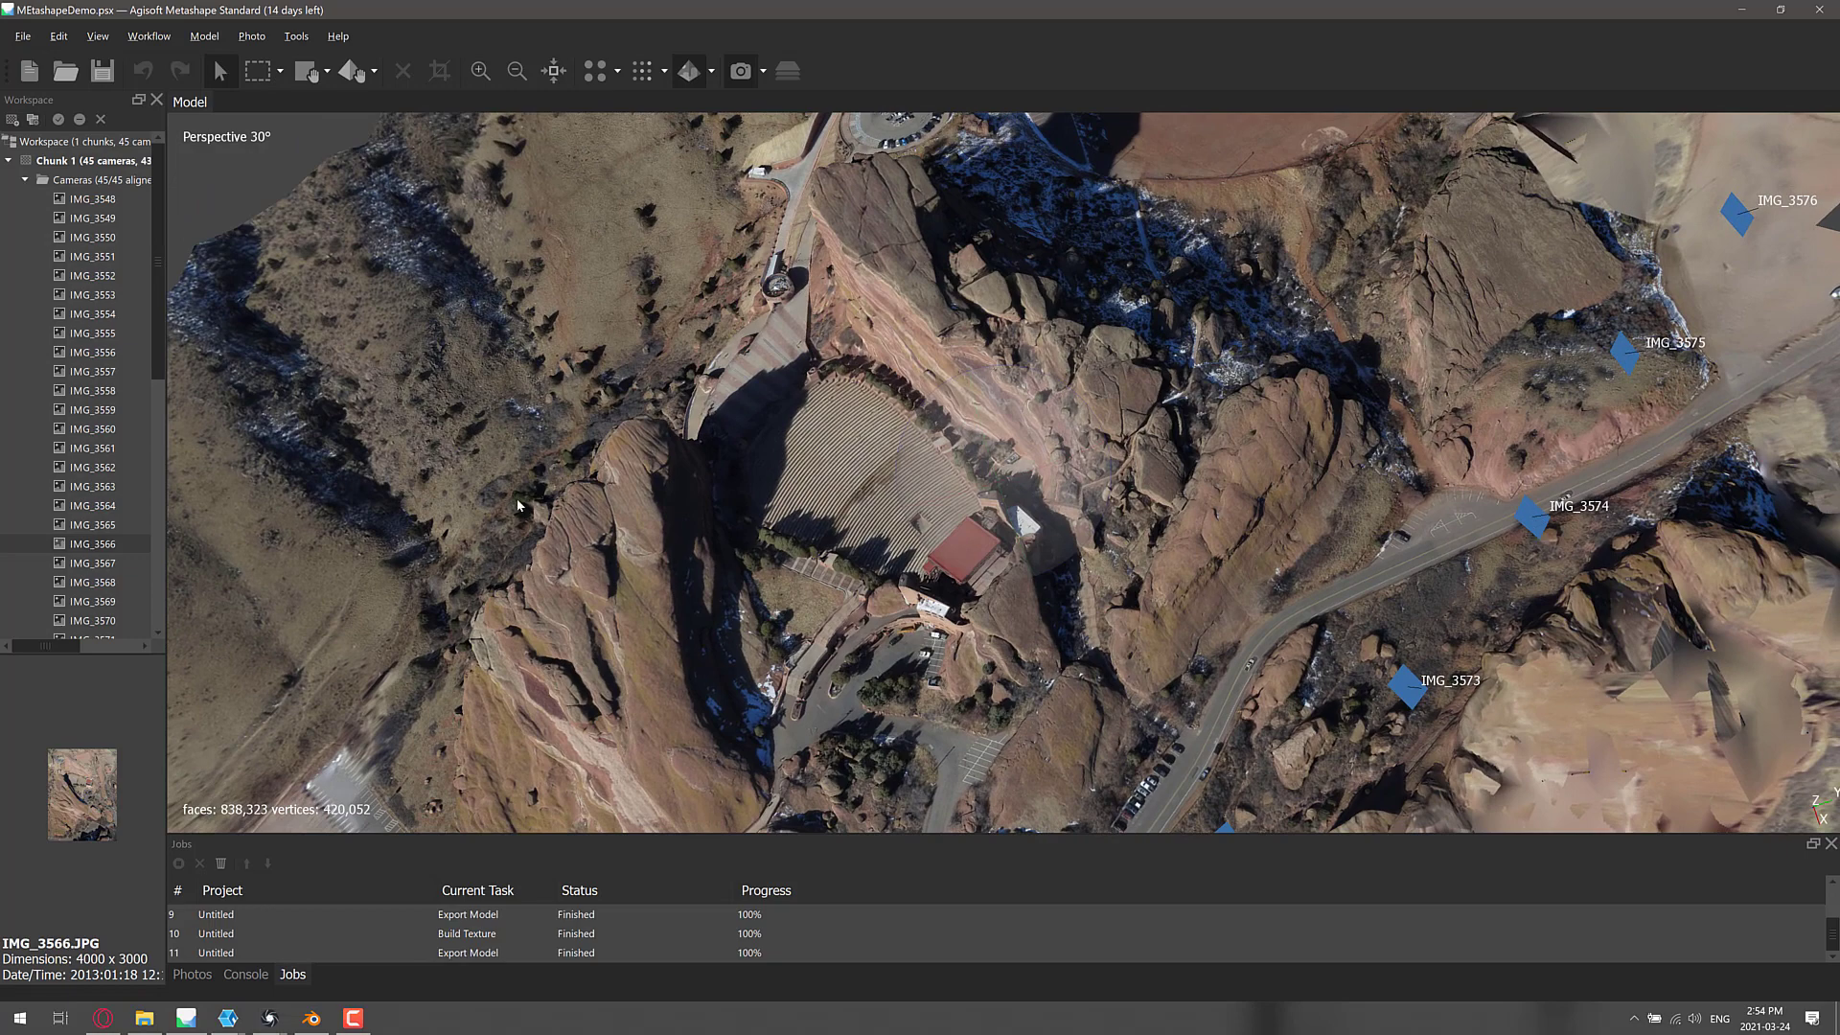
- View source photos IMG_3561 and IMG_3563, then return to the model and highlight the camera position of IMG_3575
left_click(91, 372)
double_click(91, 447)
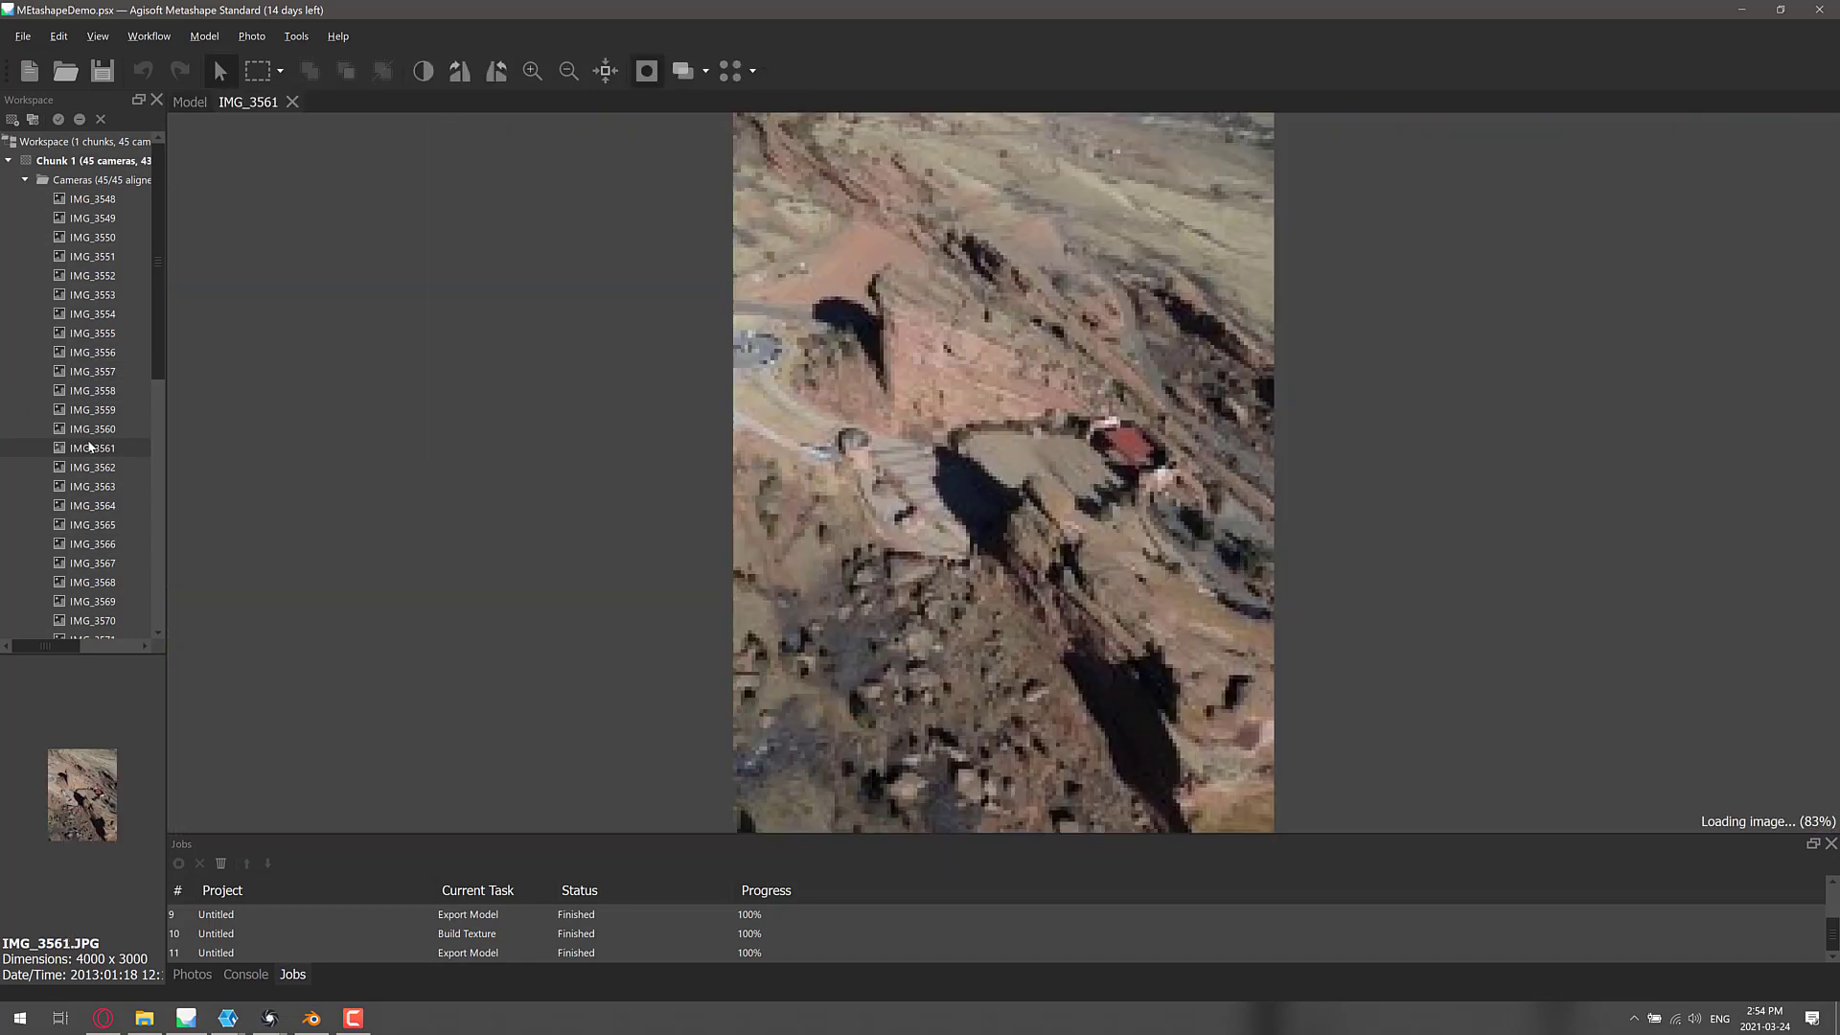
double_click(91, 486)
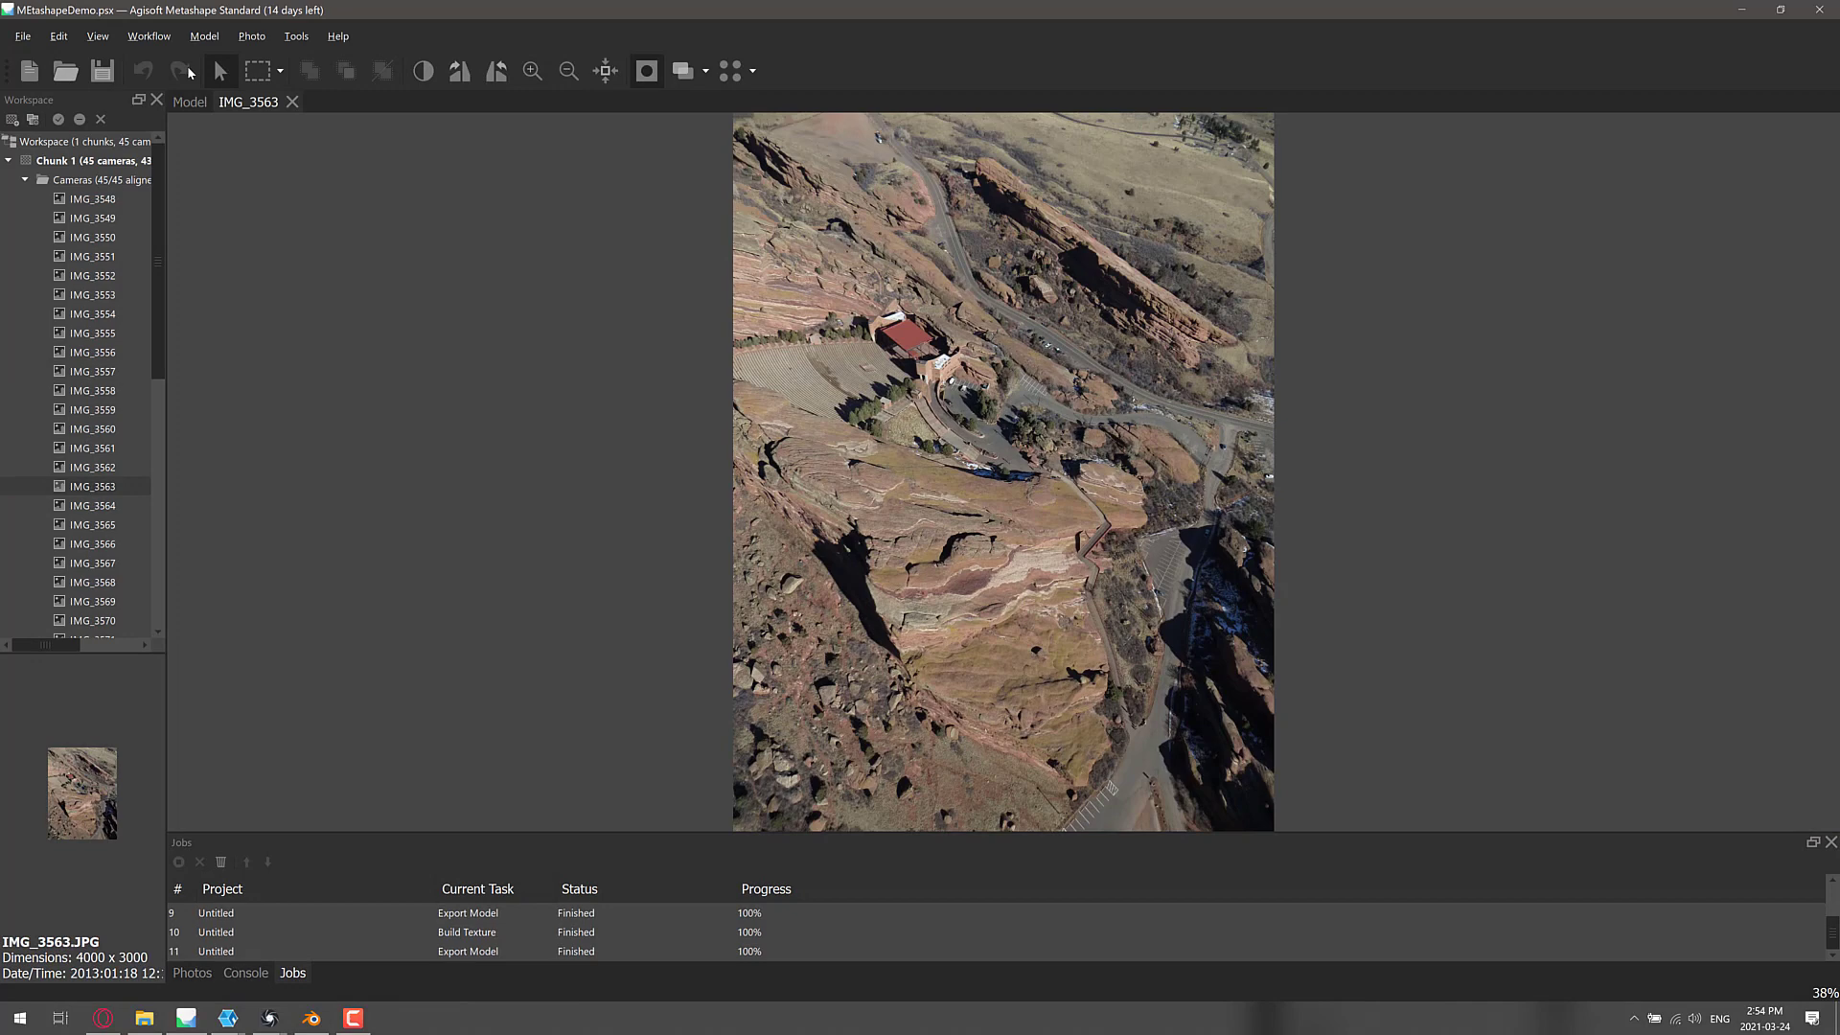
left_click(190, 101)
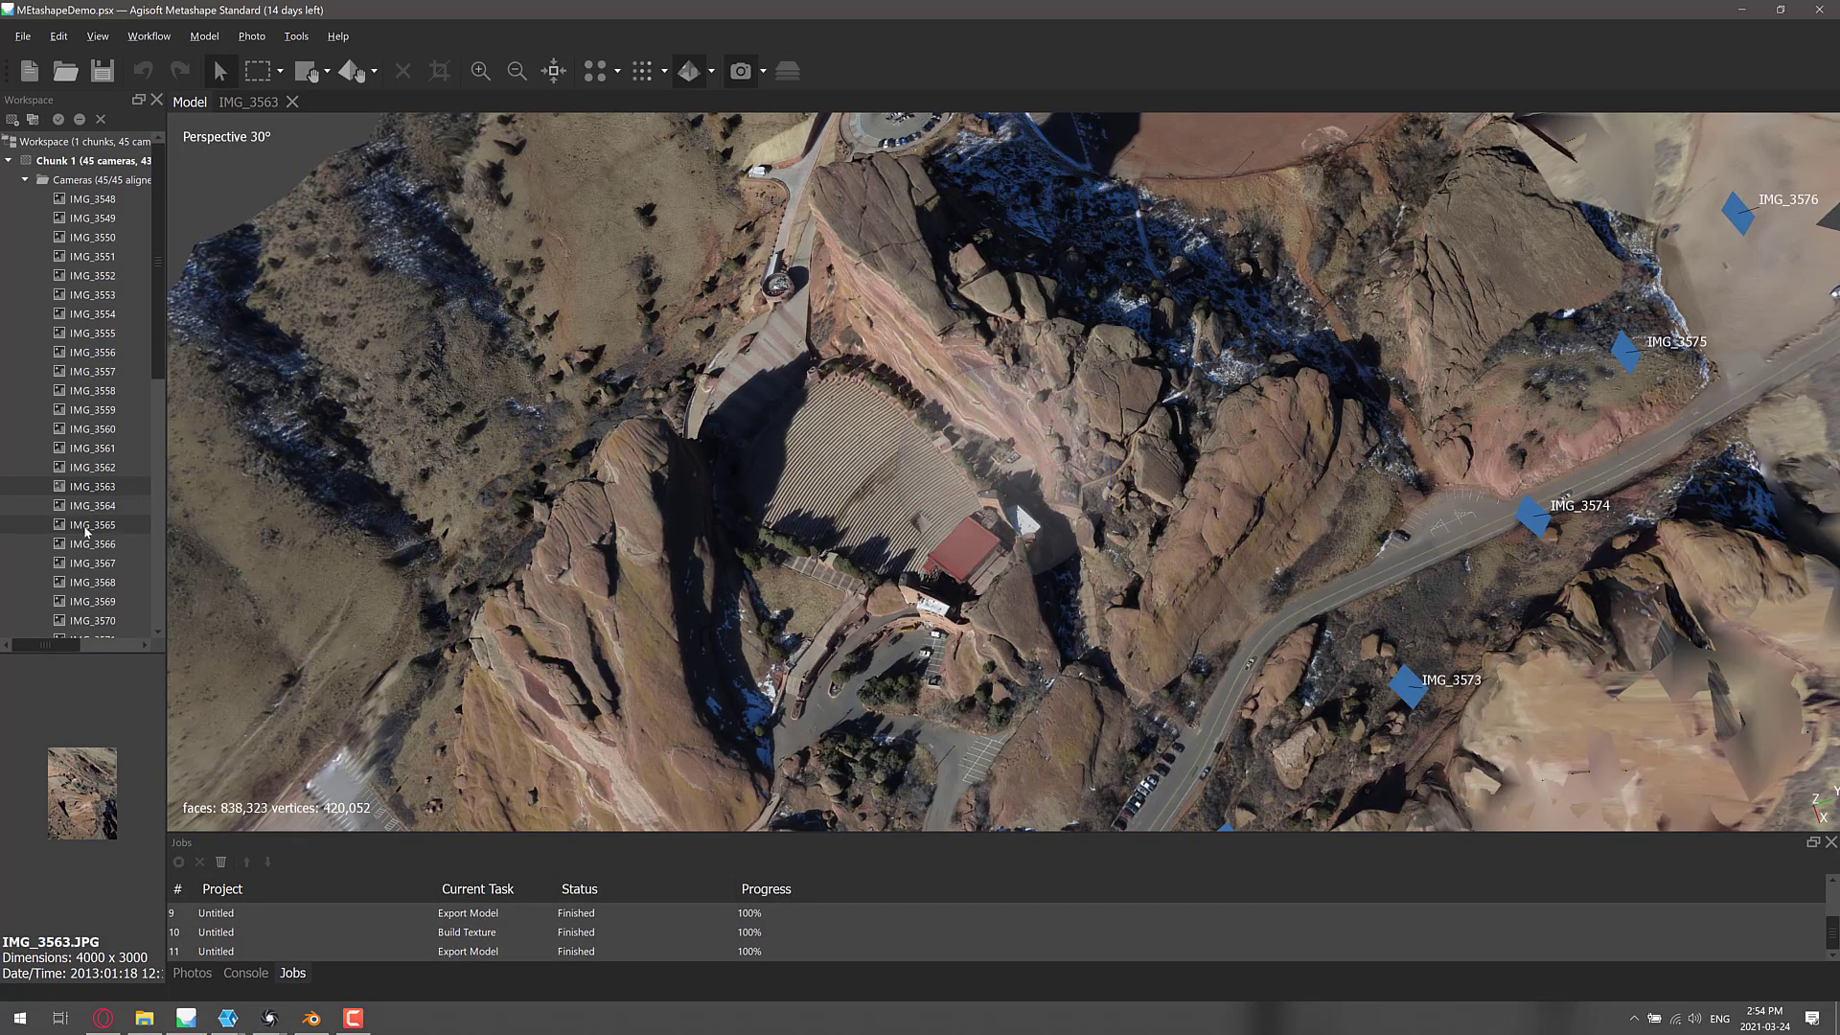
scroll(88, 530, "down", 2)
left_click(87, 602)
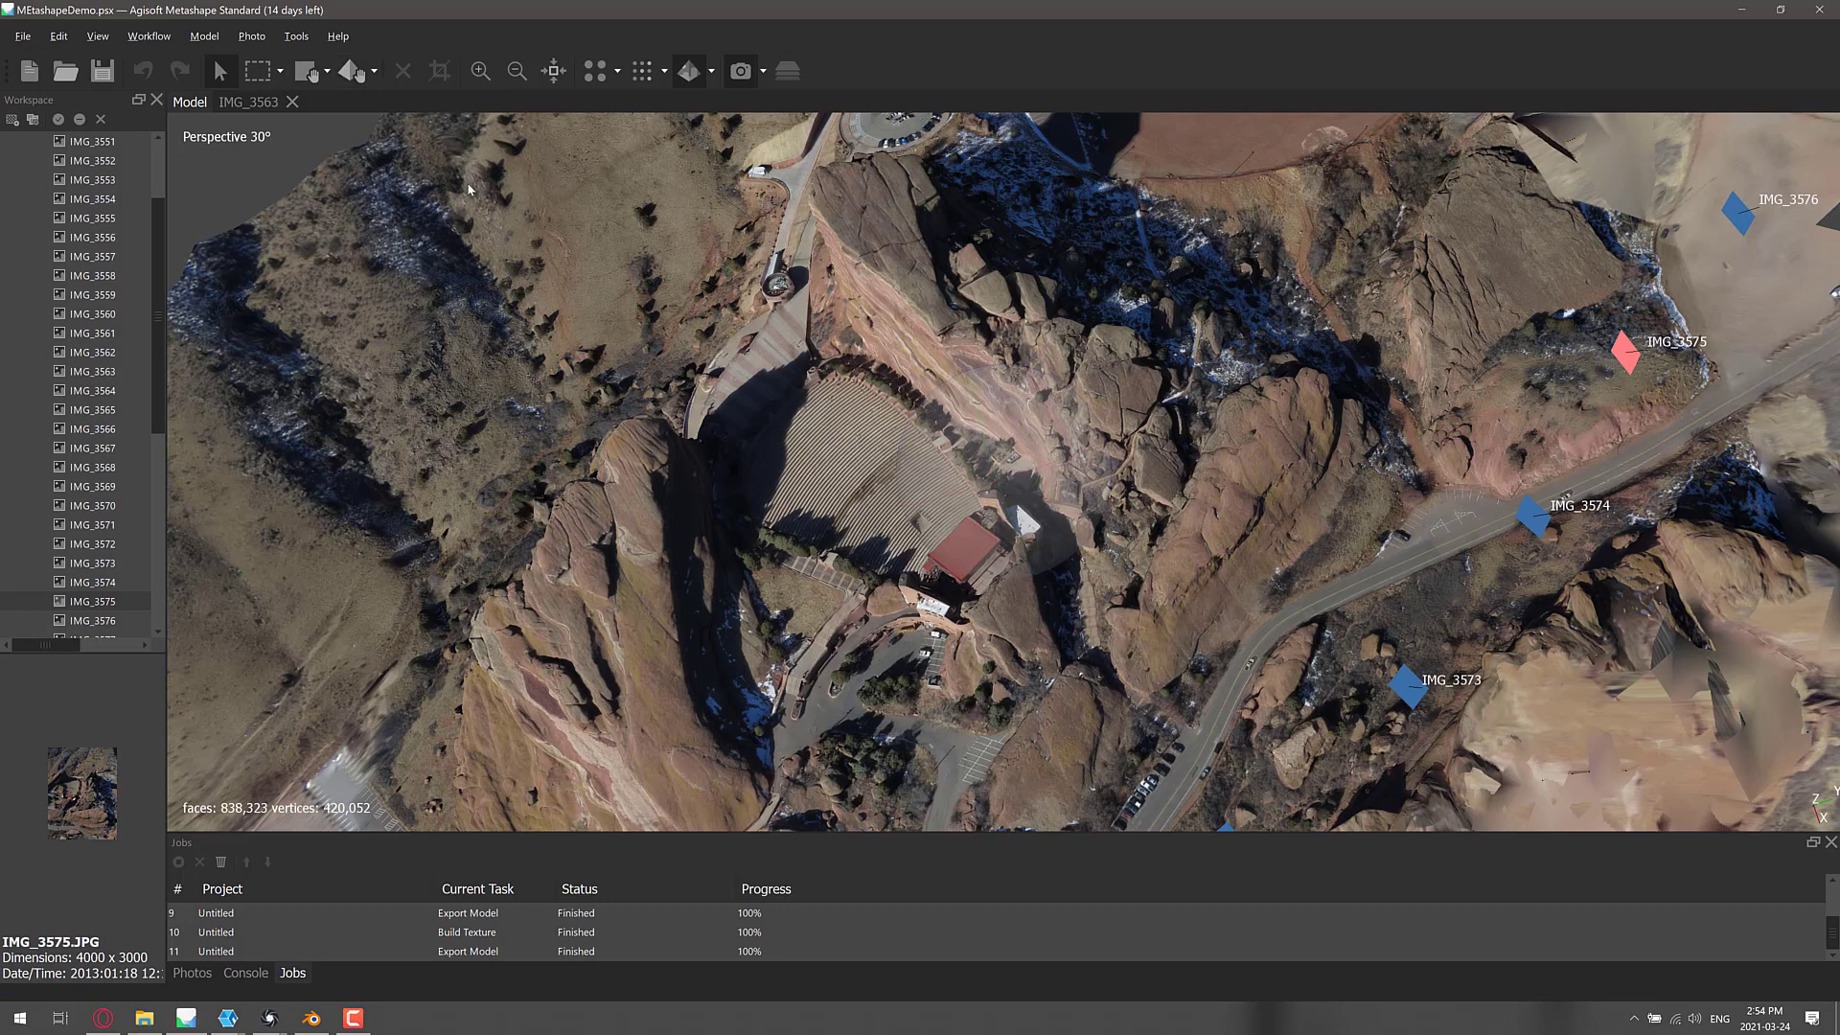
- Review the workflow commands and the file formats offered for exporting the model, then close the export without saving
left_click(149, 36)
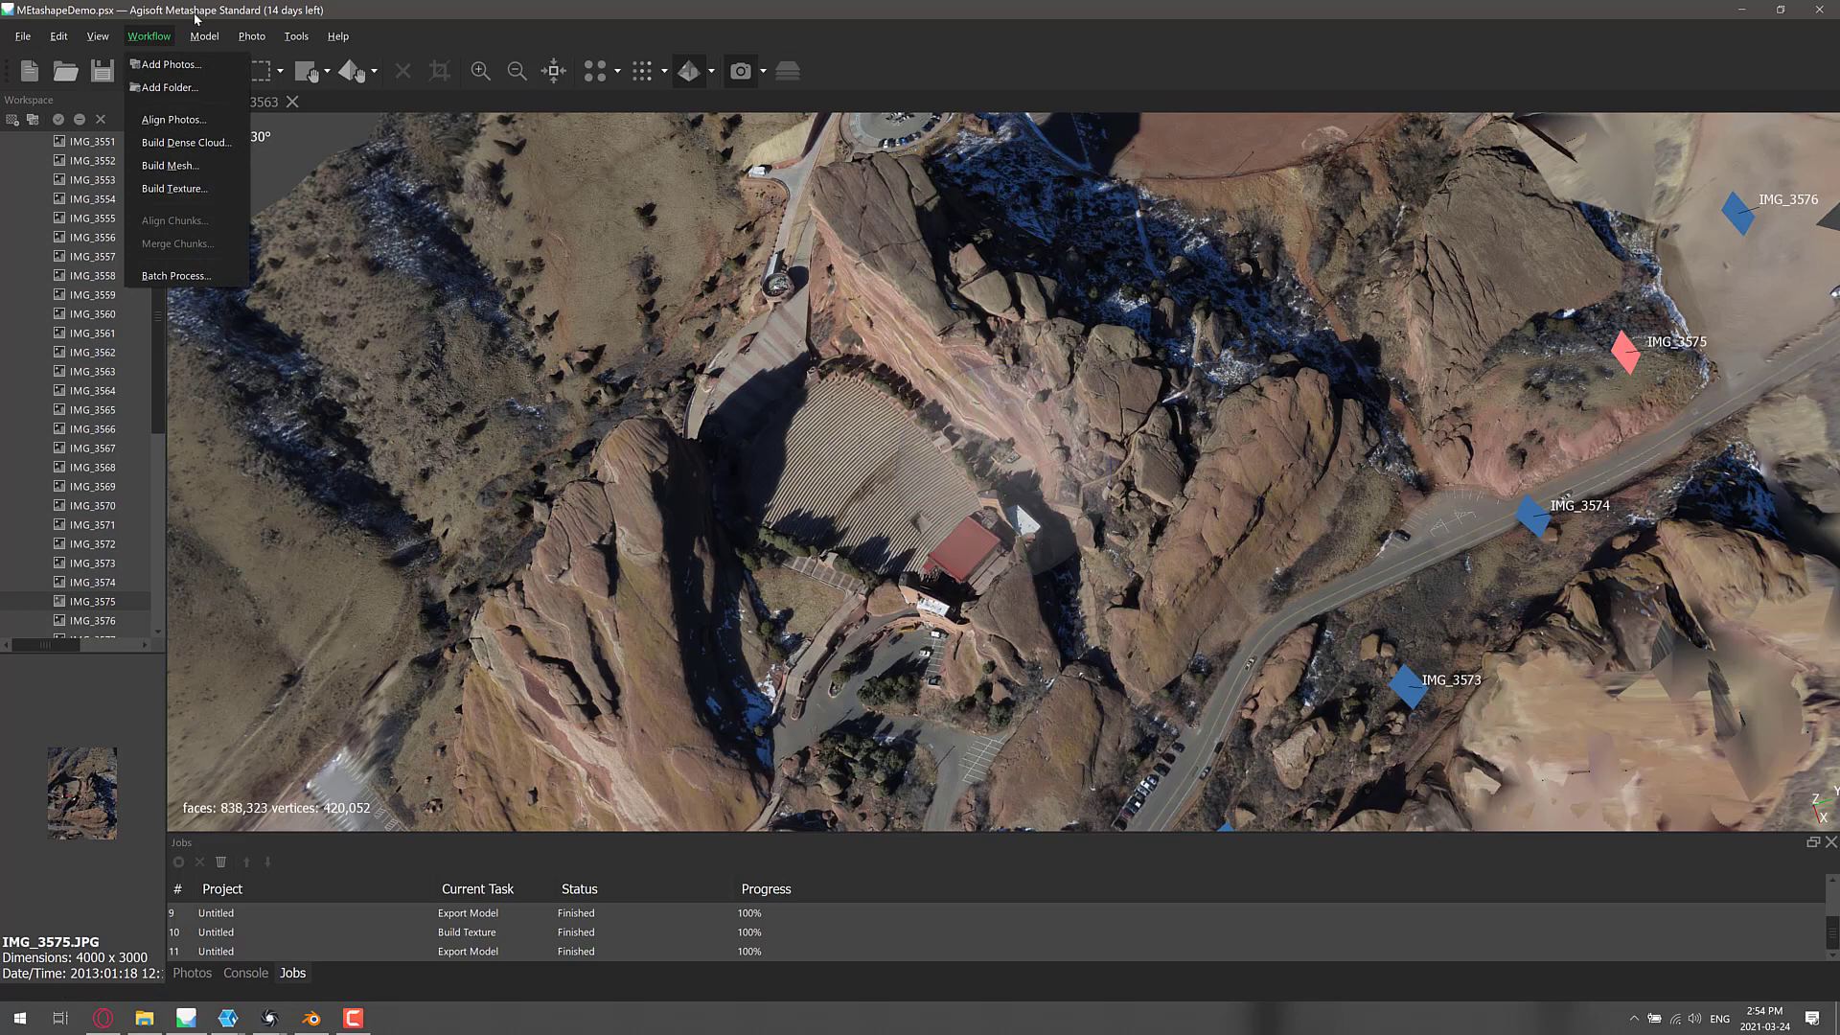
left_click(305, 6)
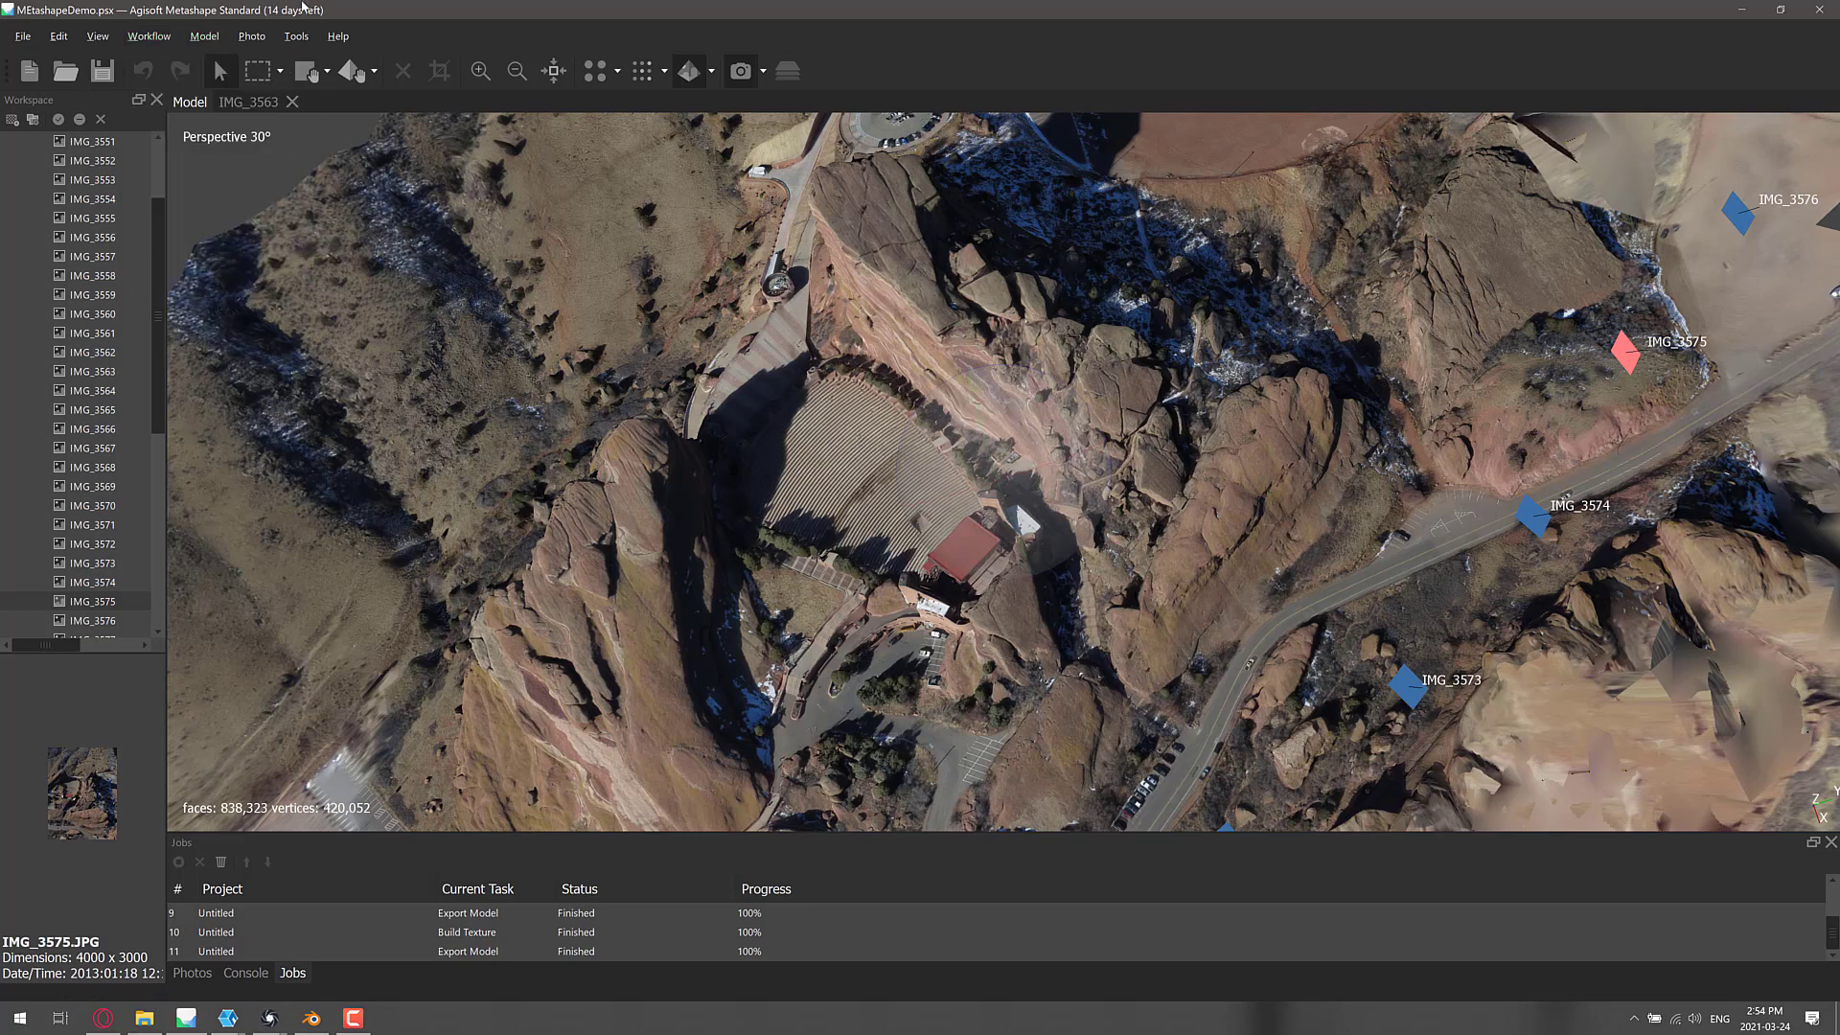
left_click(23, 36)
mouse_move(74, 192)
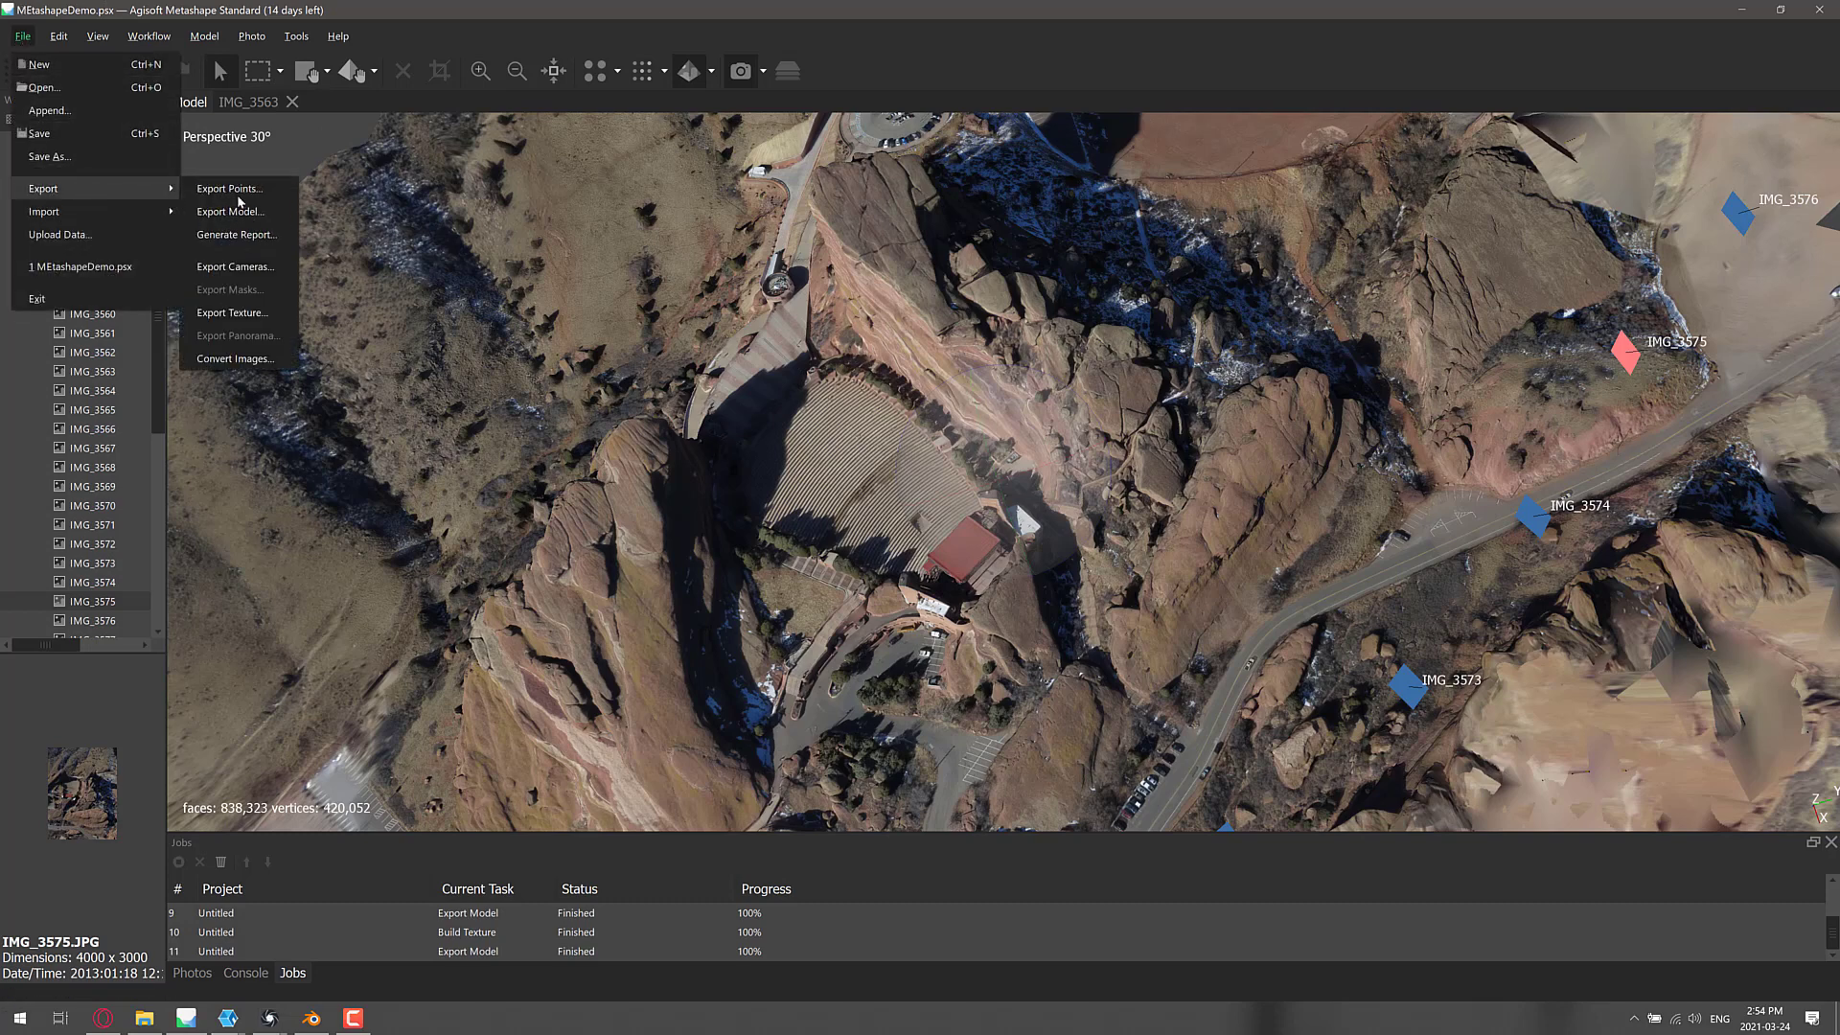
left_click(242, 211)
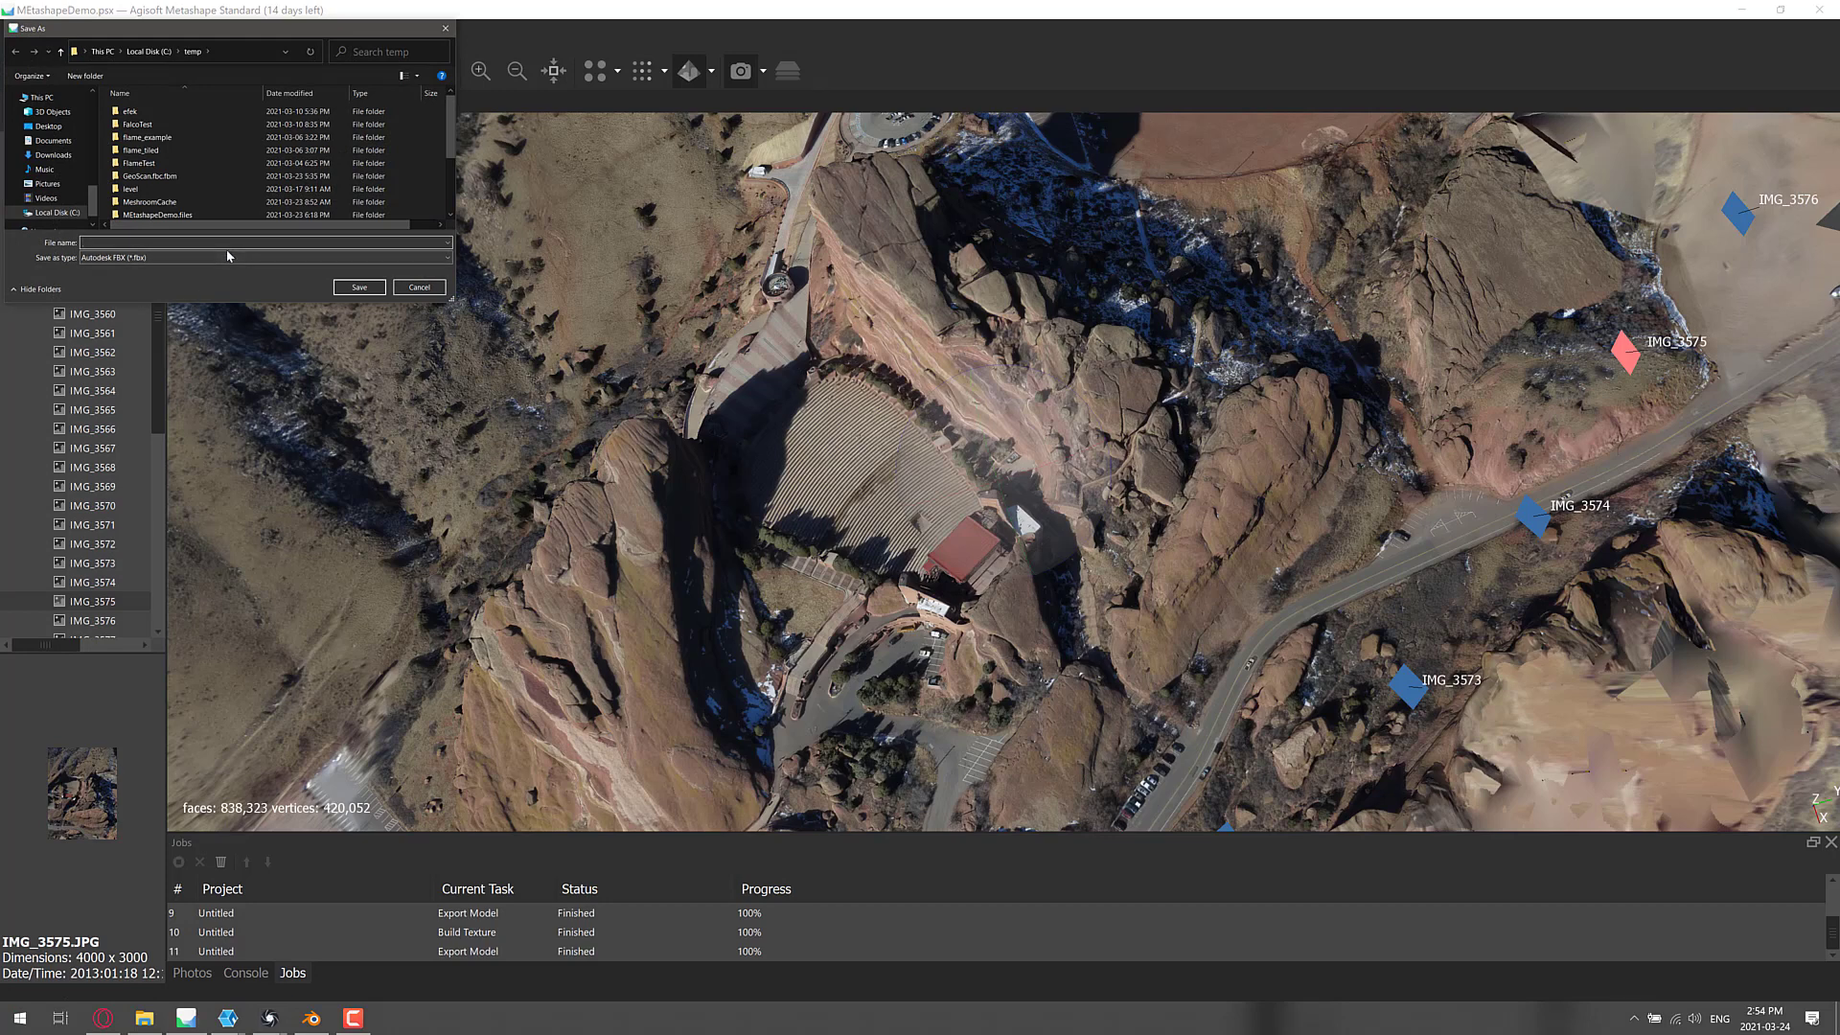
left_click(230, 257)
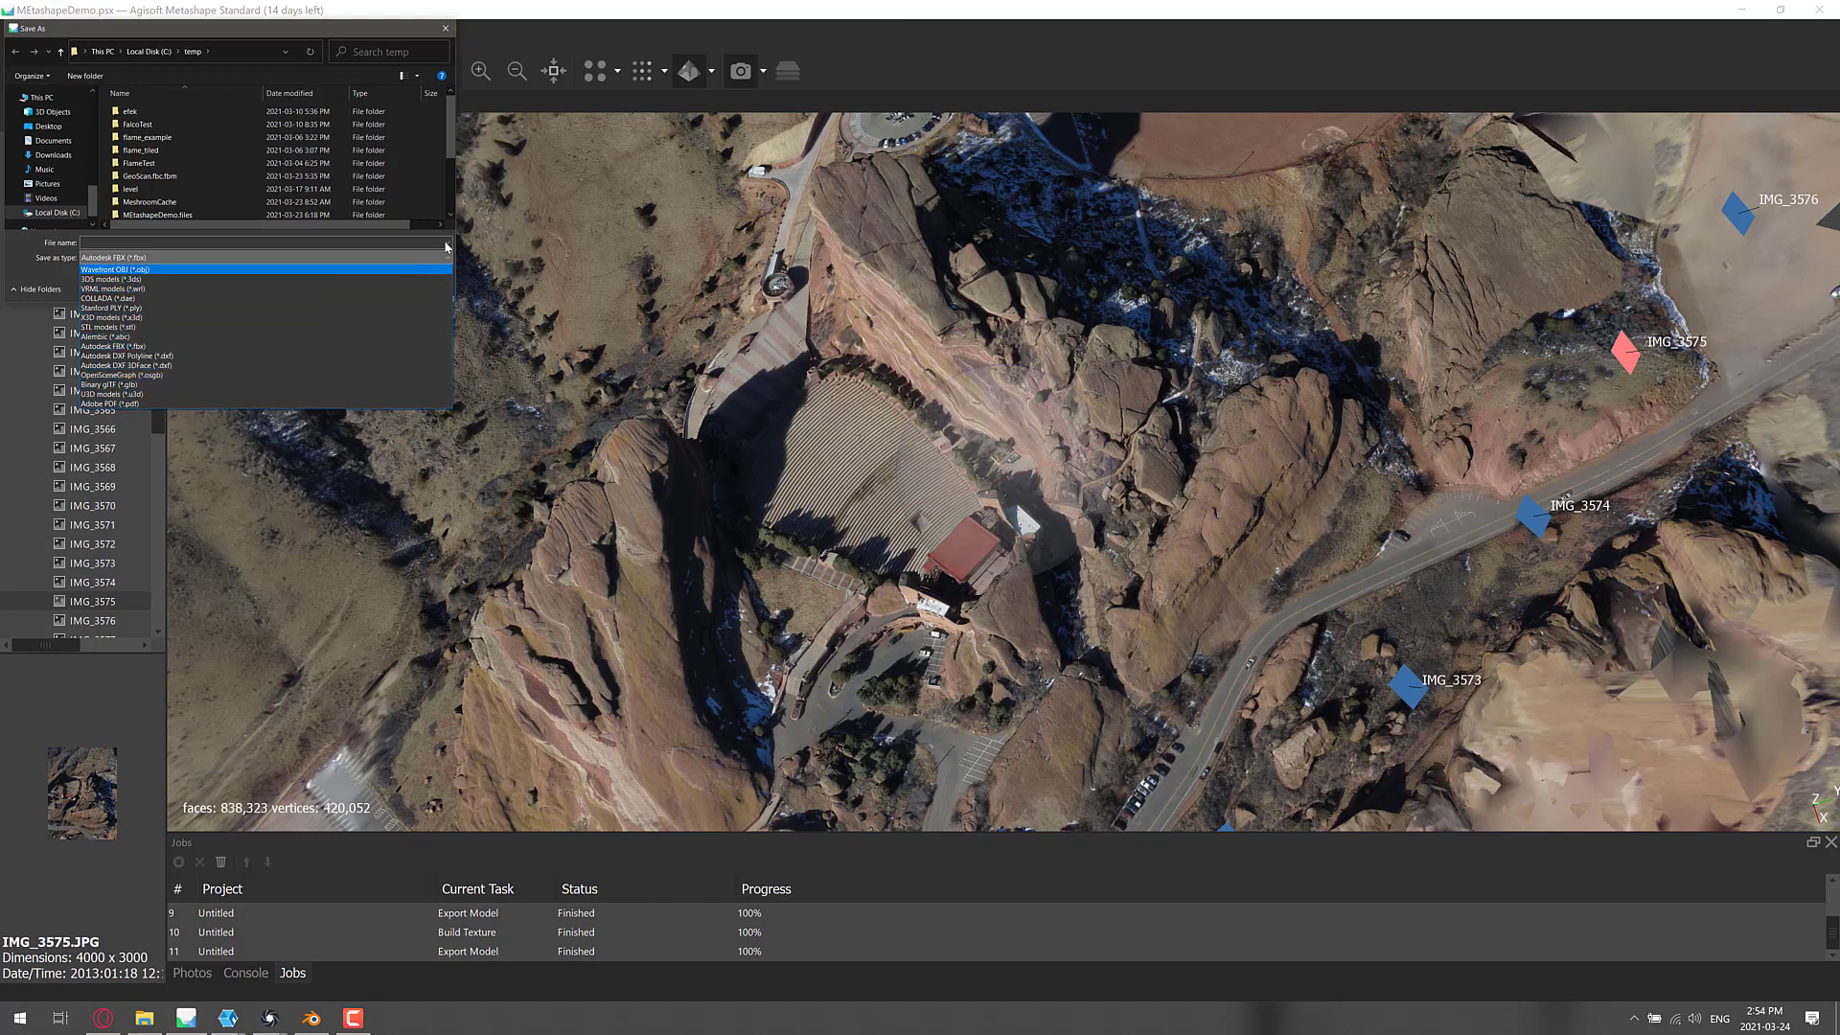
left_click(373, 39)
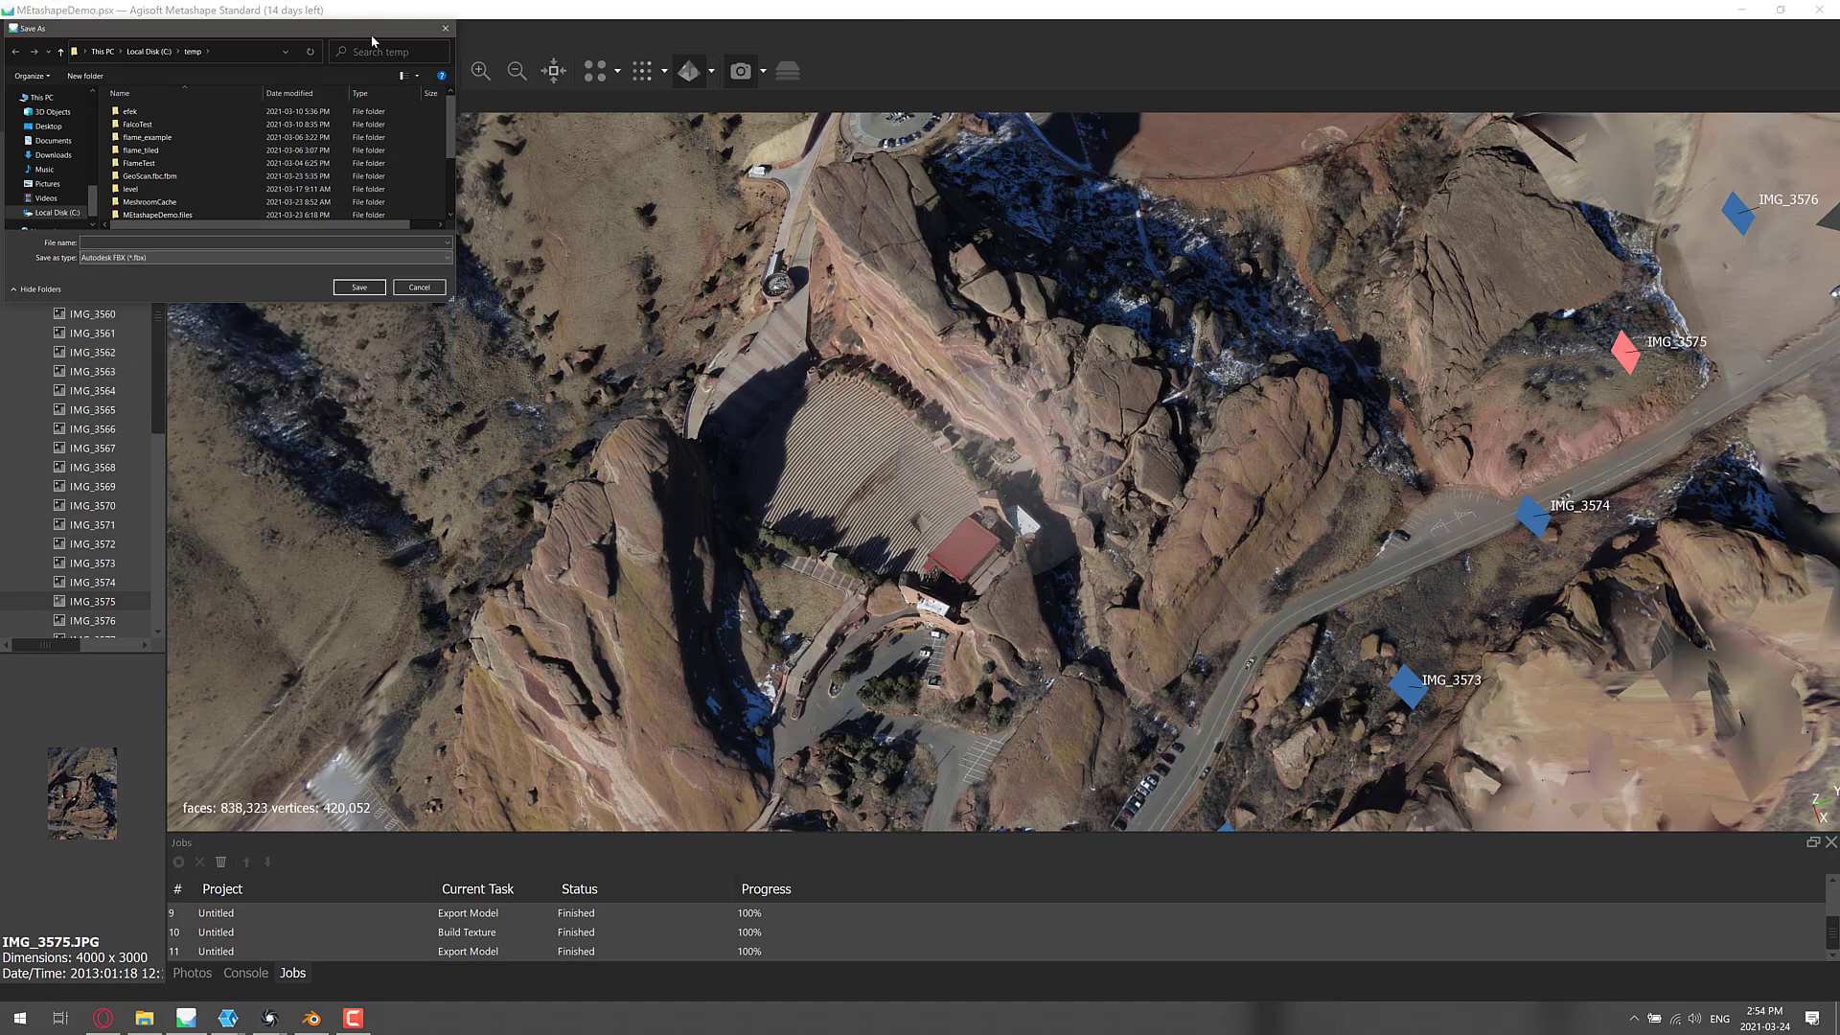
left_click(444, 28)
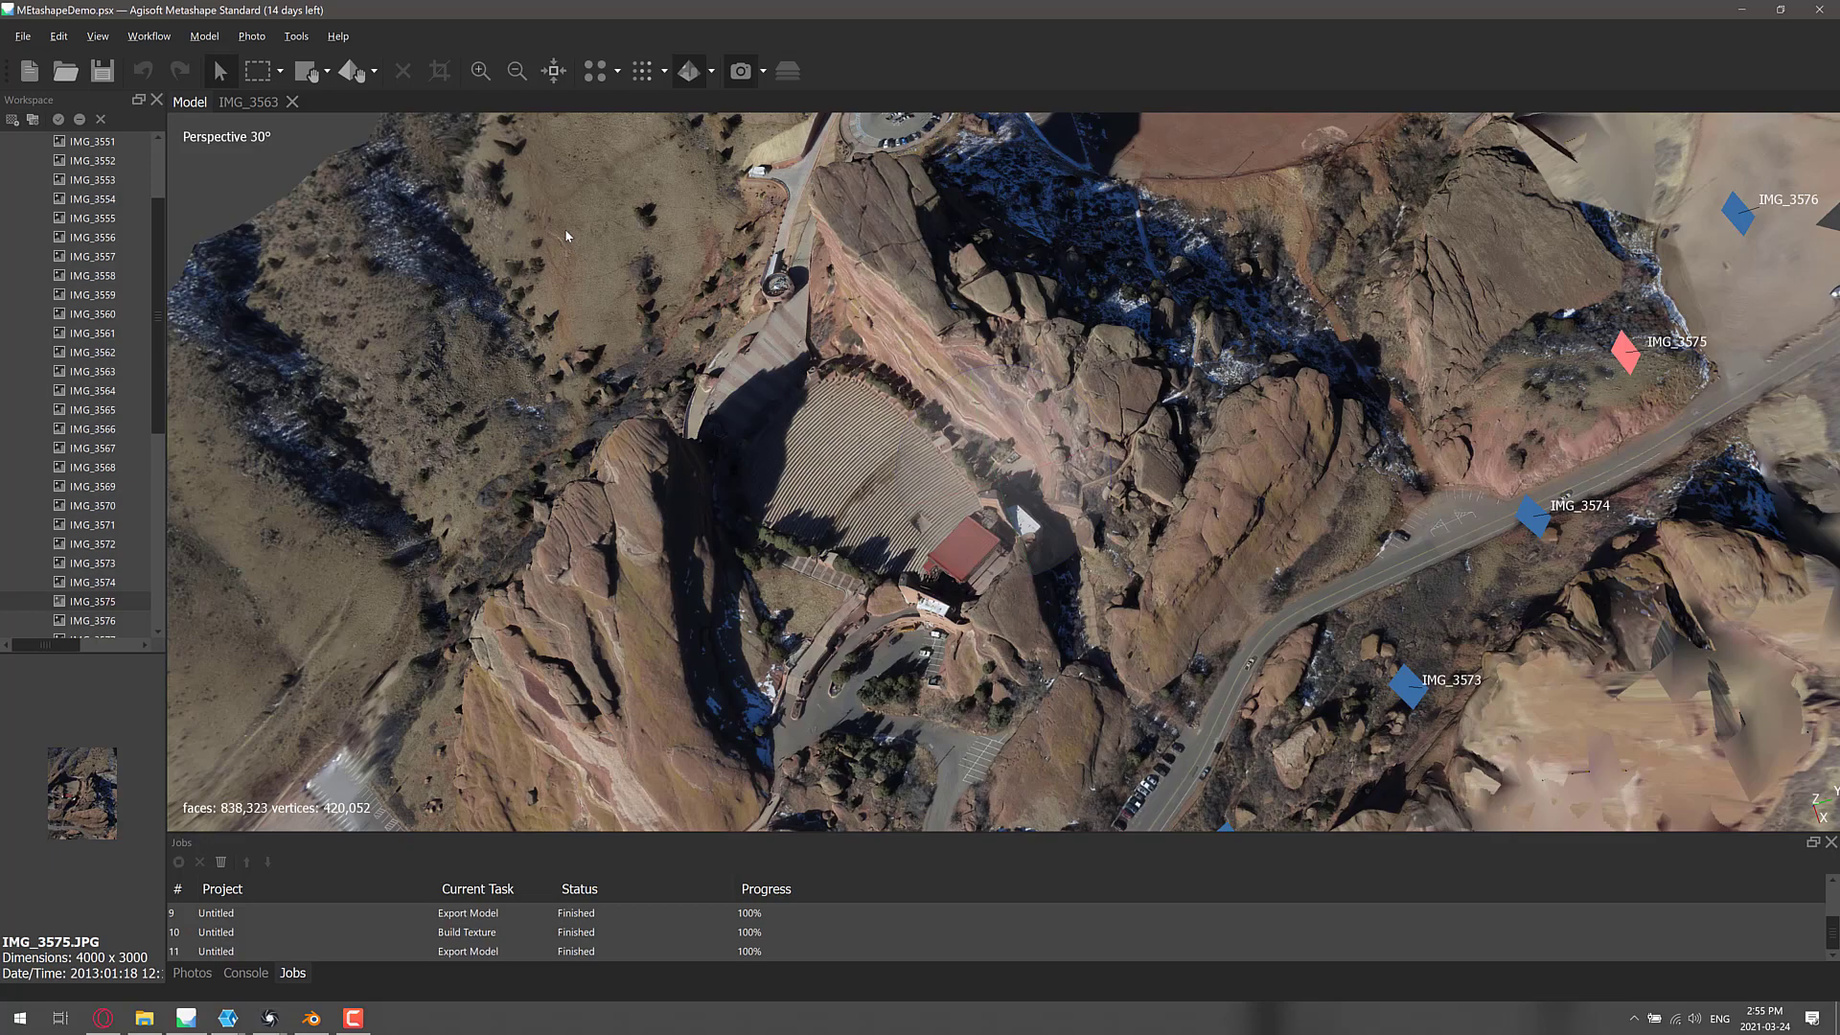
- Inspect the textured rock formations and terrain from low side angles around the model
left_click_drag(1045, 522, 1095, 315)
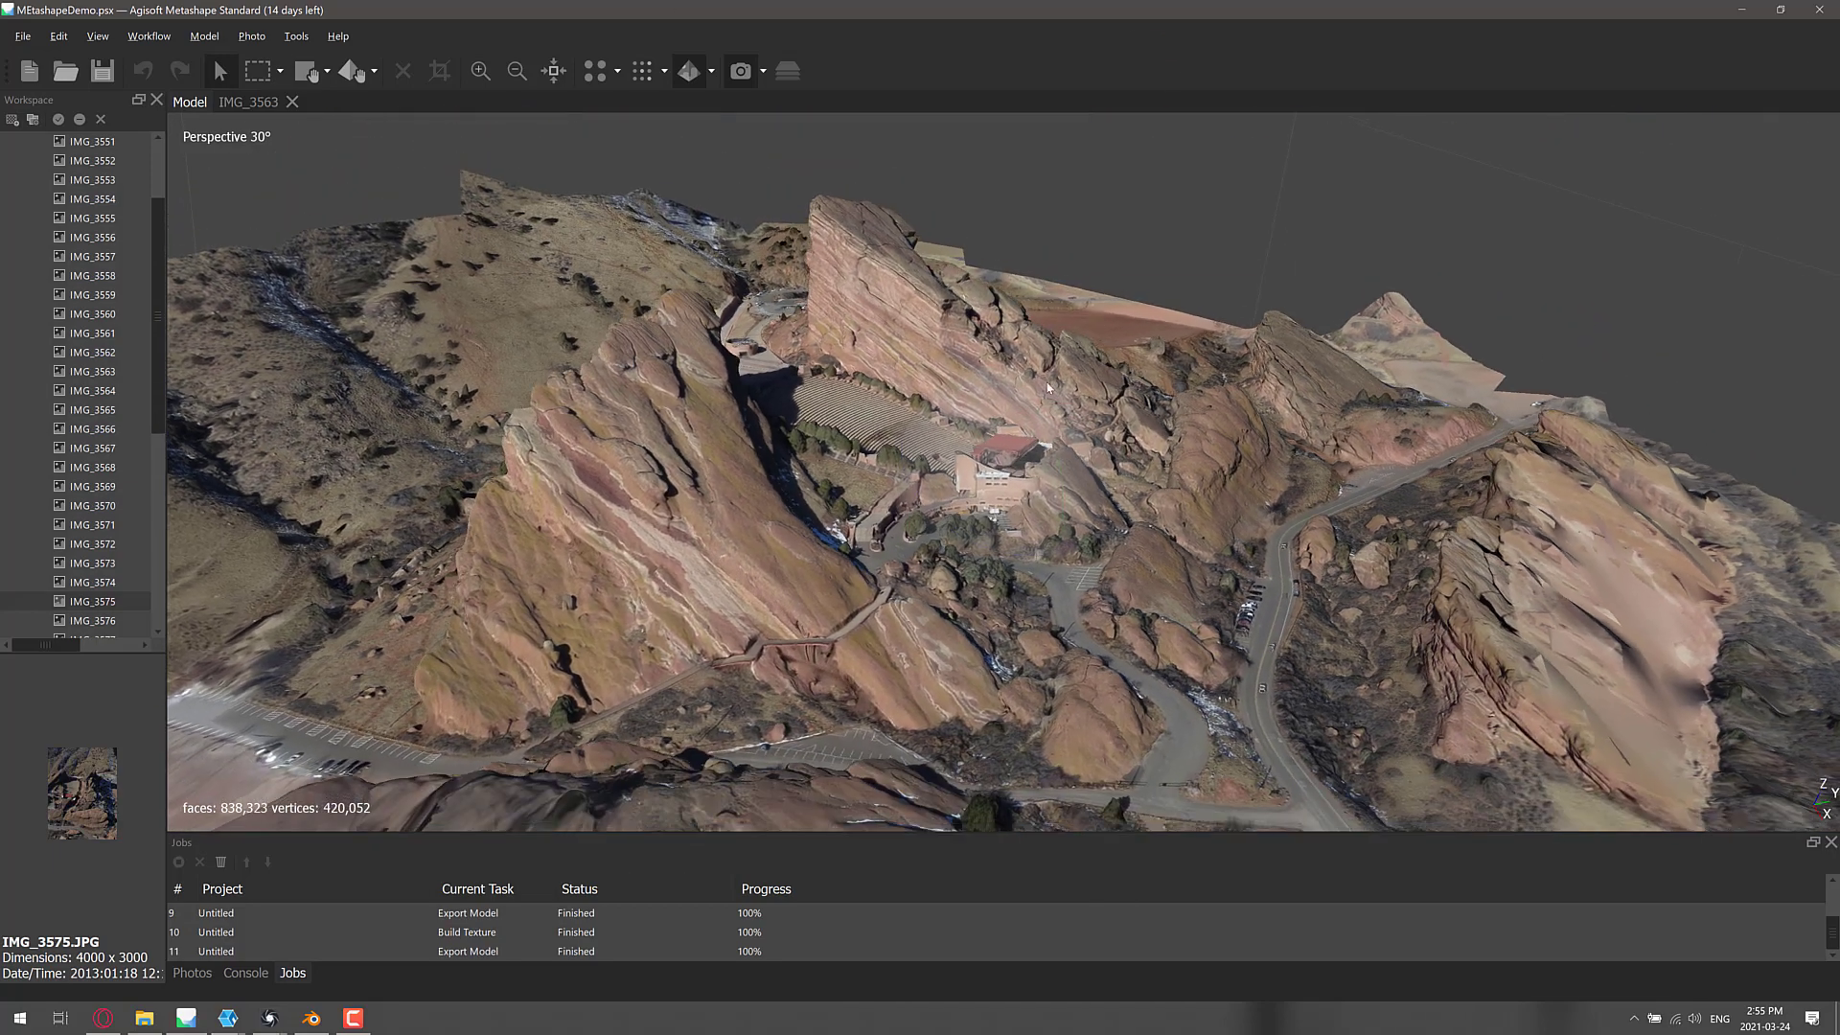
left_click_drag(764, 601, 1022, 536)
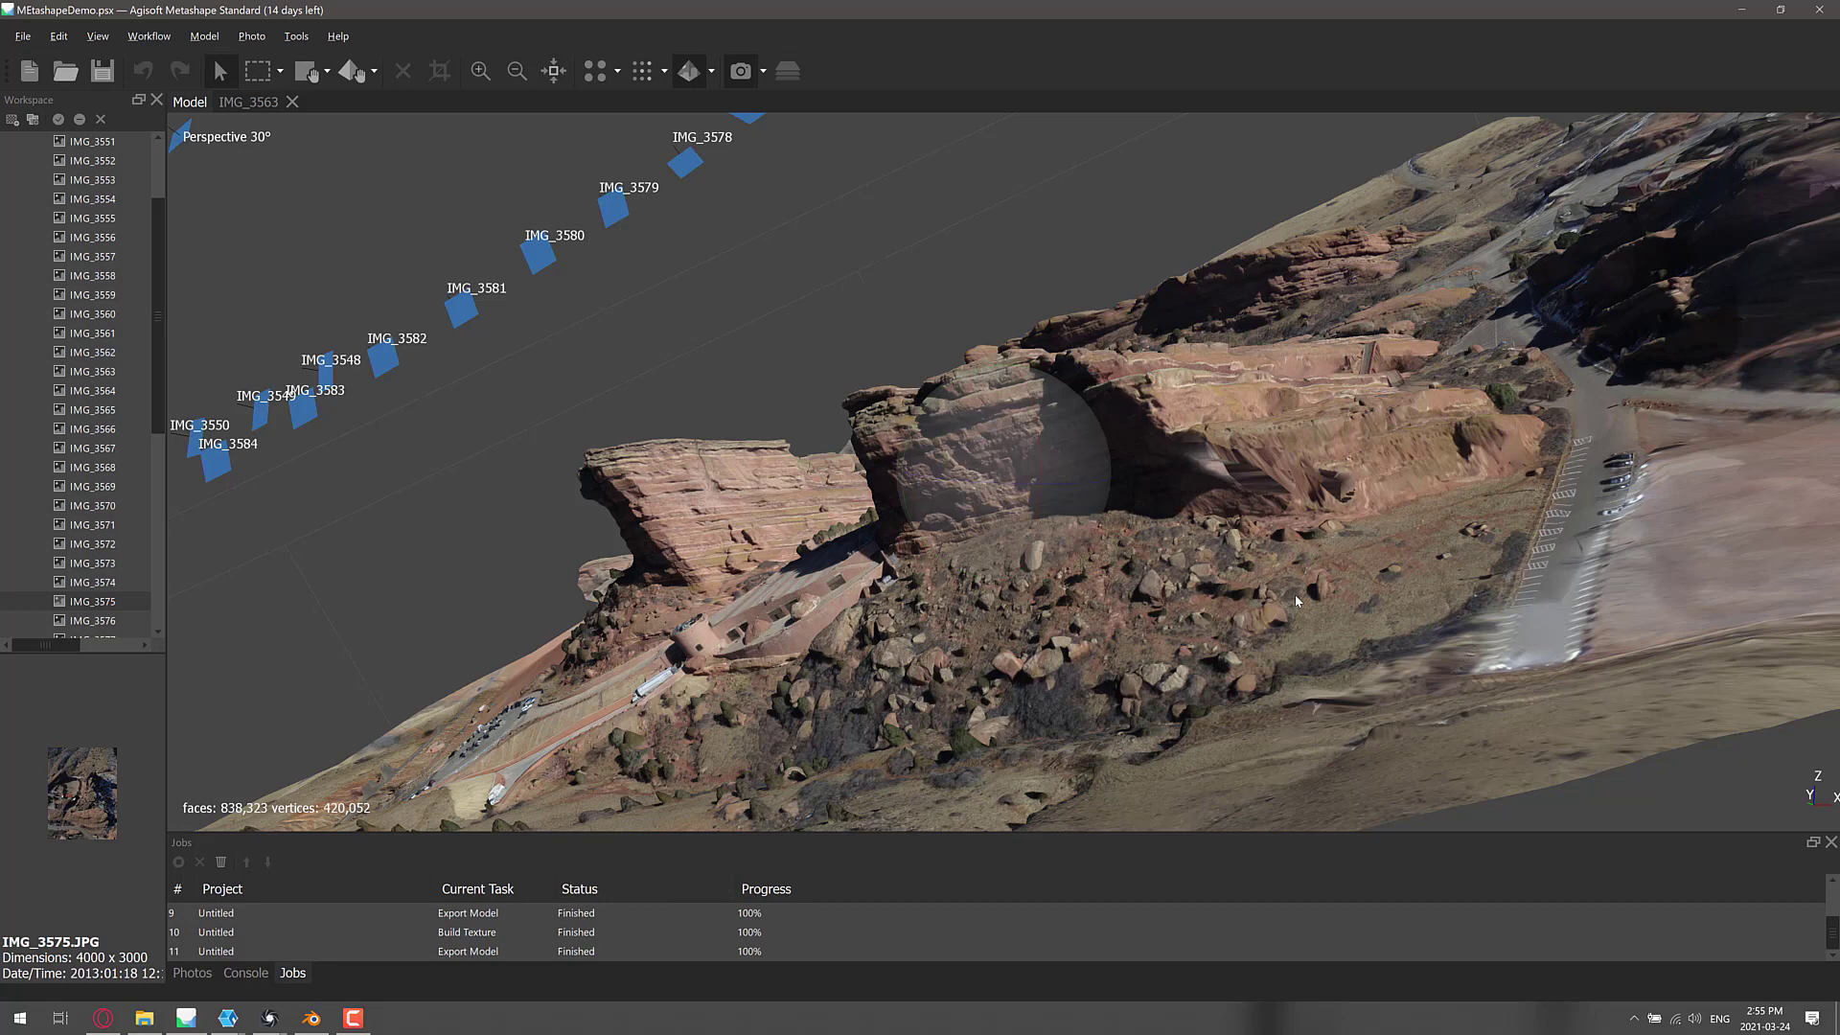
- Switch to the RealityCaptureMini project in RealityCapture and browse through its full set of source photos of the car
key("alt+Tab")
key("alt+Tab")
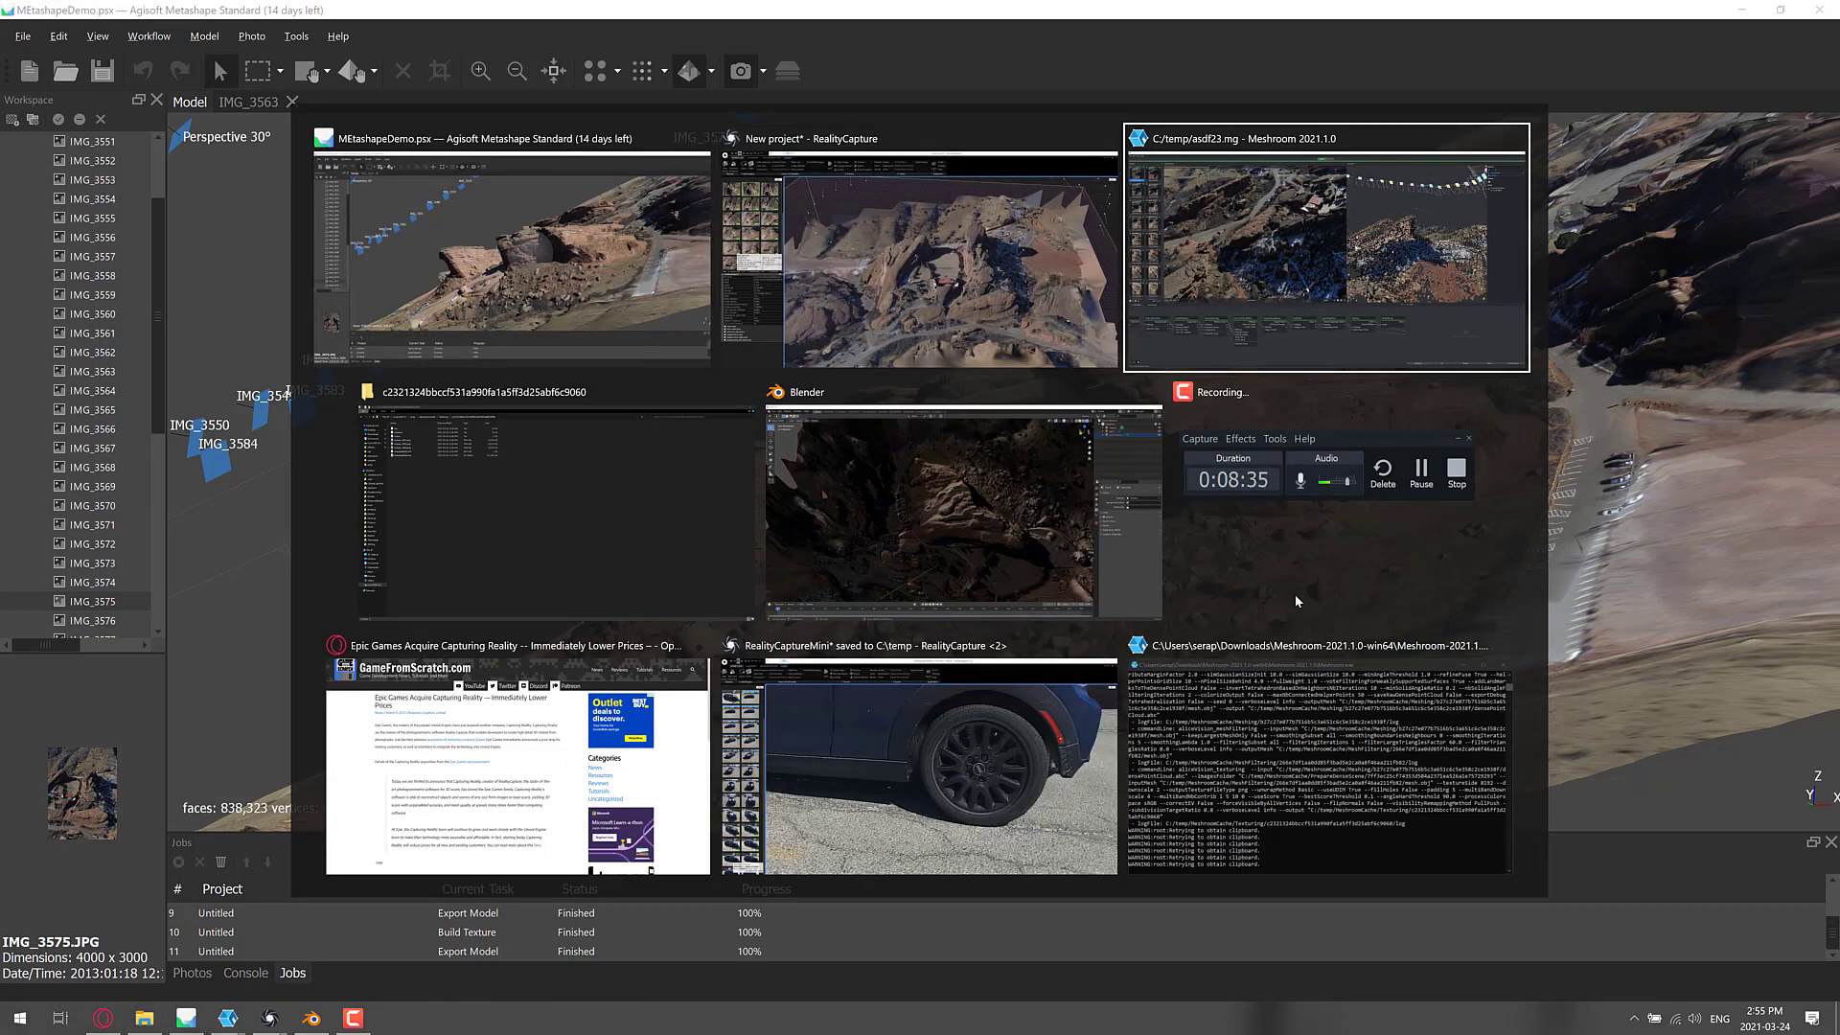
key("alt+Tab")
key("alt+Tab")
key("alt+Tab")
key("alt+Tab")
key("alt+Tab")
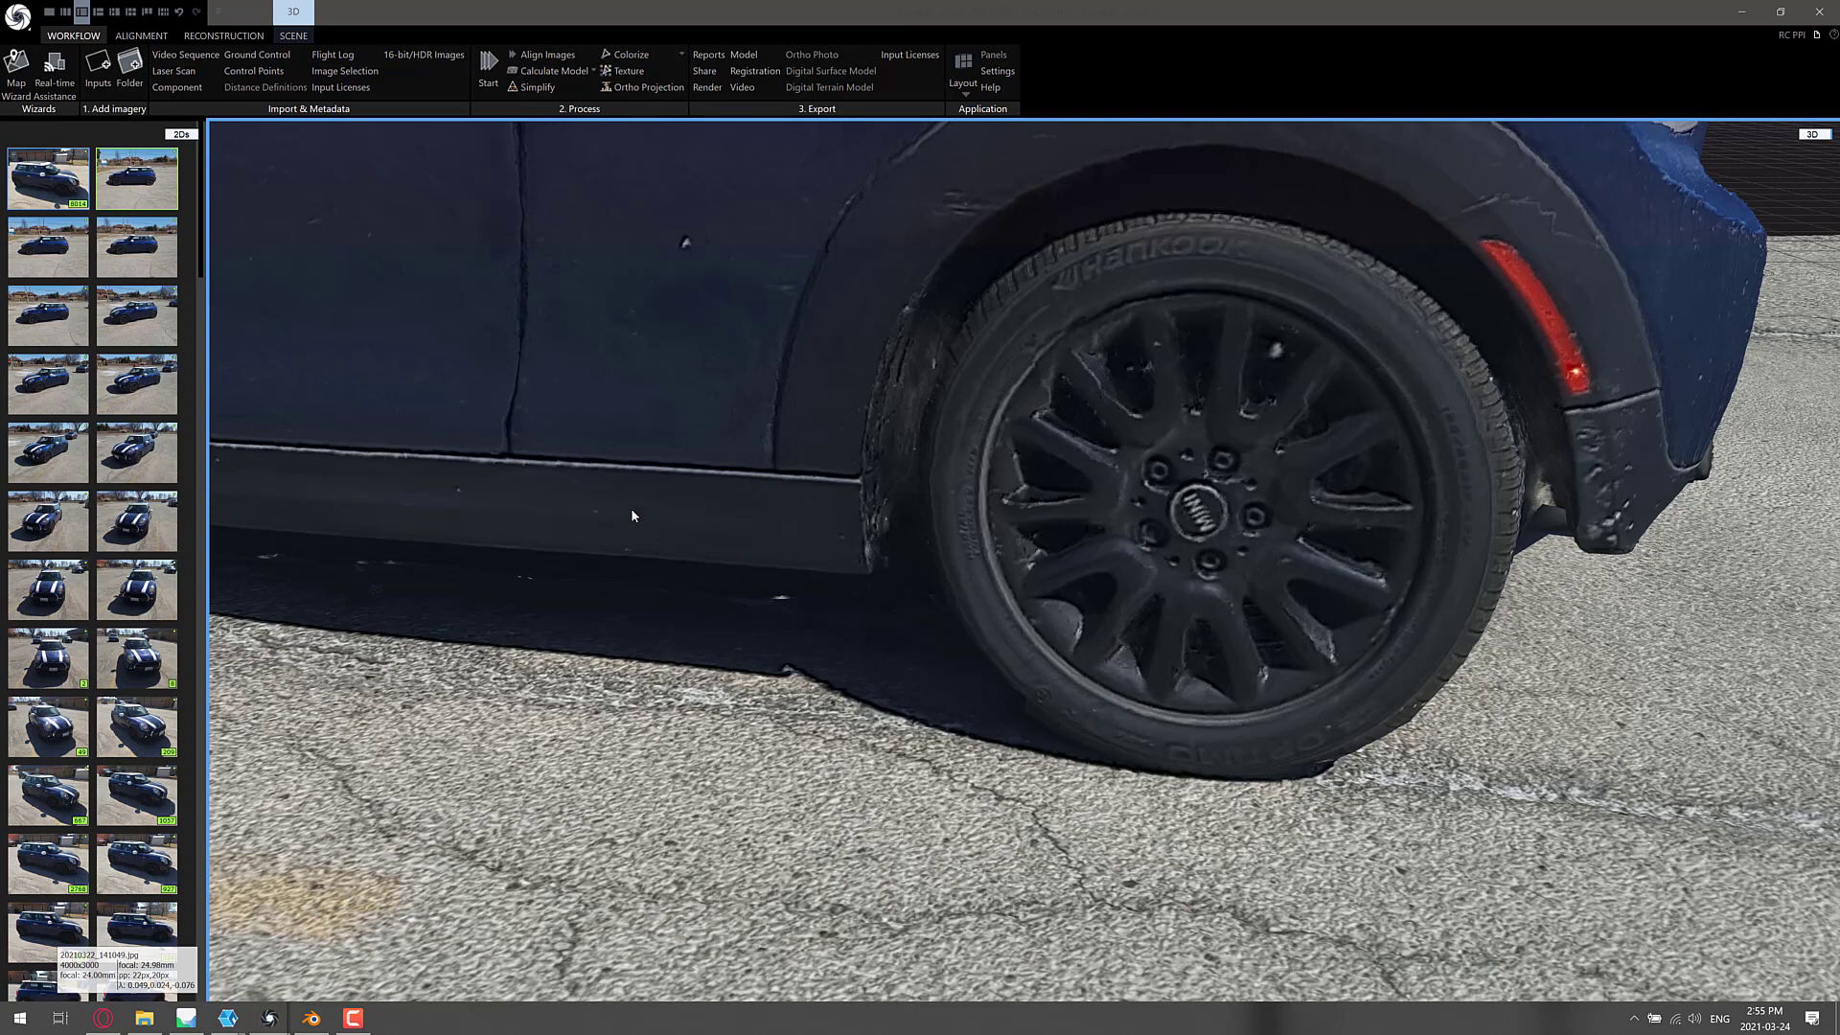
scroll(109, 830, "down", 10)
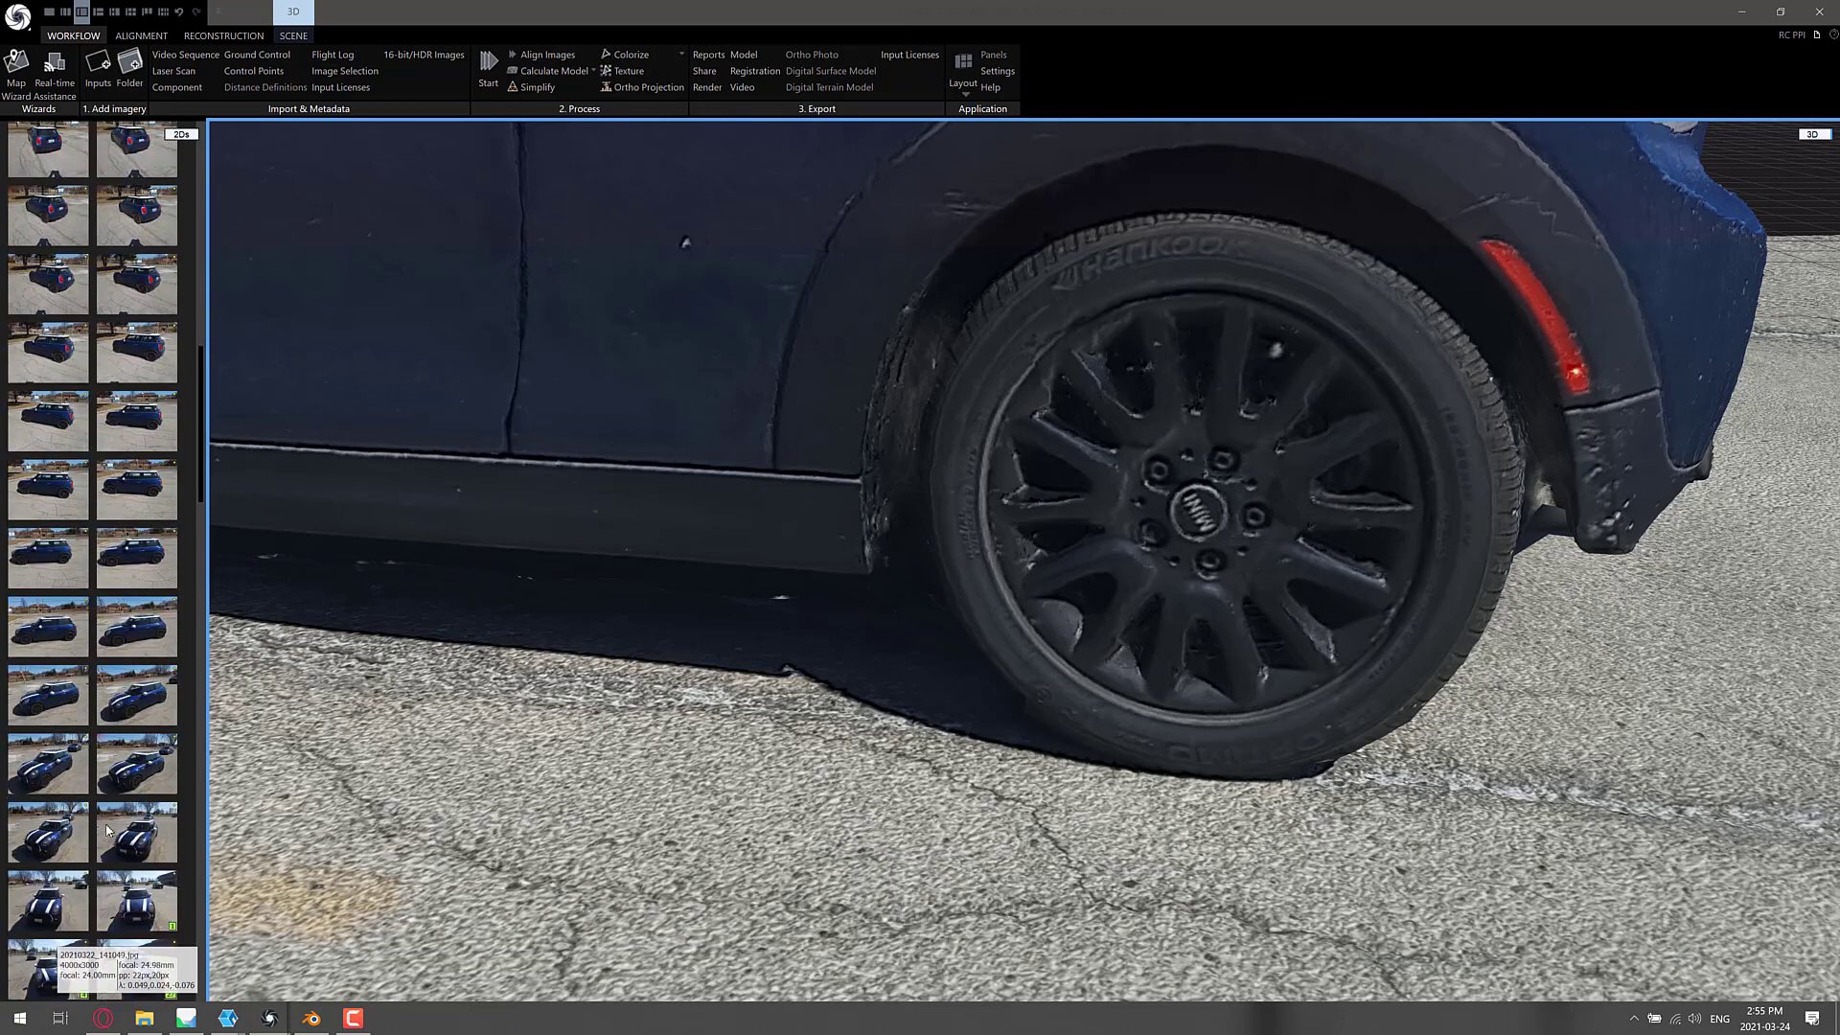
scroll(108, 830, "down", 10)
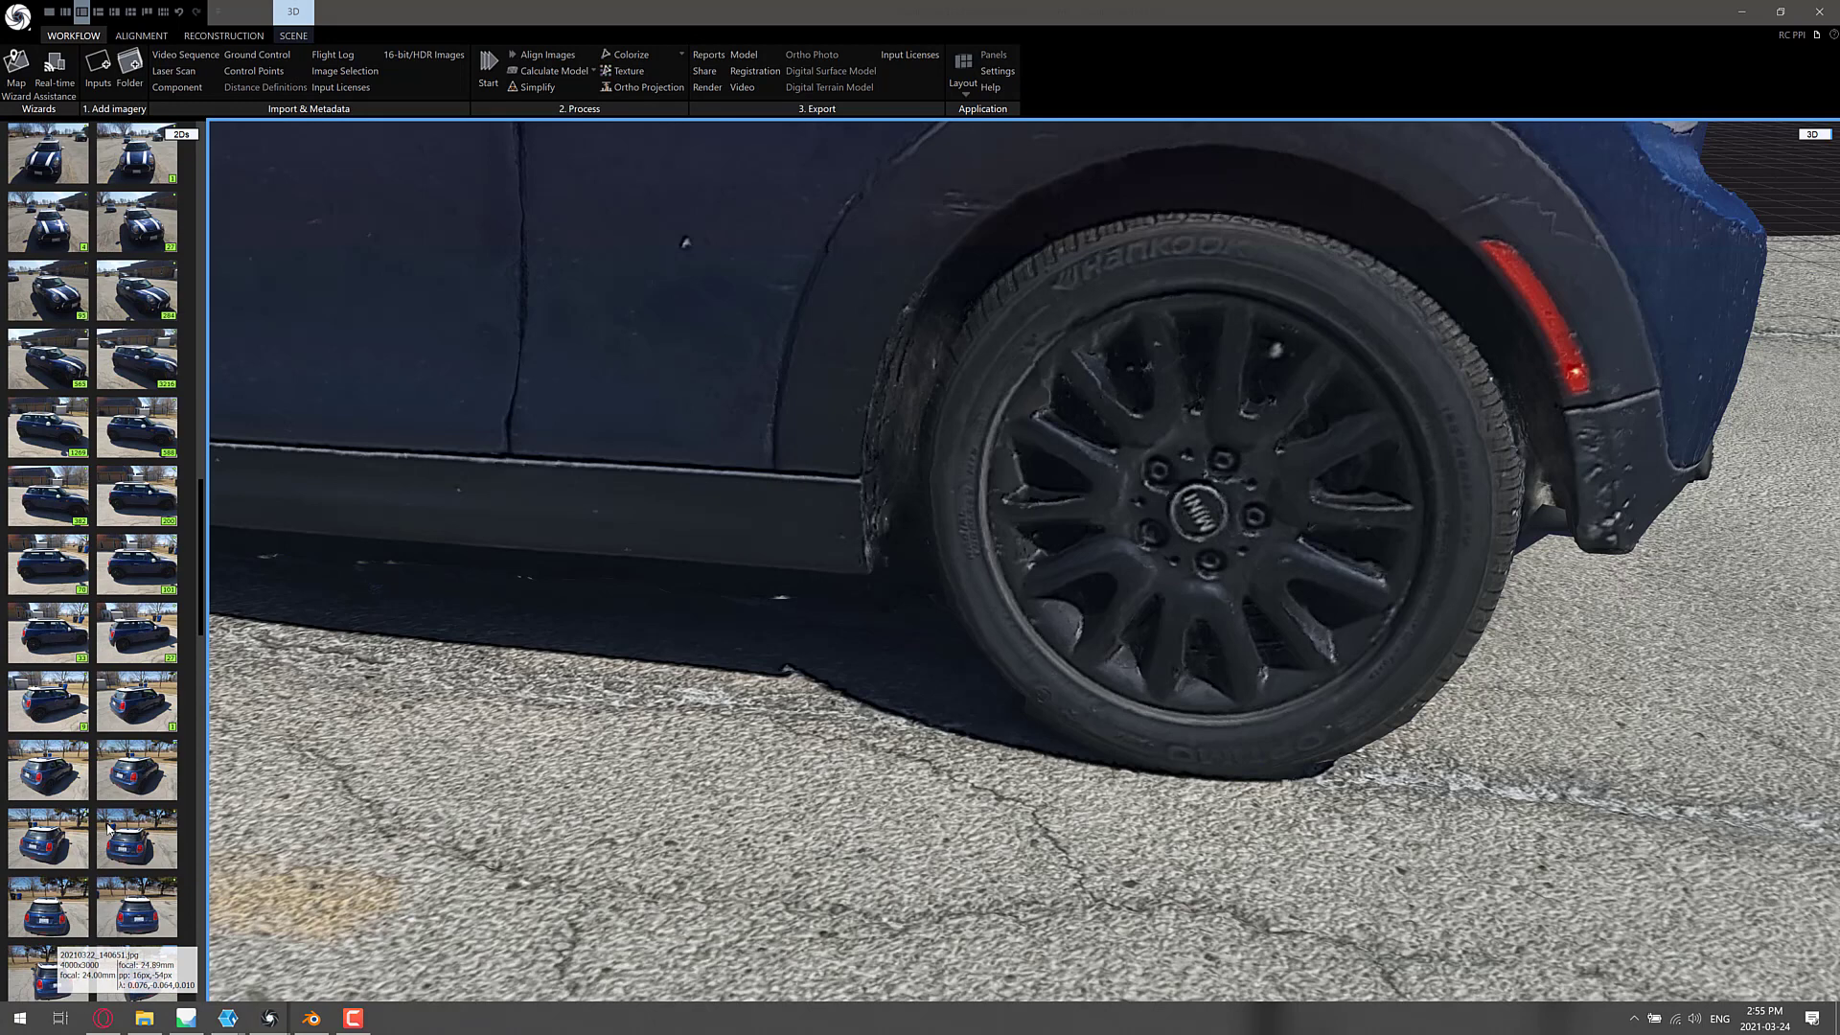
scroll(108, 830, "down", 10)
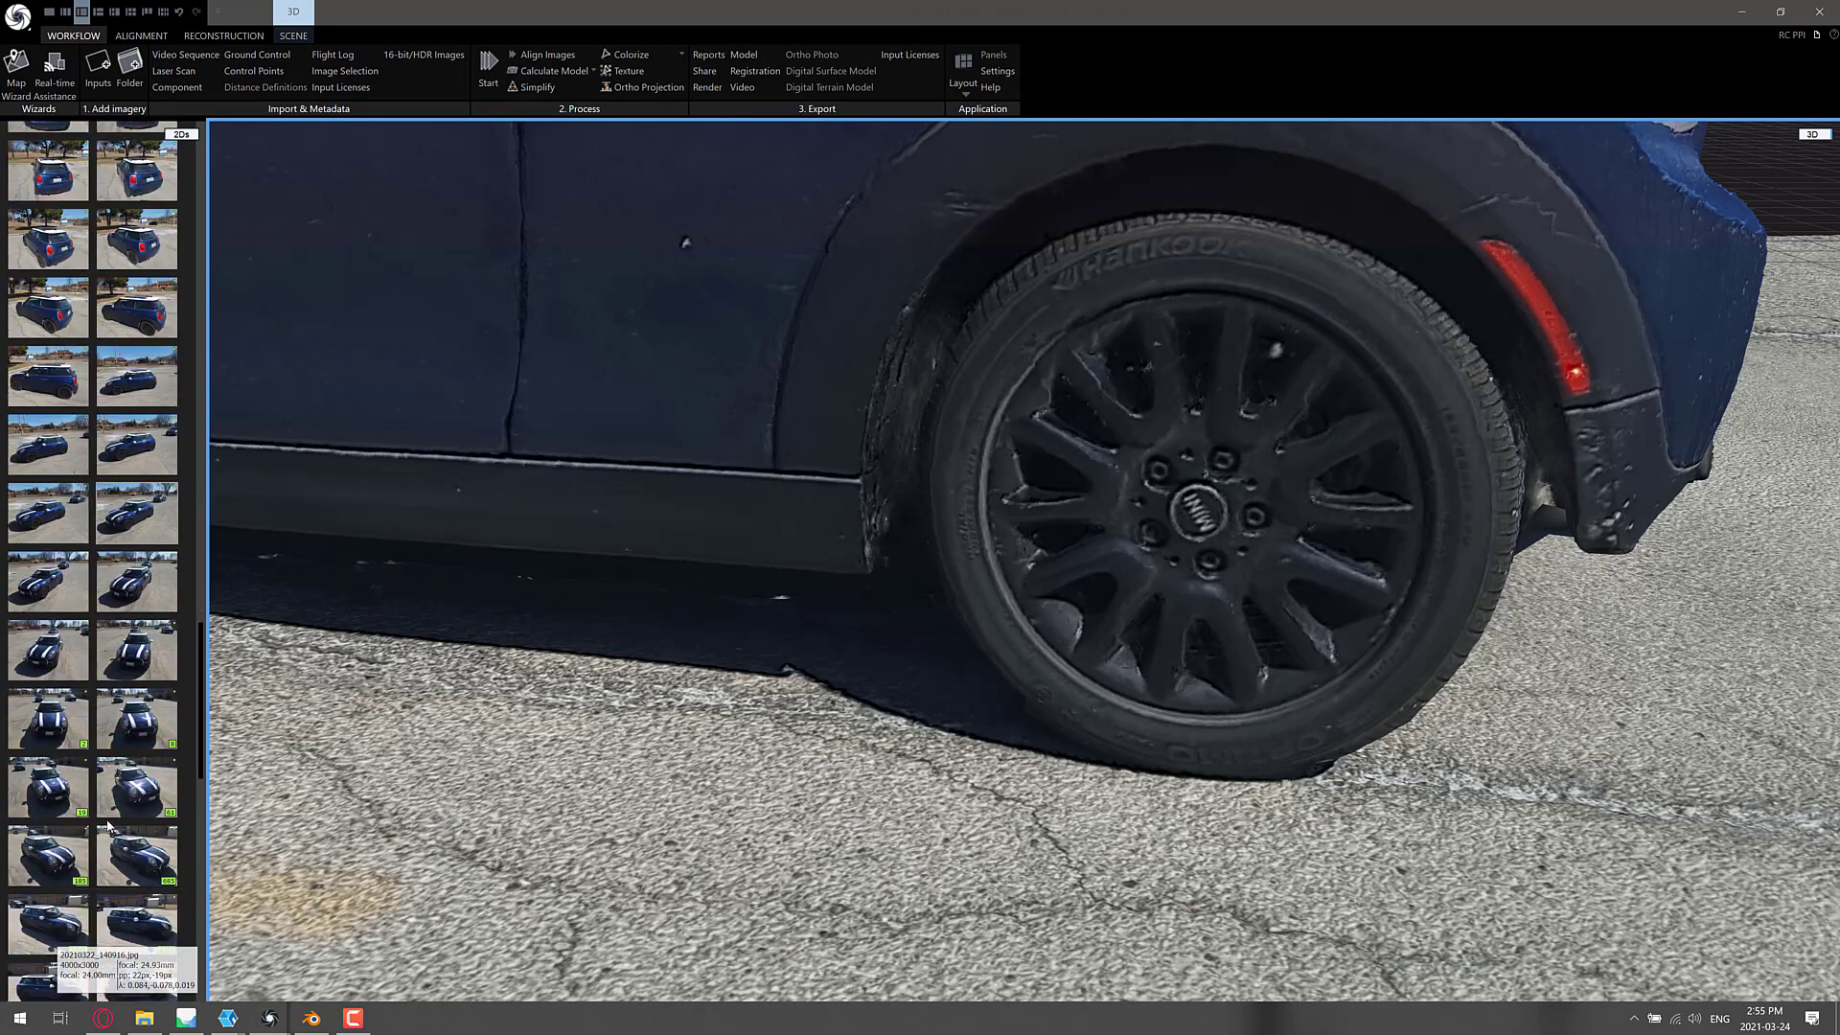
scroll(109, 830, "down", 10)
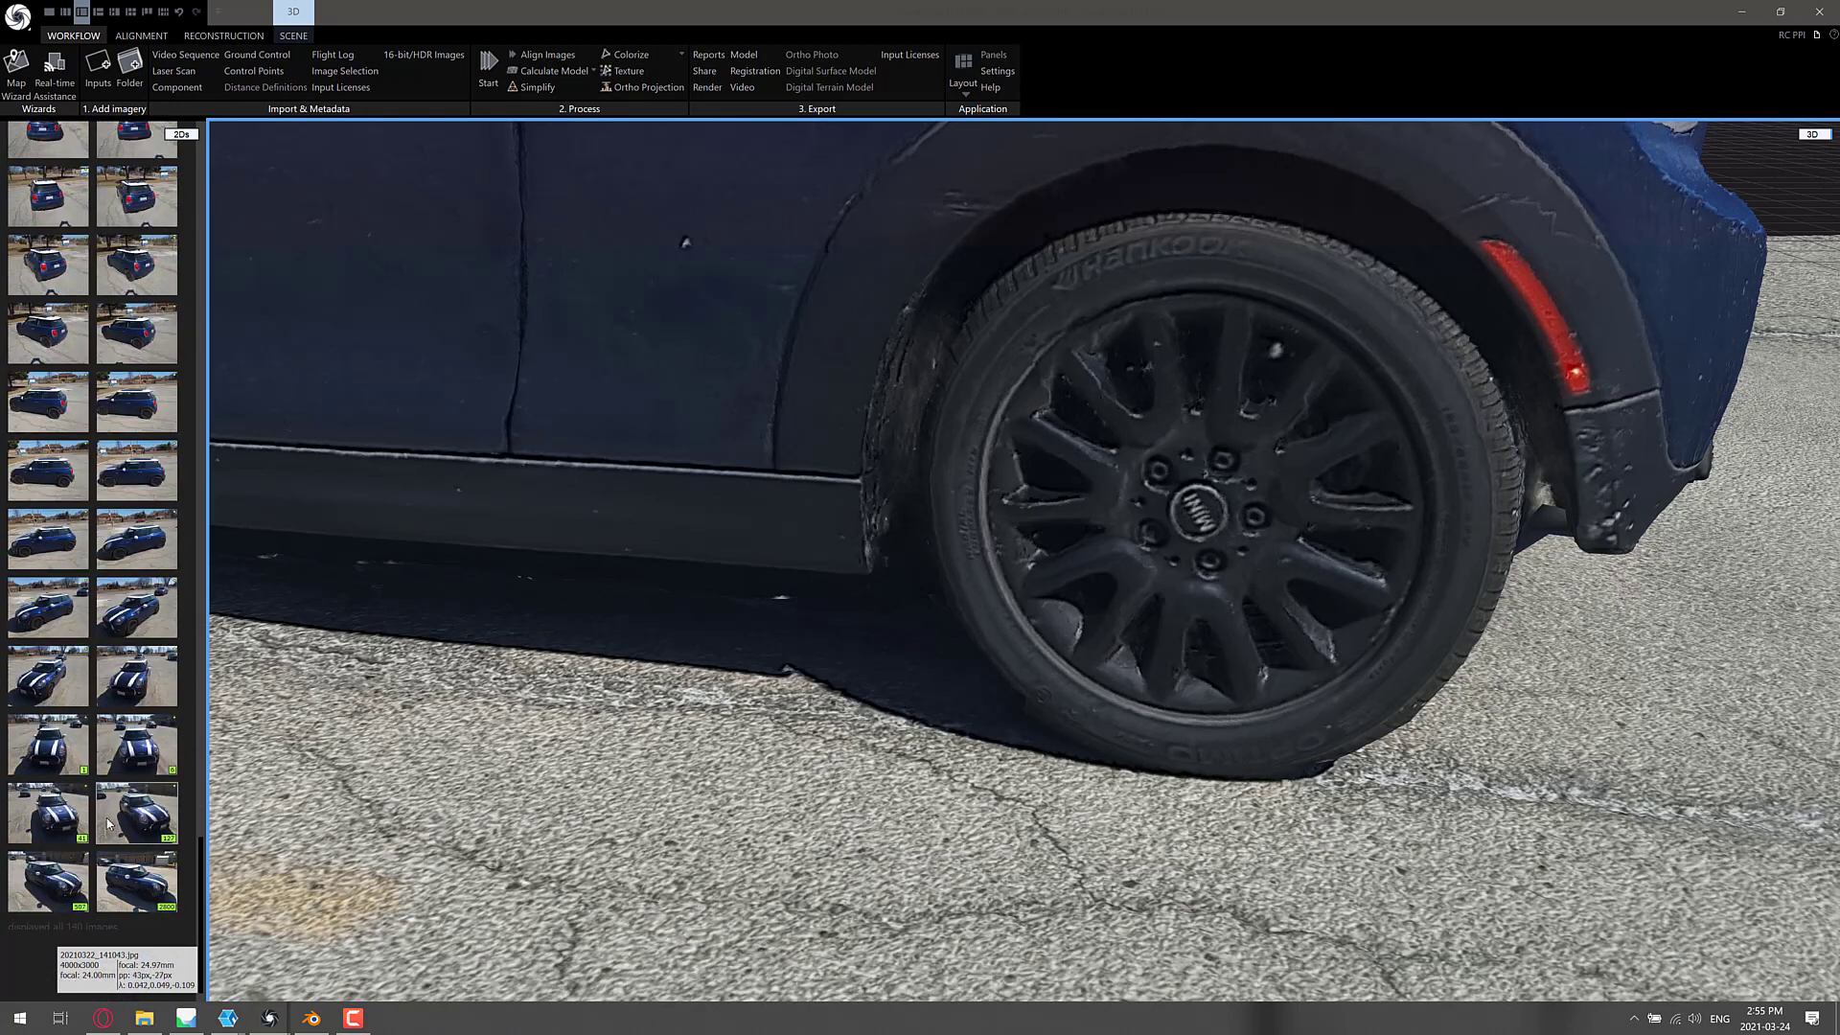
scroll(109, 822, "down", 1)
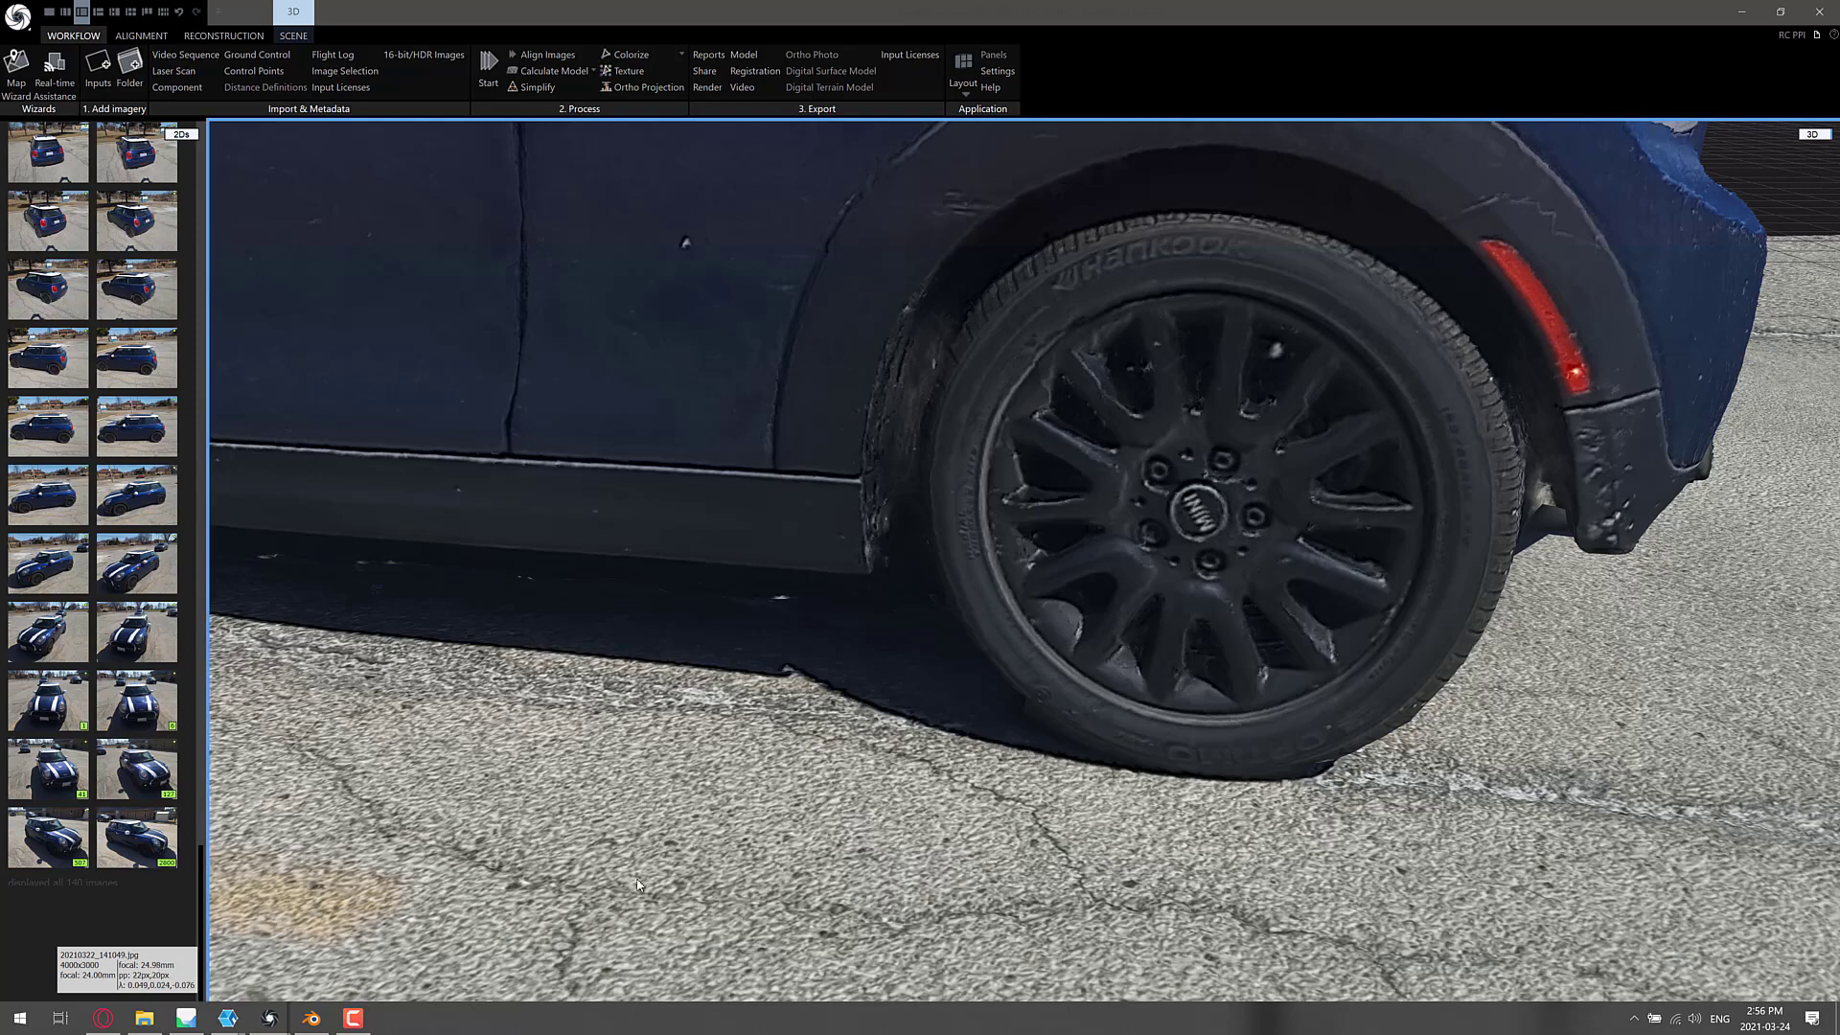
- Inspect the reconstructed car and surrounding pavement from both sides, the rear and above
left_click_drag(402, 825, 1115, 684)
scroll(1388, 576, "down", 5)
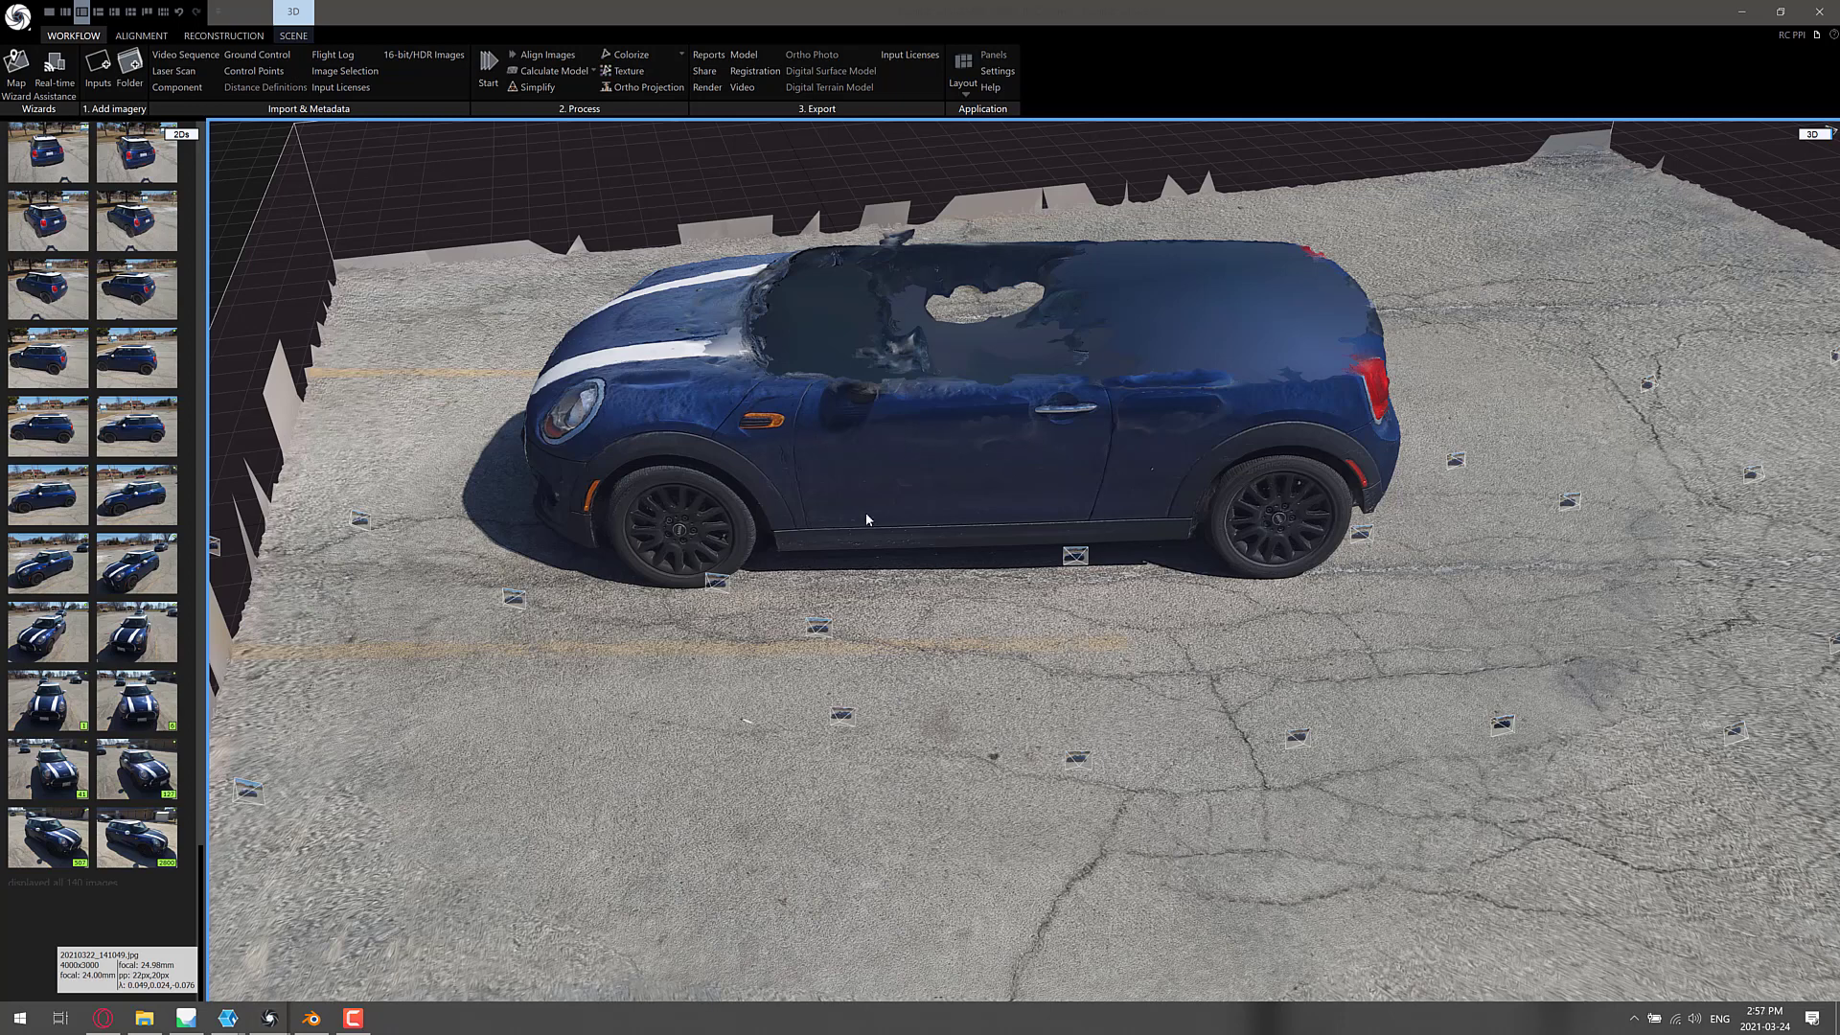
left_click_drag(868, 519, 702, 583)
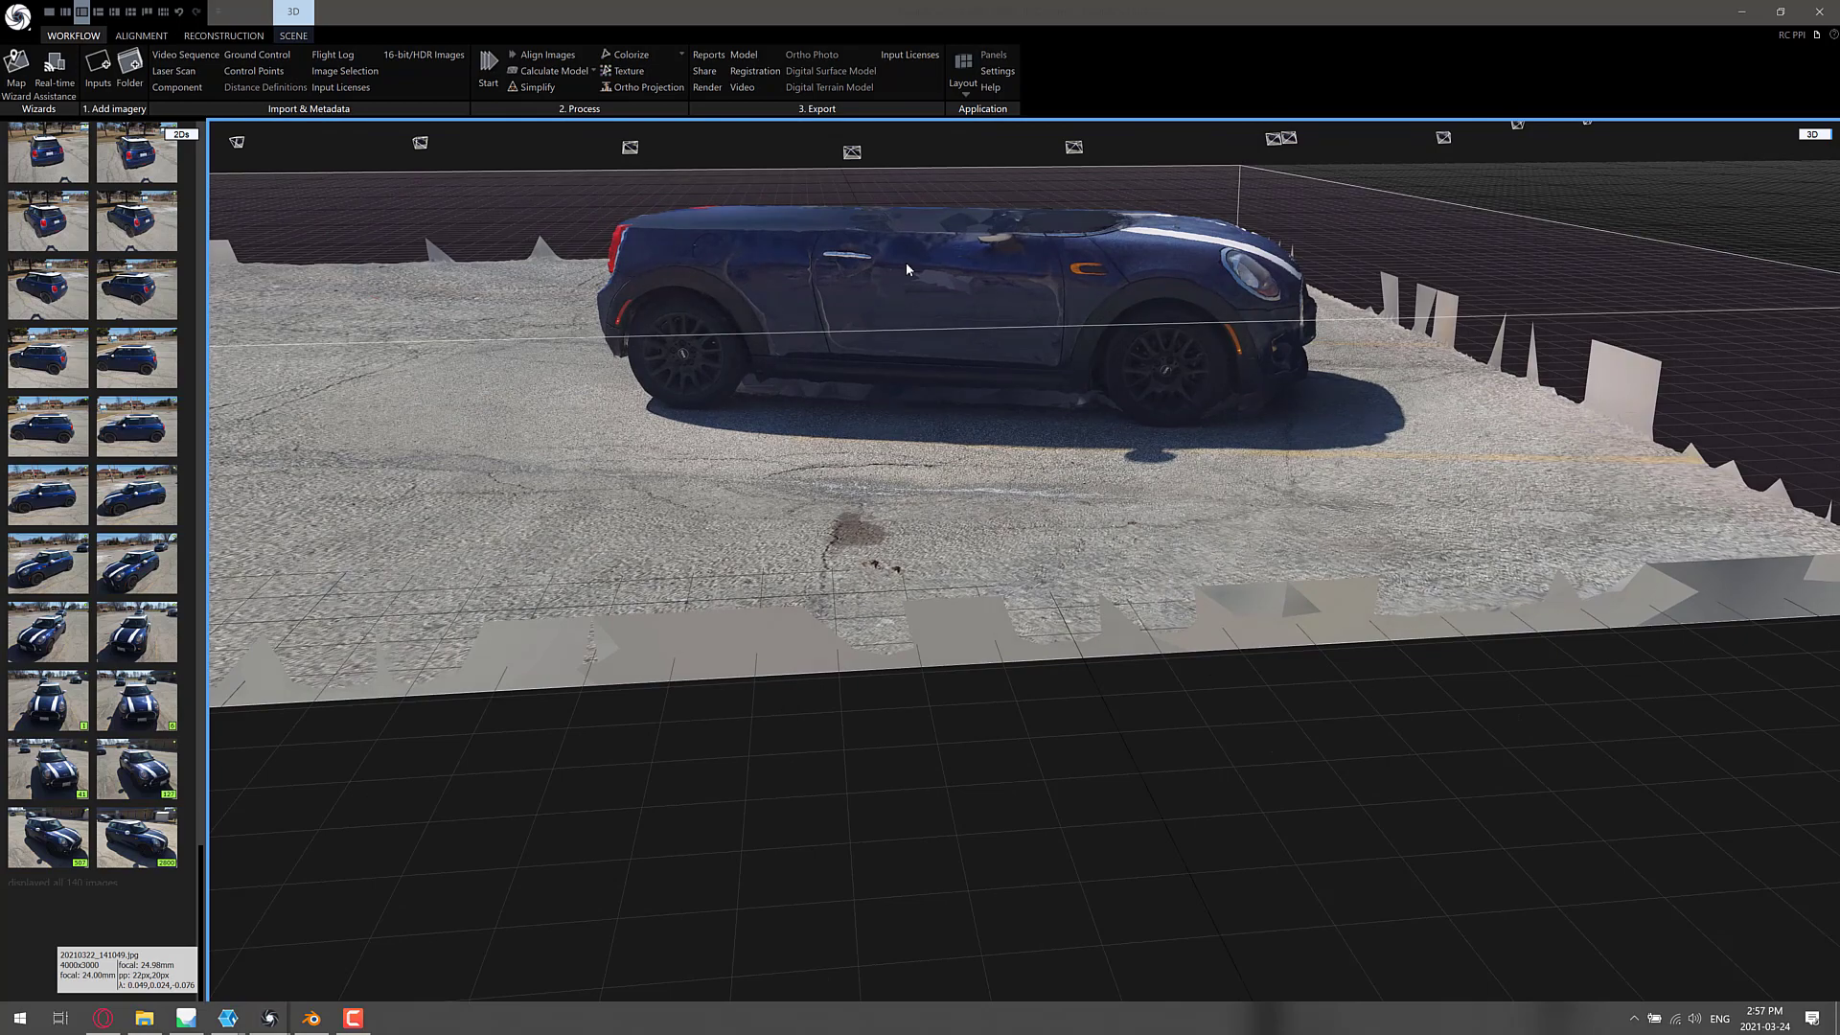
left_click_drag(928, 480, 943, 524)
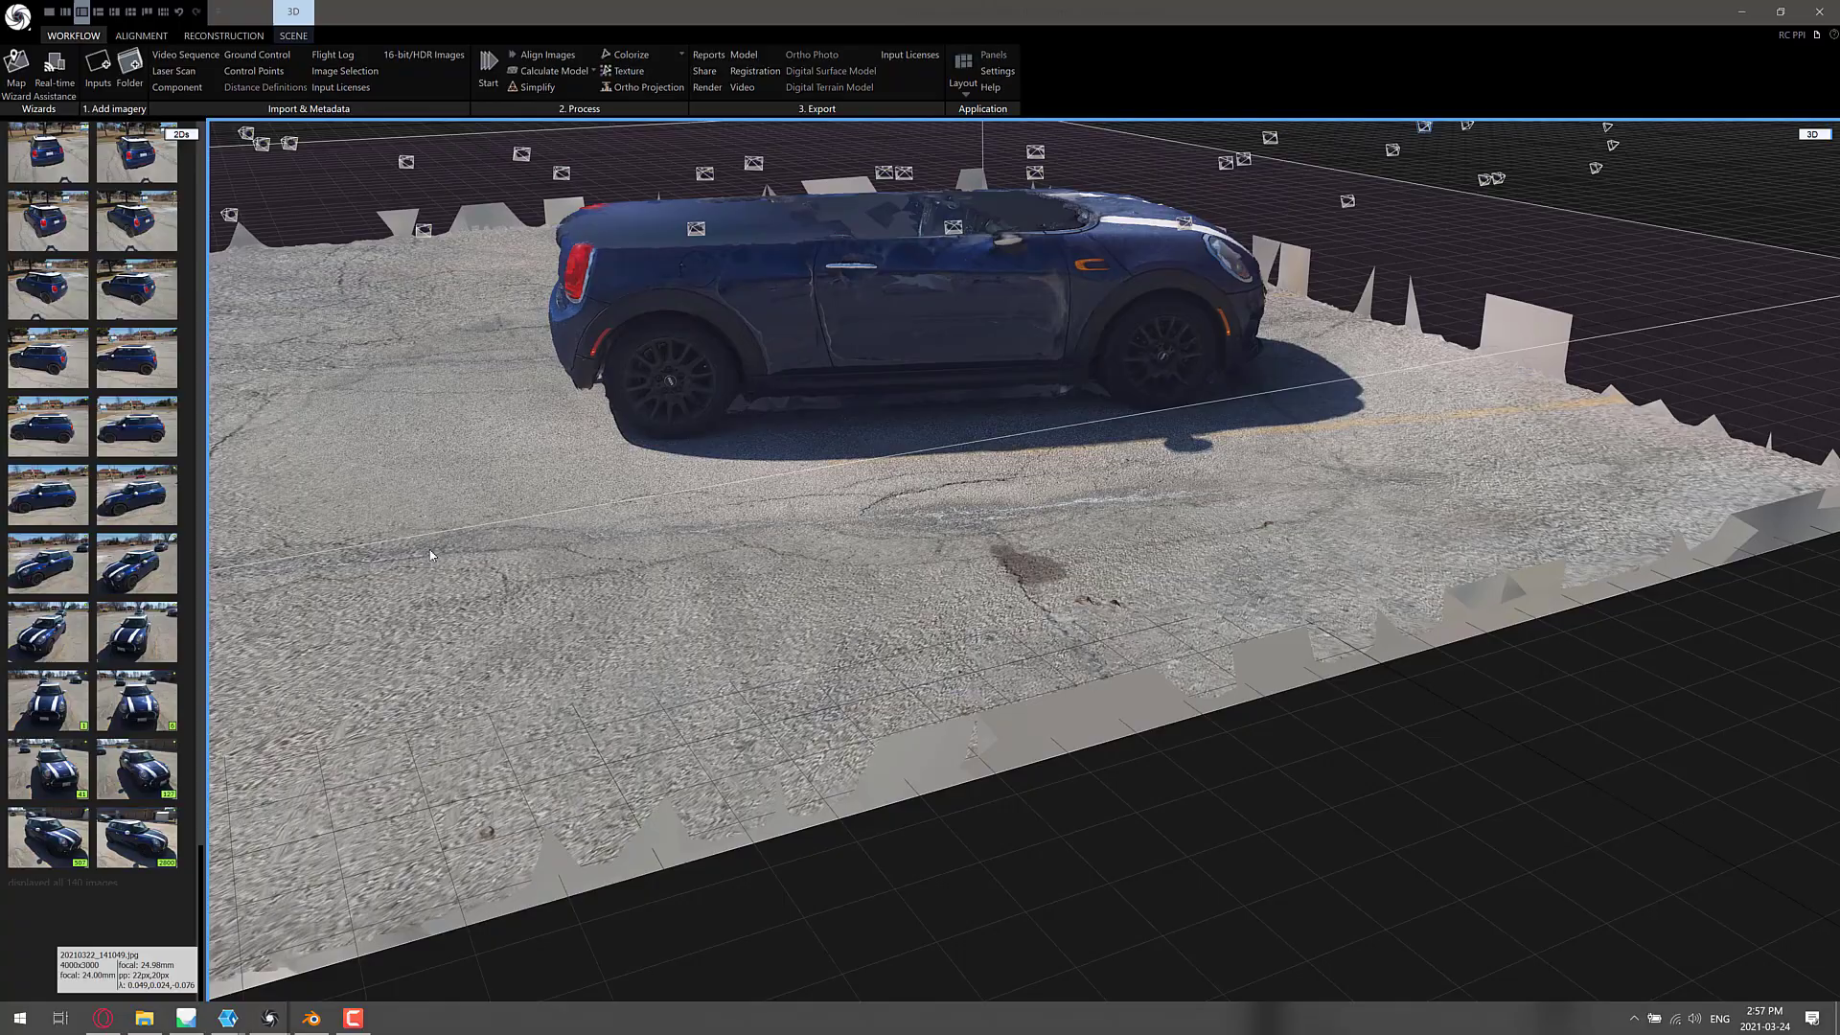
left_click_drag(277, 481, 568, 575)
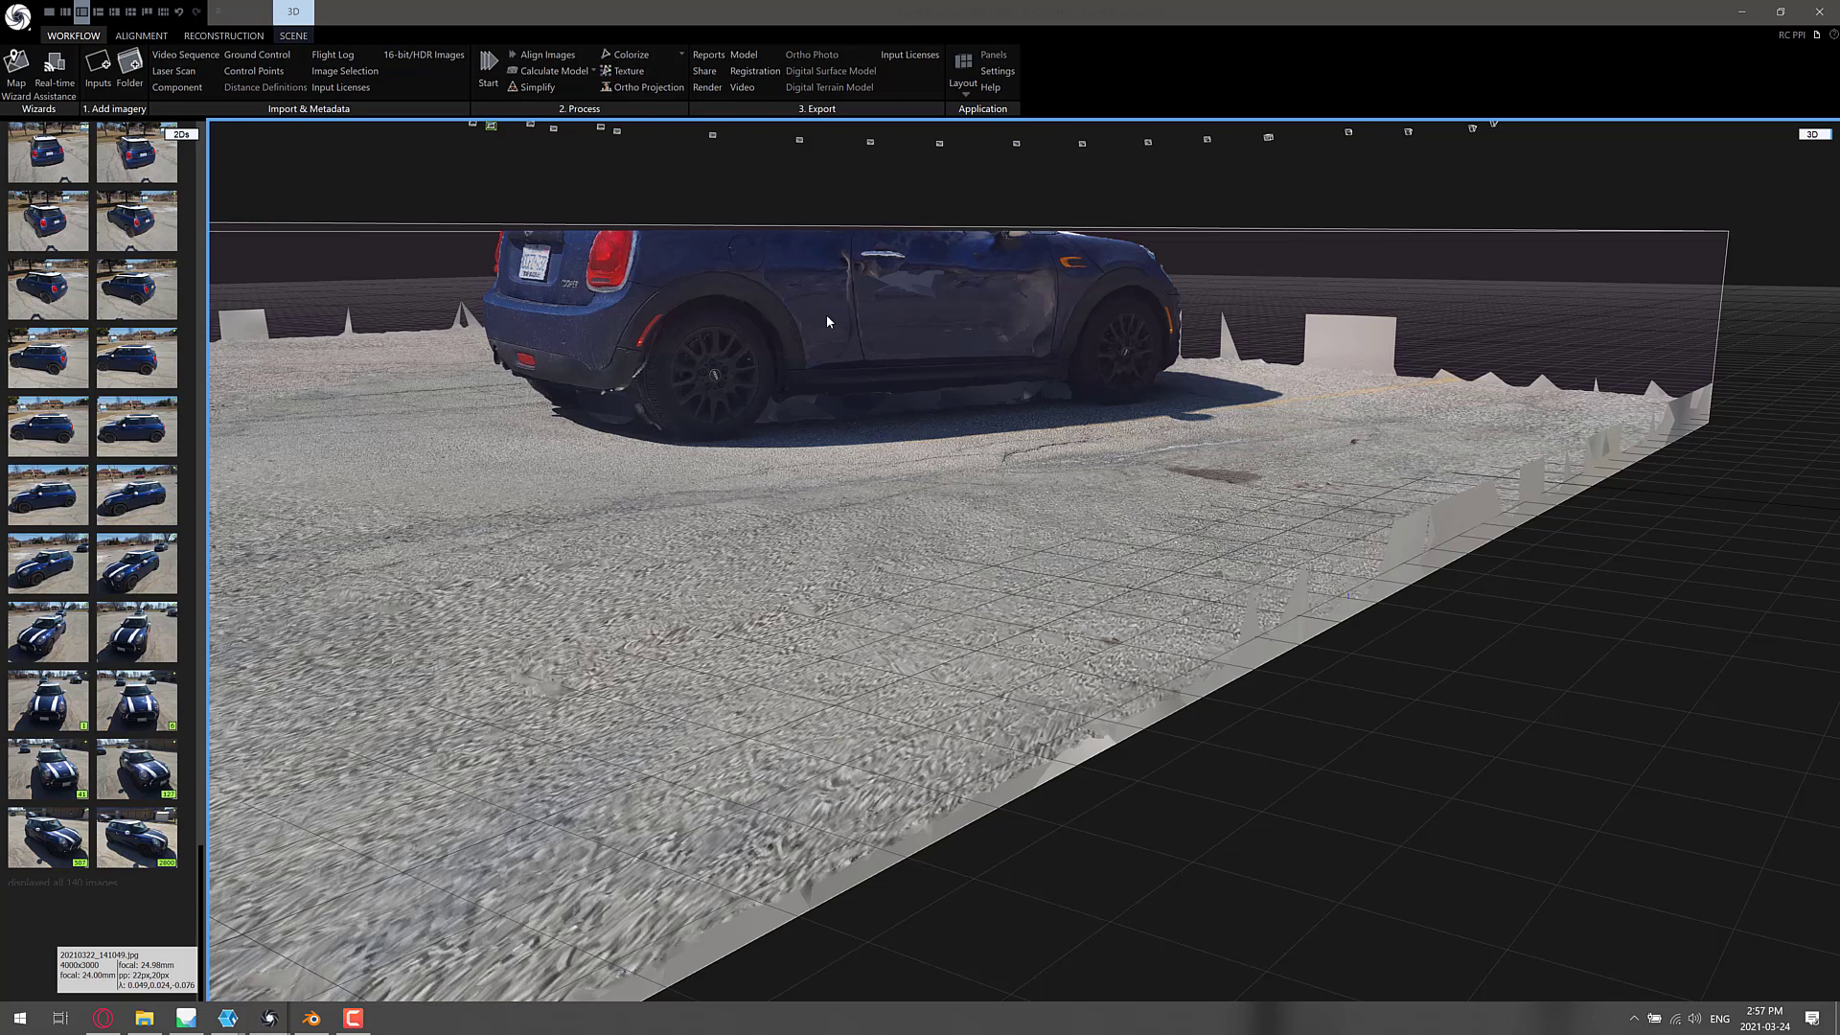
left_click_drag(839, 413, 706, 521)
left_click_drag(674, 602, 723, 617)
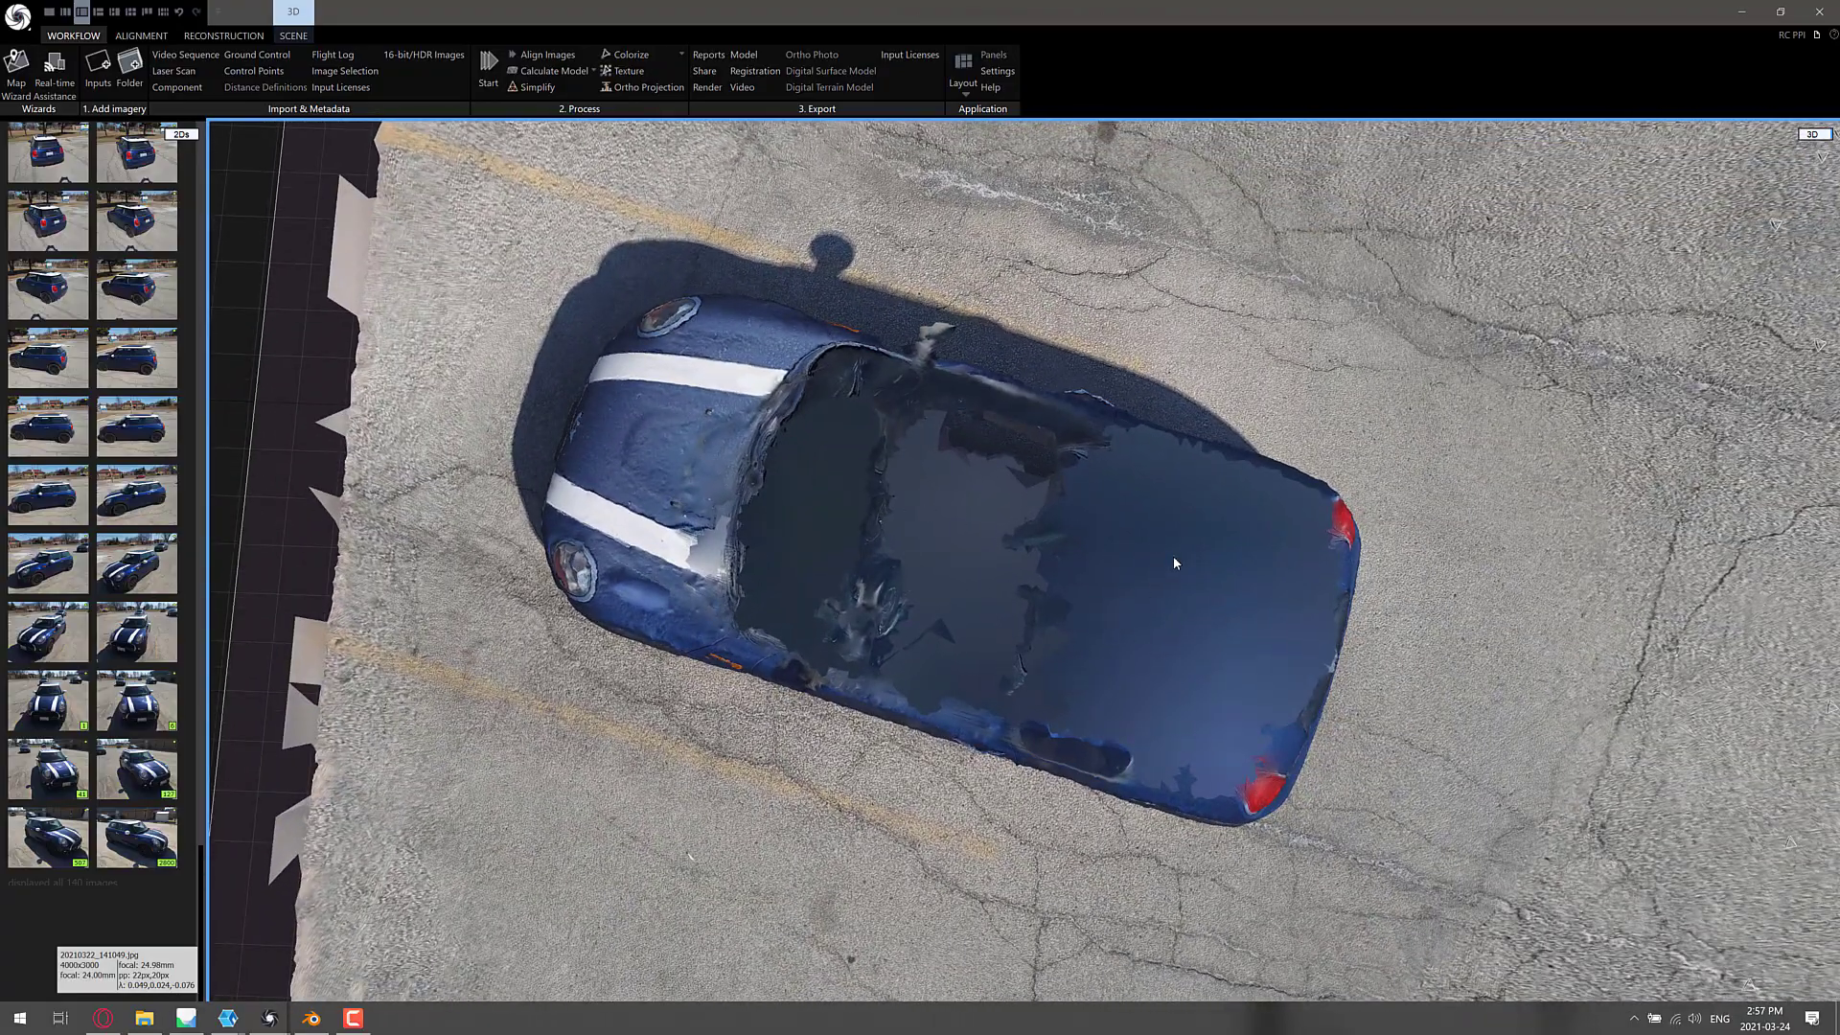
left_click_drag(1175, 564, 915, 538)
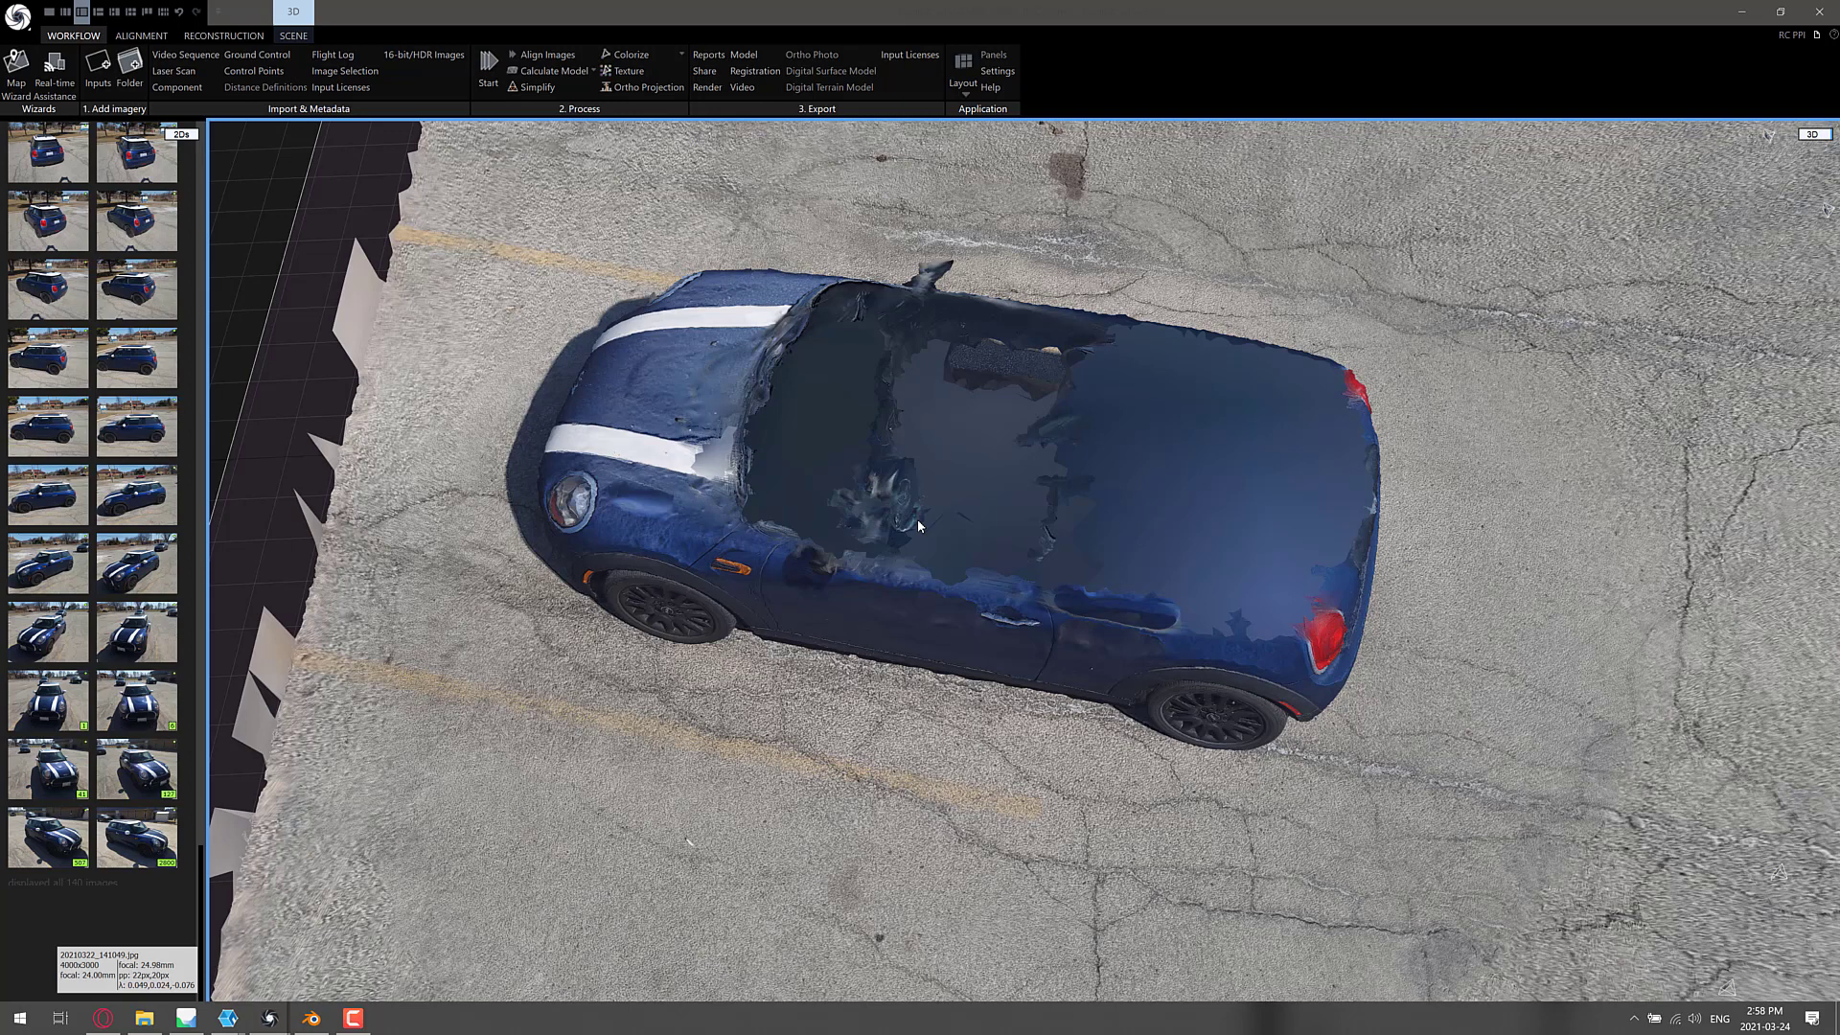
- Browse the source photo list back to its beginning and down through the car shots again
scroll(102, 500, "up", 10)
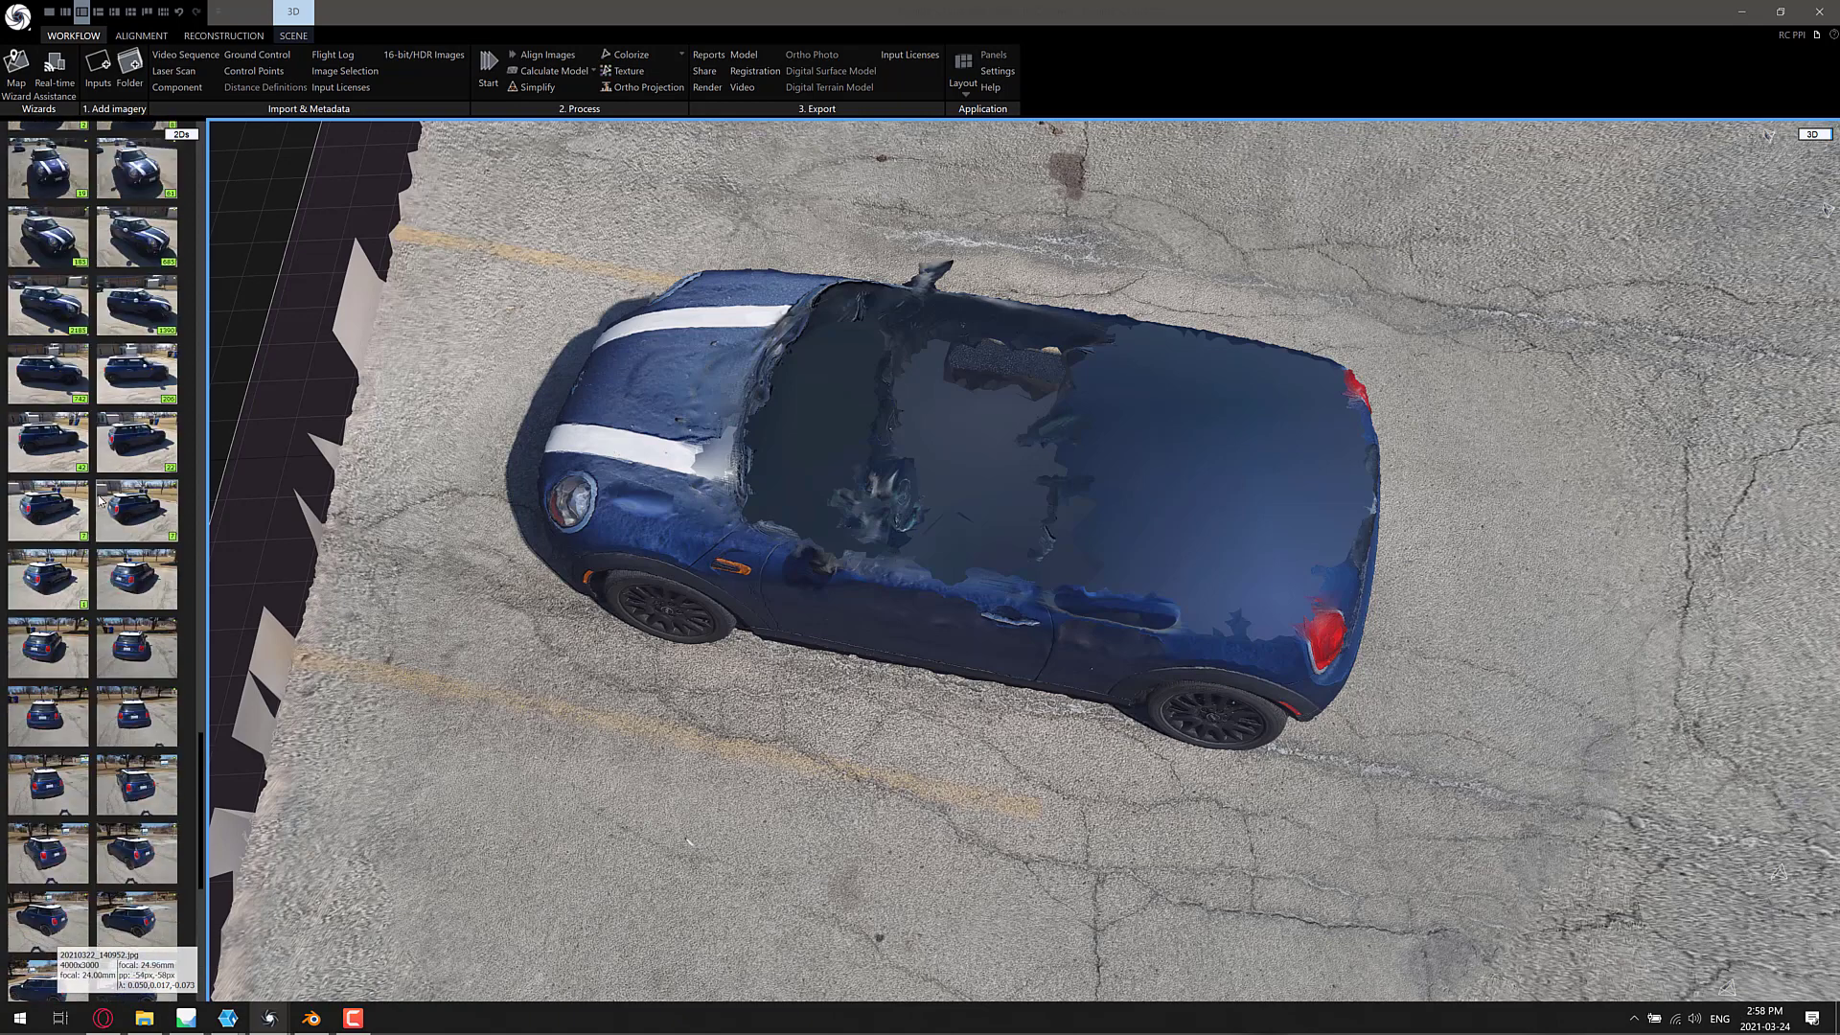
scroll(102, 500, "up", 15)
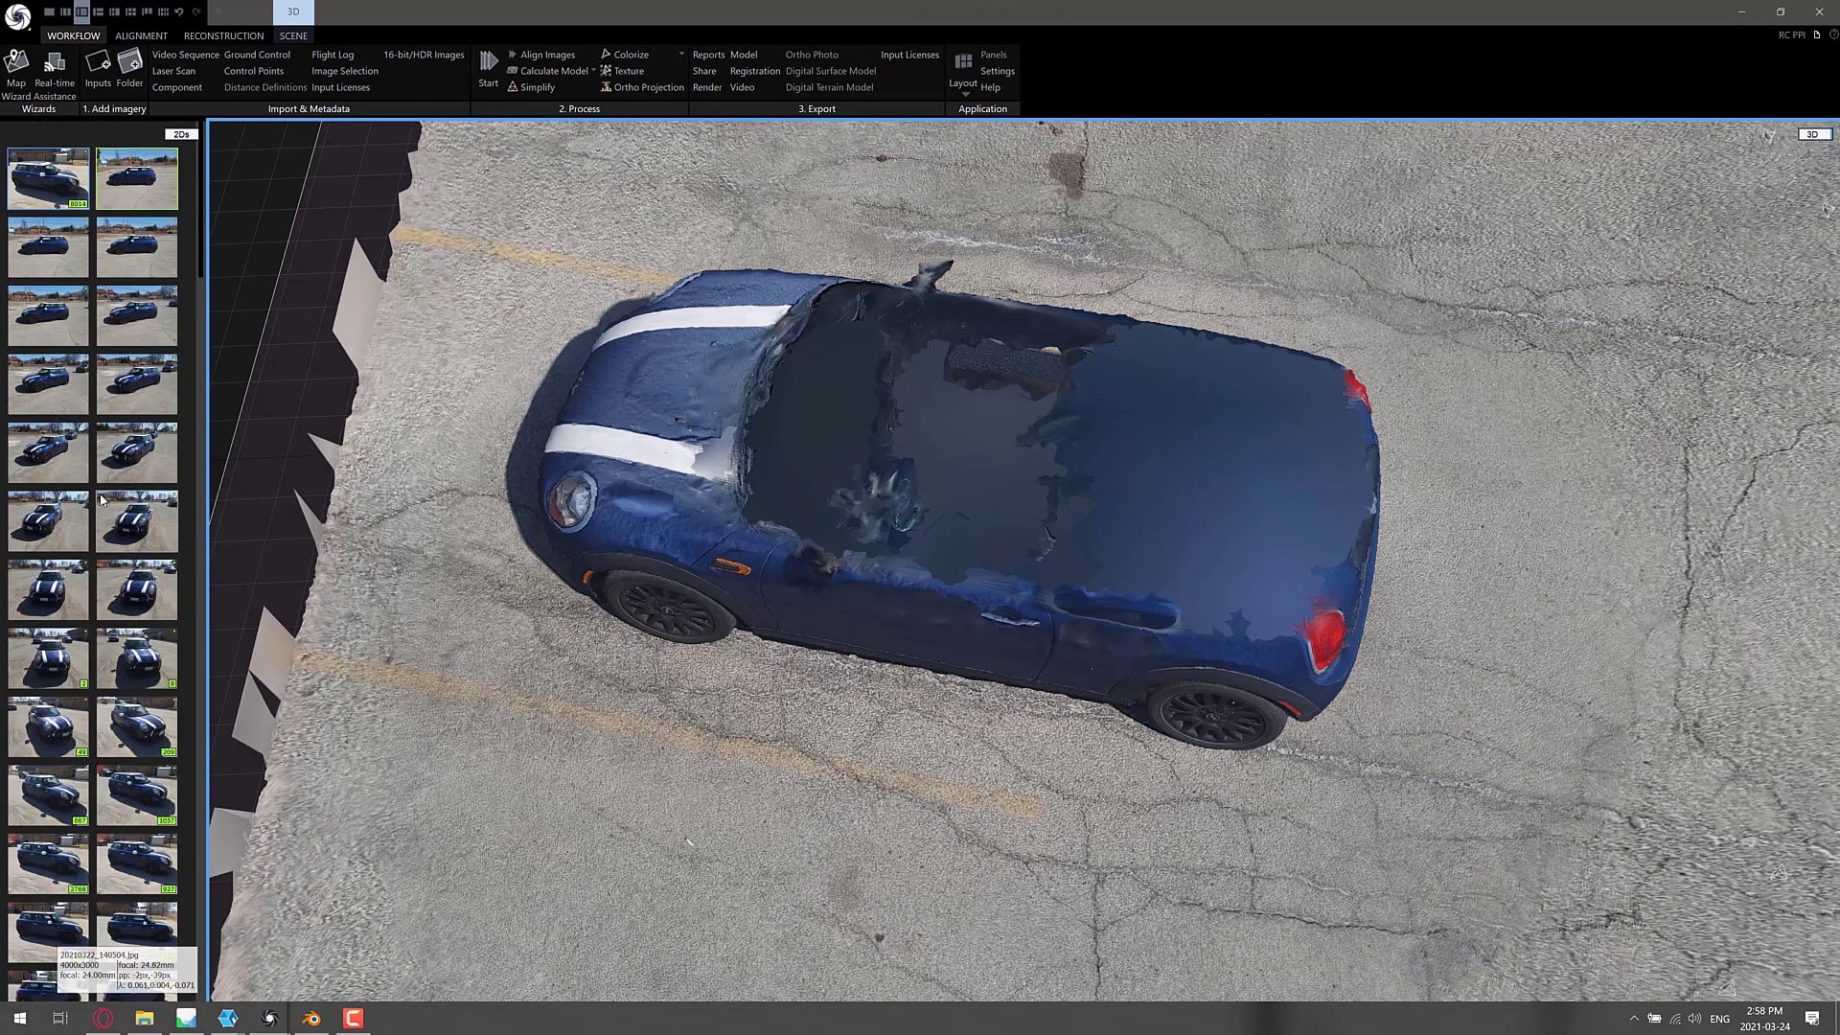
scroll(75, 570, "down", 10)
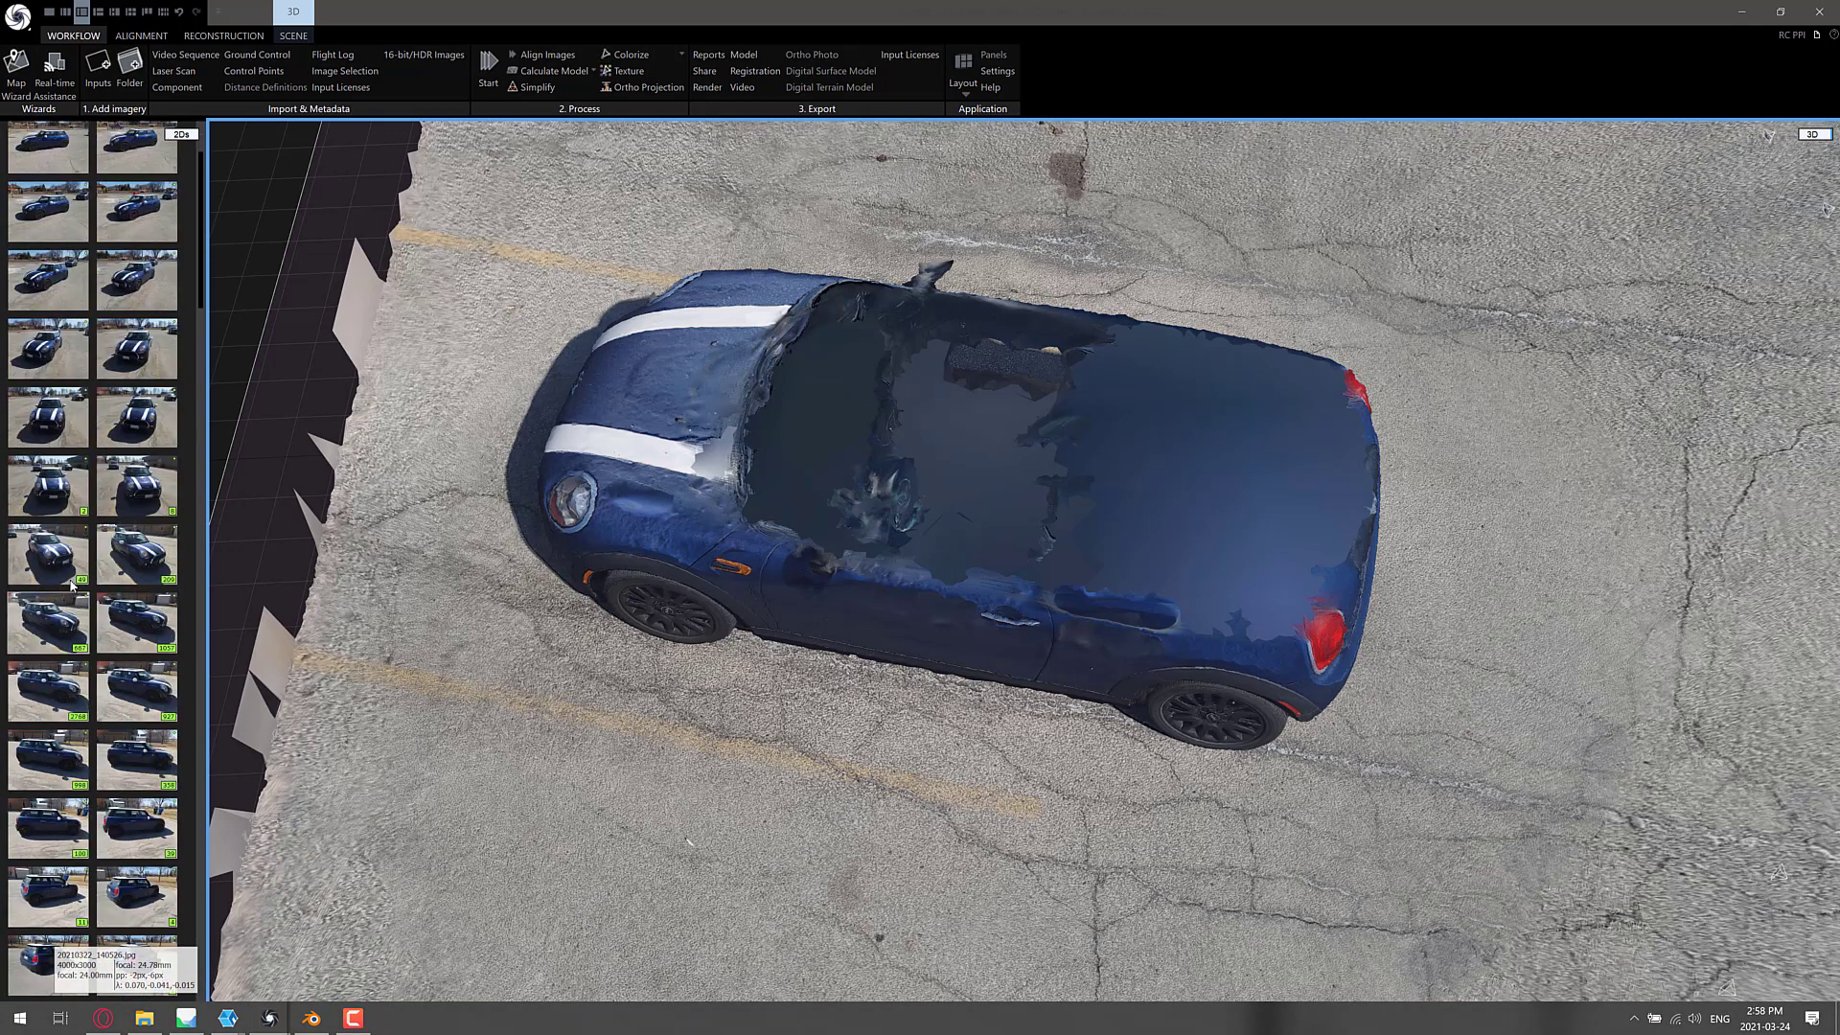
scroll(75, 570, "down", 10)
- Inspect the car's wheels and side panels up close, then view the roof and windows from above
left_click_drag(990, 858, 975, 799)
scroll(1276, 685, "up", 8)
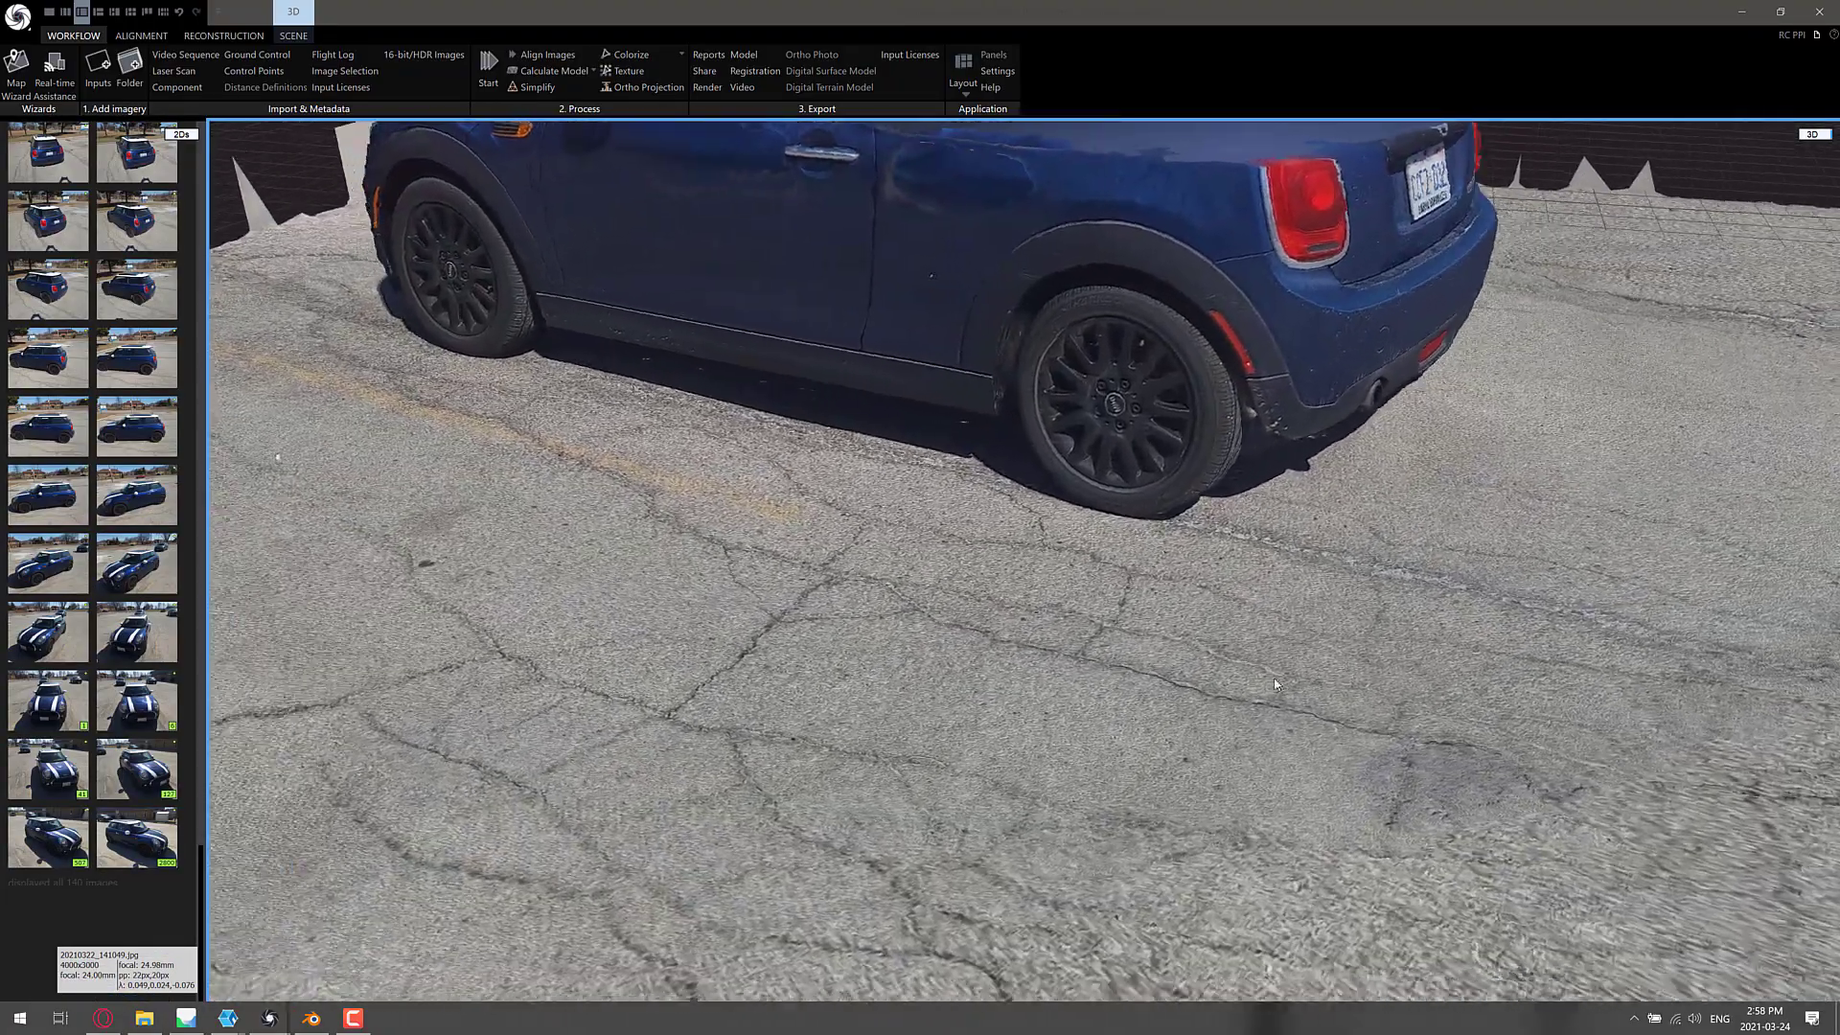
left_click_drag(1276, 685, 1271, 372)
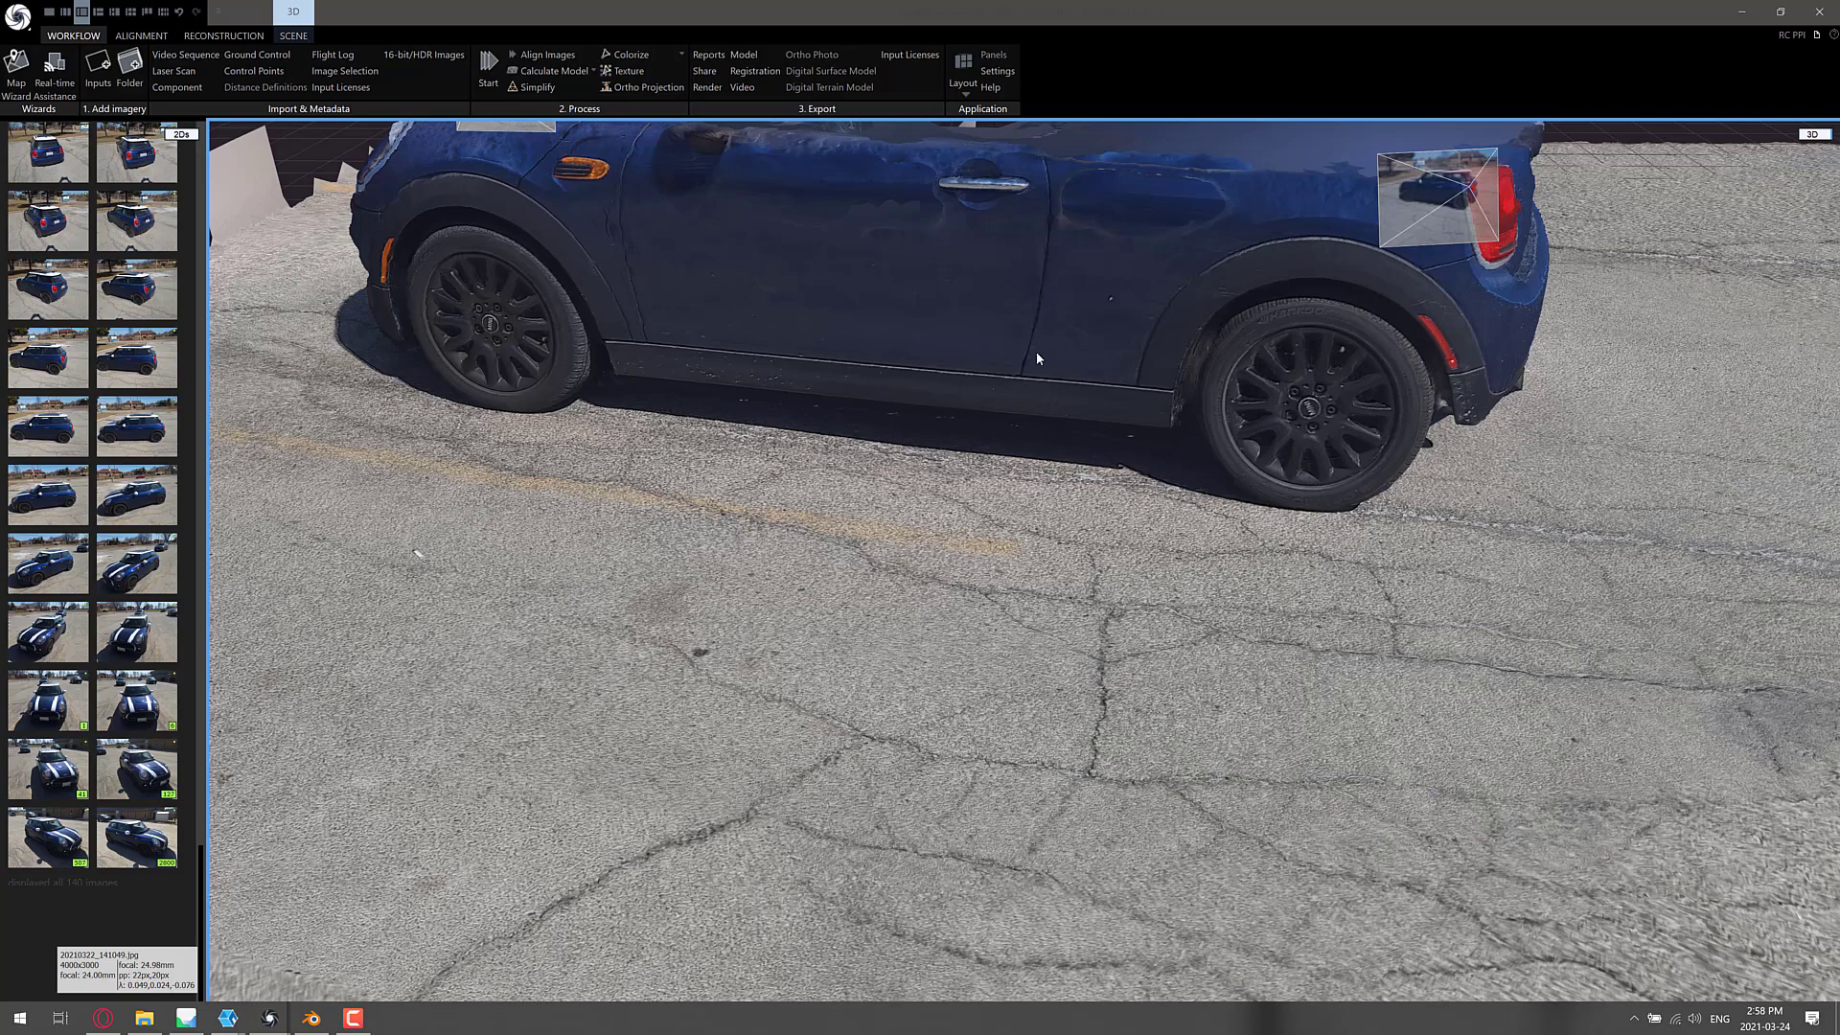
left_click_drag(1037, 350, 1027, 405)
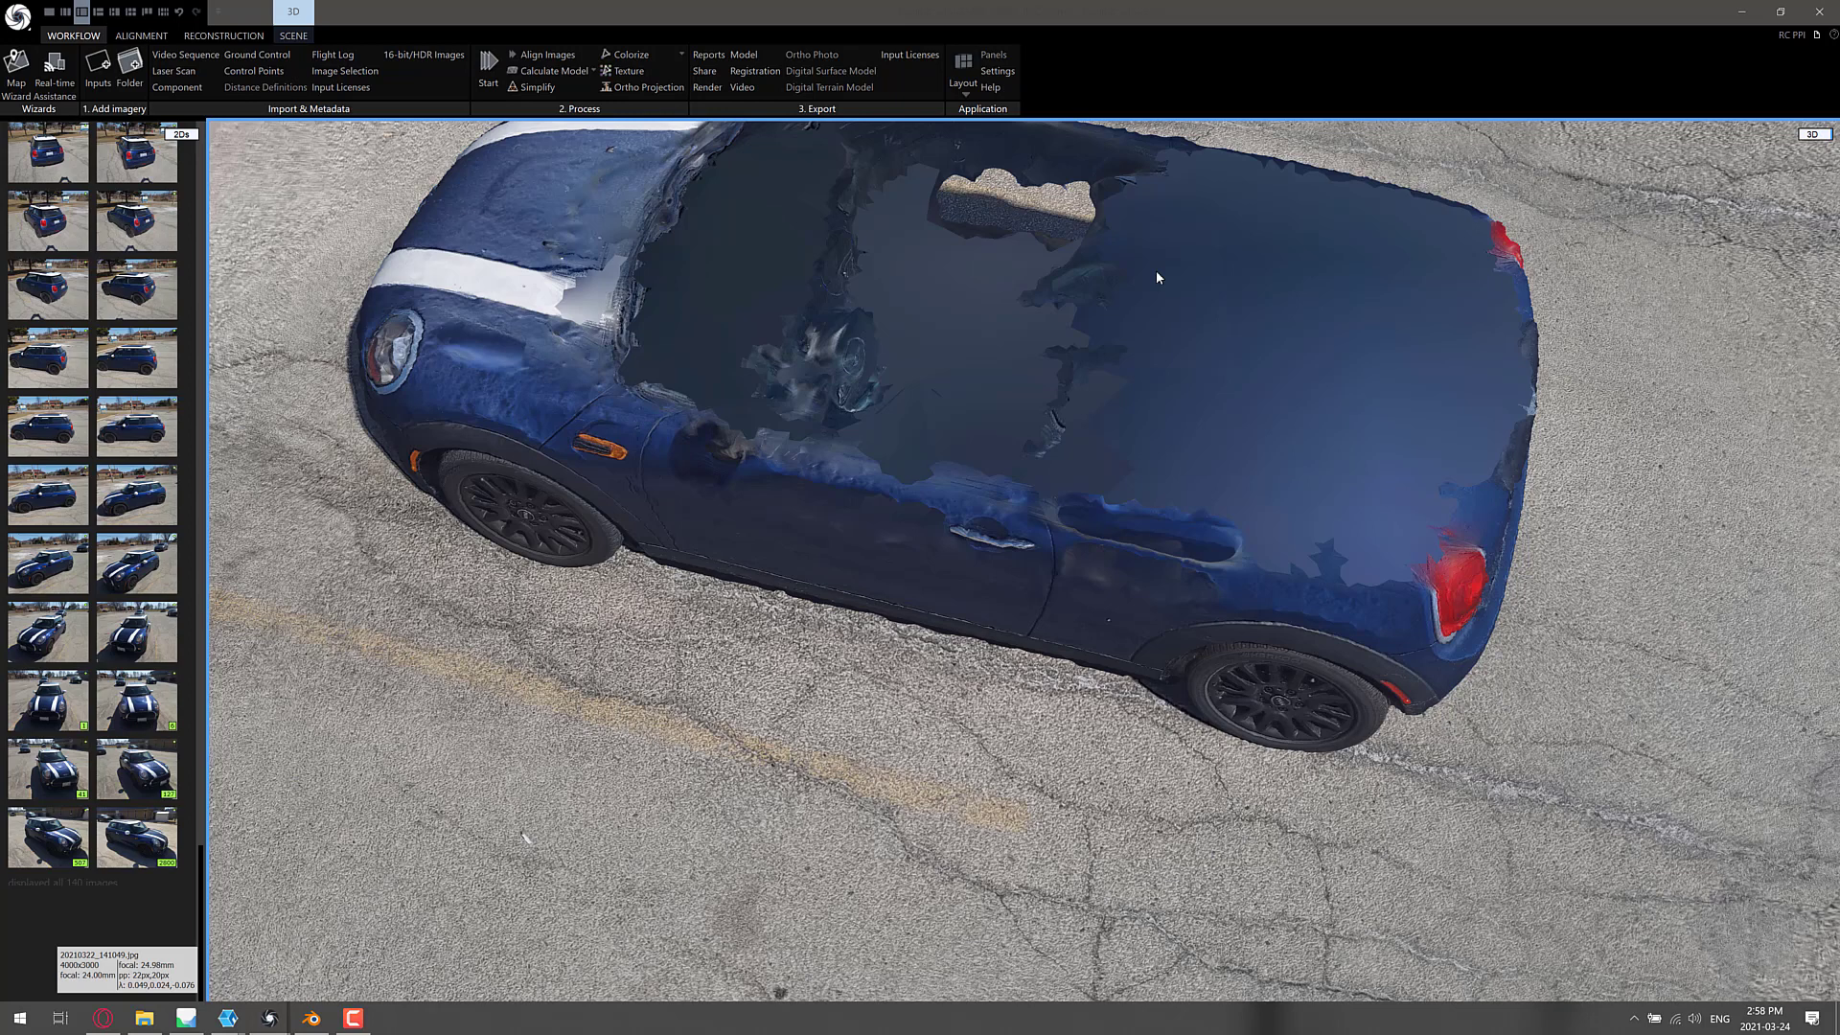
- Switch to the Opera browser window containing the article on Epic Games acquiring Capturing Reality
key("alt+Tab")
key("alt+Tab")
key("alt+Tab")
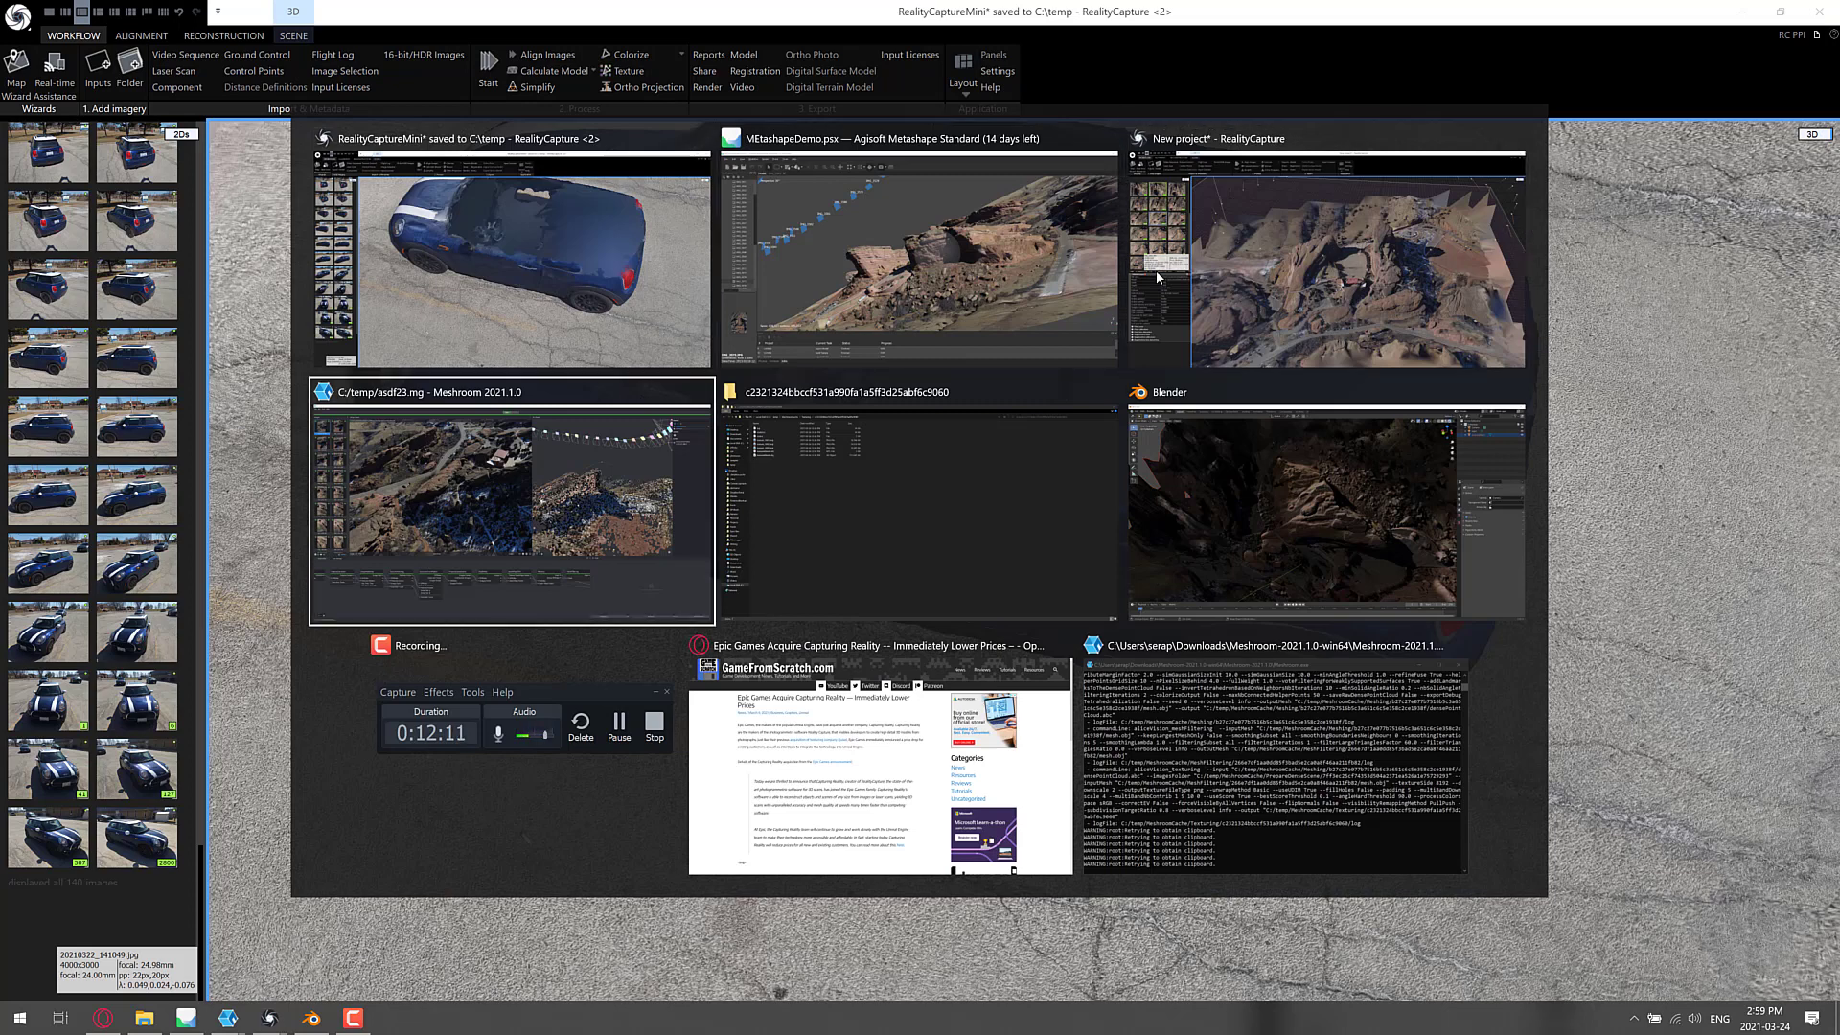
key("alt+Tab")
key("alt+Tab")
key("alt+Tab")
key("alt+Tab")
key("alt+Tab")
key("alt+Tab")
key("alt+Tab")
key("alt+Tab")
key("alt+Tab")
key("alt+Tab")
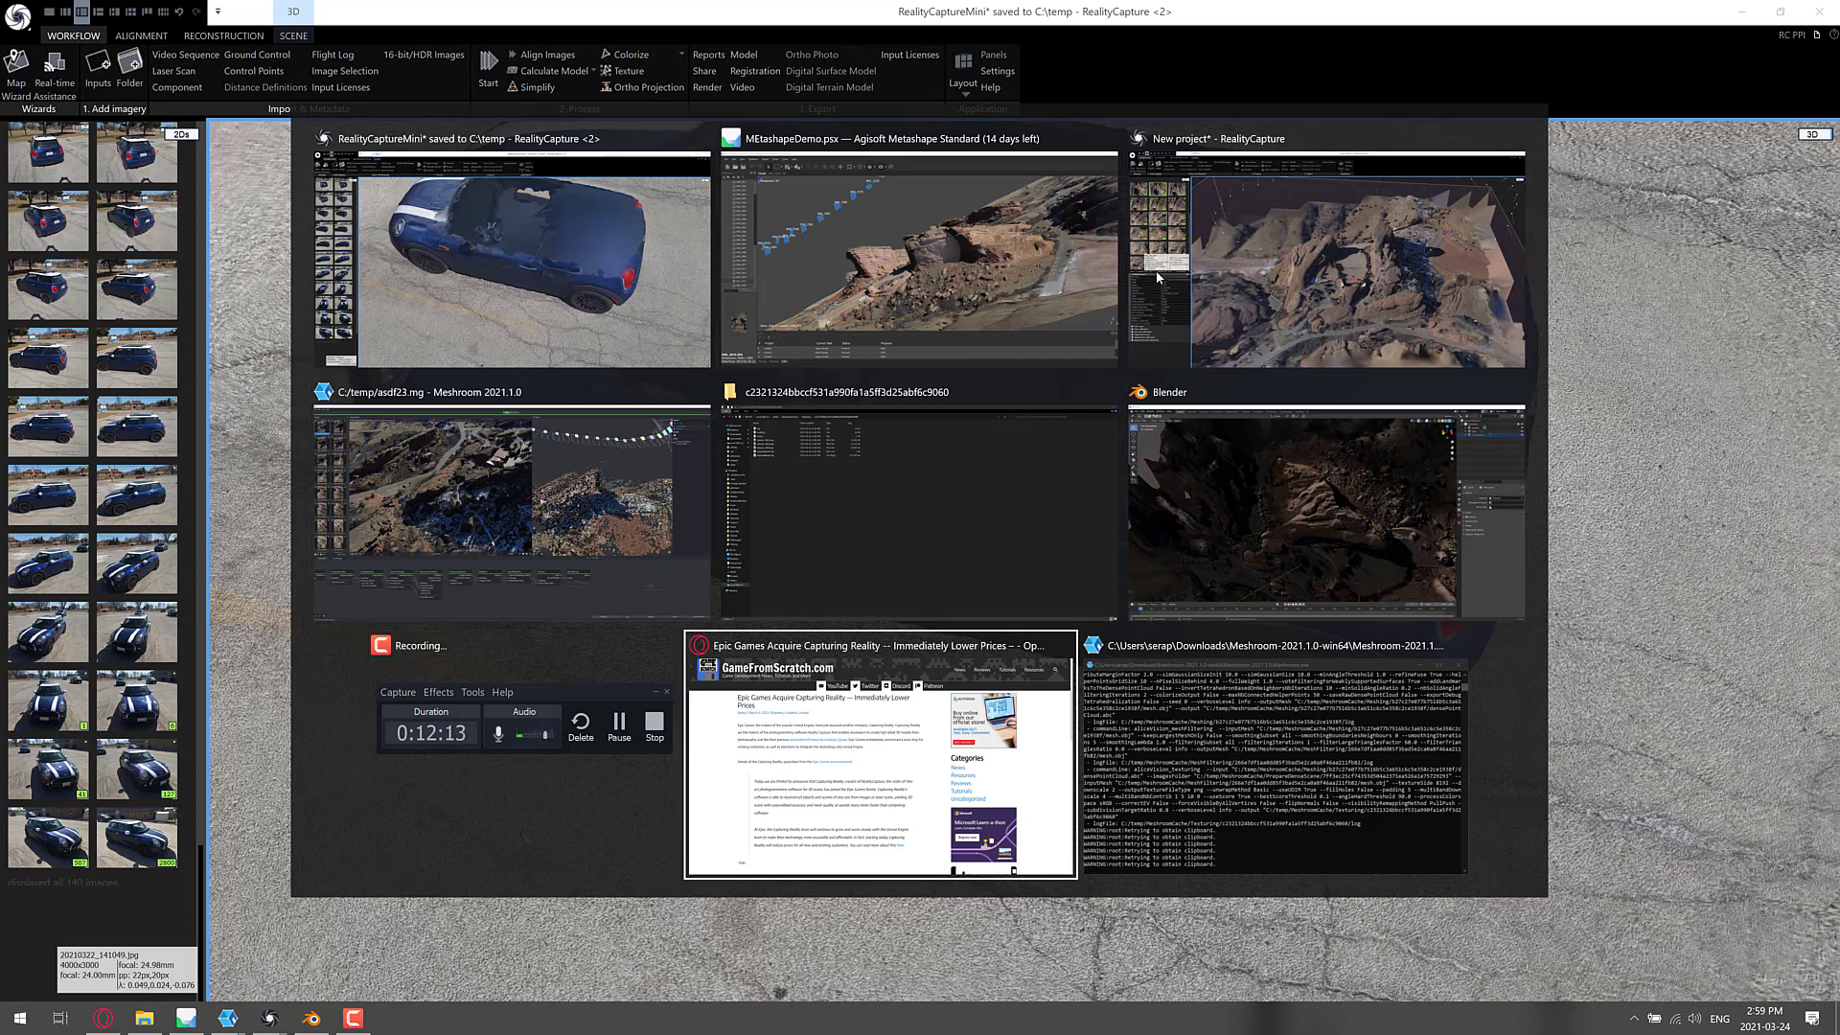
key("alt+Tab")
key("alt+Tab")
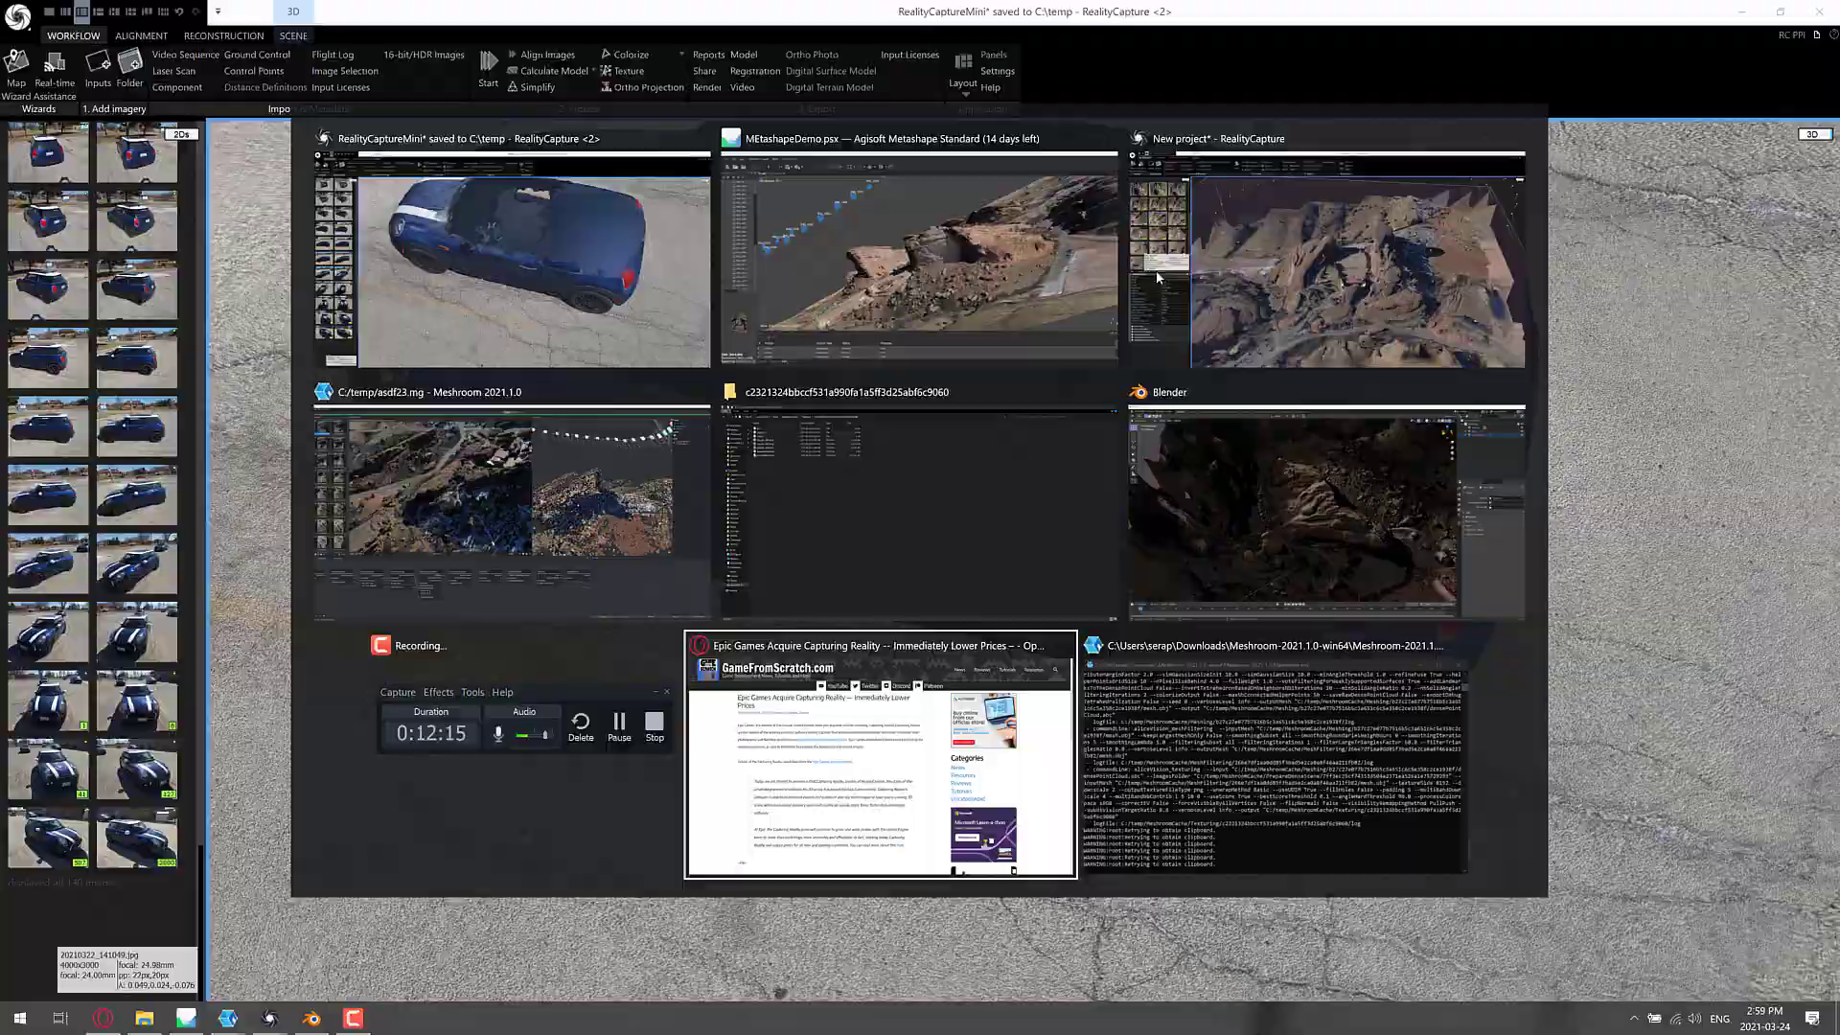
- Show the AliceVision Meshroom web page and look through its download section and tutorials
key("ctrl+Tab")
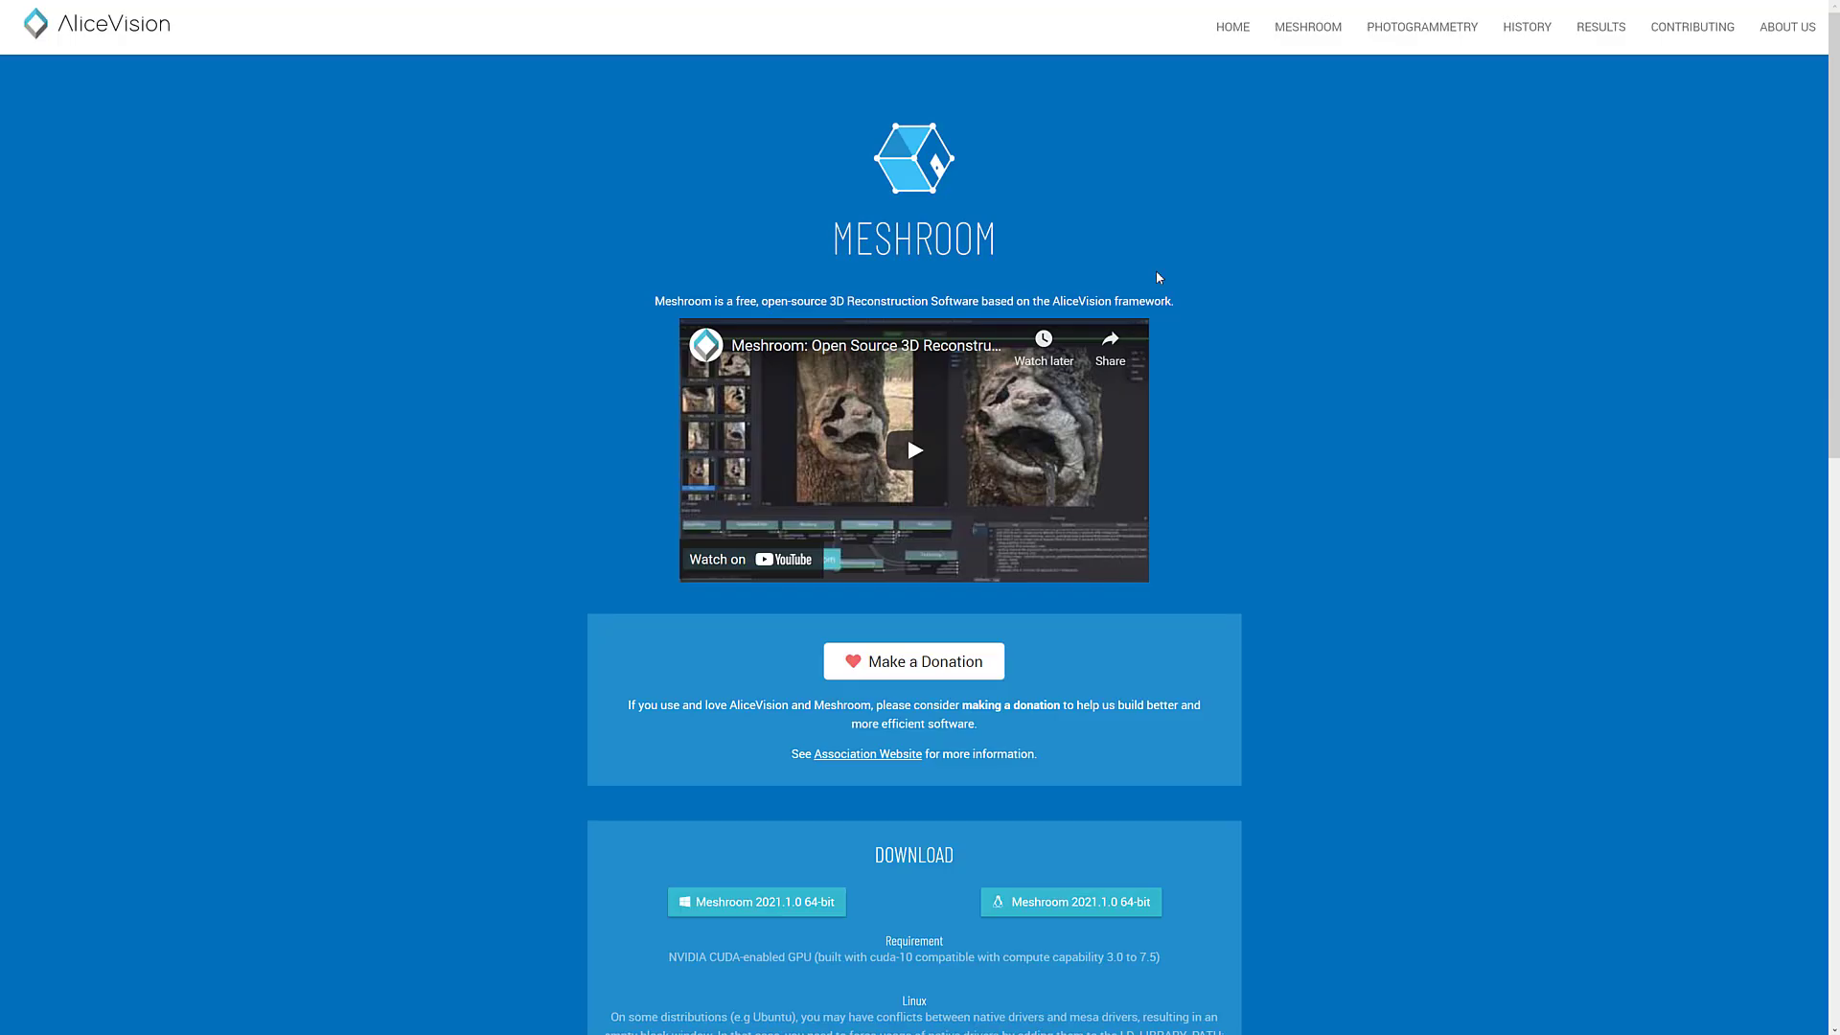
scroll(1221, 405, "down", 8)
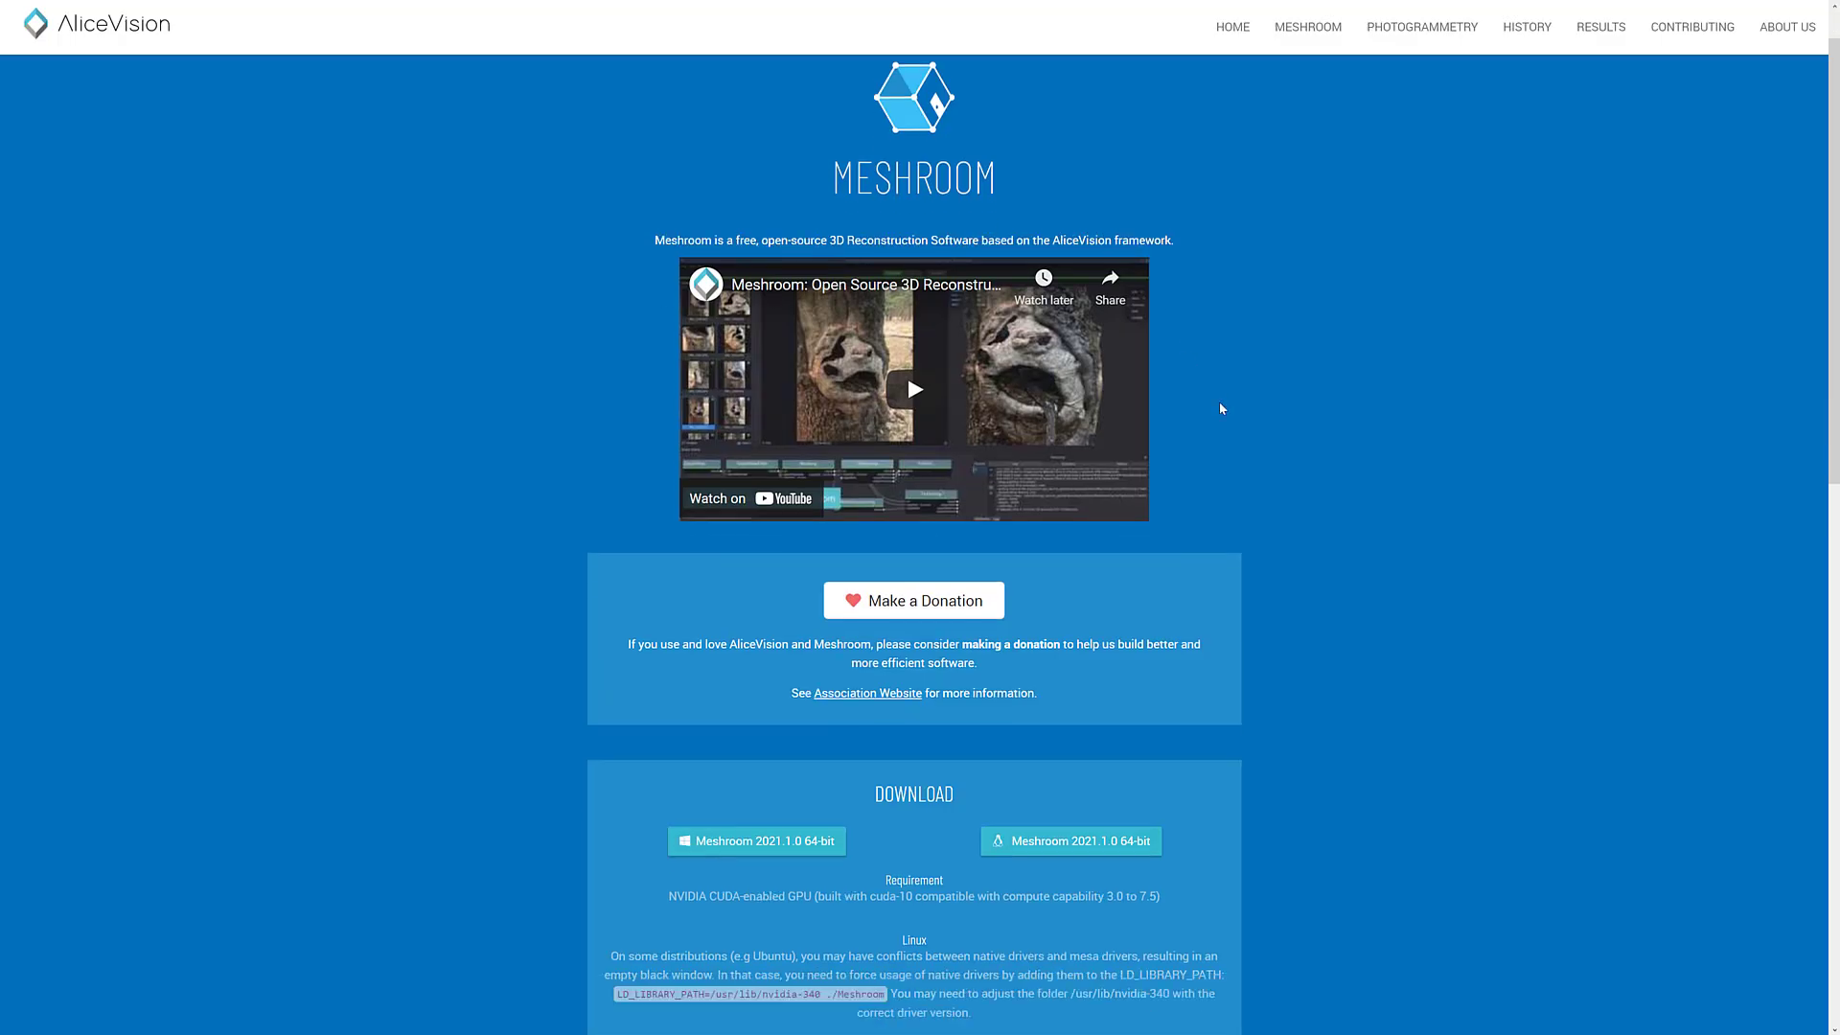
scroll(1220, 408, "down", 5)
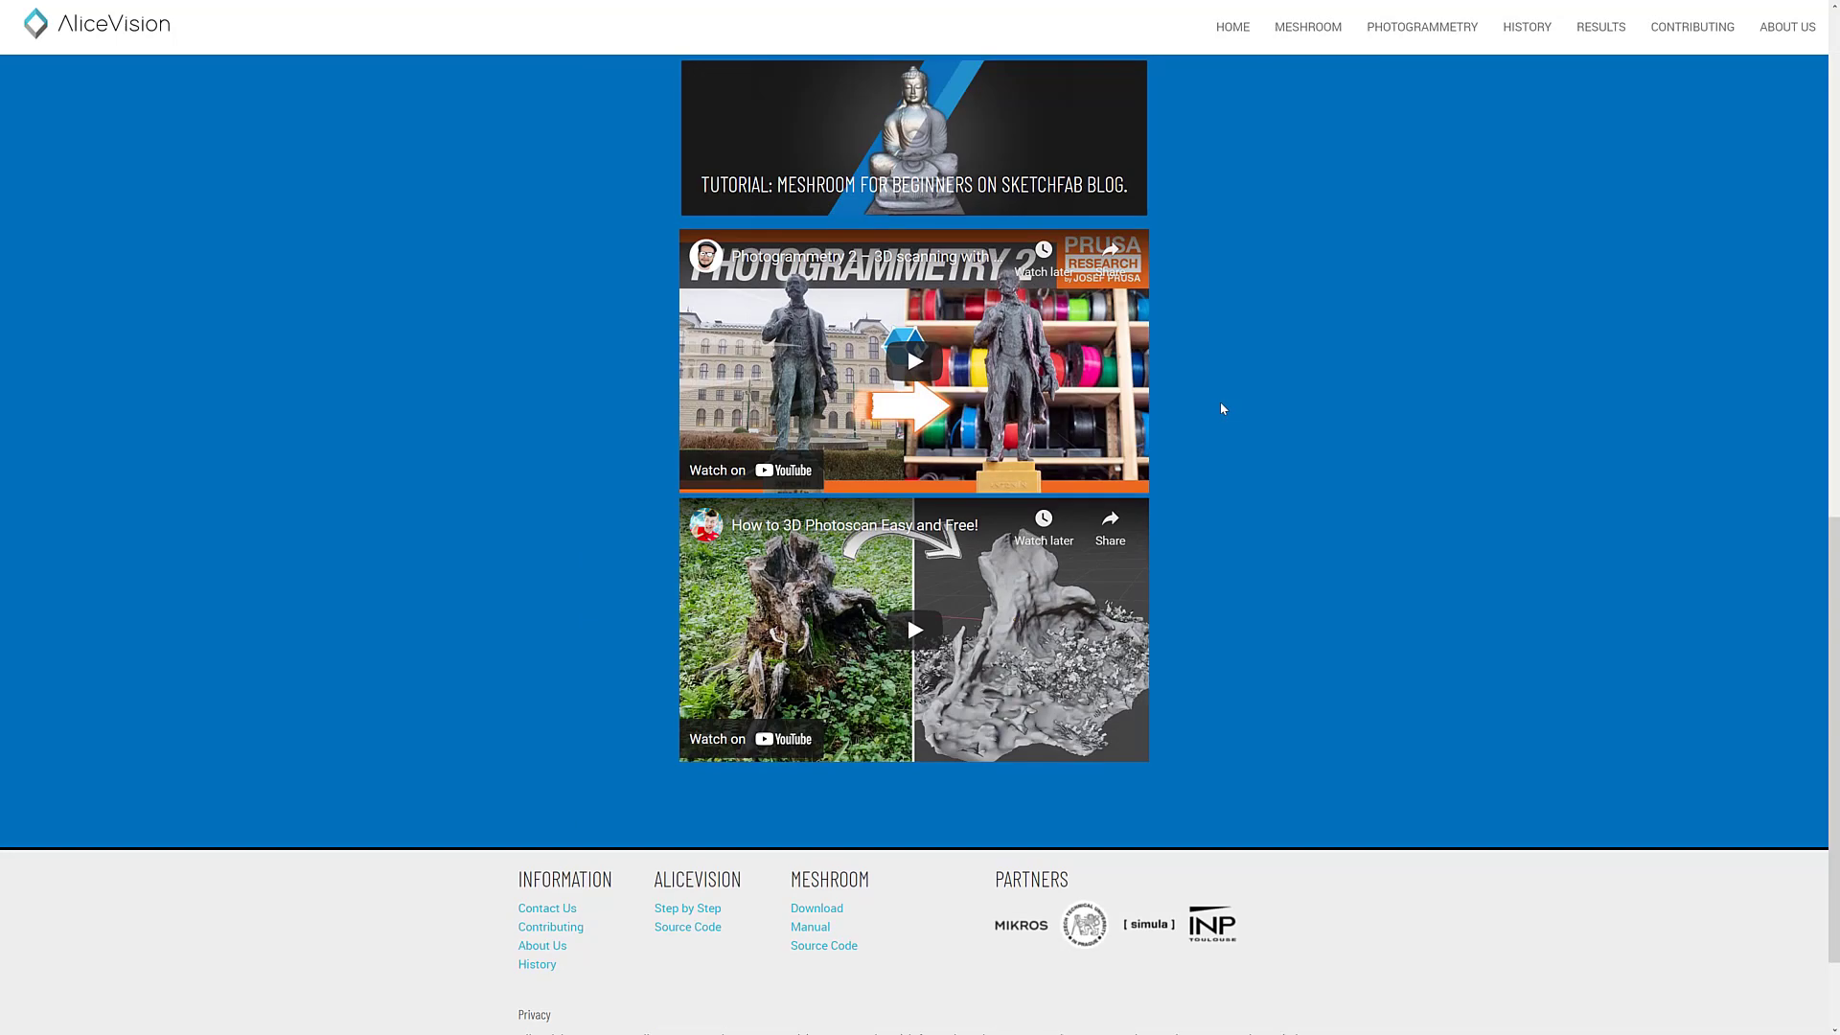
scroll(1229, 414, "up", 13)
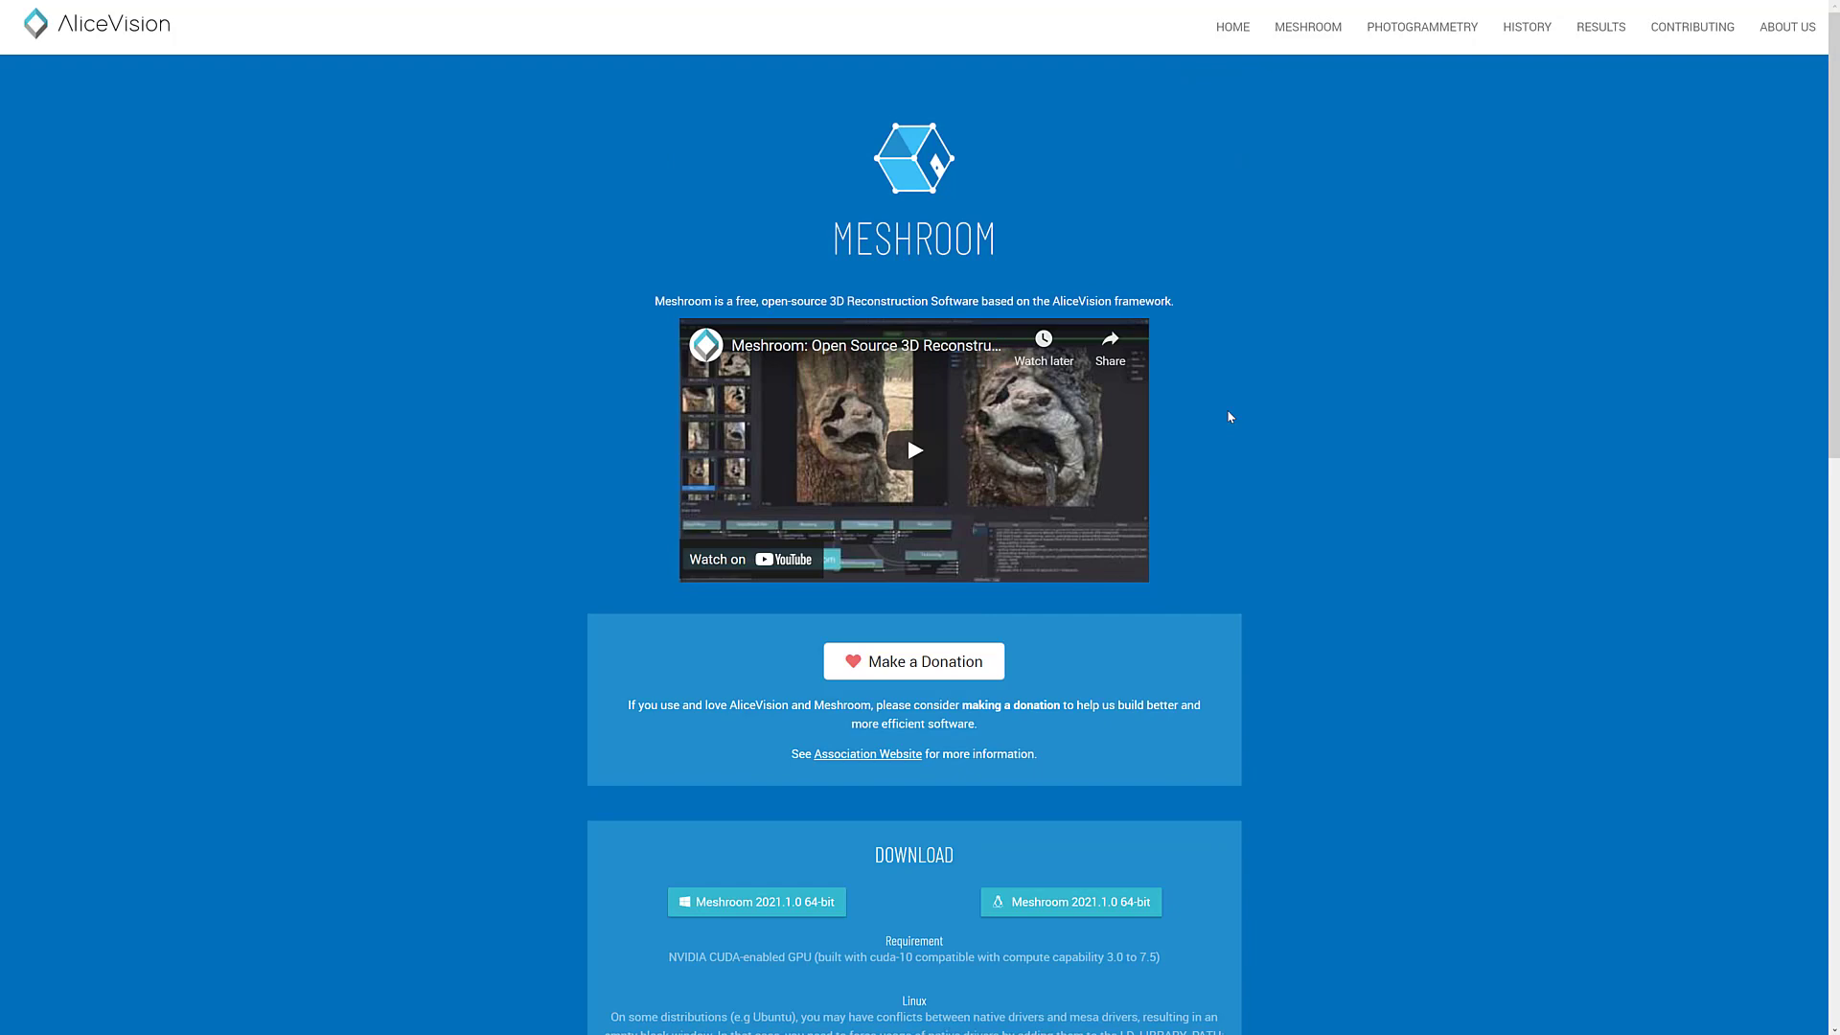
- Show the Agisoft Metashape home page and look over its product description and Agisoft Cloud section
key("ctrl+Tab")
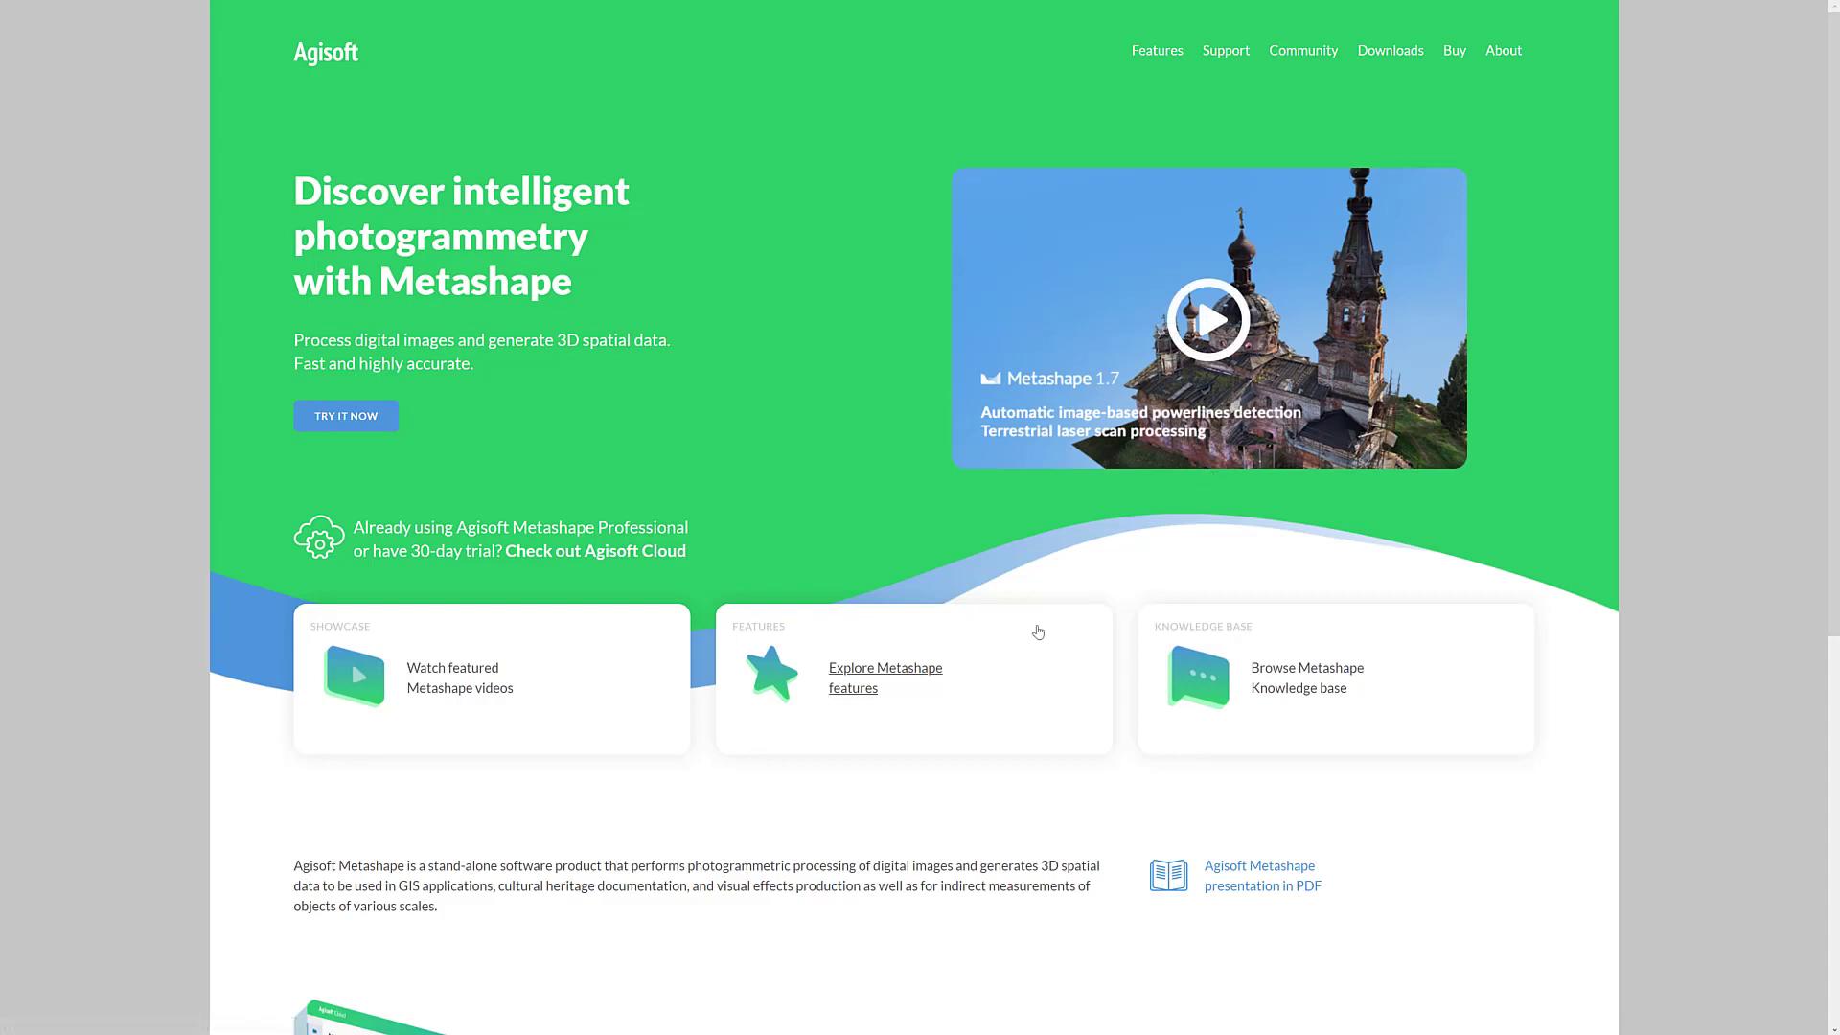
scroll(844, 626, "down", 7)
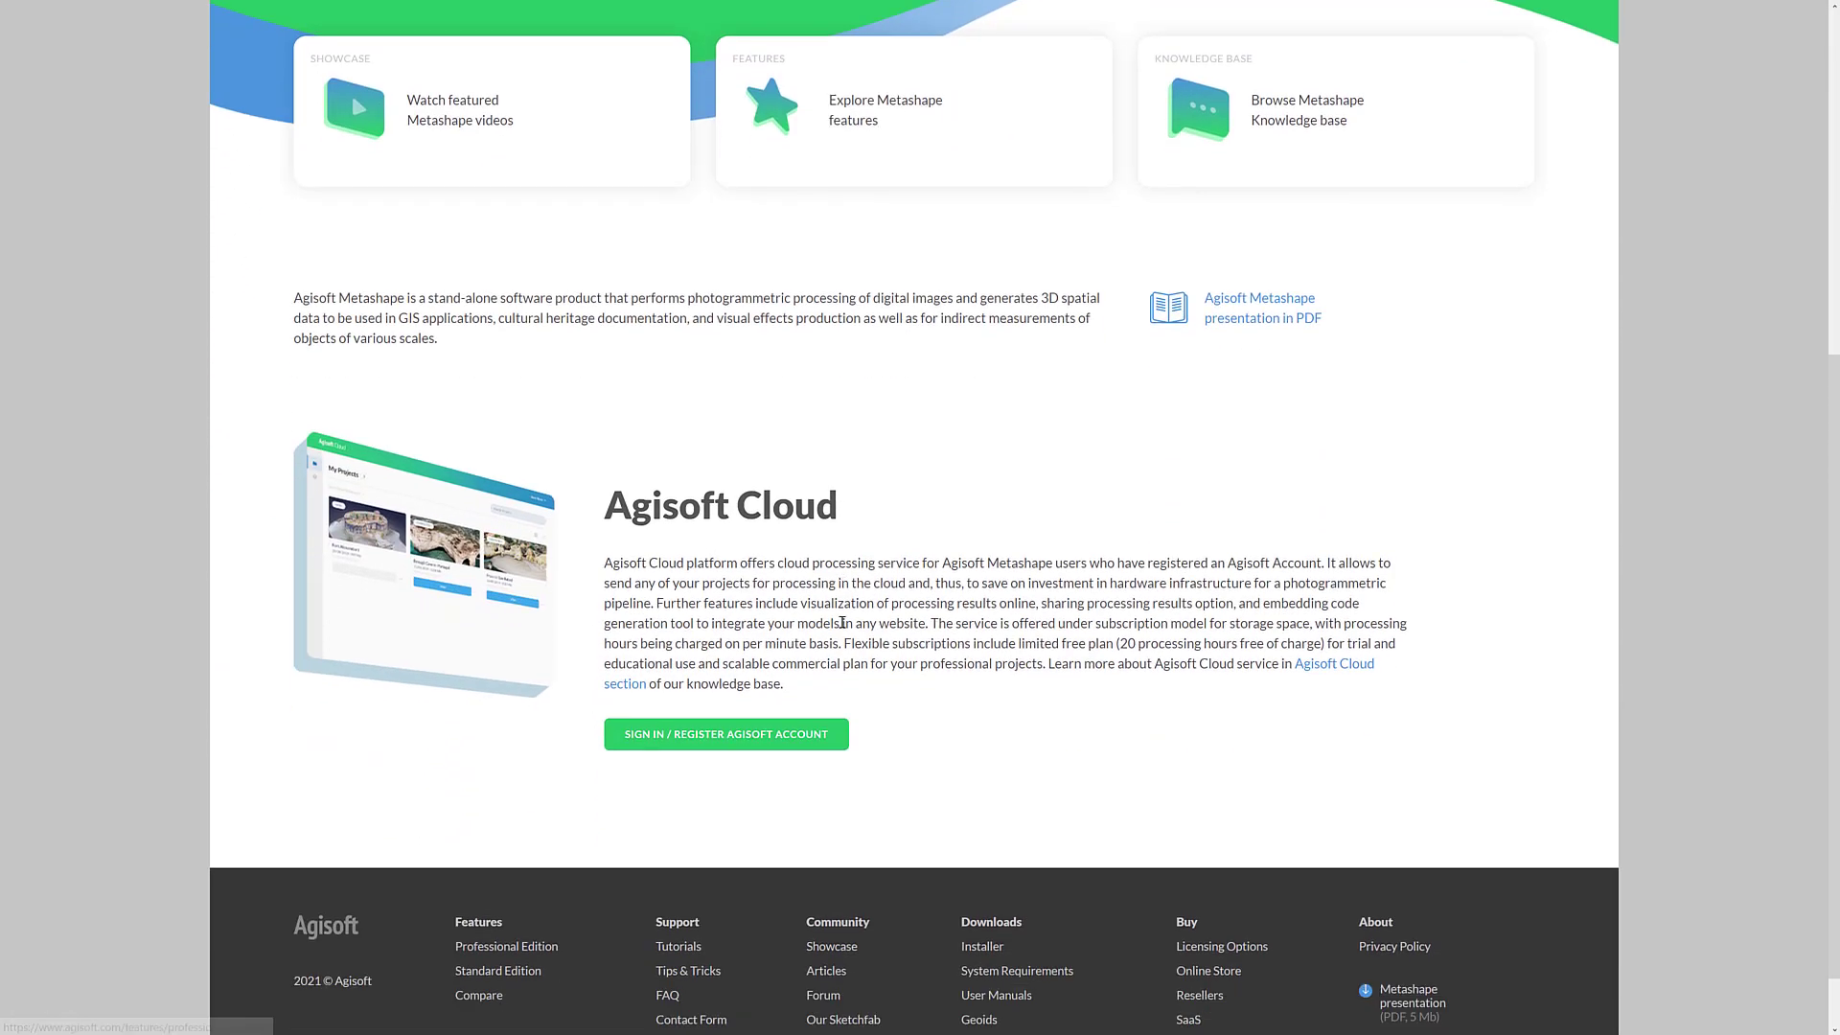
scroll(843, 623, "up", 7)
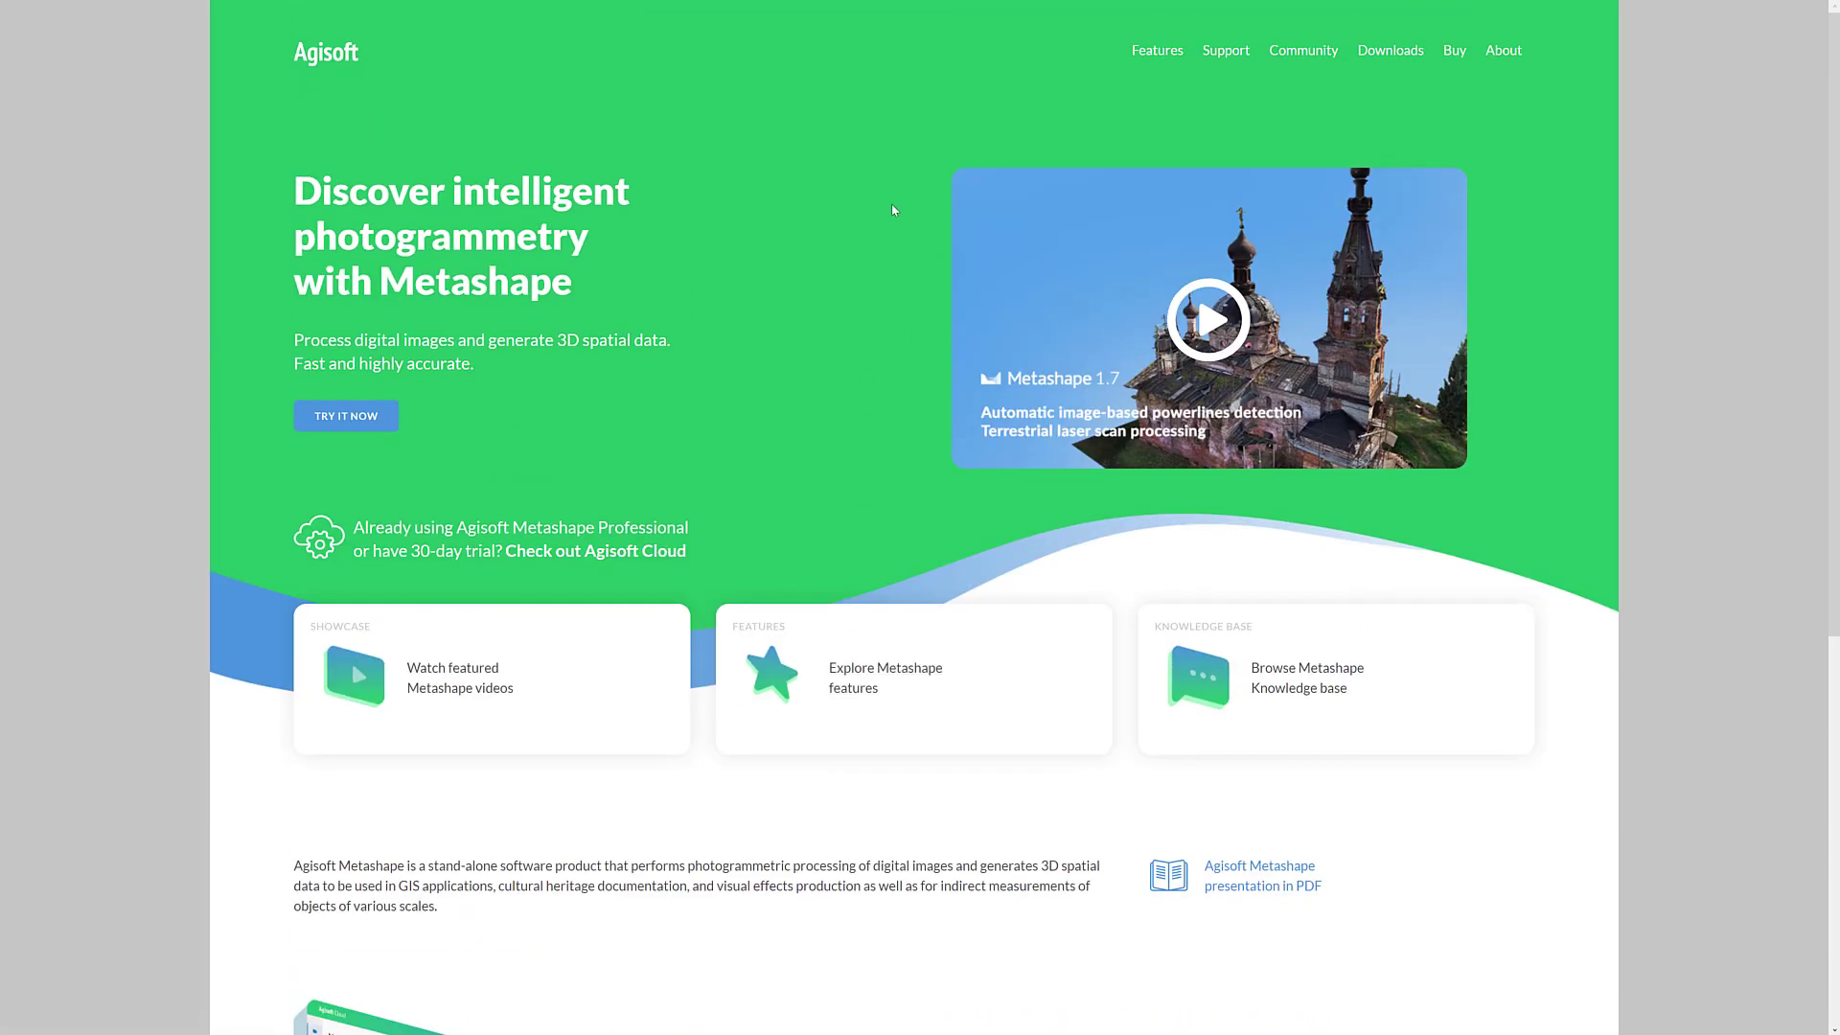
- Review Metashape's licensing options and open the Agisoft online store prices
left_click(1455, 49)
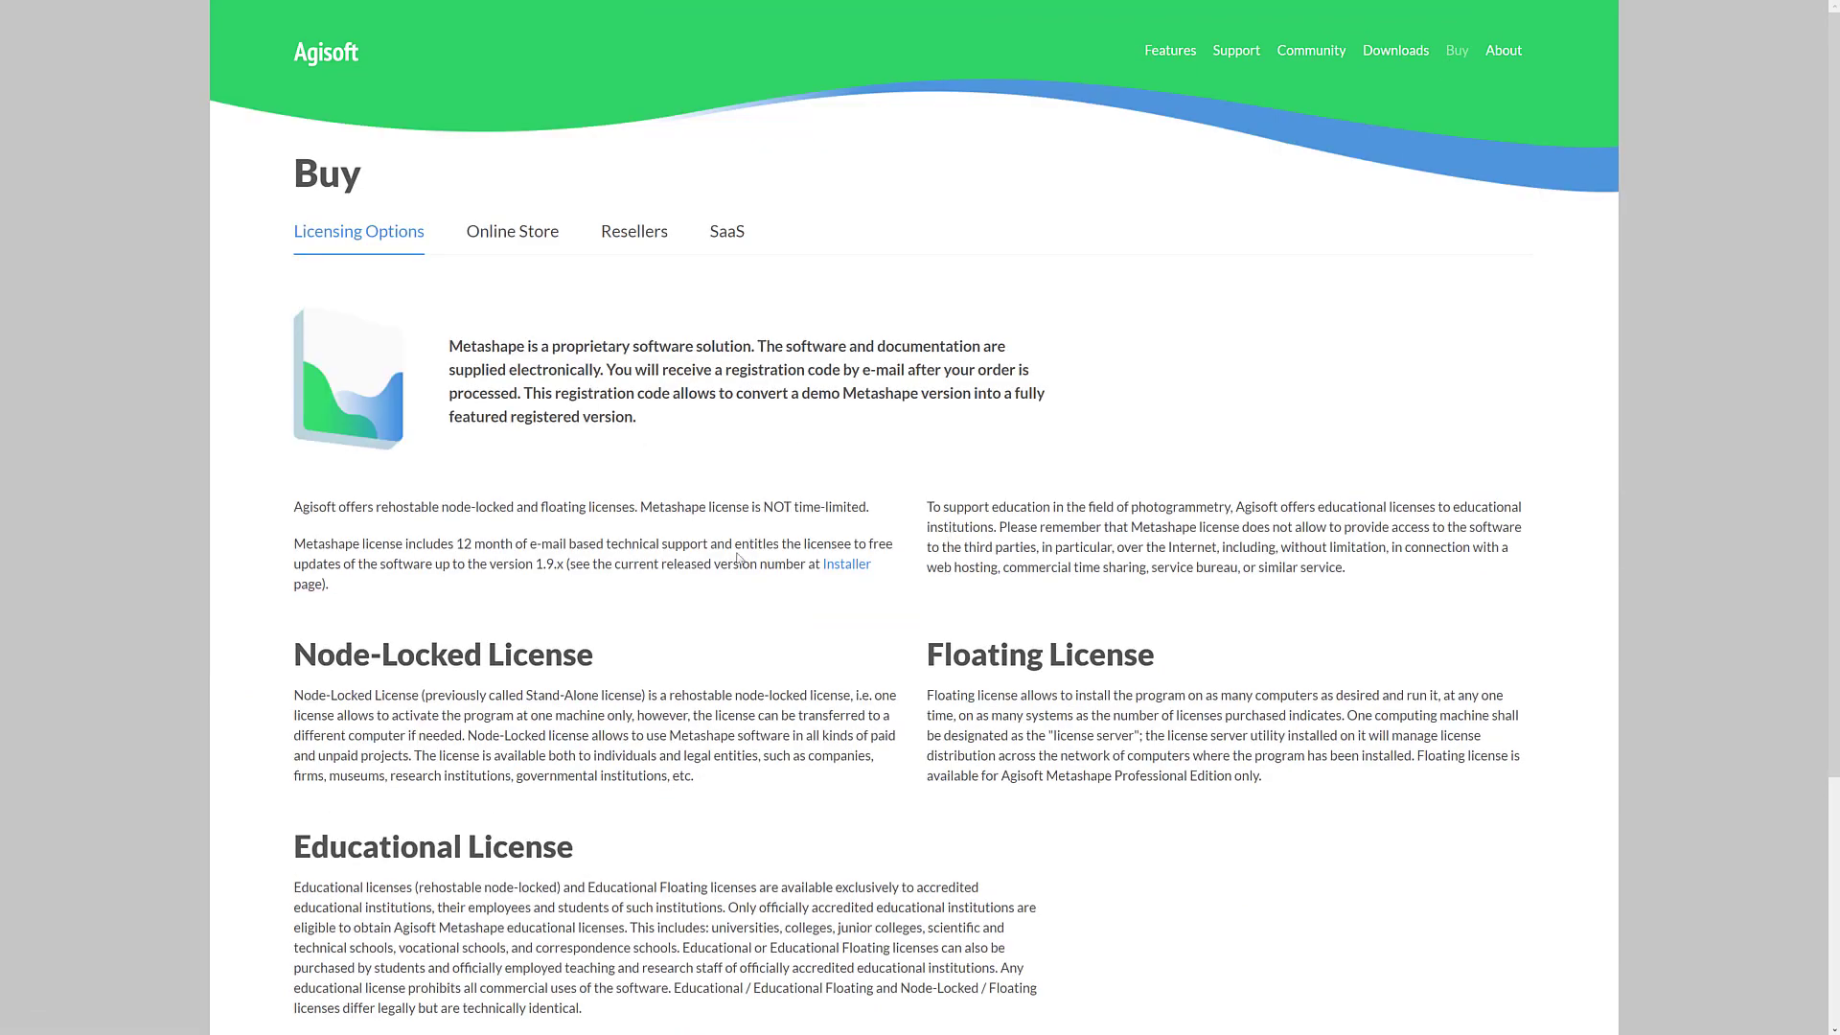
scroll(739, 549, "down", 2)
scroll(739, 549, "up", 2)
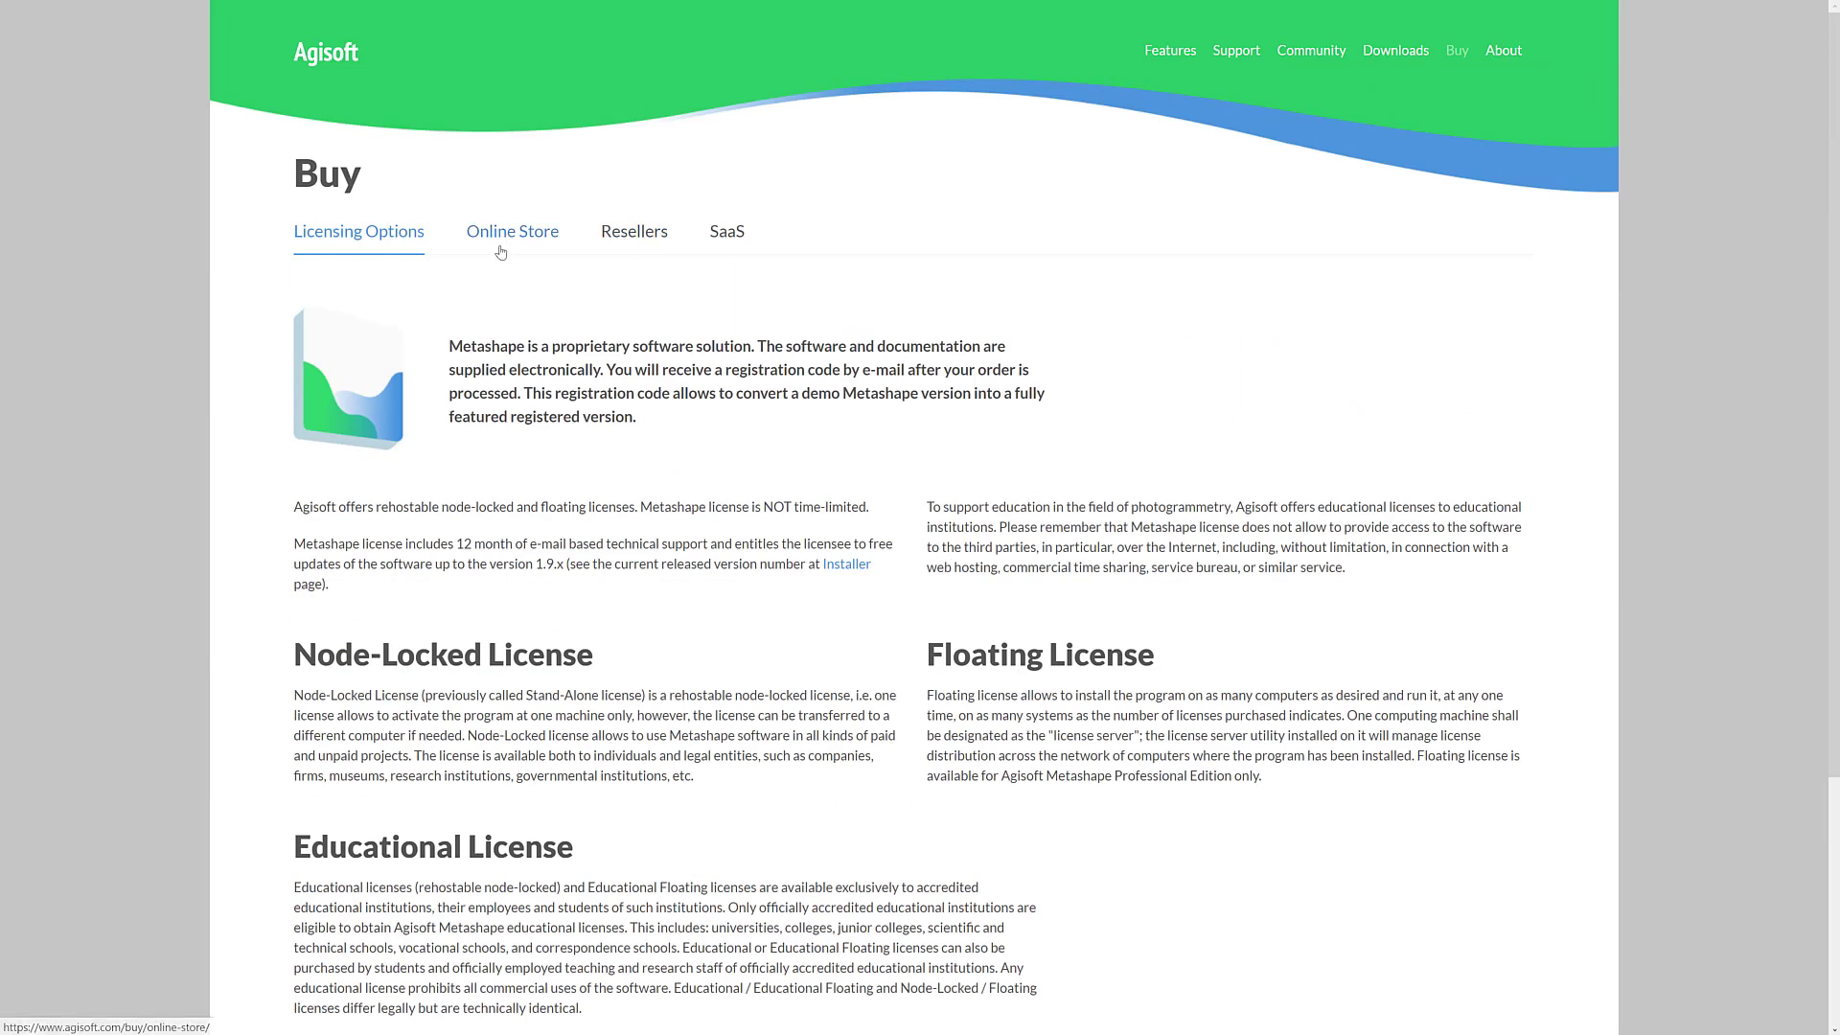
left_click(500, 251)
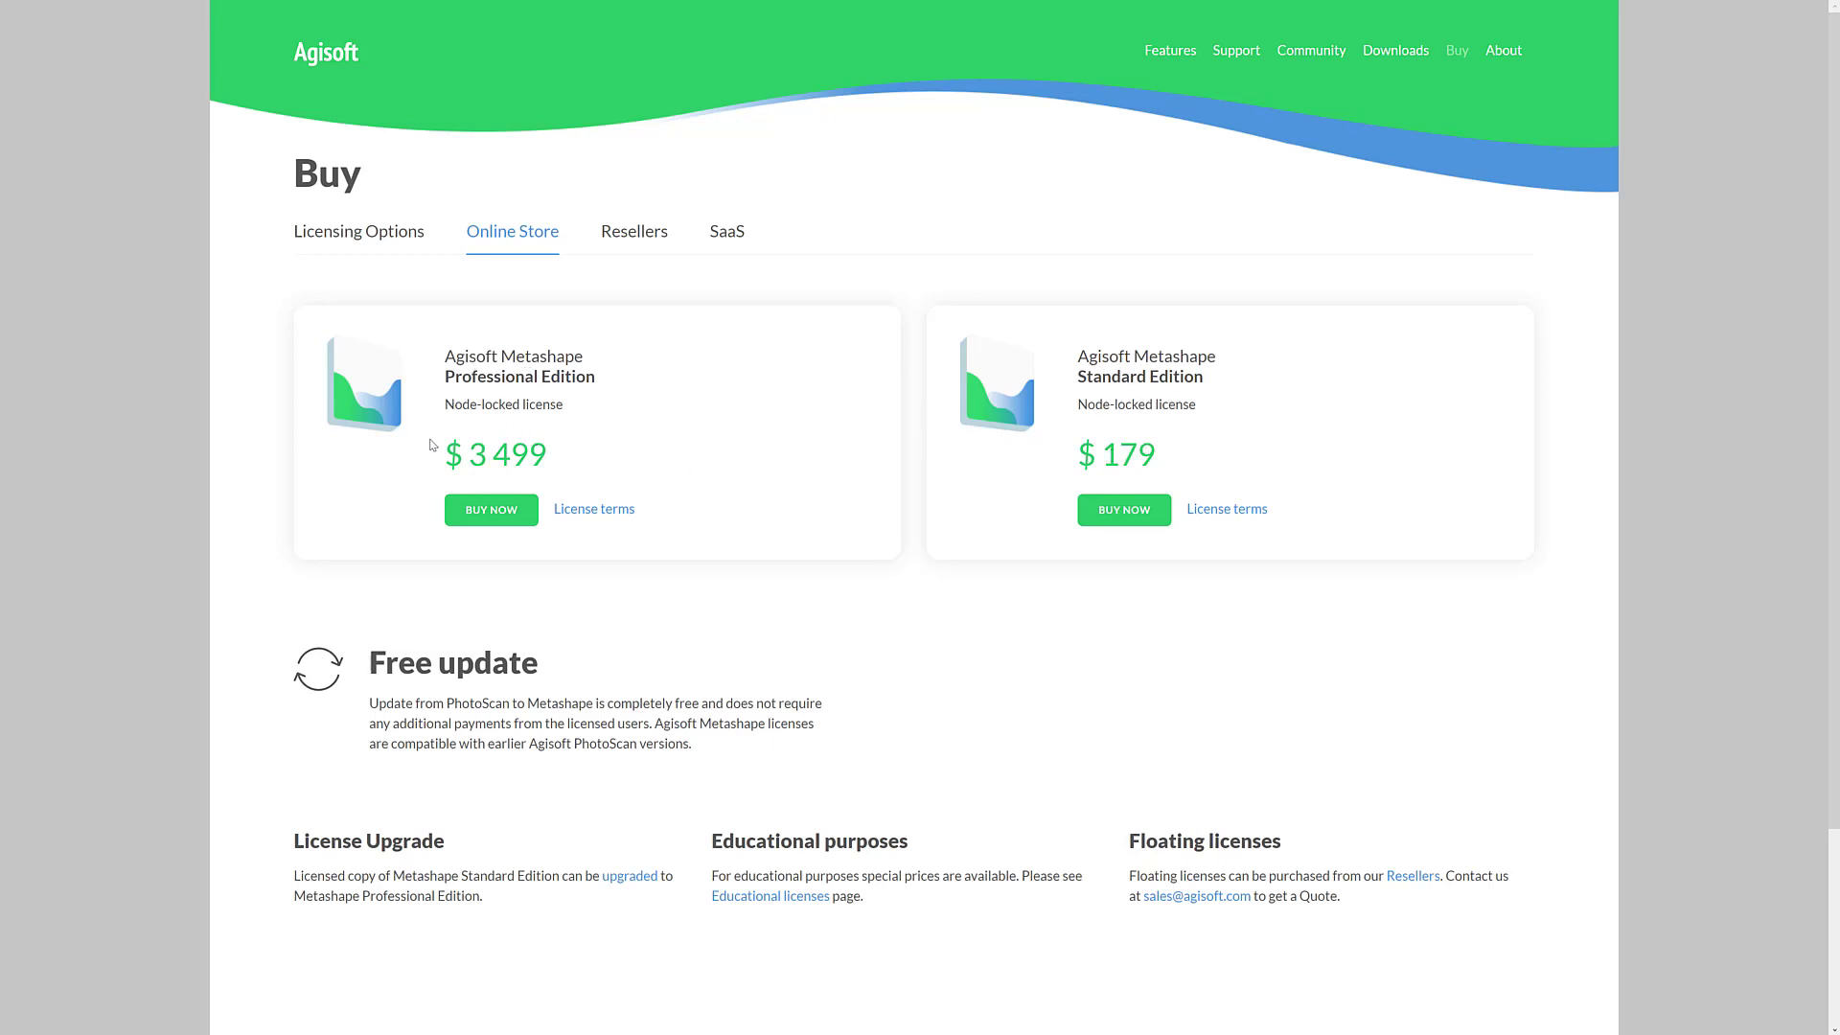
- Highlight the Metashape Professional Edition price, then open the feature comparison of the Professional and Standard editions
left_click_drag(564, 469, 443, 460)
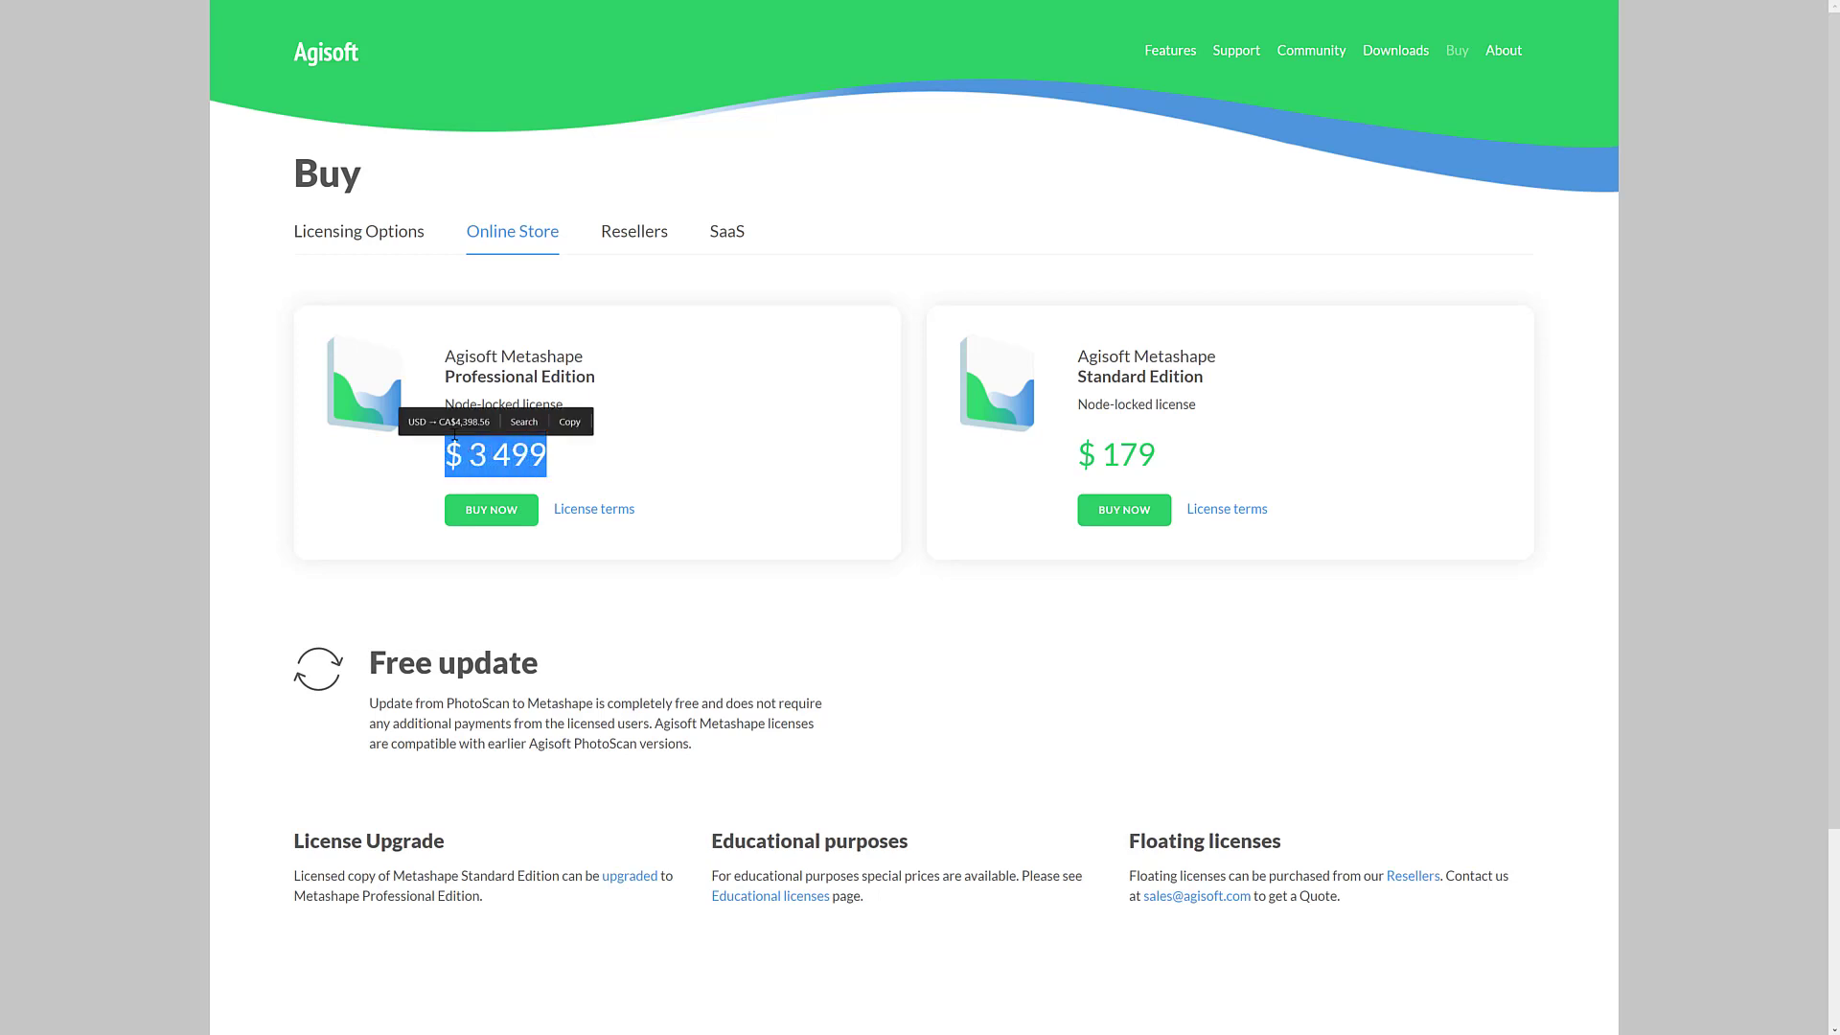
left_click(670, 381)
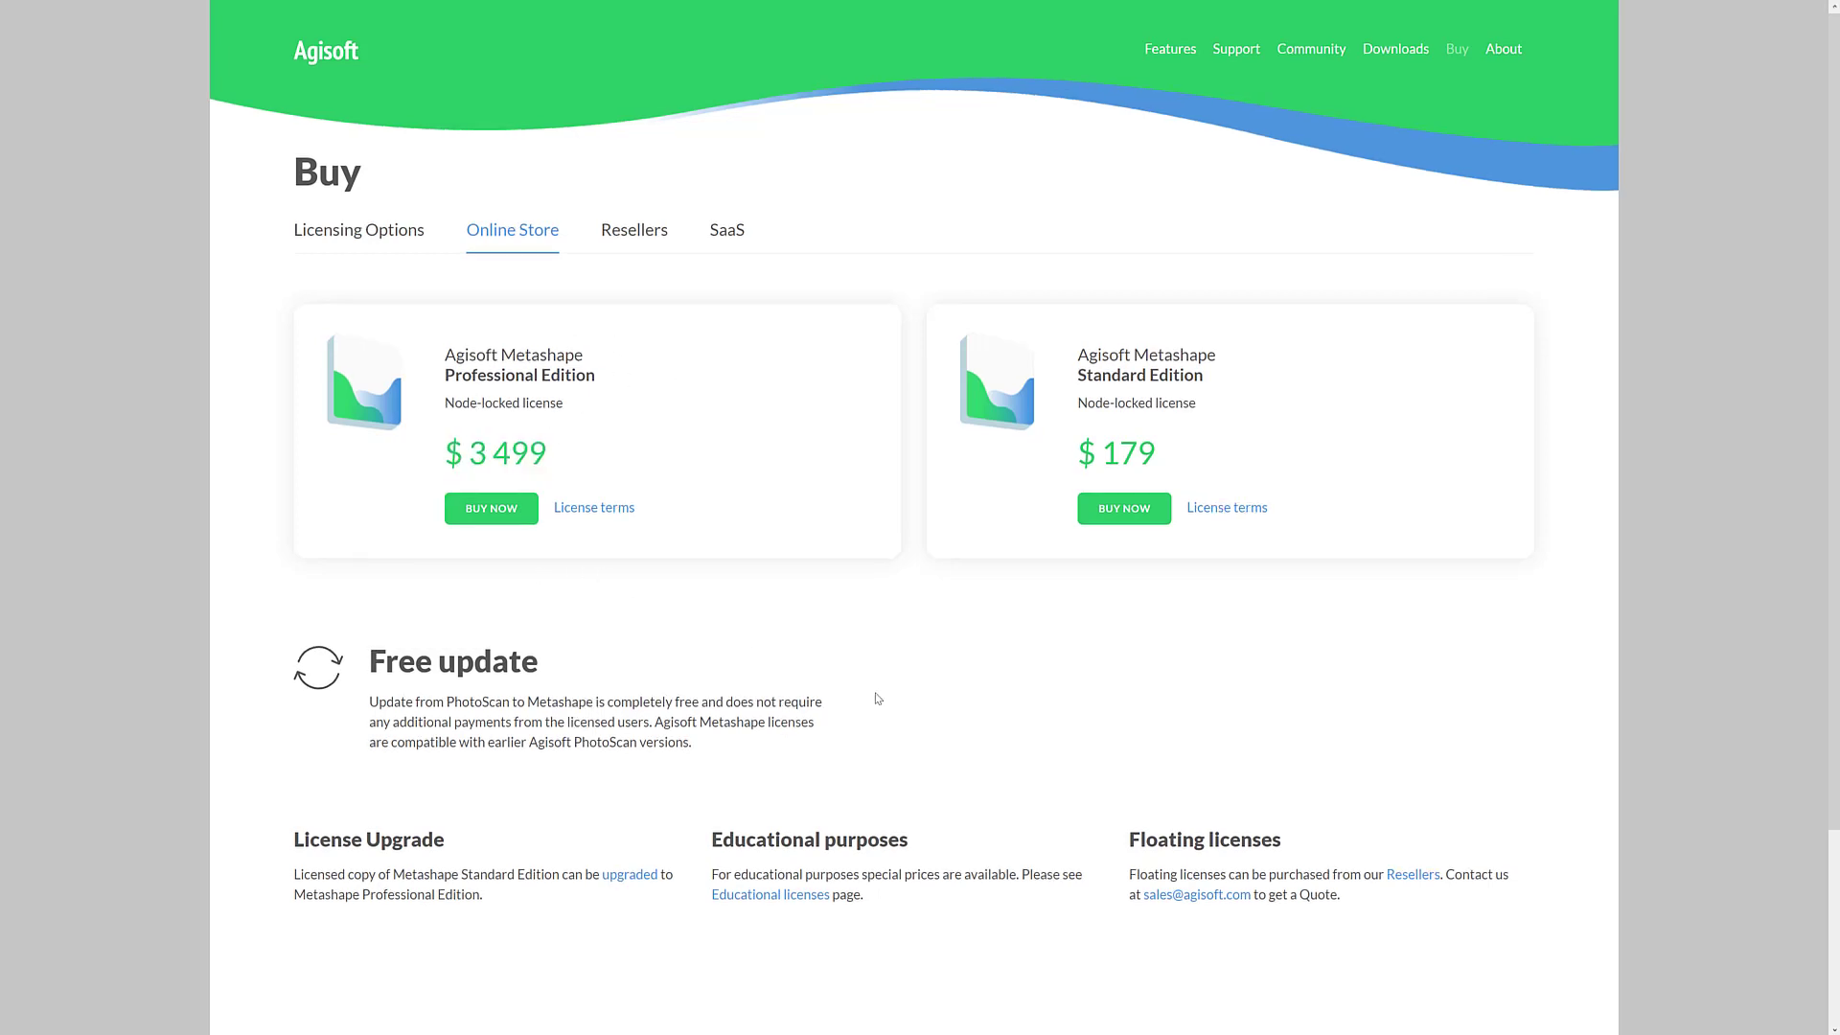
scroll(998, 505, "down", 2)
scroll(1130, 468, "up", 2)
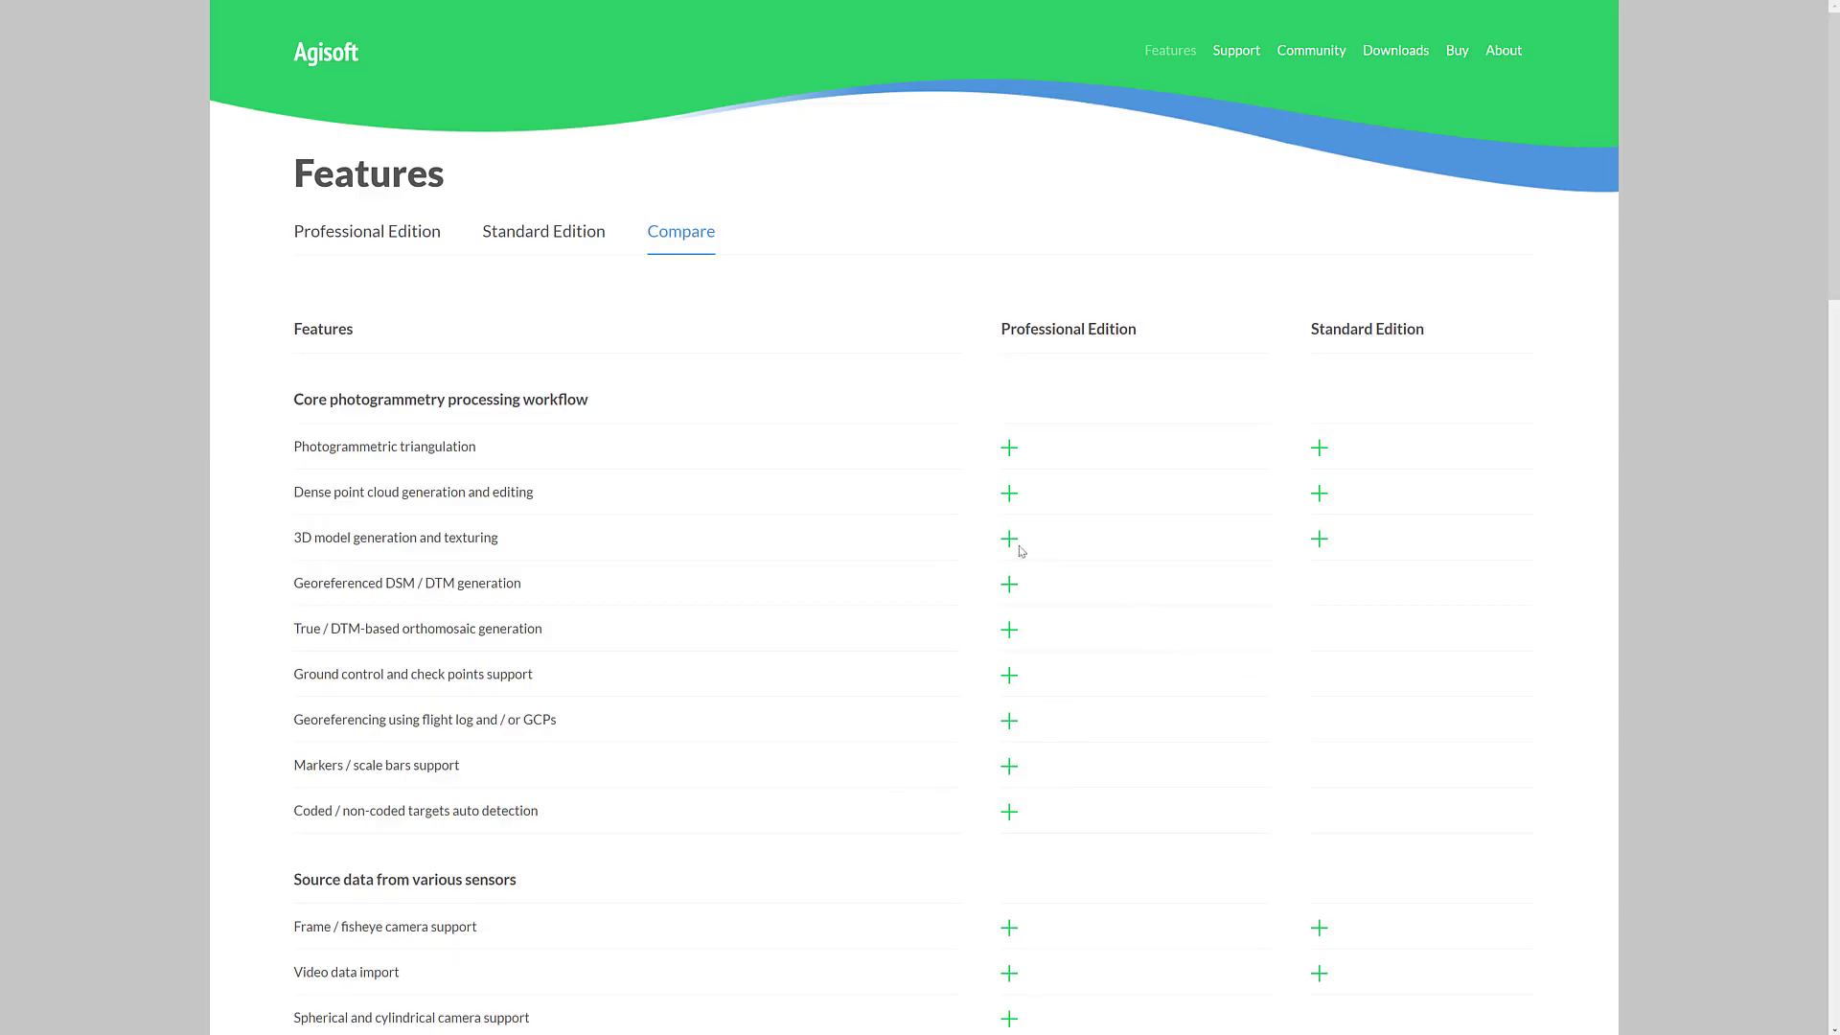
- Highlight the feature rows from Georeferenced DSM / DTM generation to flight-log georeferencing and review the rest of the Professional and Standard comparison
scroll(561, 589, "down", 1)
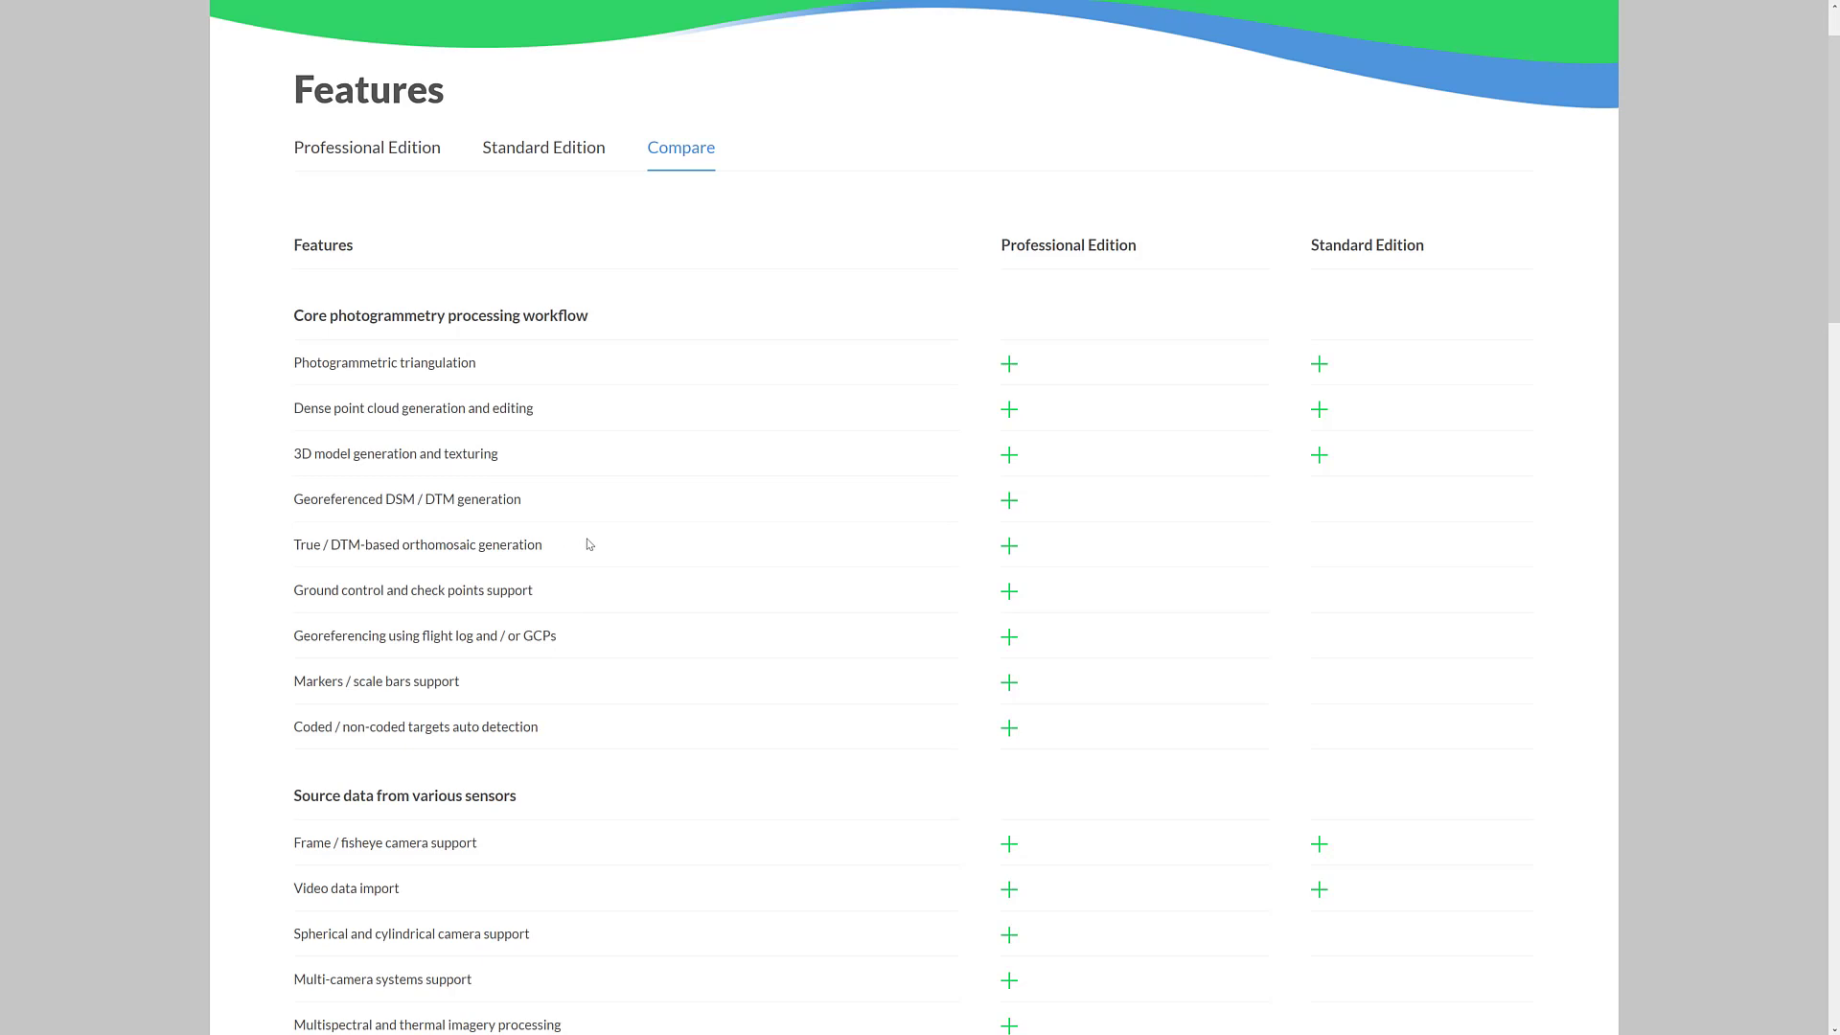
left_click_drag(303, 499, 604, 641)
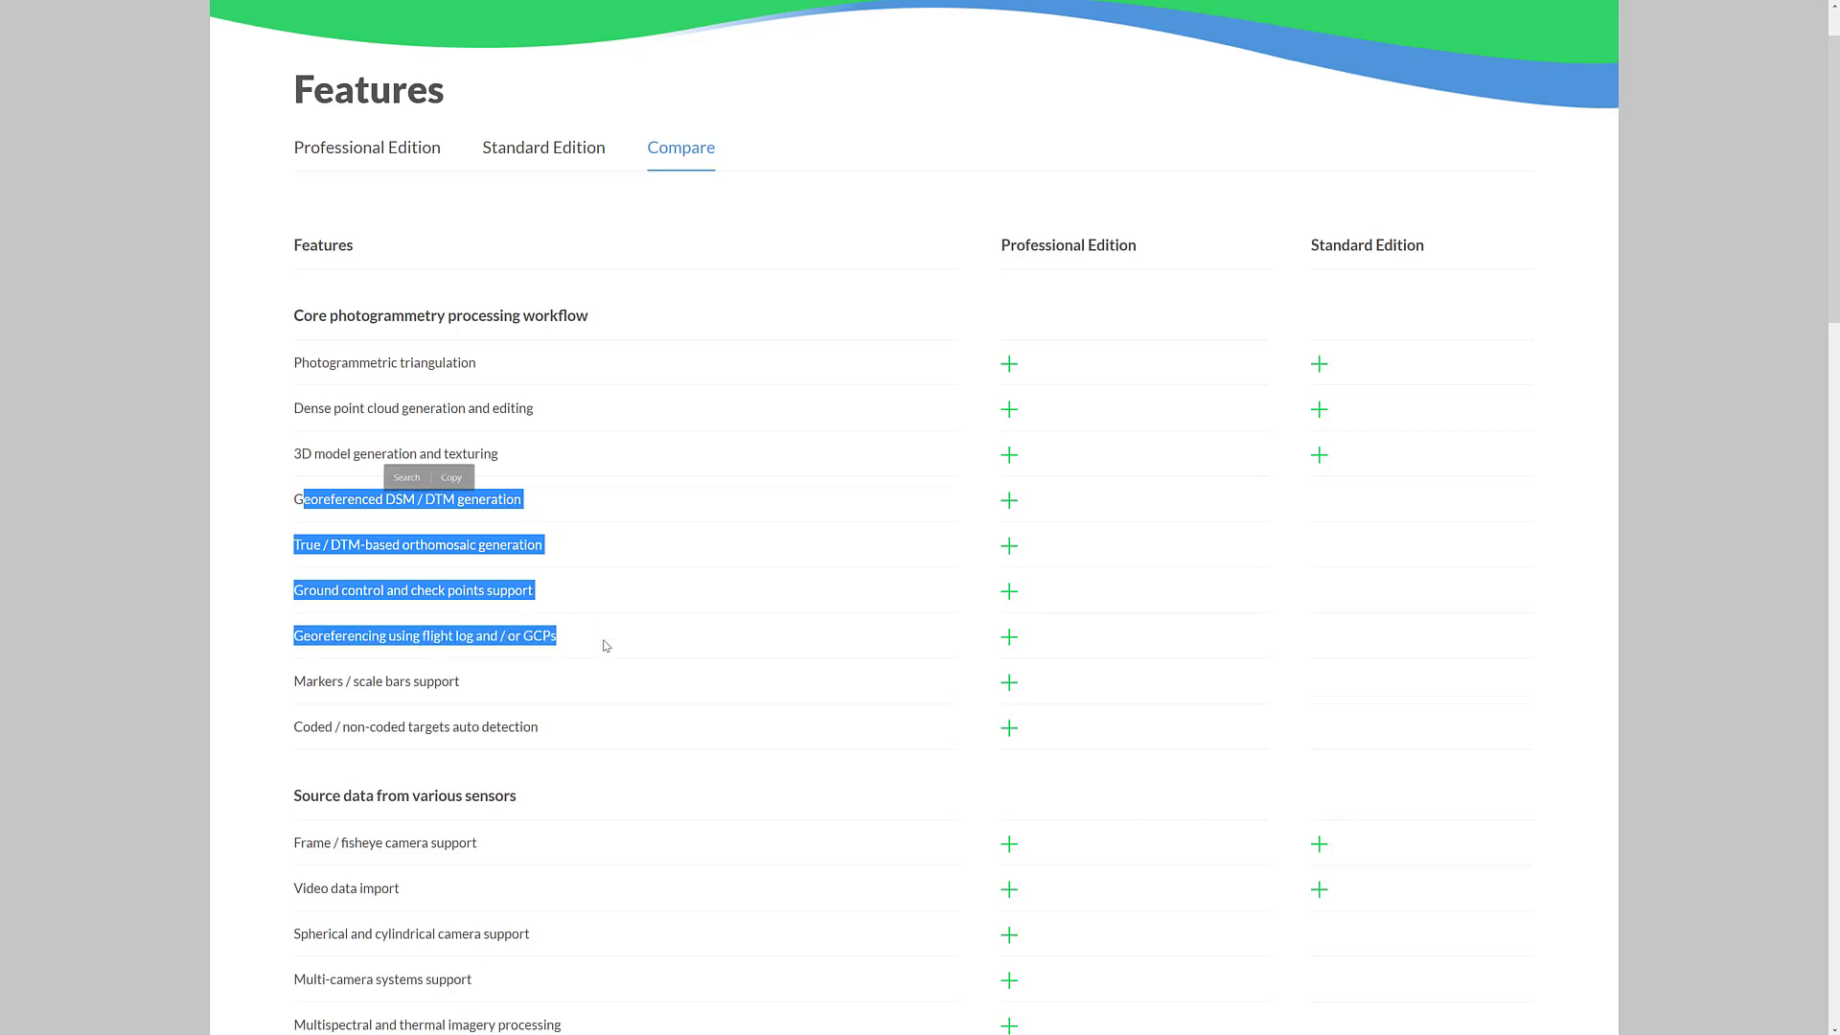
scroll(621, 621, "down", 1)
scroll(630, 619, "down", 3)
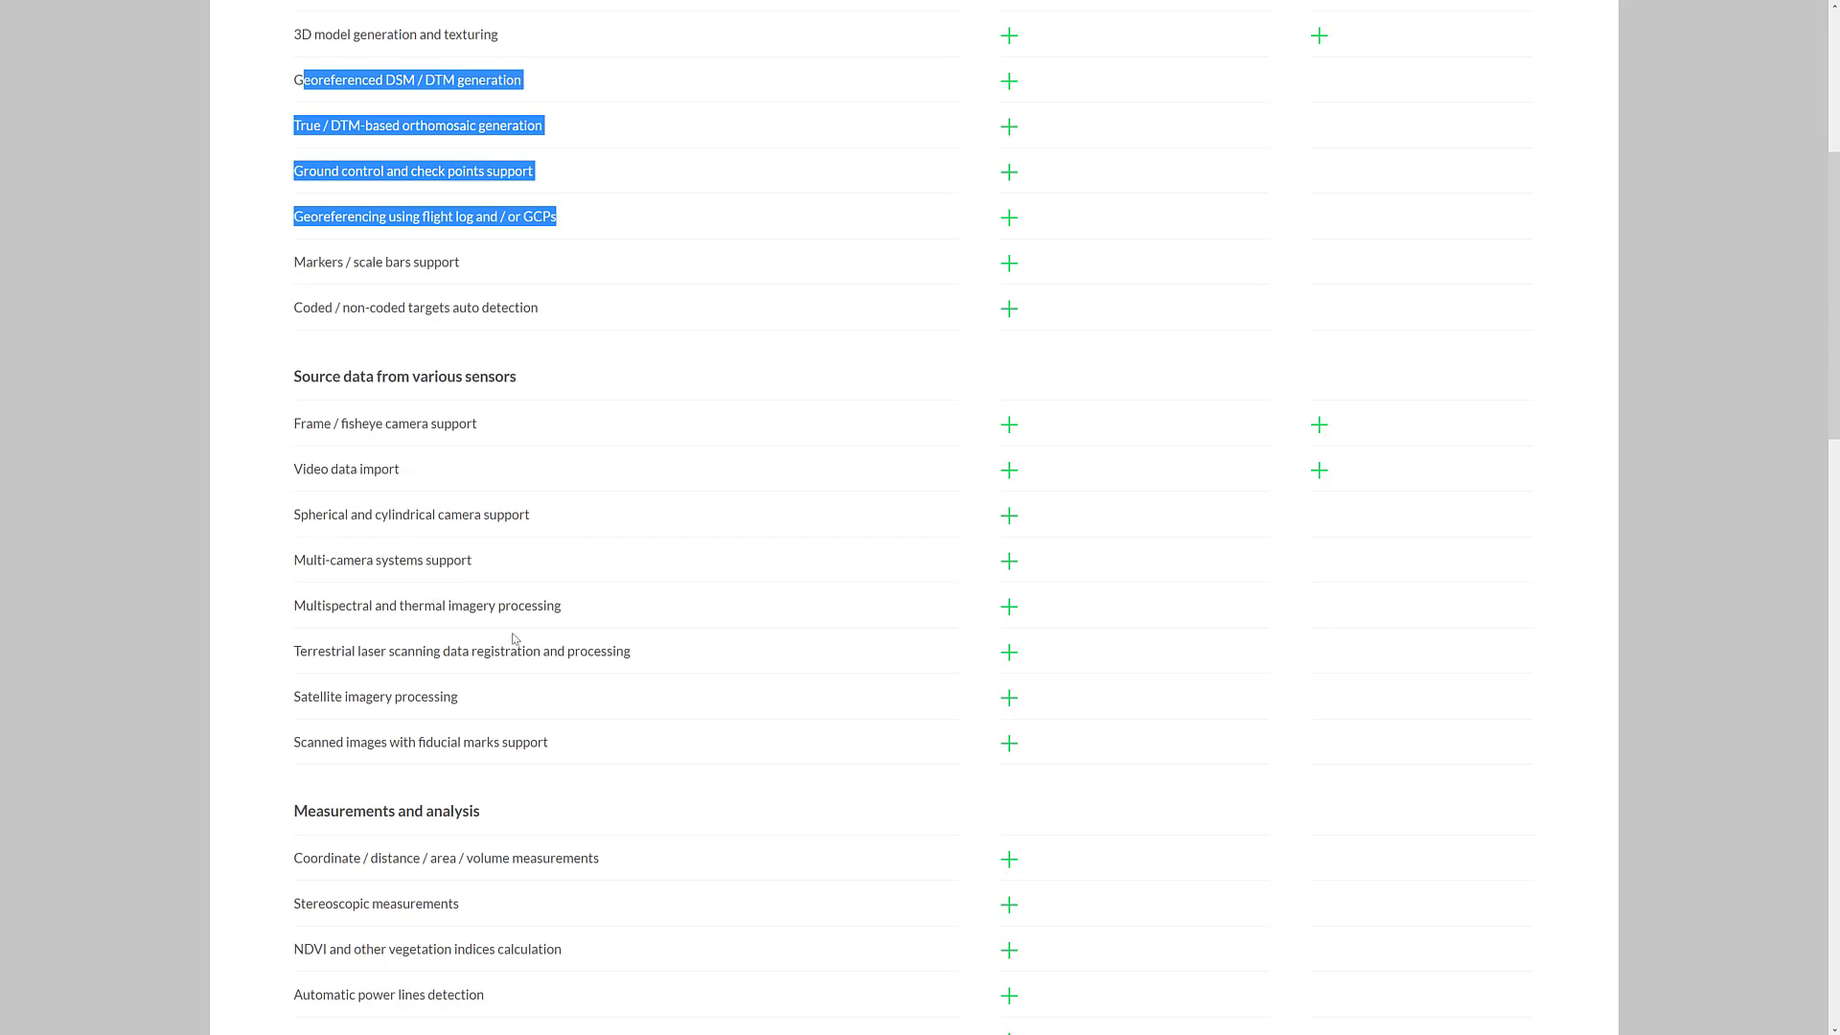
scroll(514, 639, "down", 2)
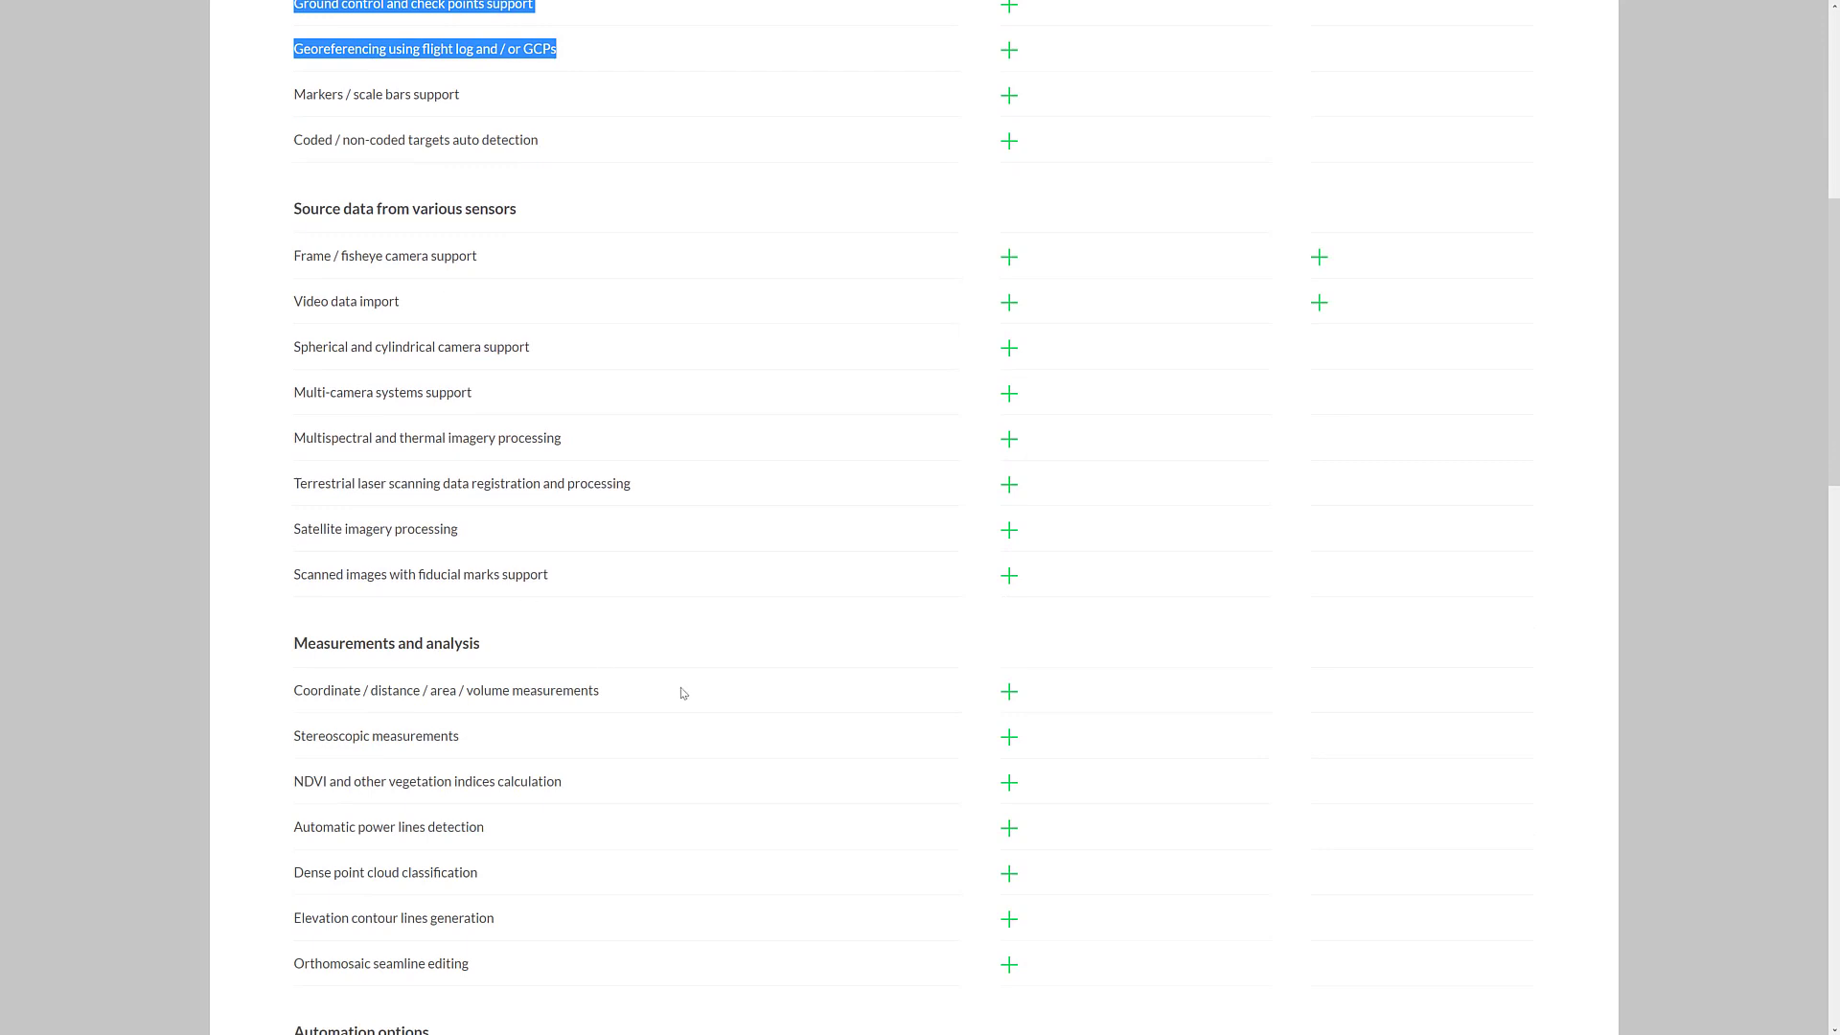
scroll(719, 699, "down", 4)
scroll(1287, 292, "down", 1)
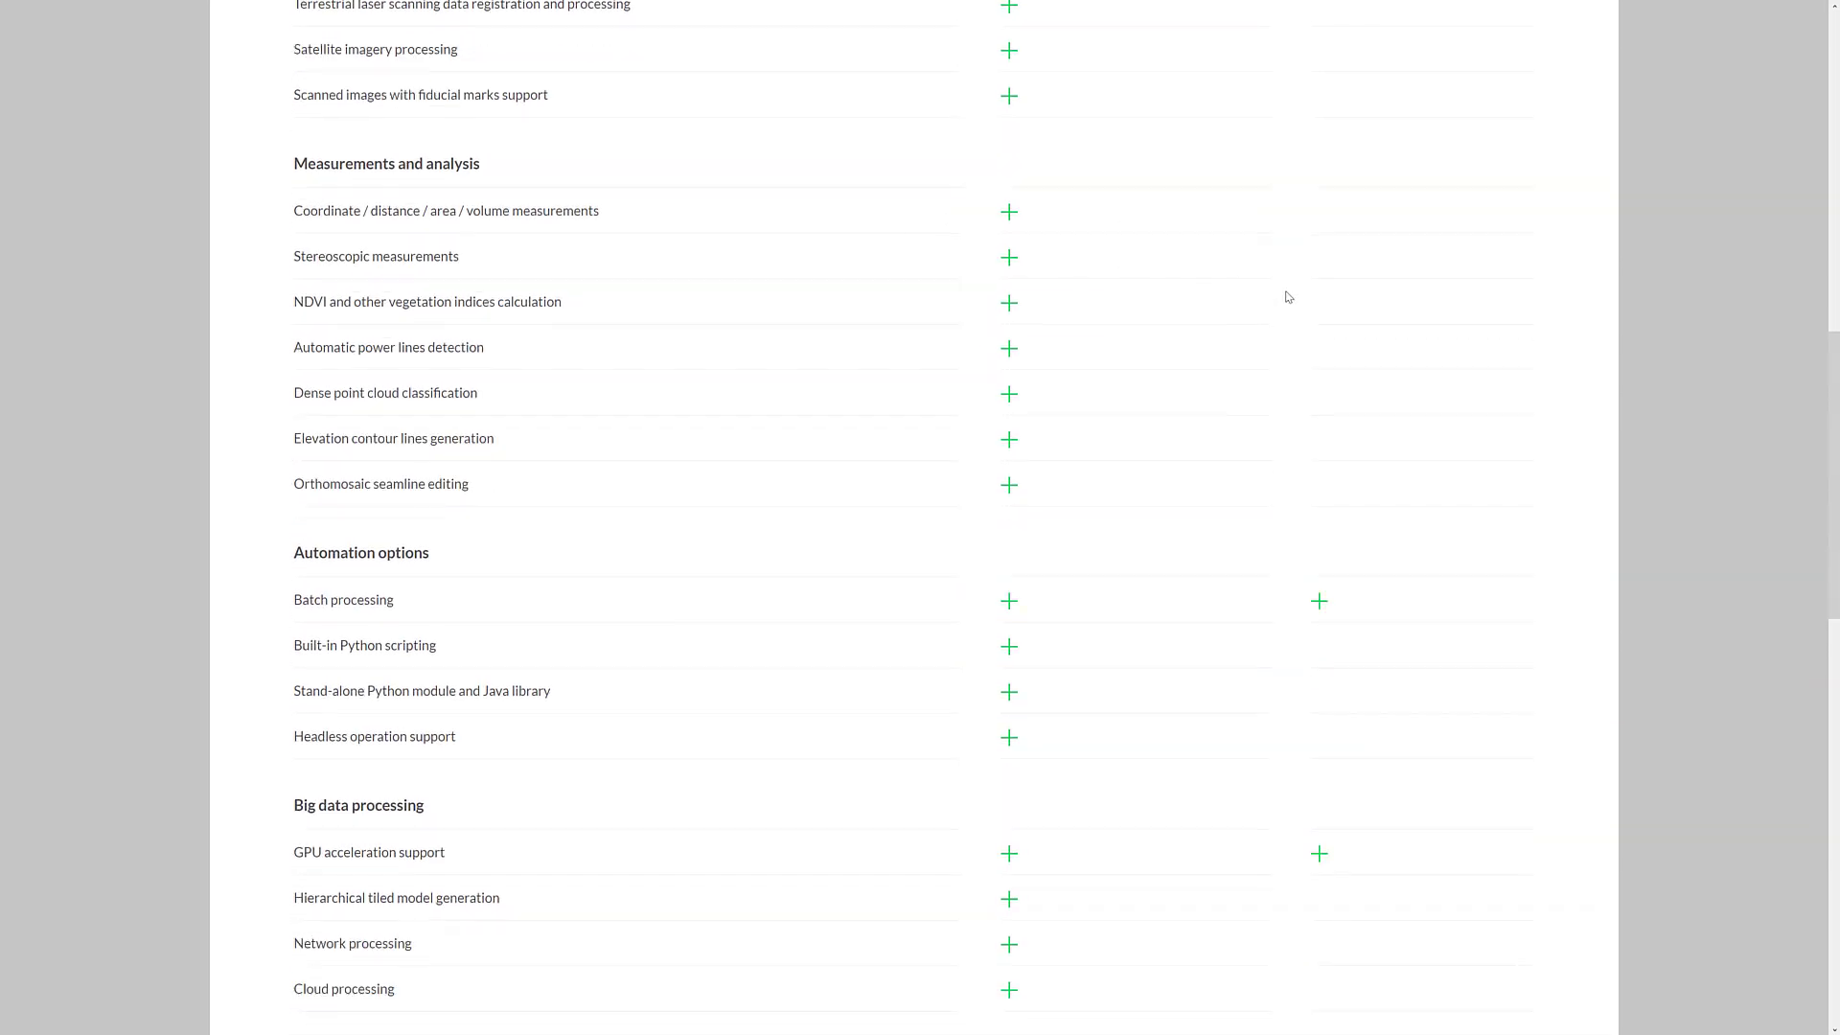
scroll(1285, 353, "down", 4)
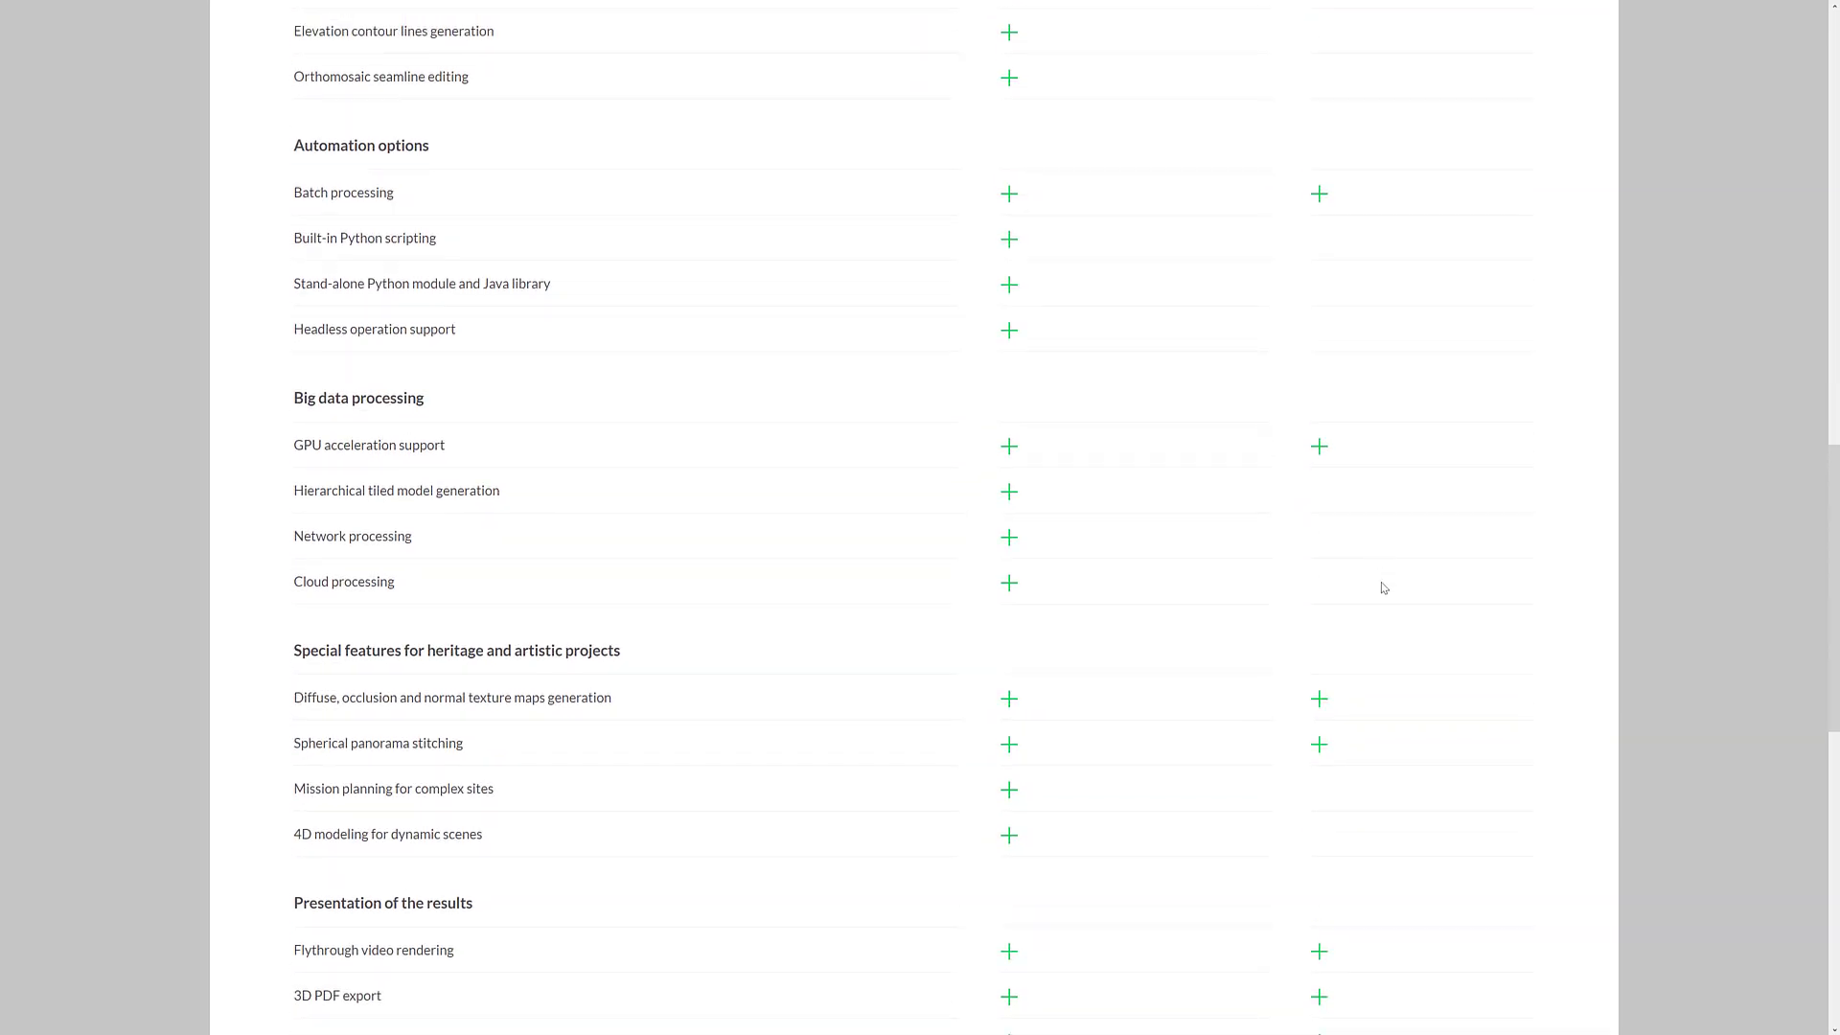
scroll(1400, 613, "up", 2)
scroll(1403, 616, "down", 3)
scroll(1409, 623, "down", 2)
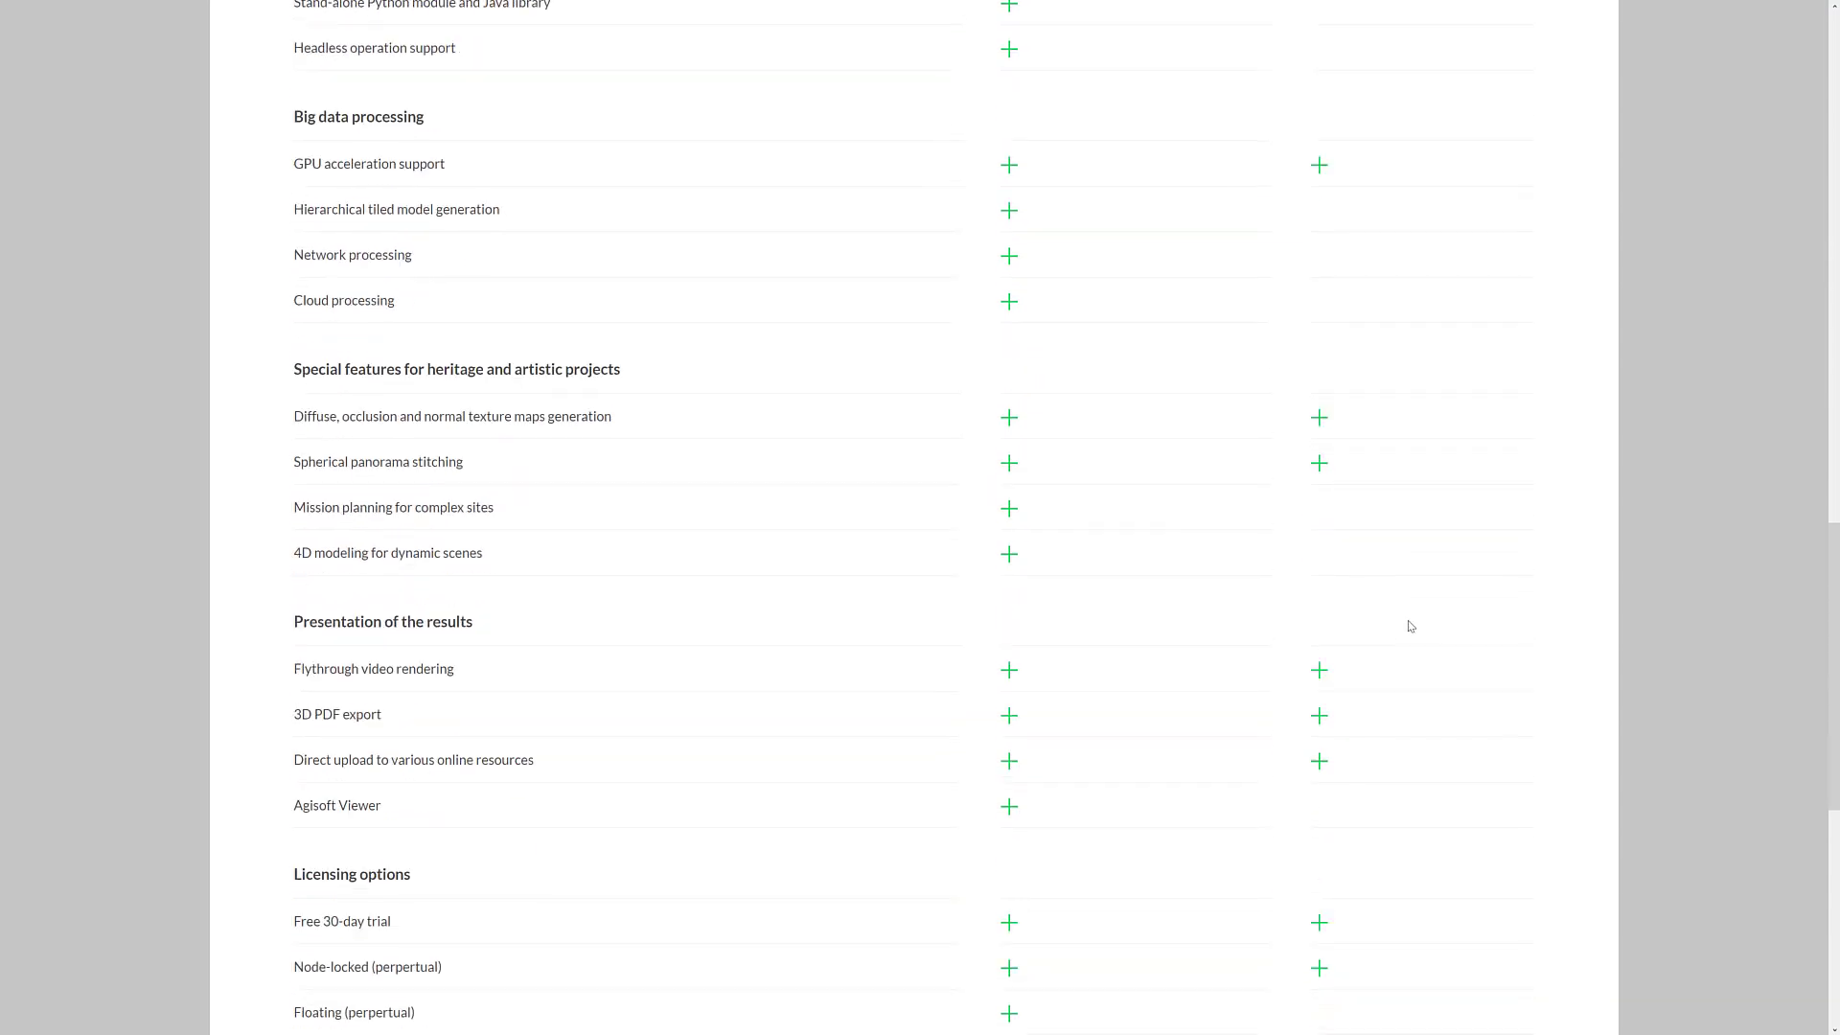
scroll(1411, 626, "down", 3)
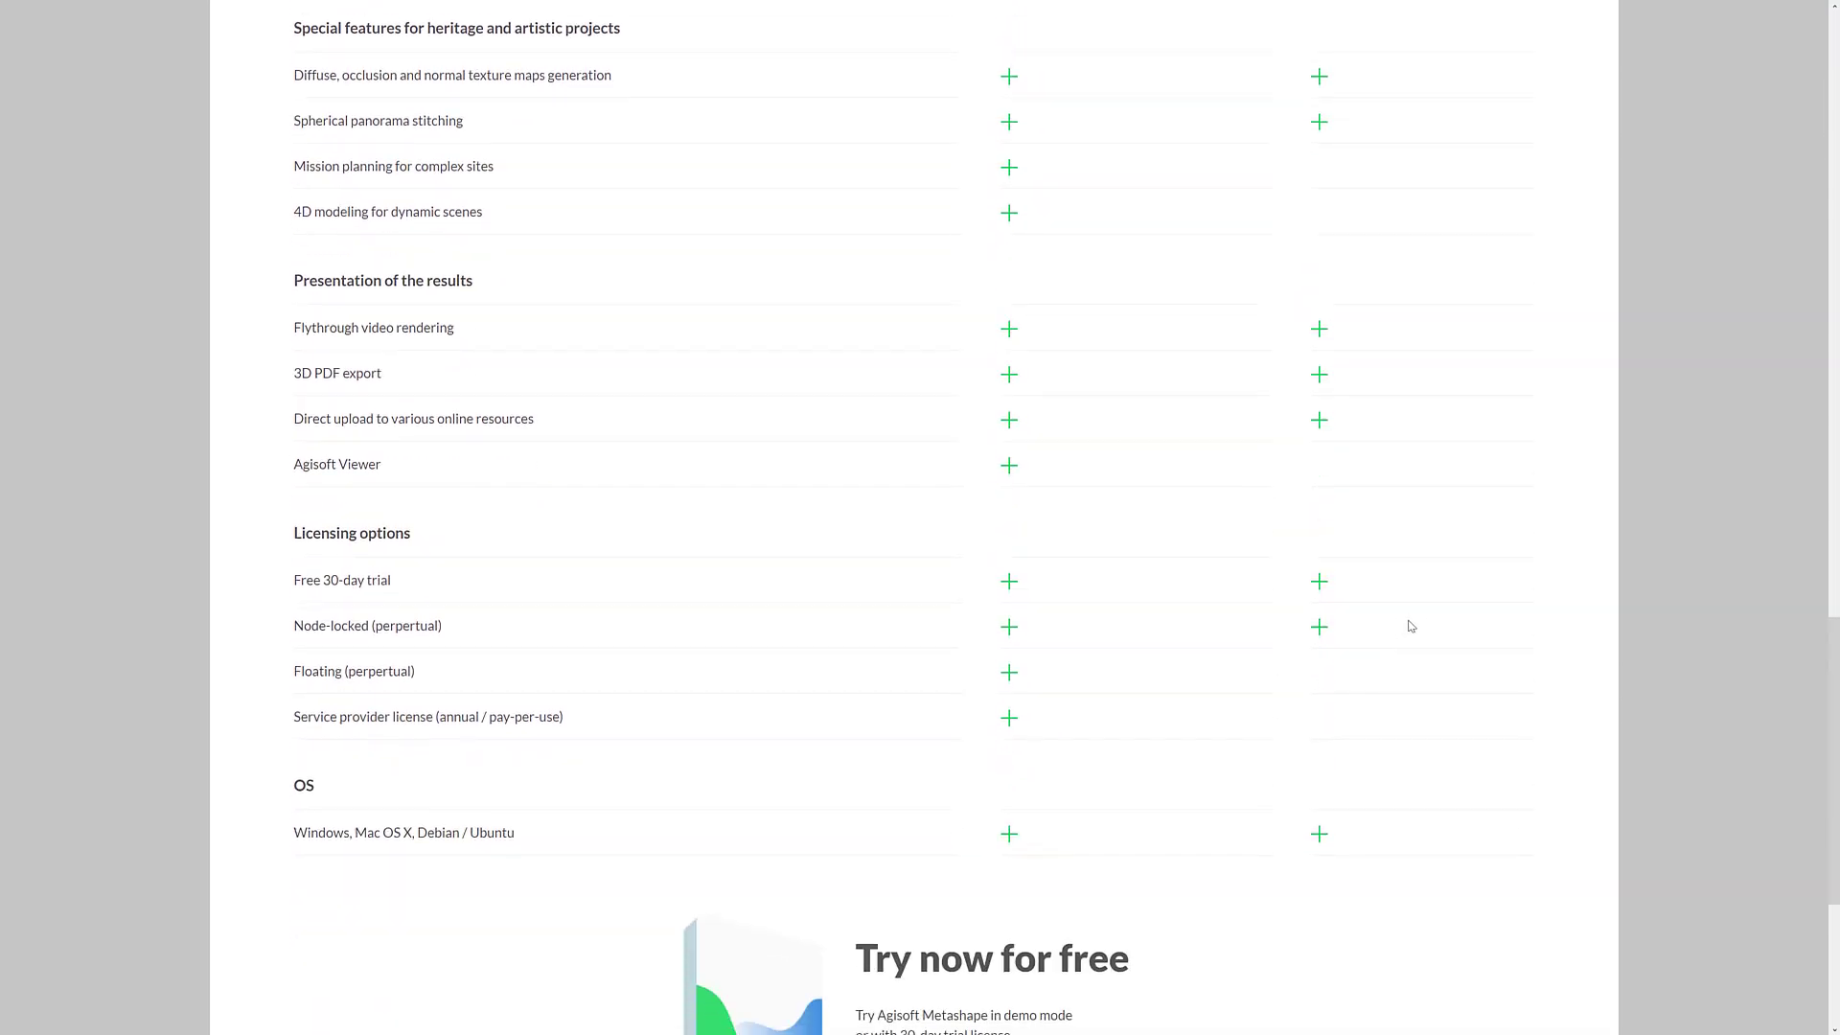
scroll(1409, 625, "down", 1)
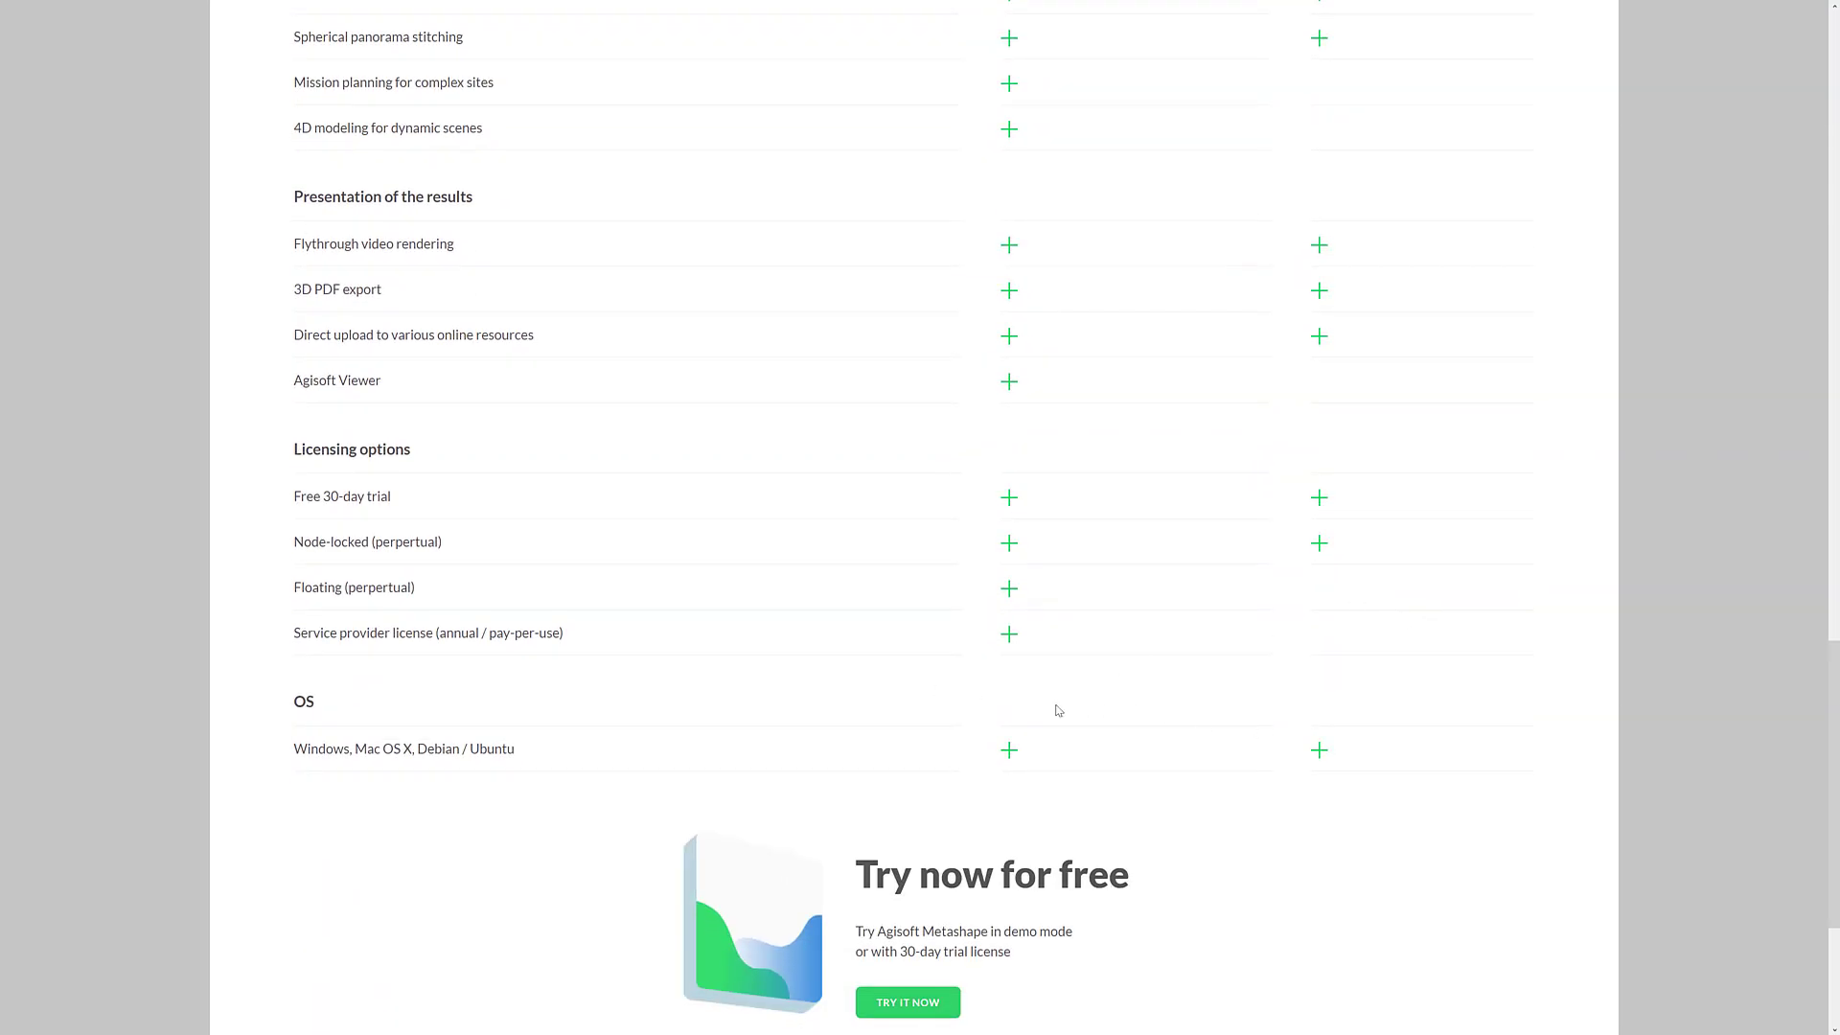
key("Home")
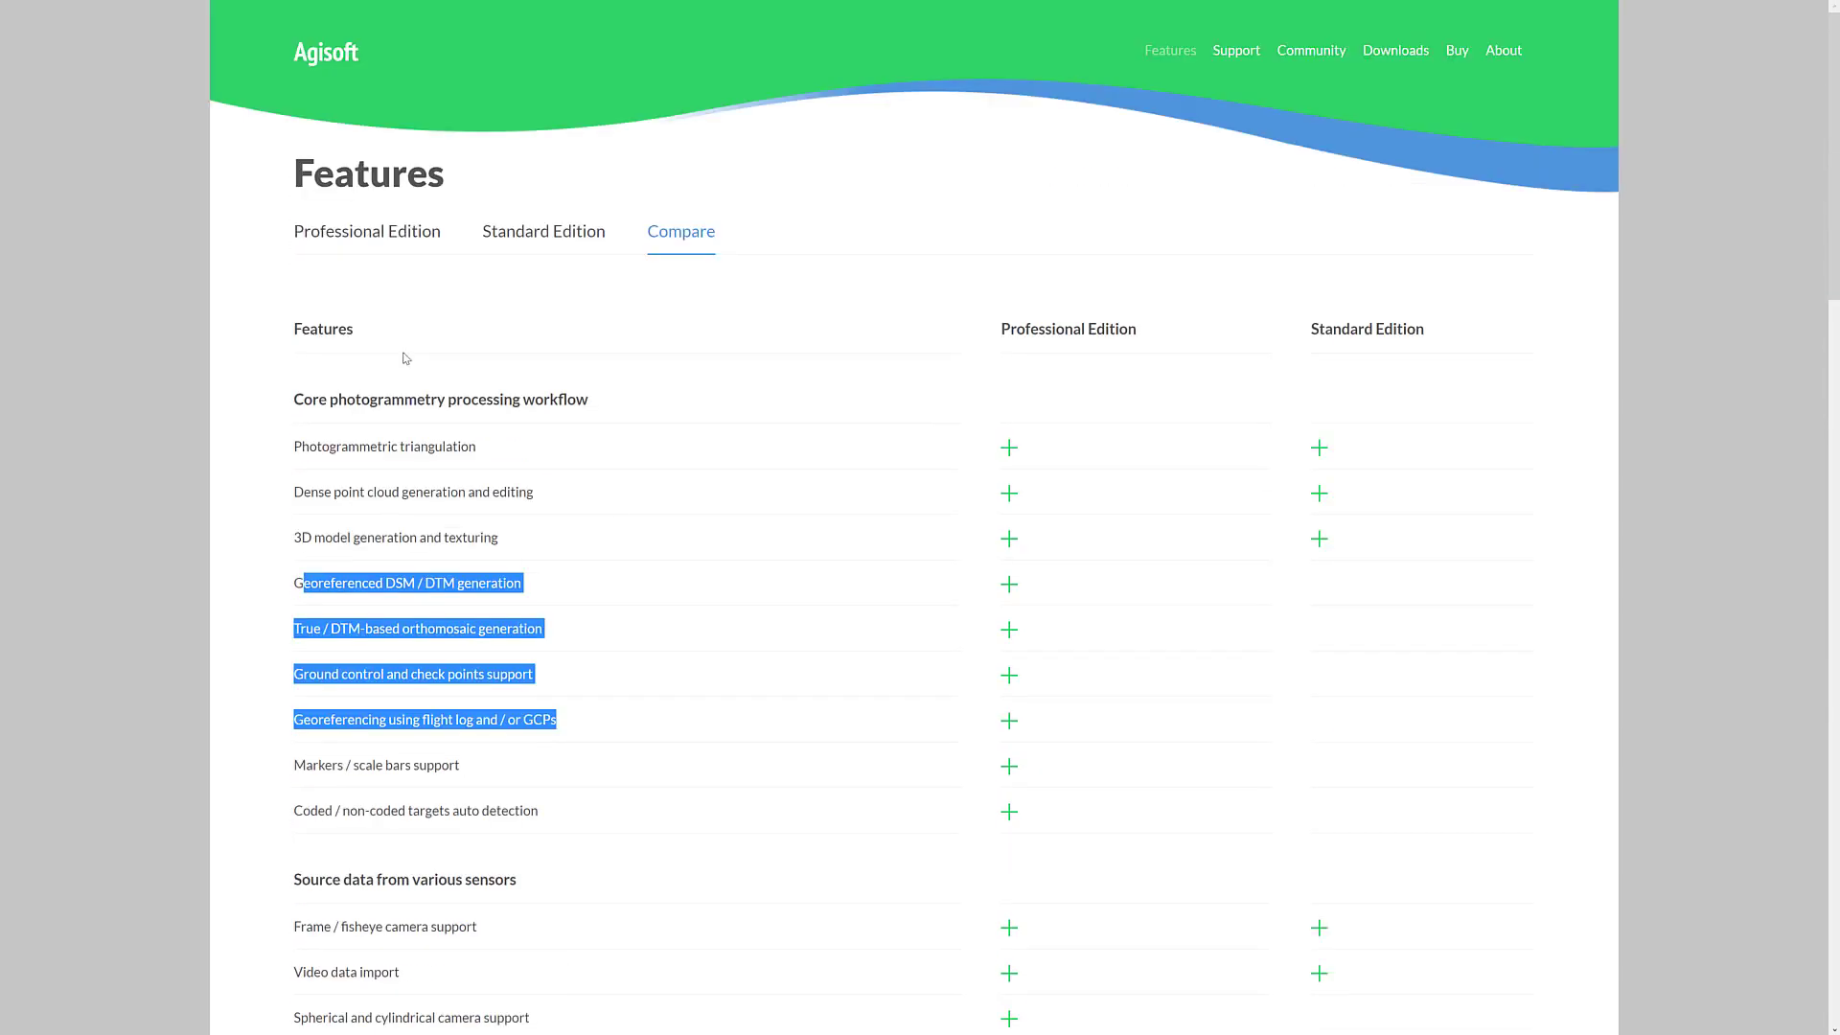
- Show the Metashape Standard Edition features, then reopen the Agisoft online store prices
left_click(525, 239)
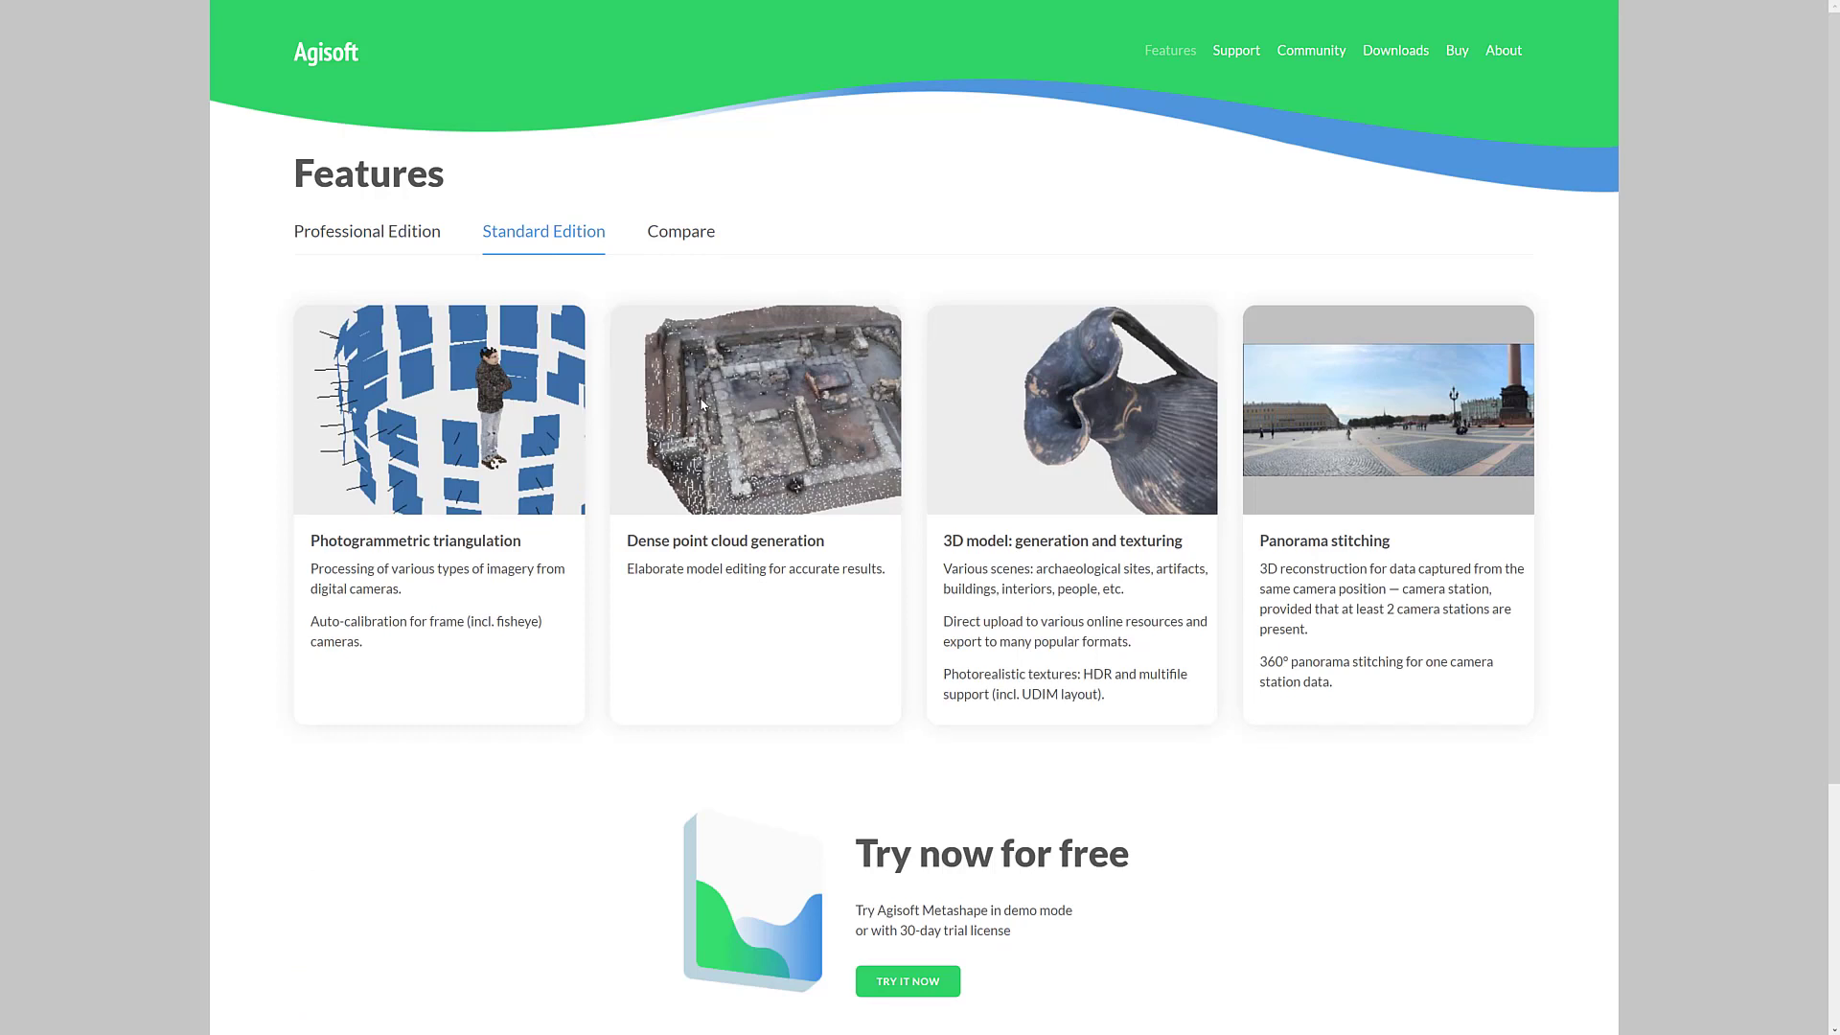
left_click(1457, 53)
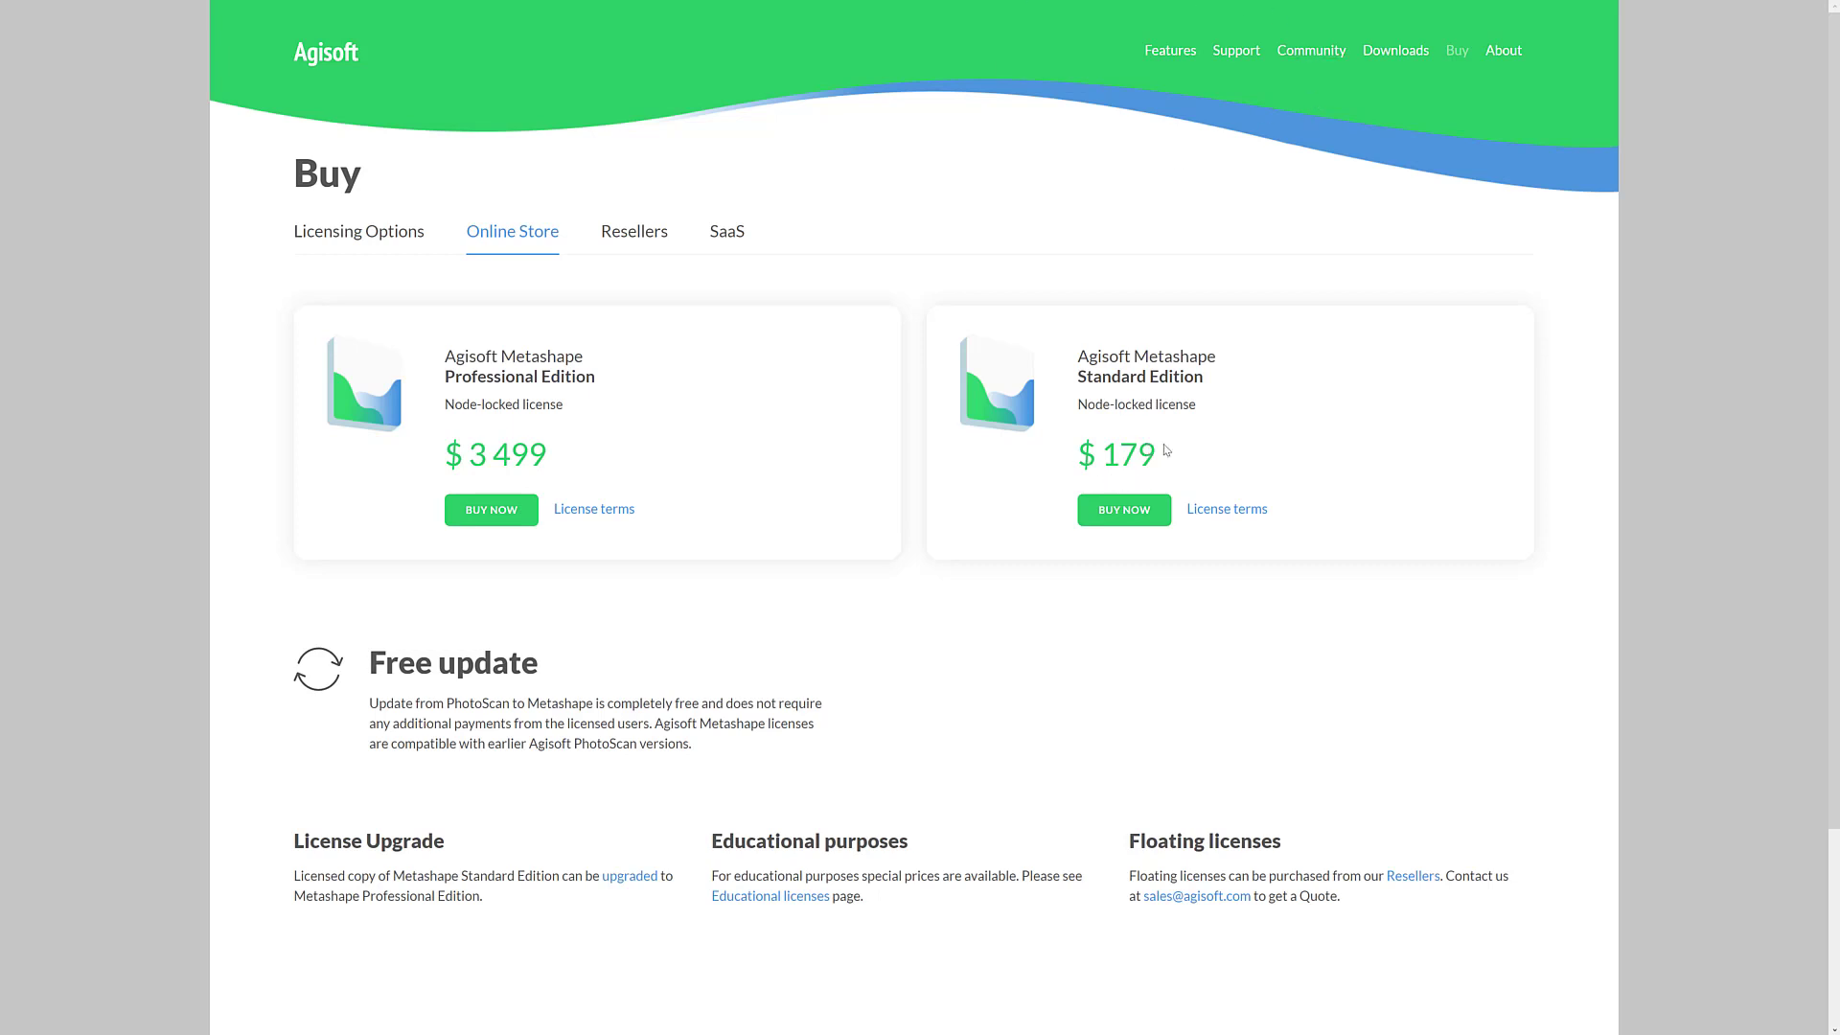
- Go by way of the Capturing Reality home page to the RealityCaptureMini project in RealityCapture and show its input licensing notification
key("alt+Tab")
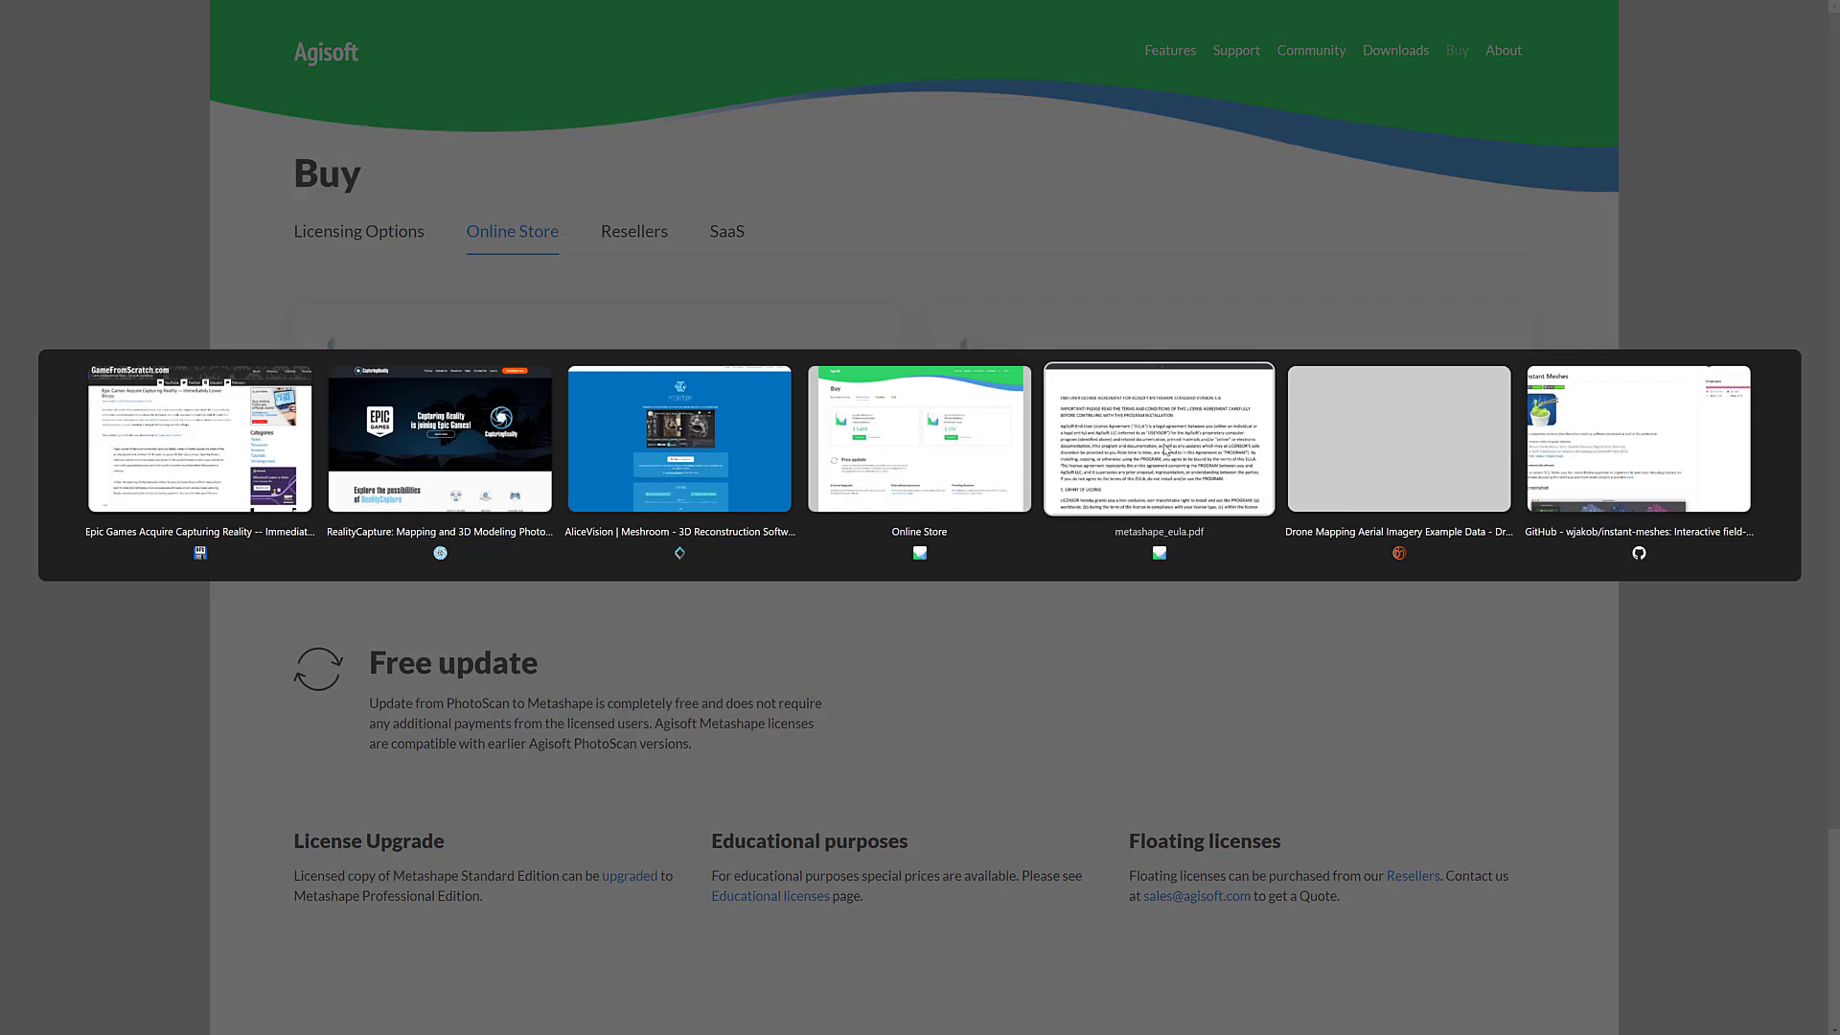
left_click(443, 445)
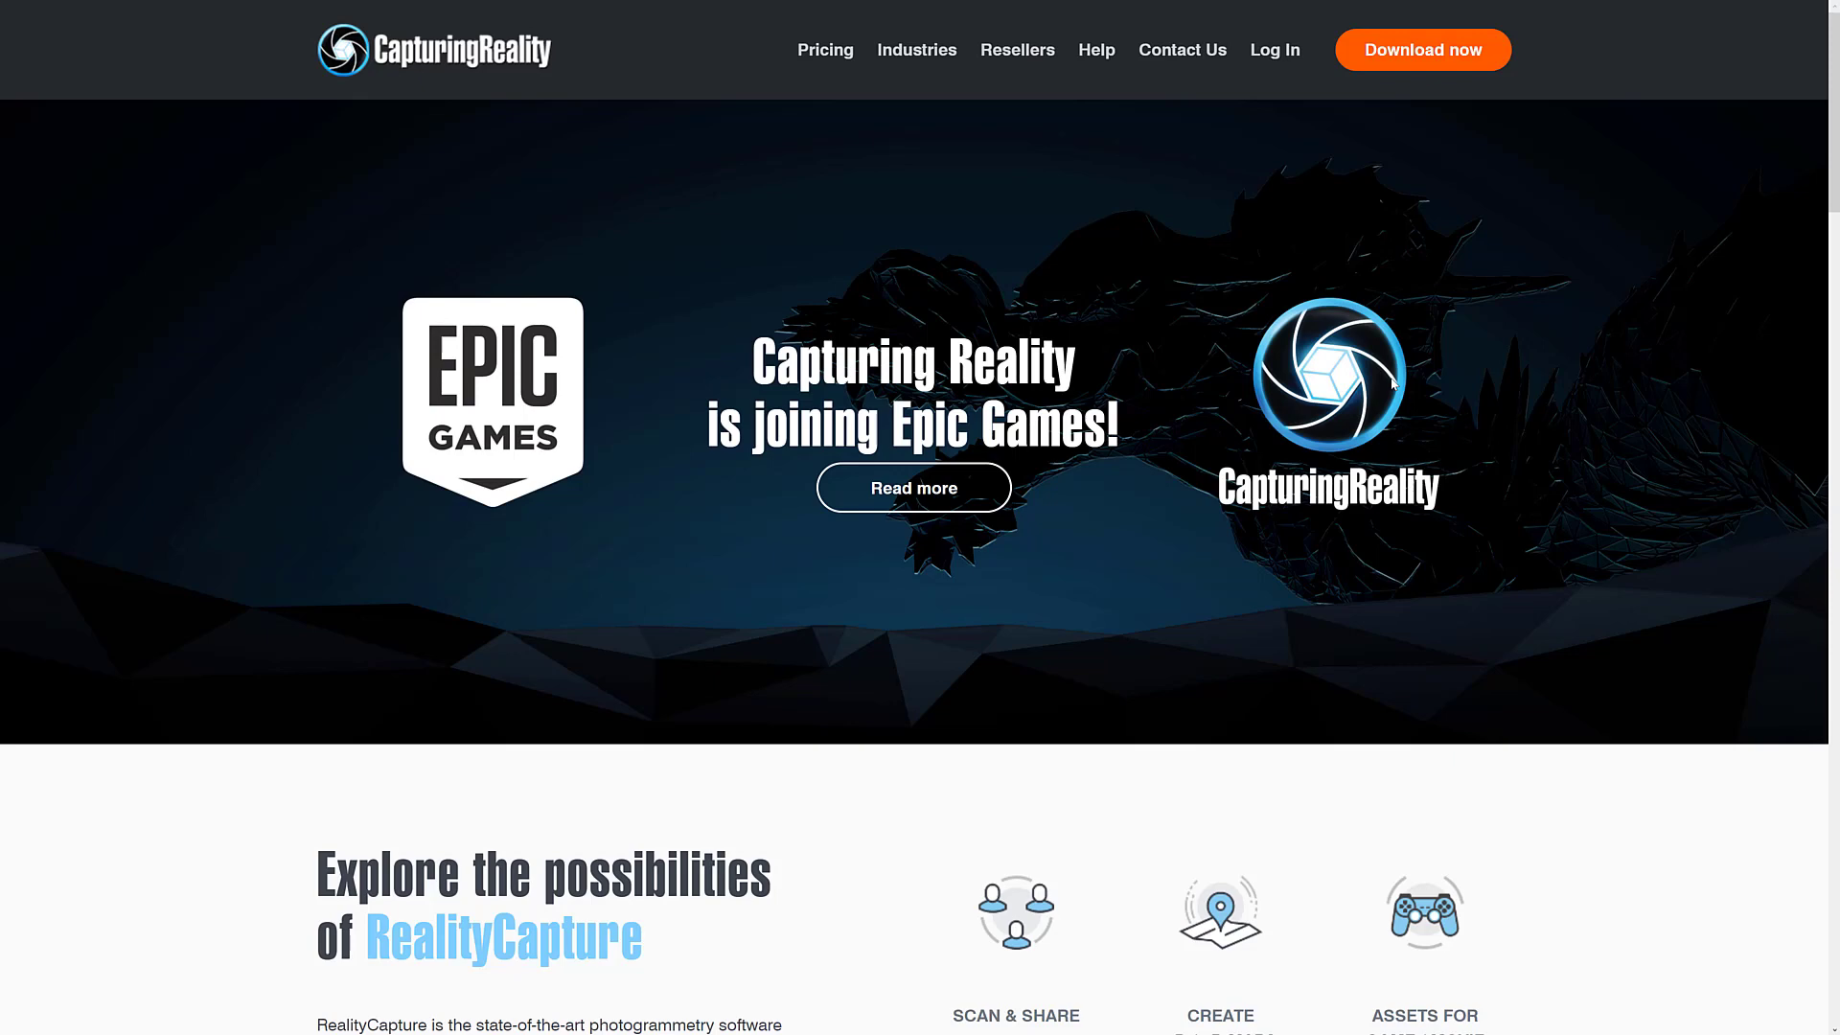
key("alt+Tab")
left_click(1390, 377)
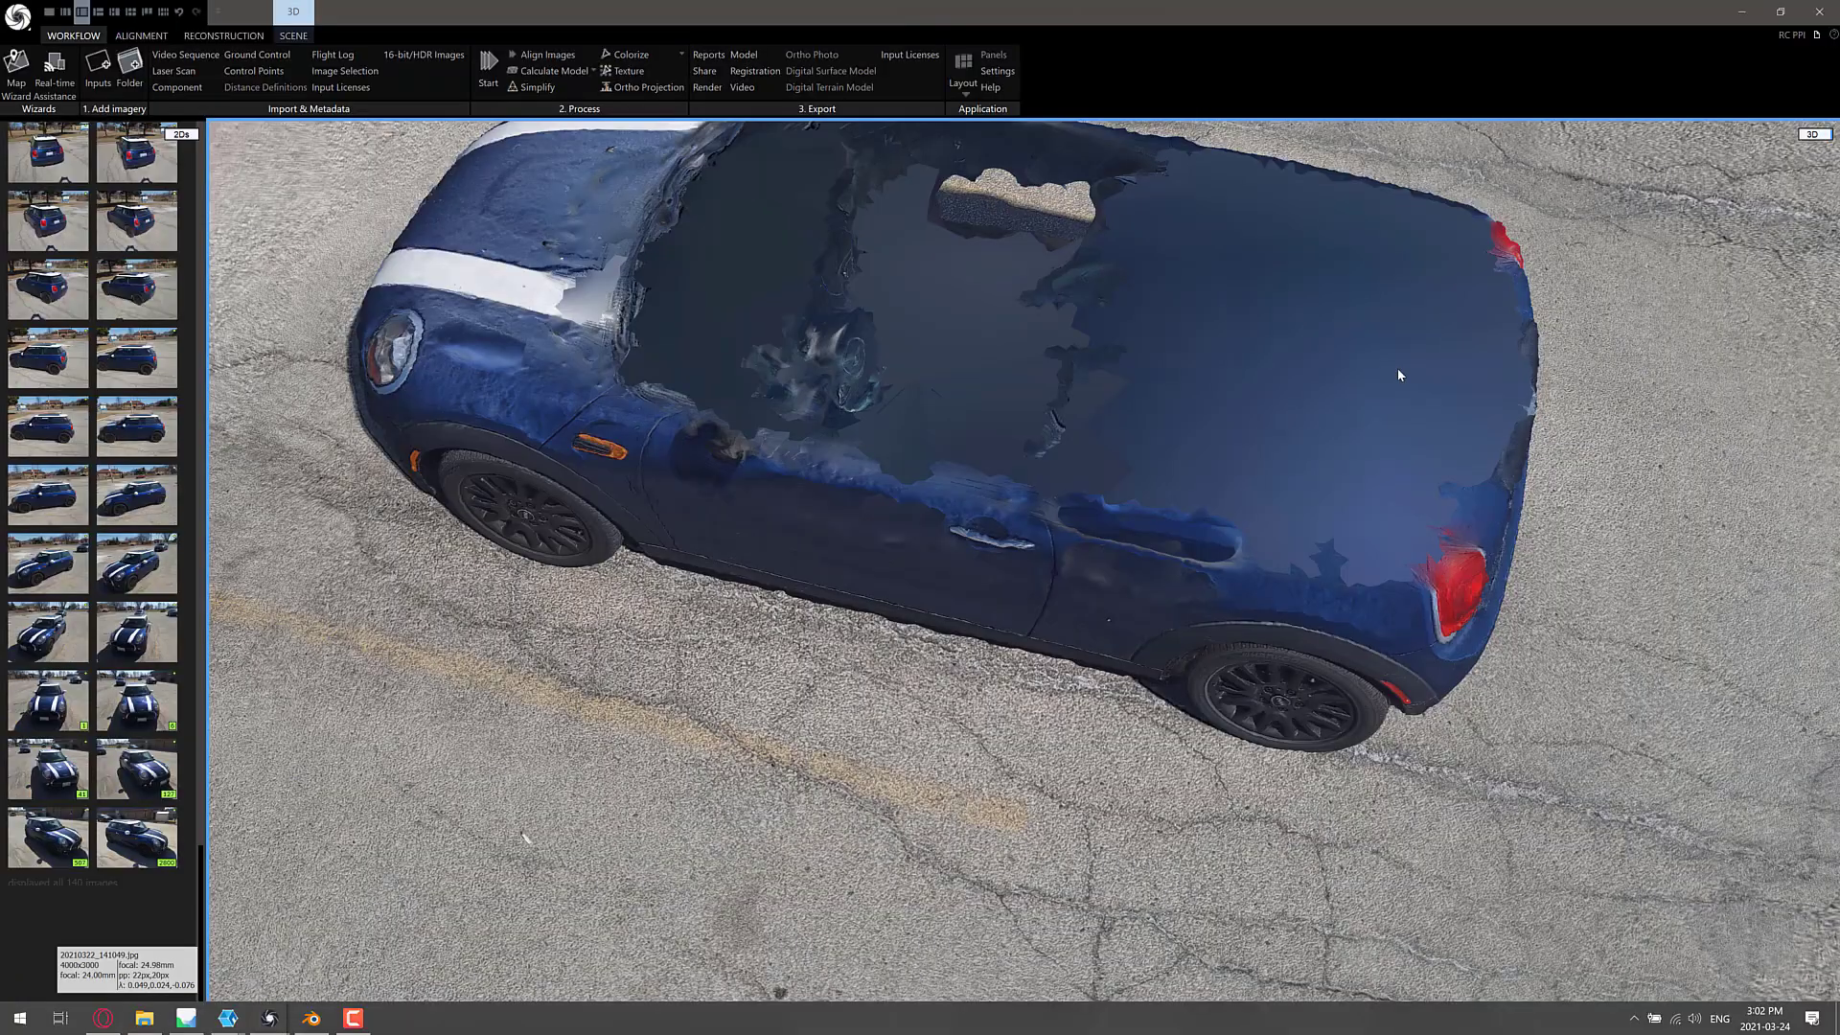
left_click(1817, 35)
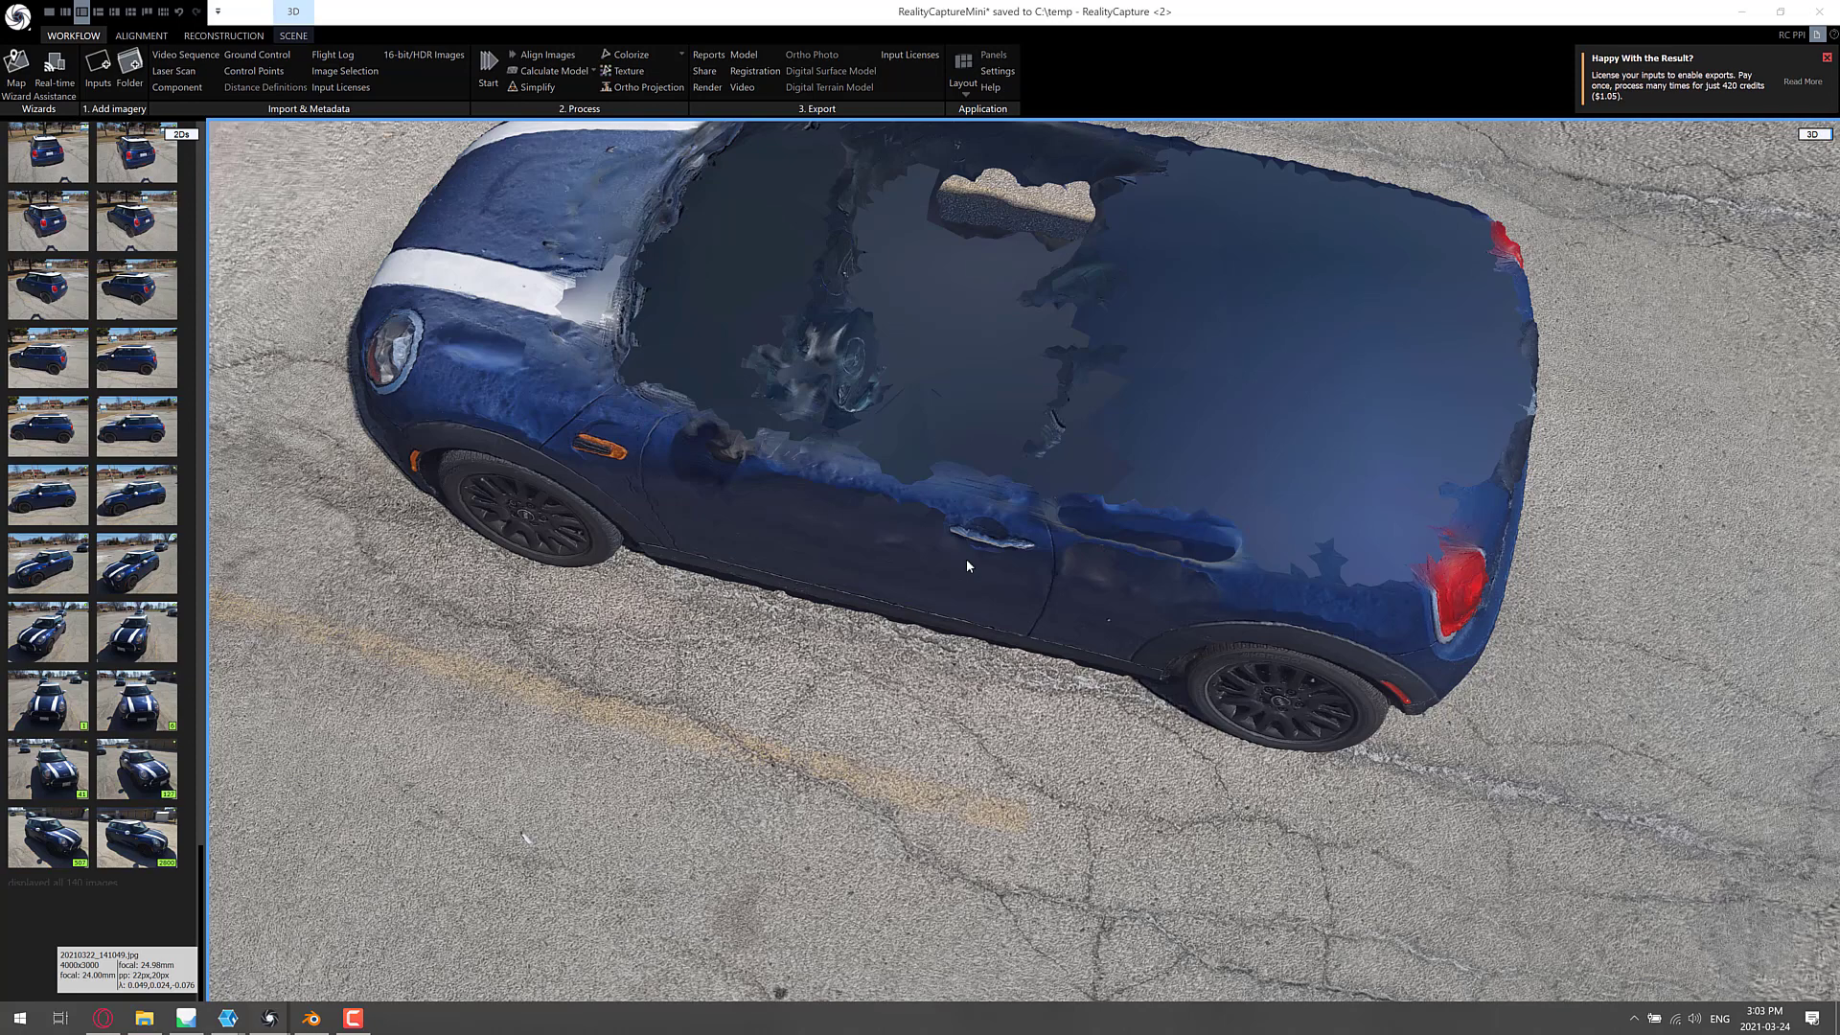
- Switch to the MEtashapeDemo project in Agisoft Metashape to show its textured rock model
key("alt+Tab")
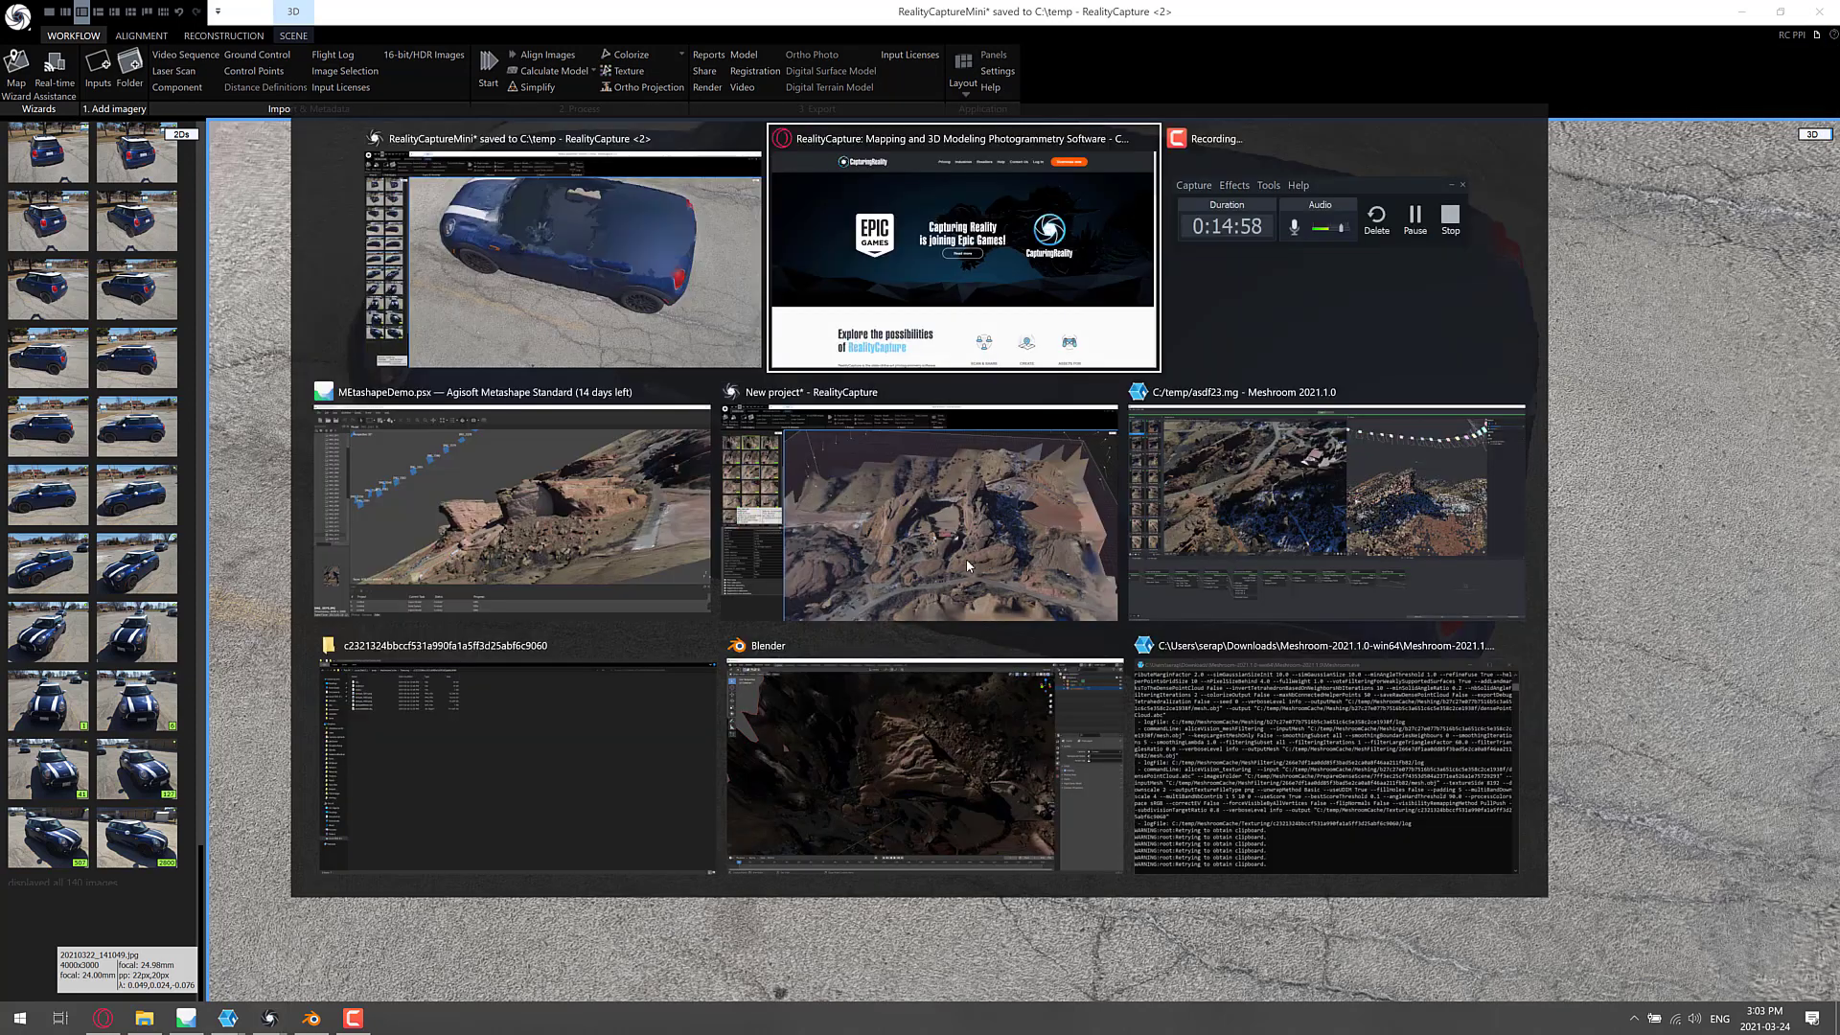
key("alt+Tab")
key("alt+Tab")
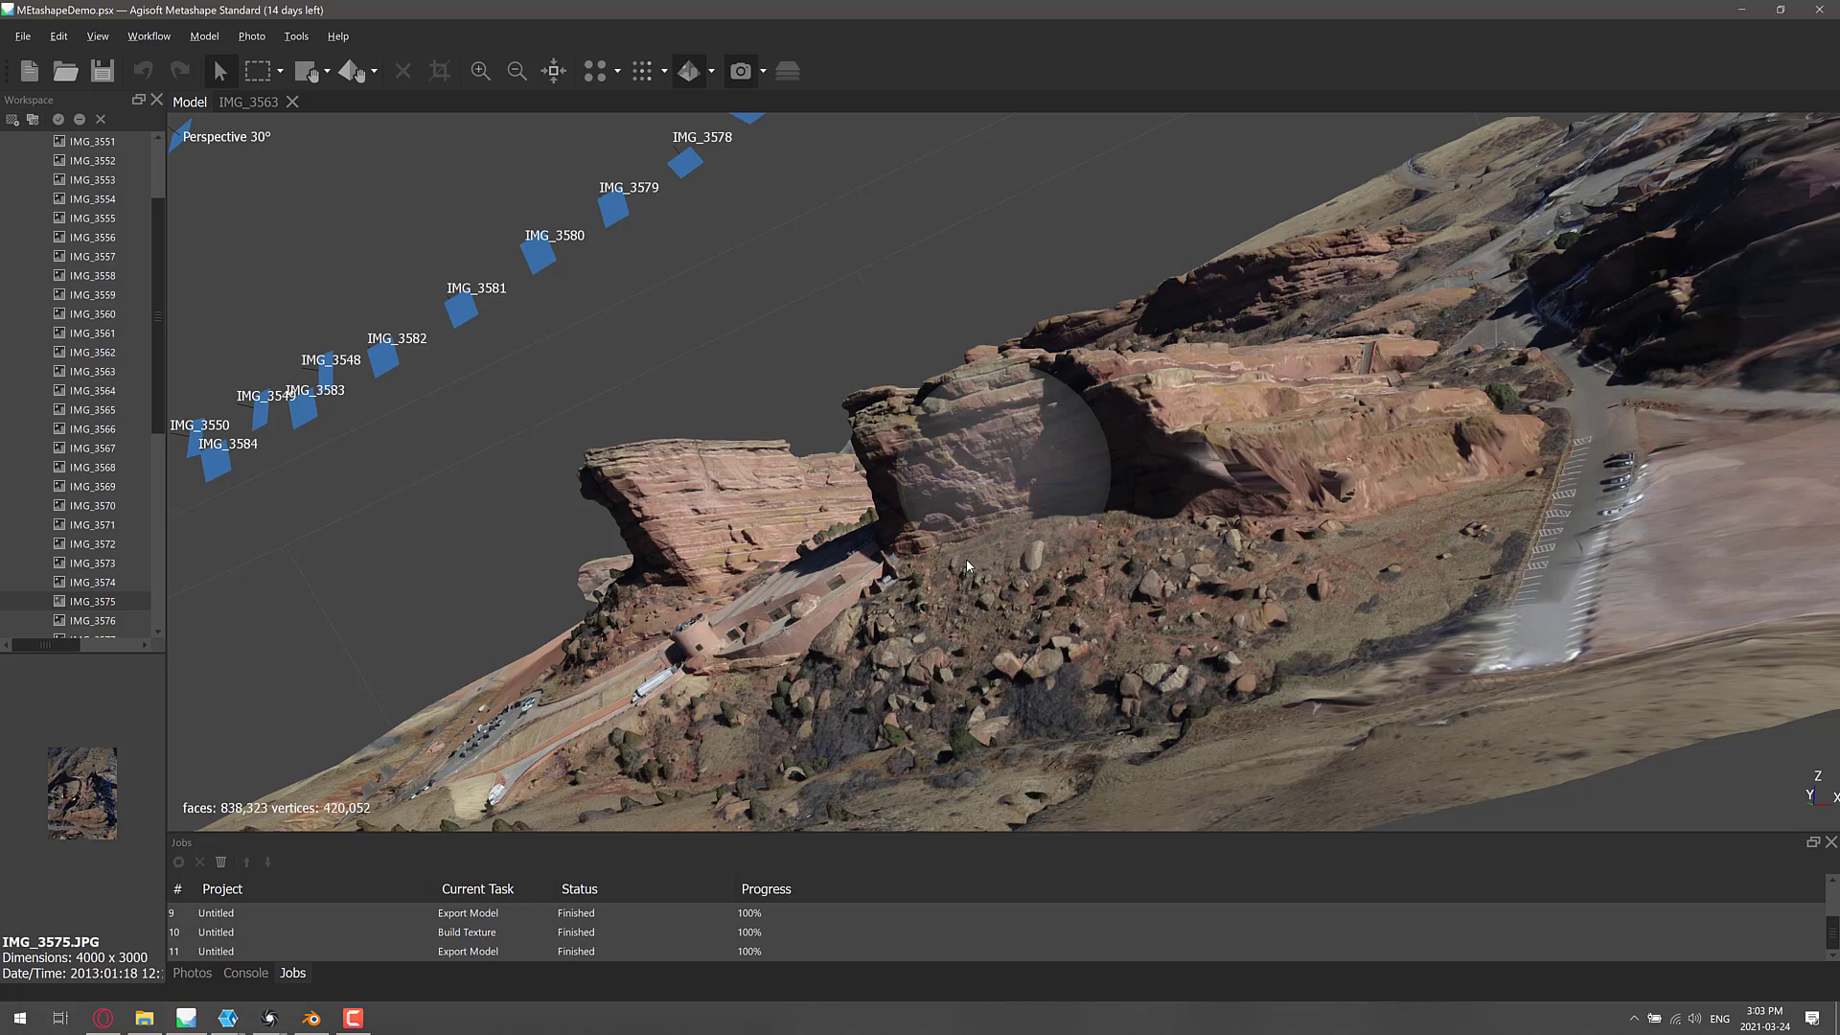
- Switch to the Meshroom project to show its source images, point cloud and node graph
key("alt+Tab")
key("alt+Tab")
key("alt+Tab")
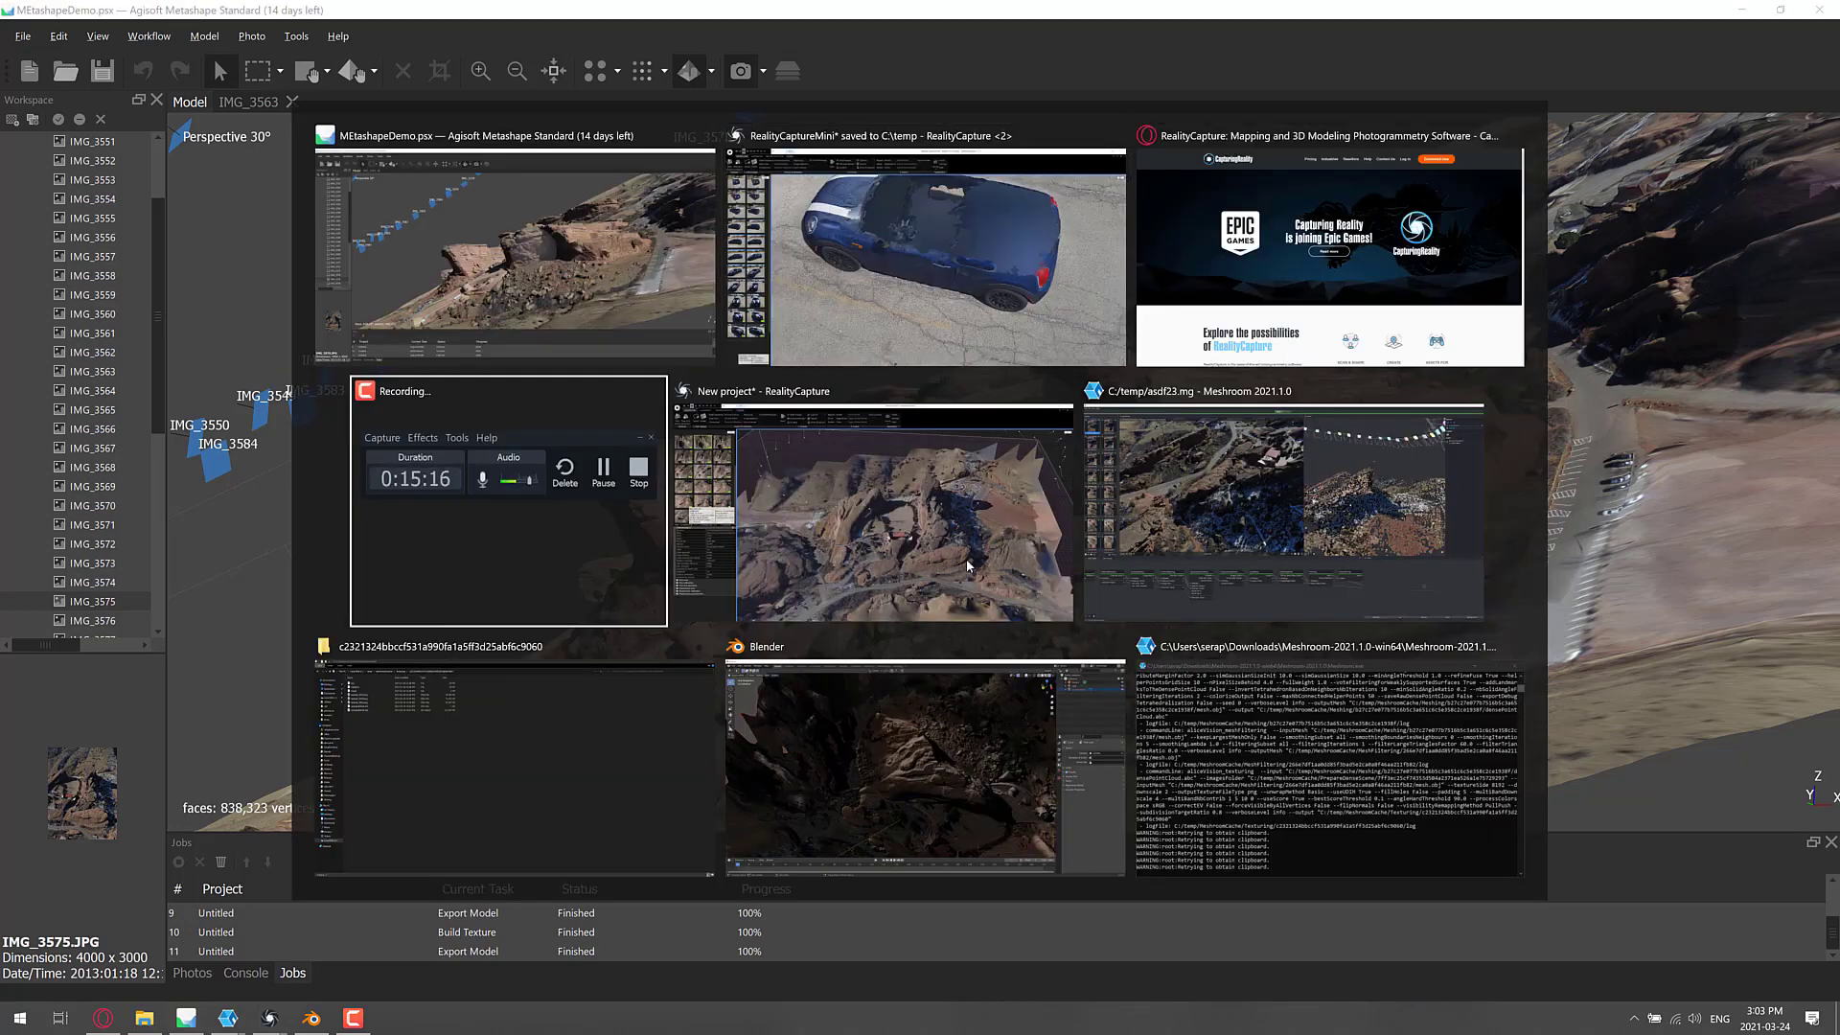
key("alt+Tab")
key("alt+Tab")
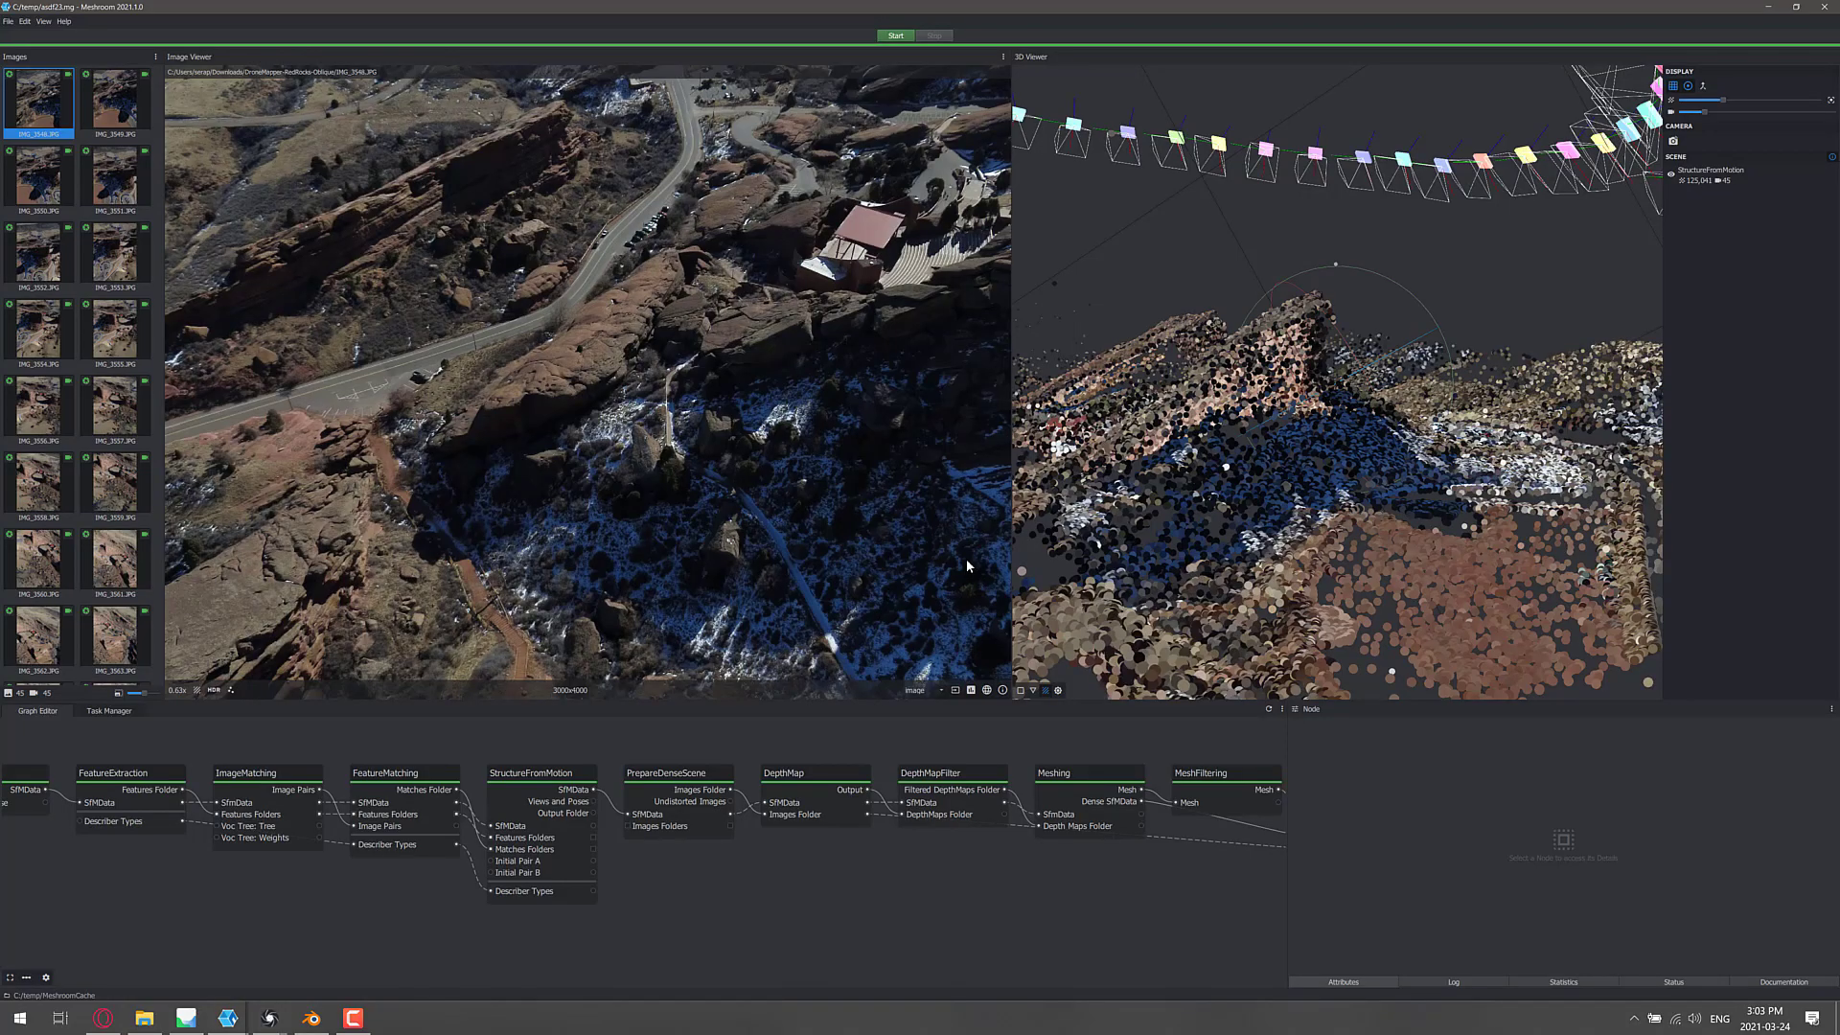
- Switch to the new RealityCapture project to show its textured reconstruction of the rock landscape
key("alt+Tab")
key("alt+Tab")
key("alt+Tab")
key("alt+Tab")
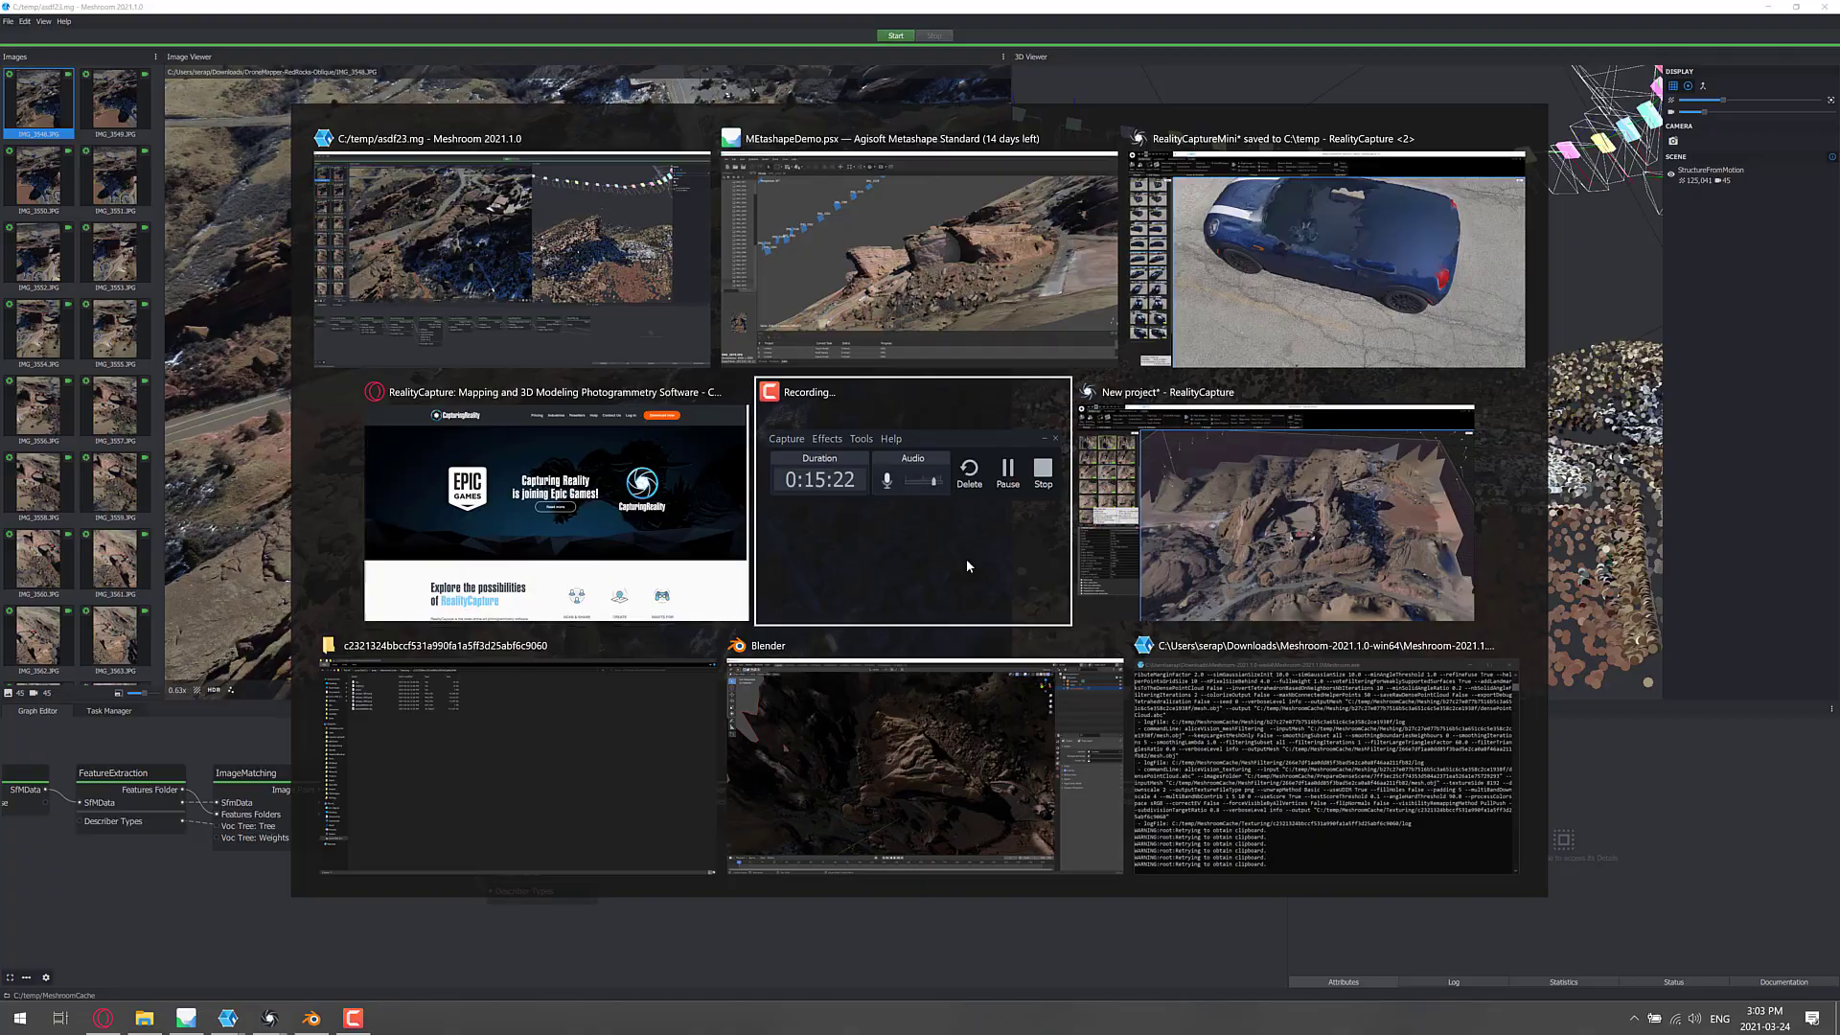
key("alt+Tab")
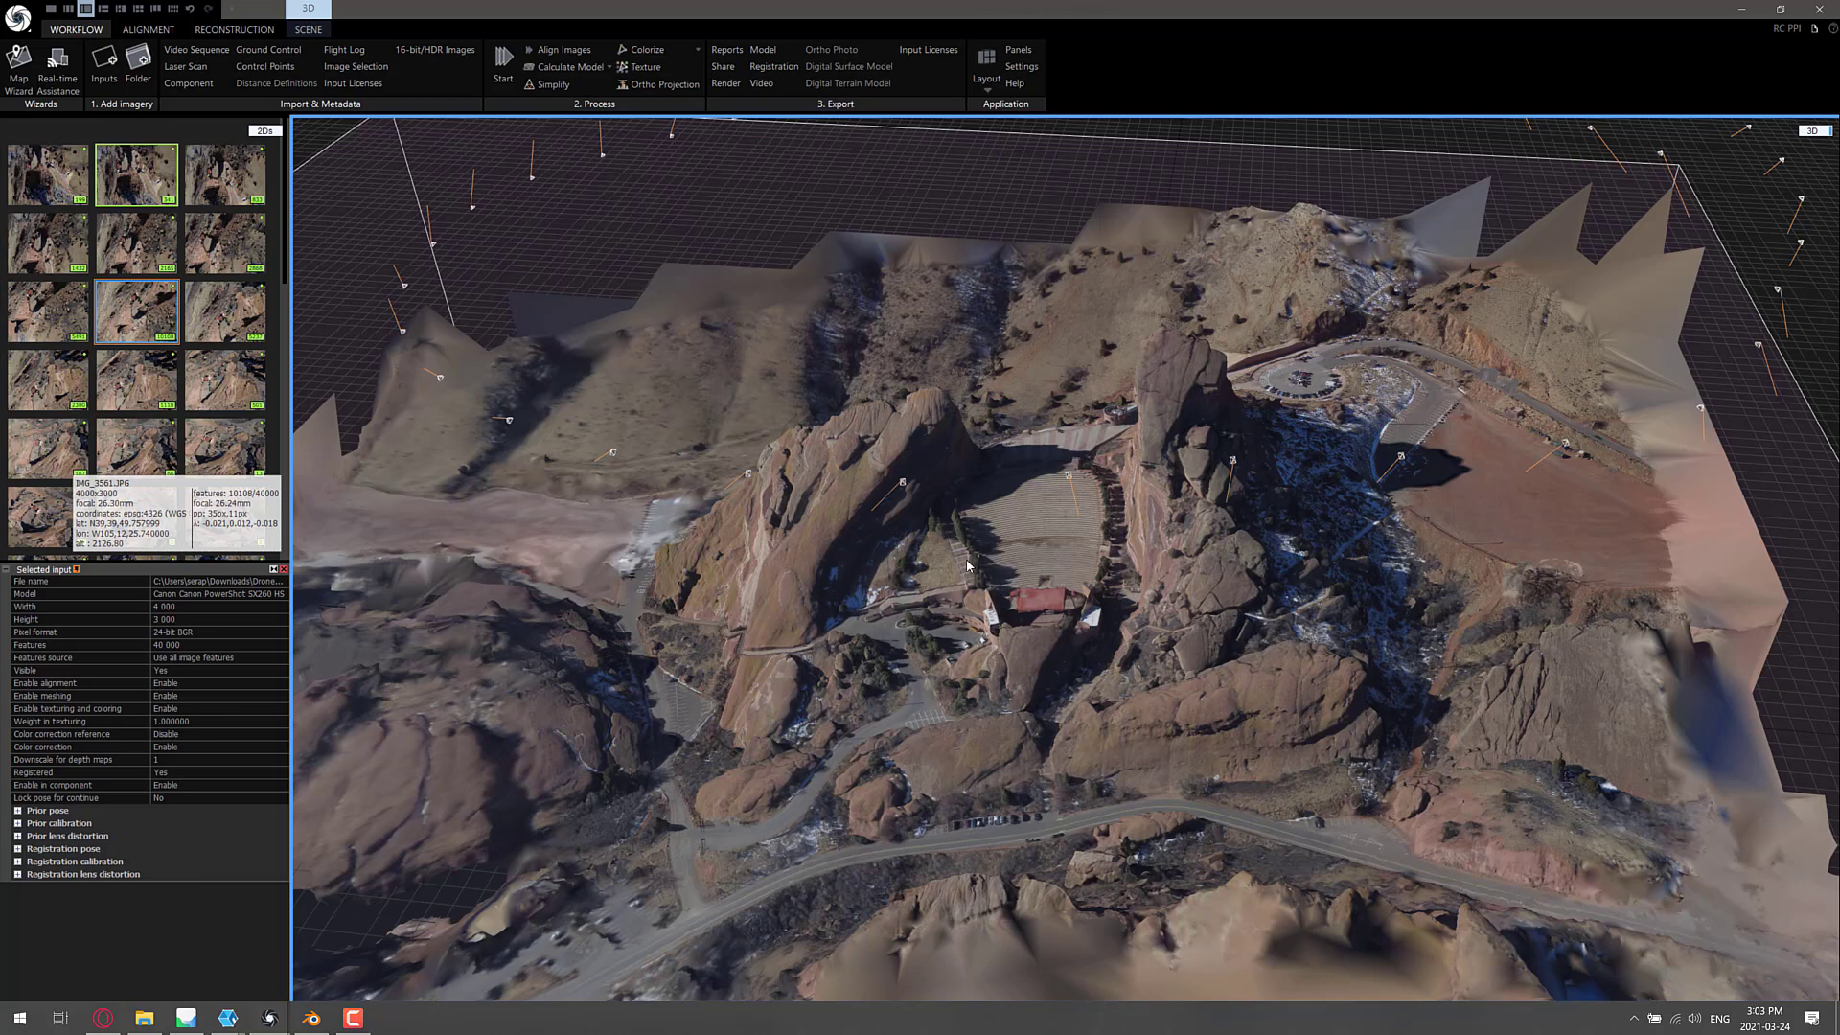
- Show the Metashape rock model again, then switch to the Agisoft online store prices in the browser
key("alt+Tab")
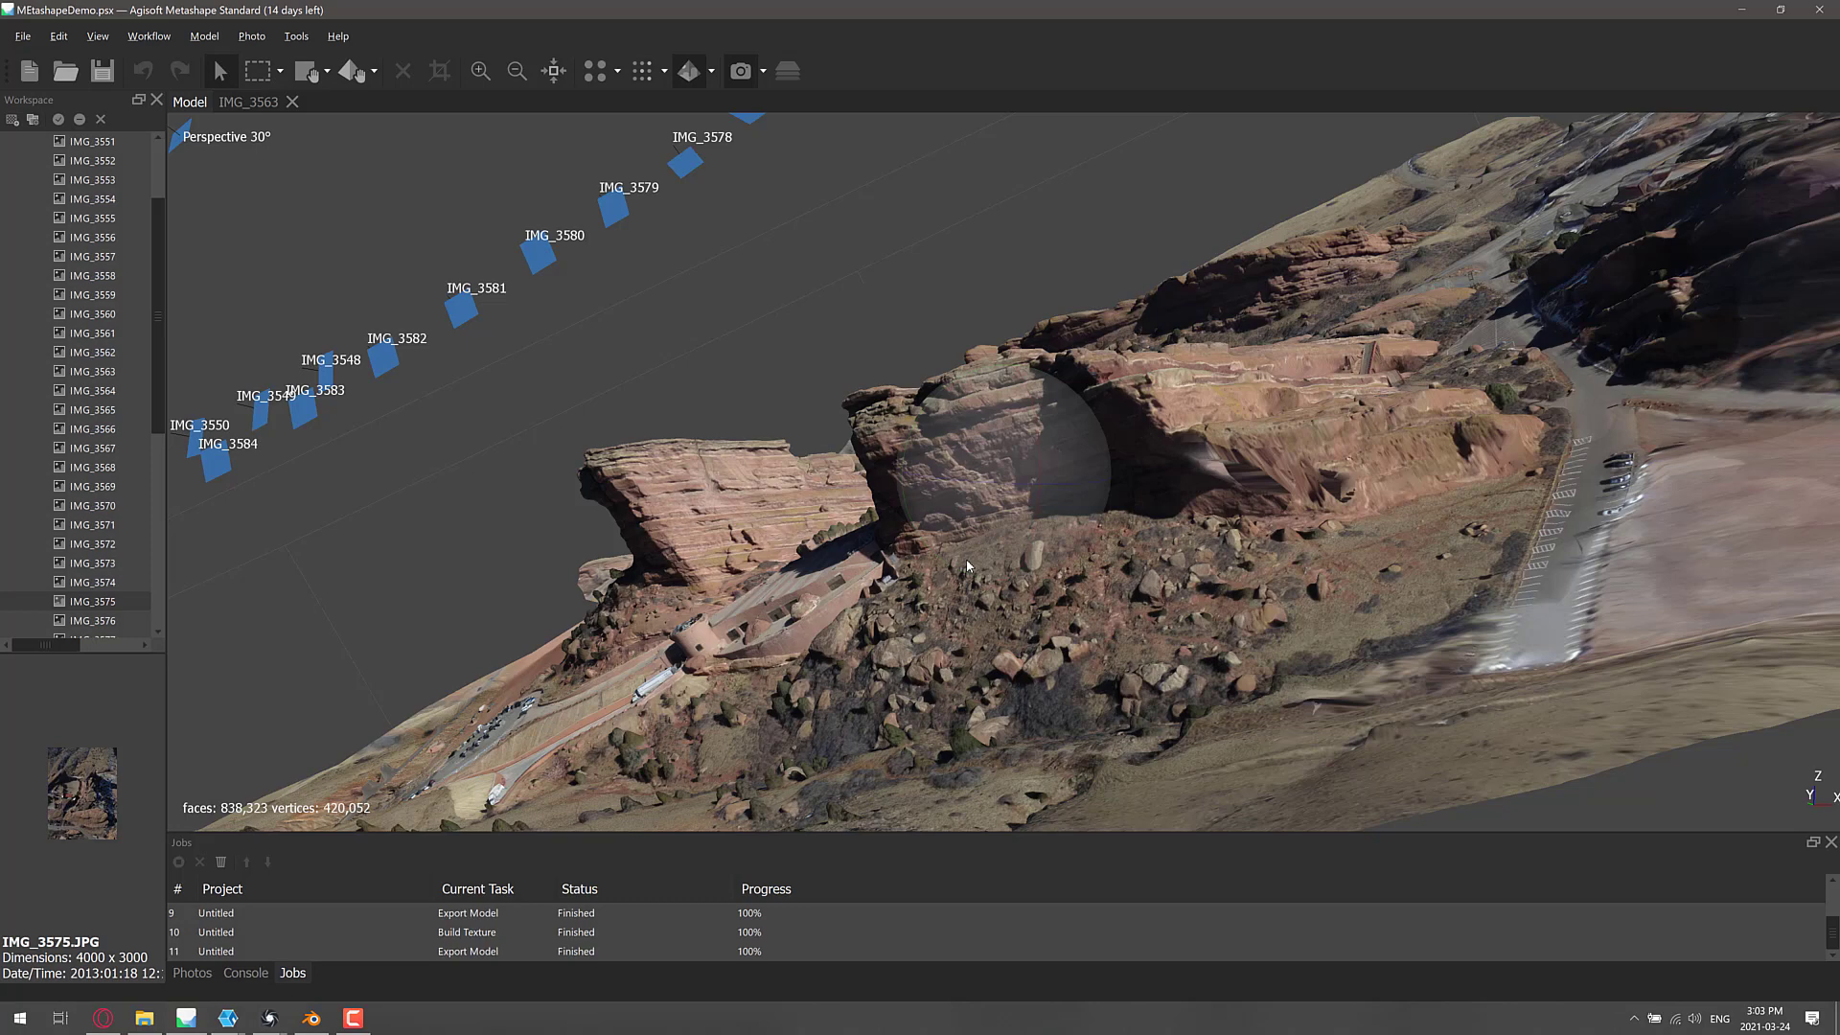
key("alt+Tab")
key("alt+Tab")
key("alt+Tab")
key("alt+Tab")
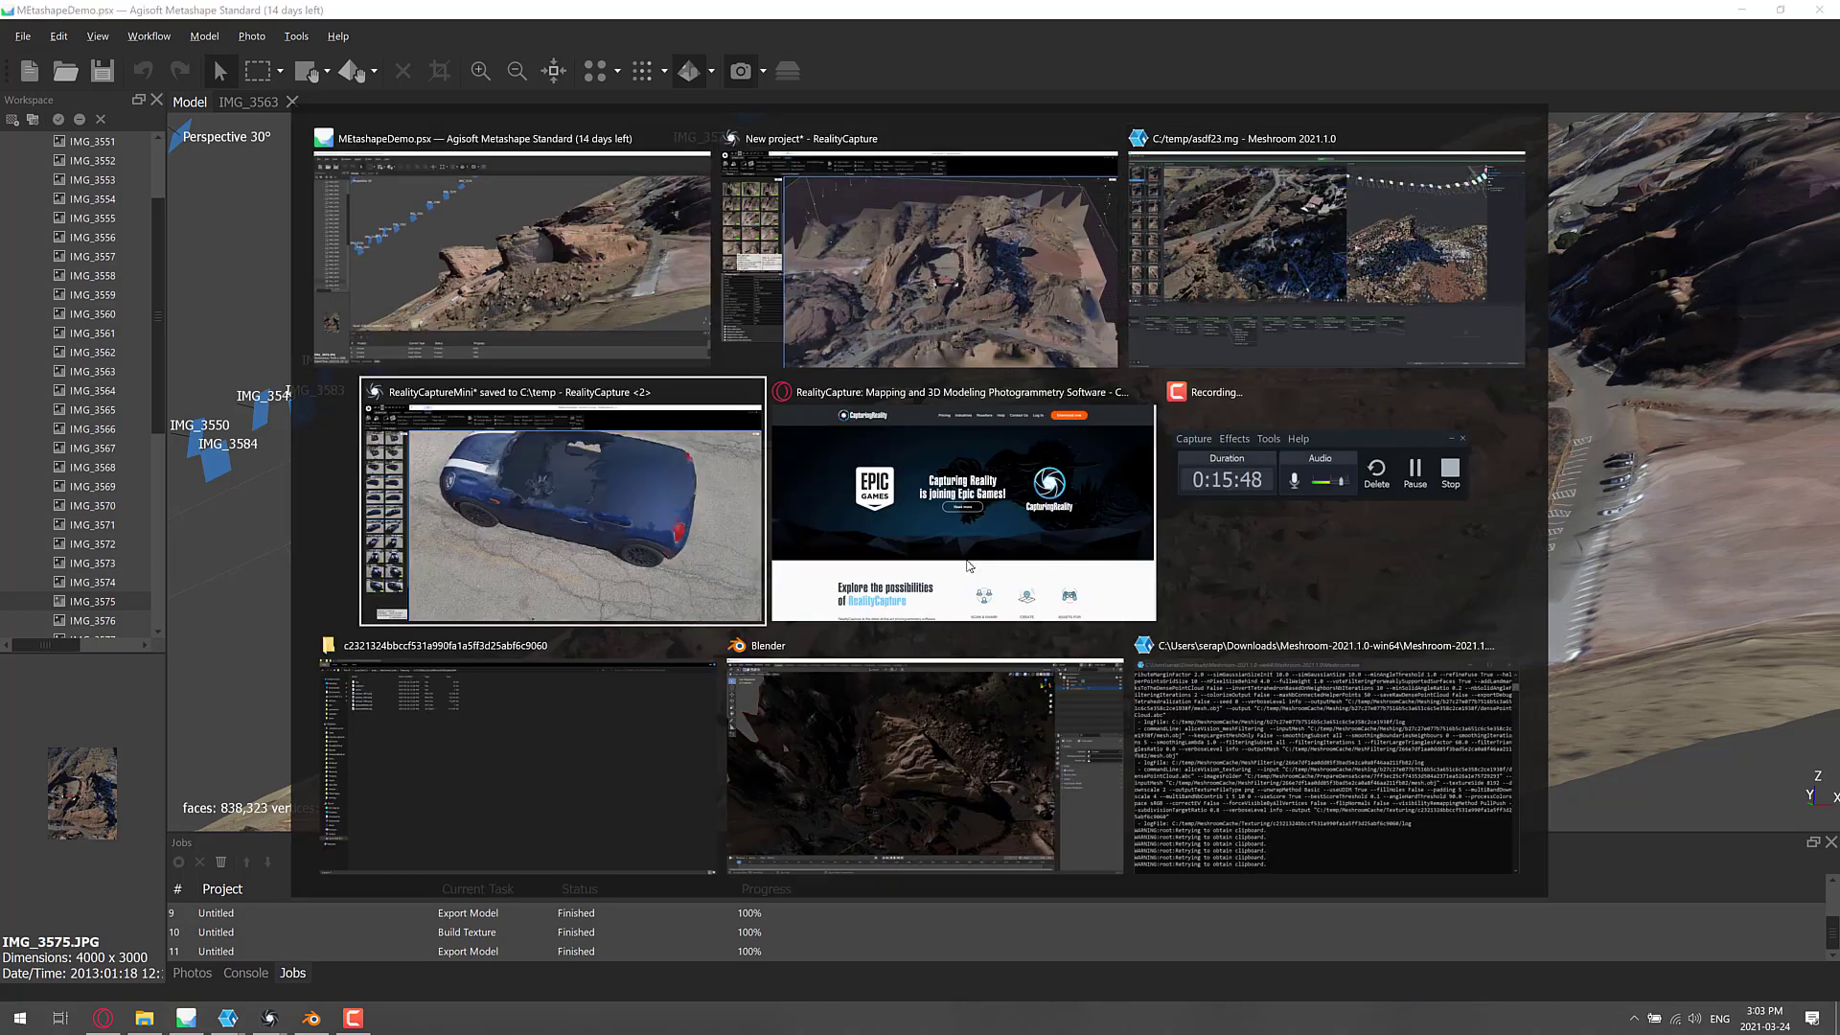
key("ctrl+Tab")
key("ctrl+Tab")
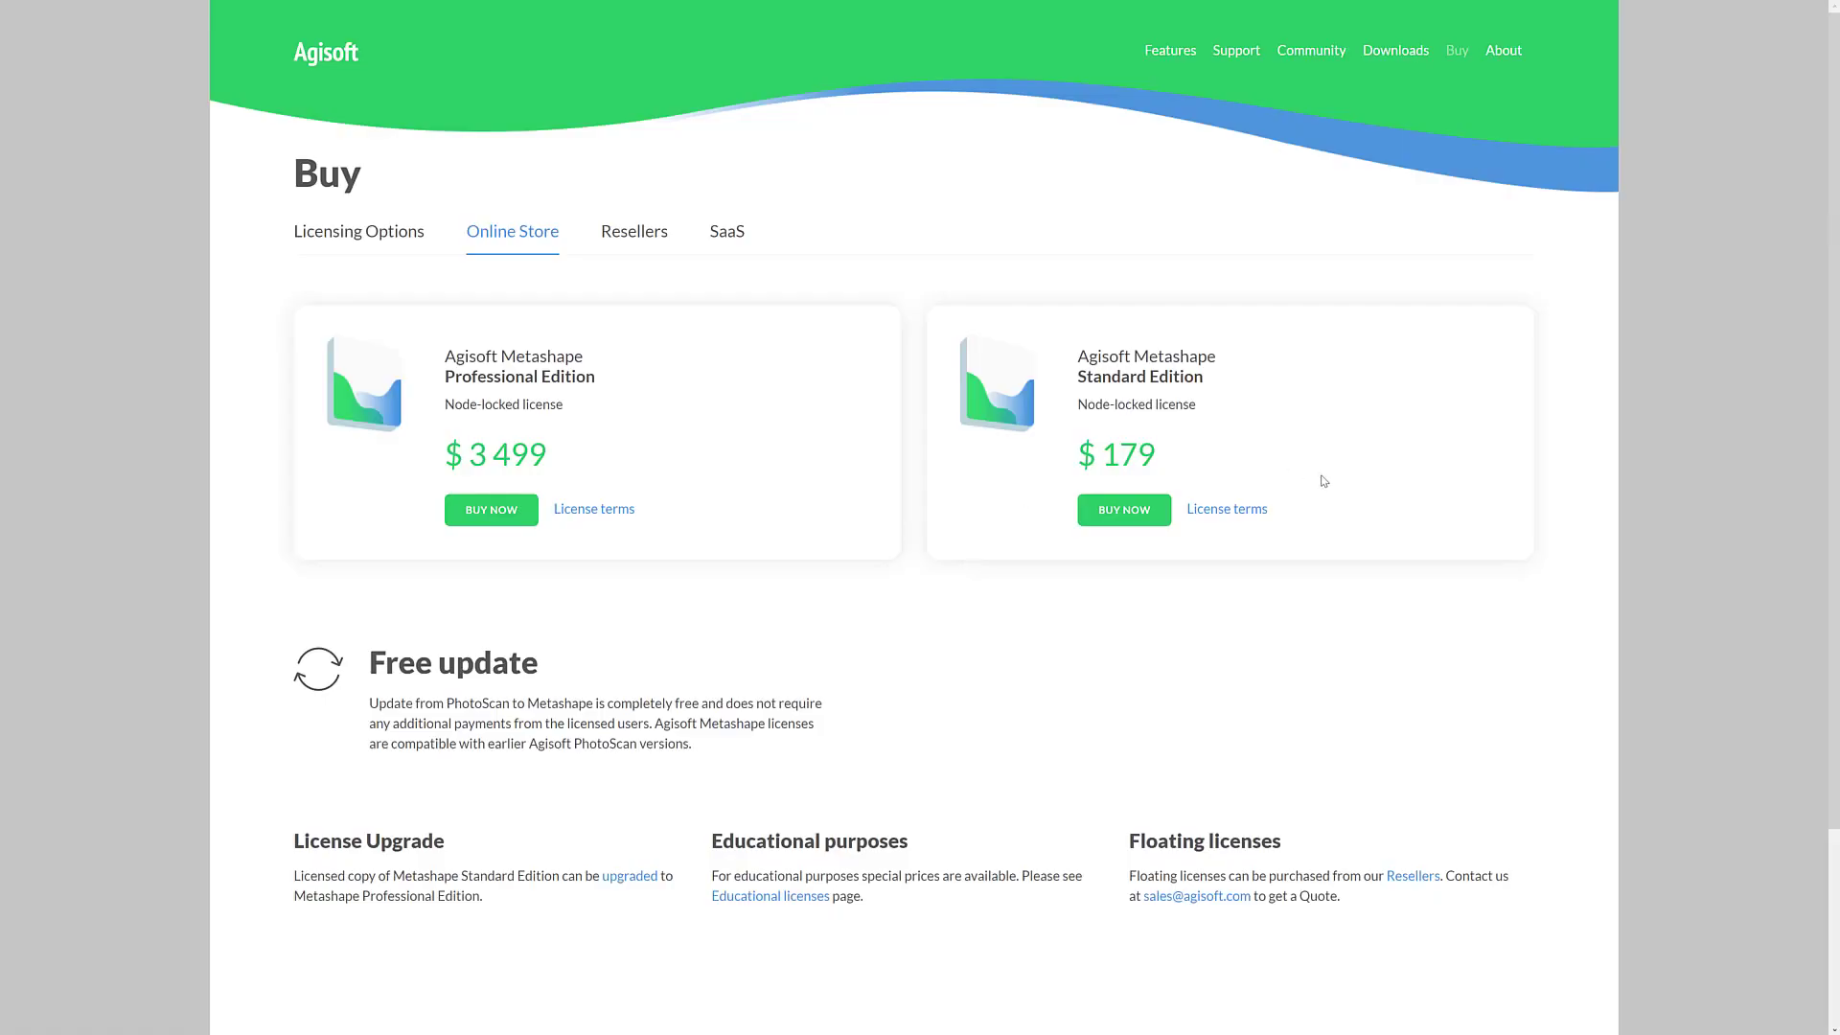
- Show DroneMapper's Red Rocks, Colorado – Oblique data set, then the GameFromScratch article about Epic Games acquiring Capturing Reality
key("ctrl+Tab")
key("ctrl+Tab")
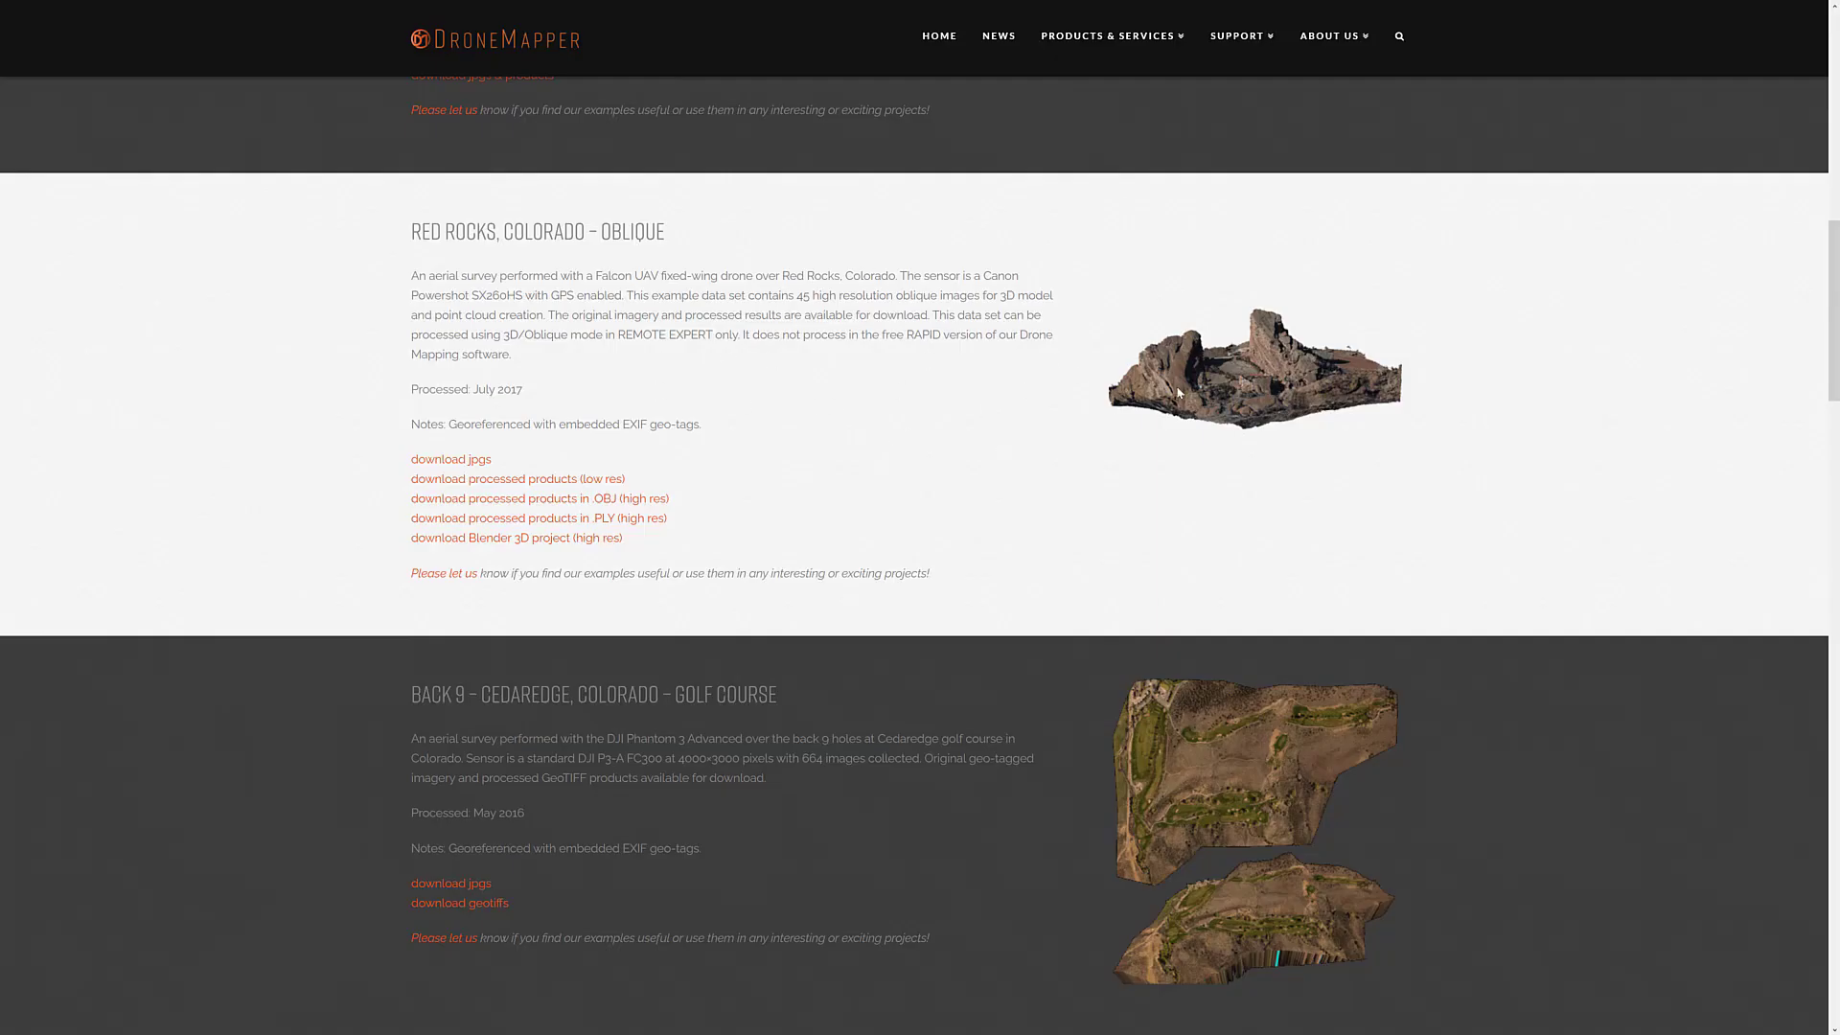
scroll(1258, 483, "up", 3)
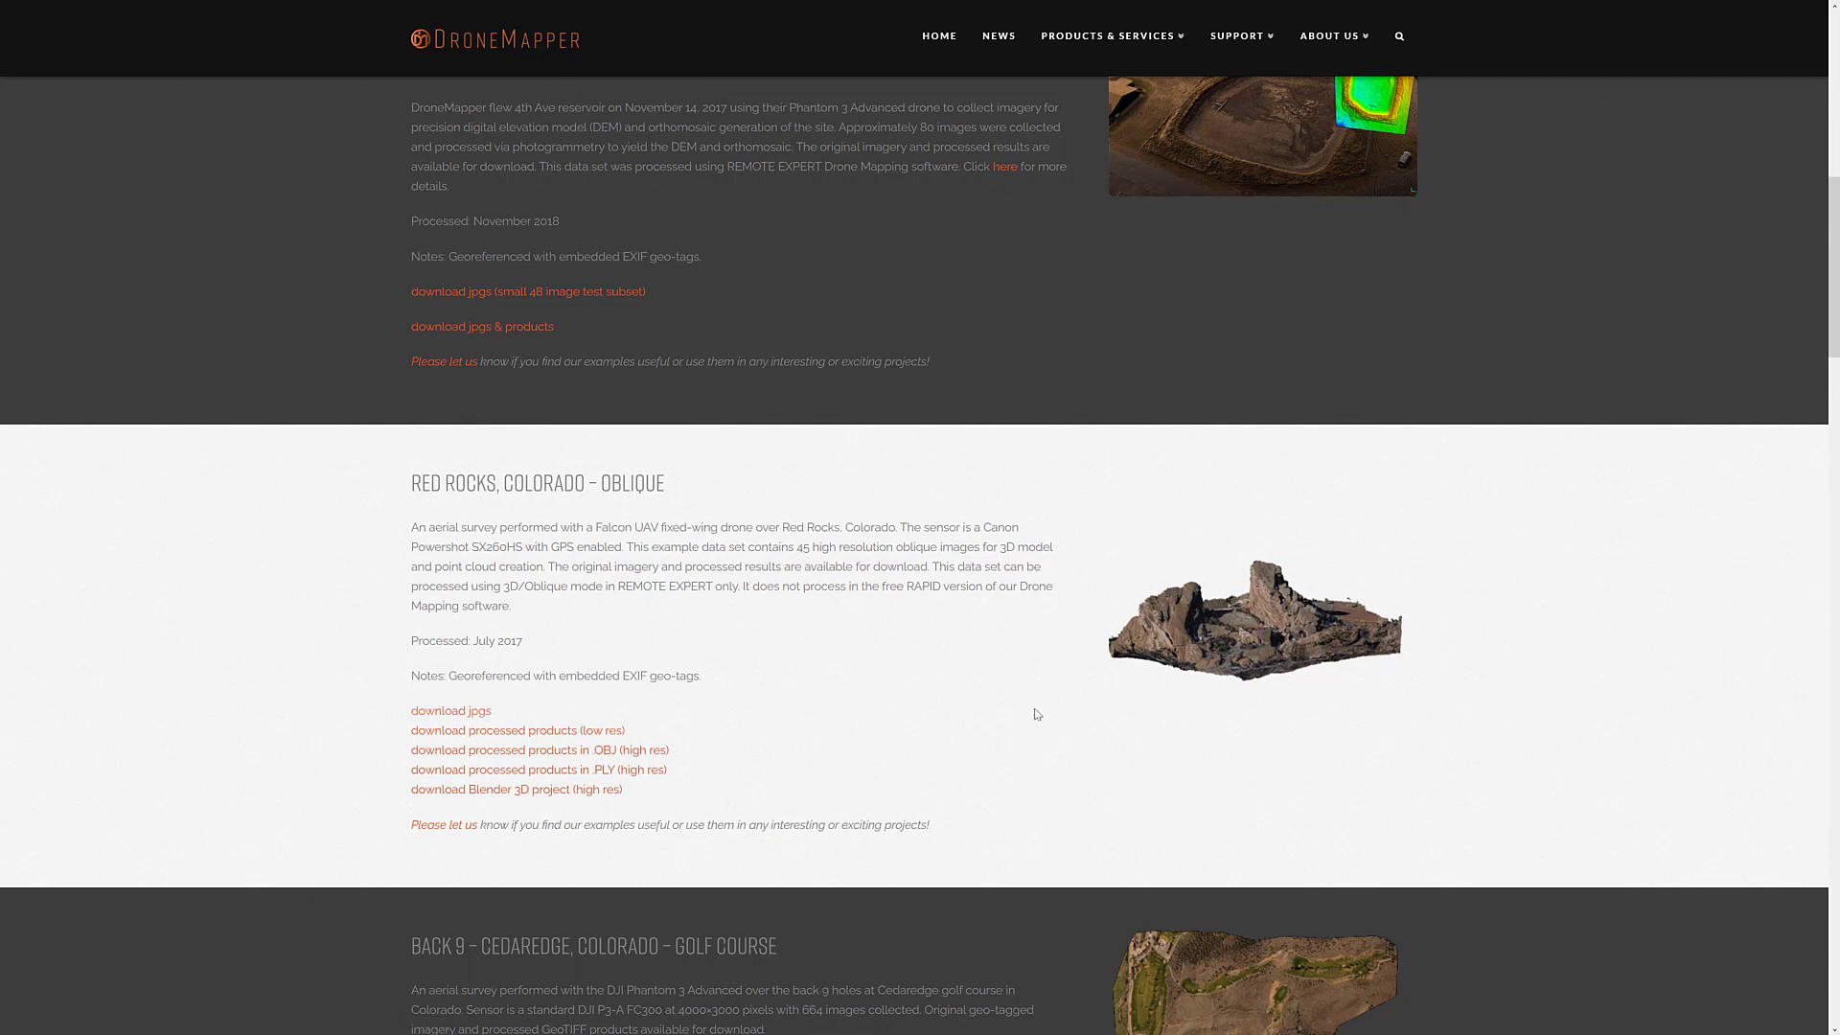
key("ctrl+Tab")
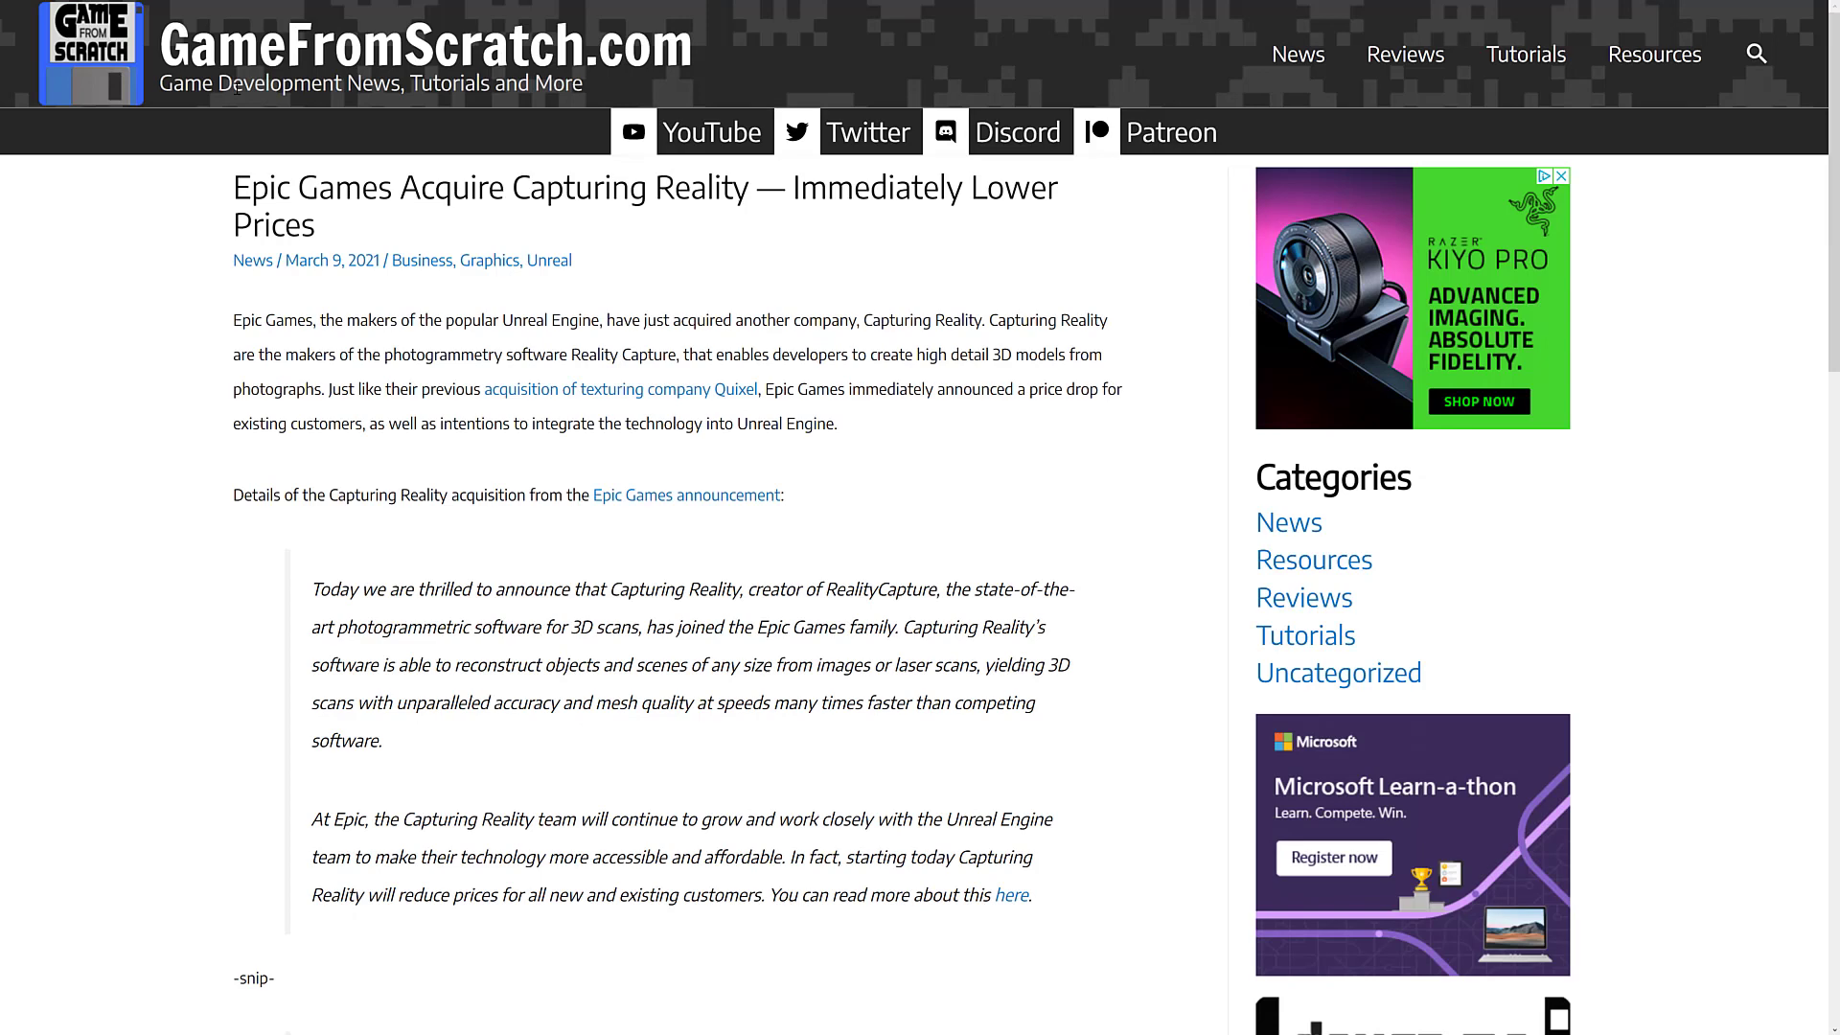
- Switch to the RealityCaptureMini project in RealityCapture and inspect the car model and surrounding pavement from another angle
key("alt+Tab")
key("alt+Tab")
key("alt+Tab")
key("alt+Tab")
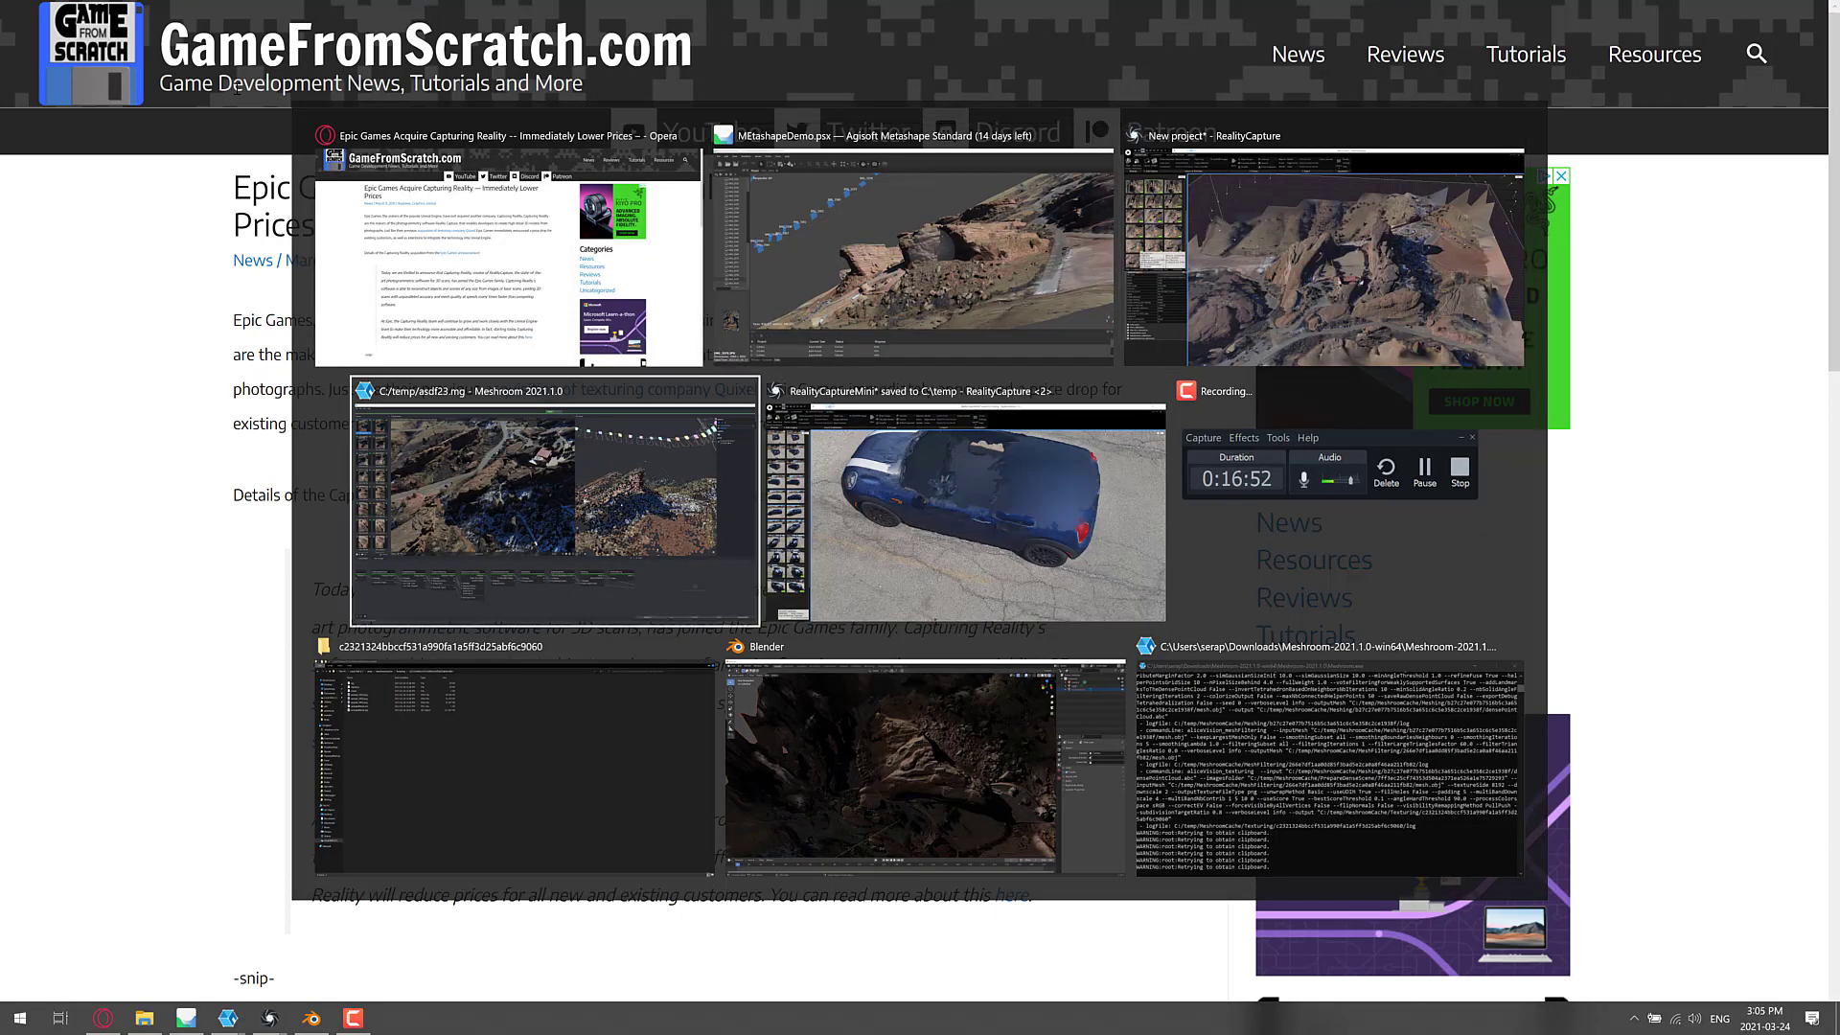
left_click_drag(671, 582, 734, 647)
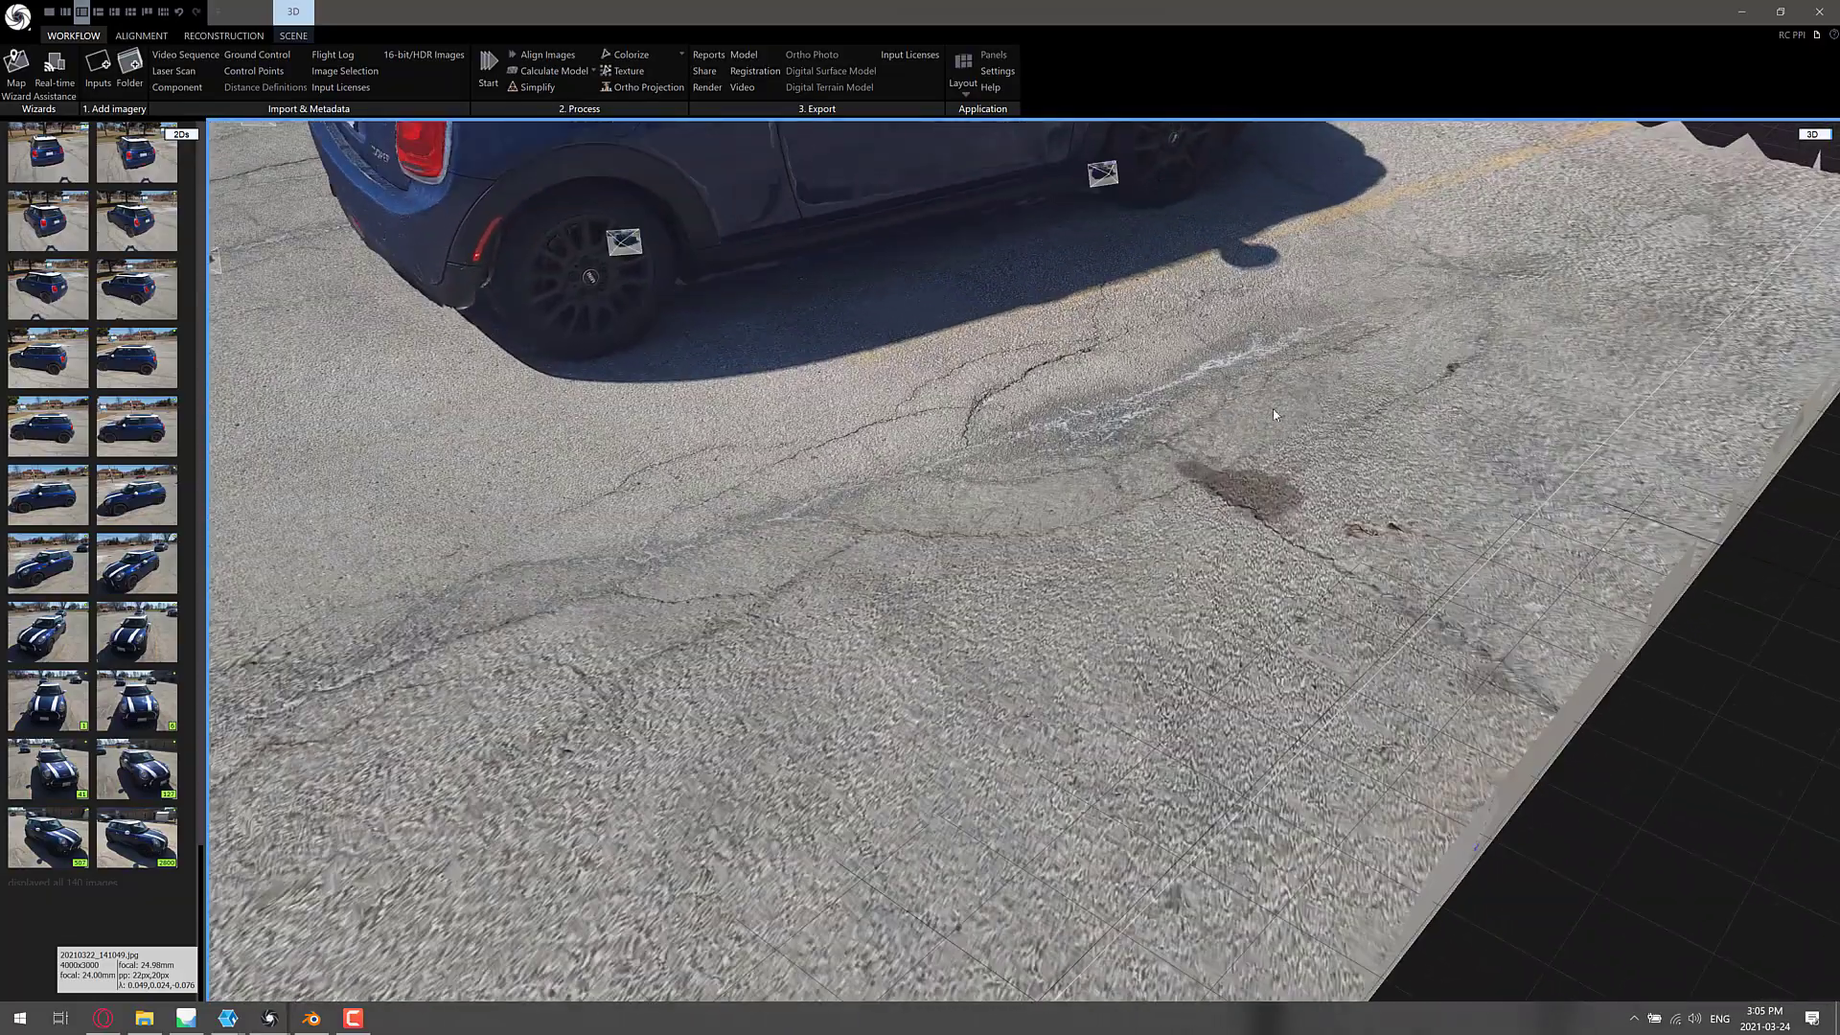